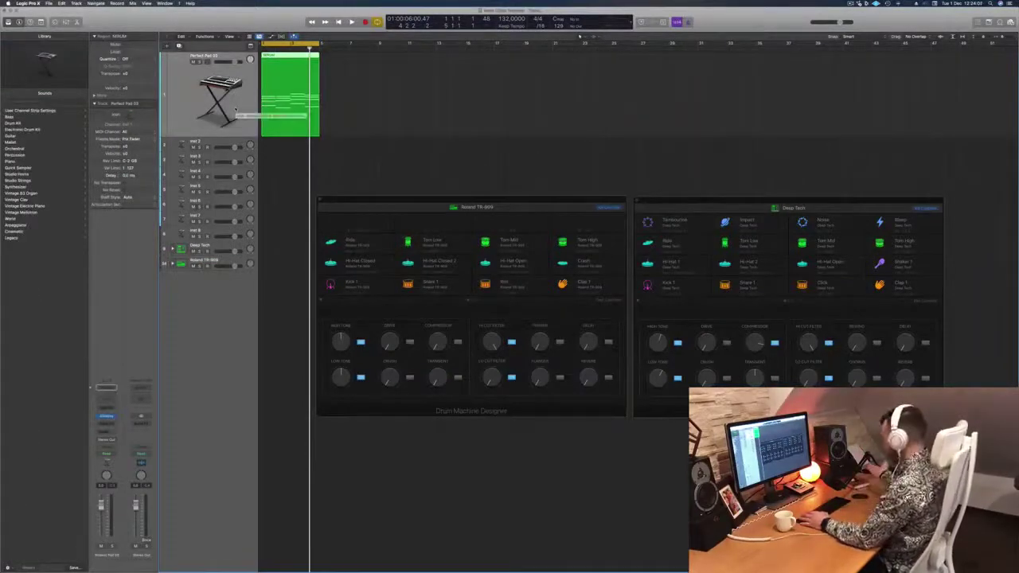
Show the individual drum tracks of the Roland TR-909 kit and bring up Musical Typing, with the kit's window moved aside.
key(space)
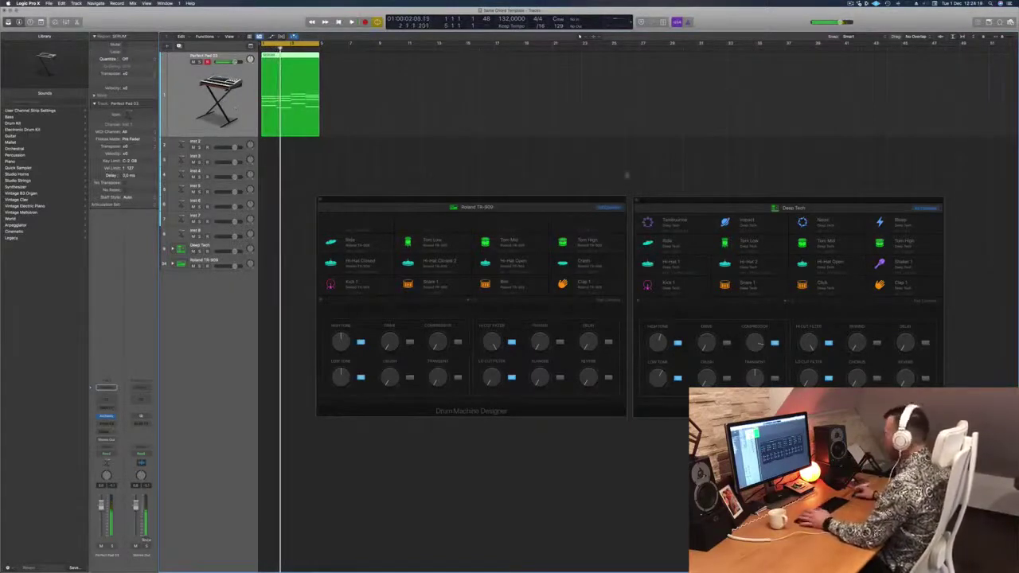
drag(561, 202, 873, 88)
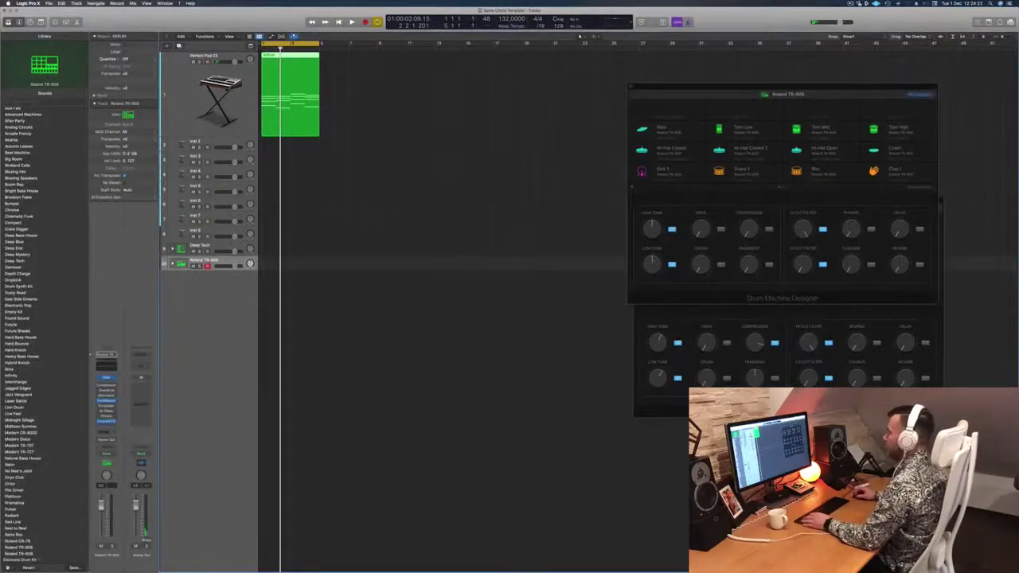
click(173, 264)
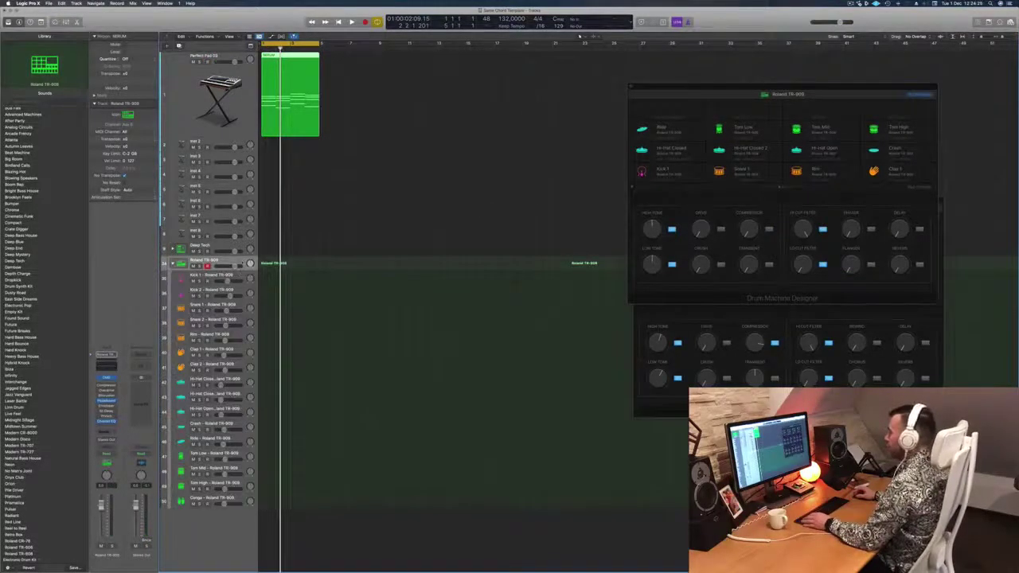
key(super+k)
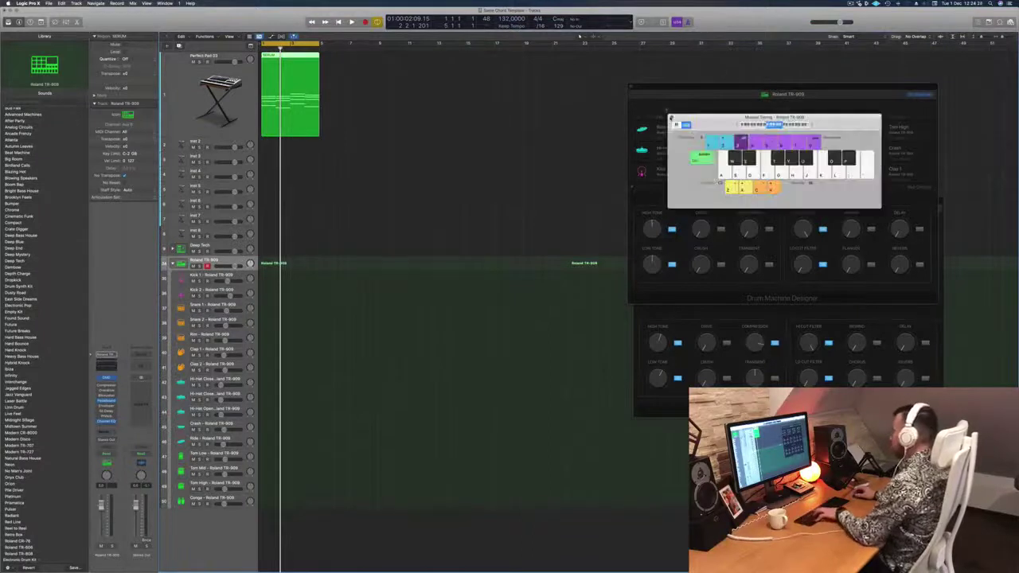
Record a one-bar quarter-note kick pattern from bar 1 on the Roland TR-909 track.
key(a)
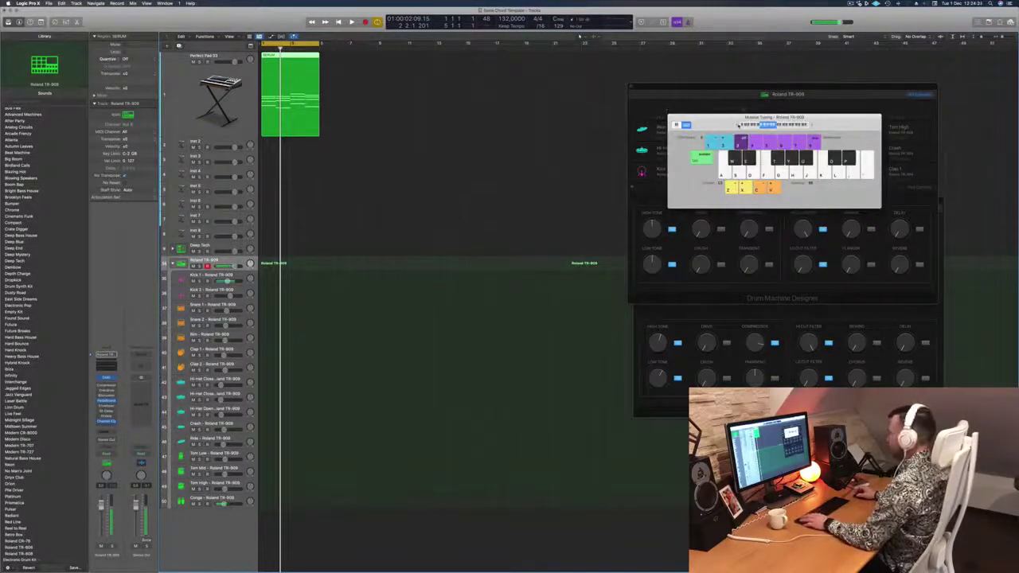
key(r)
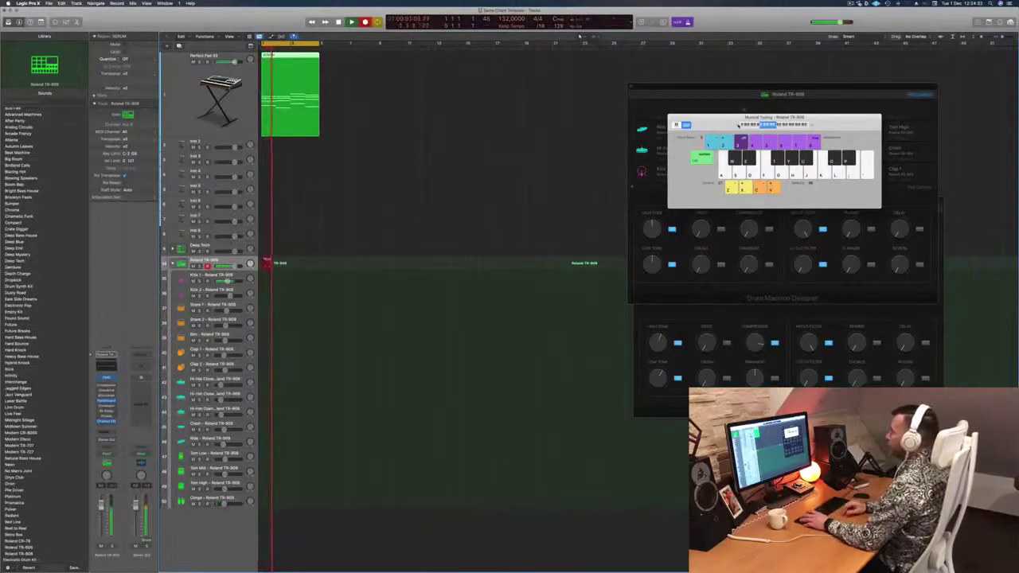
key(space)
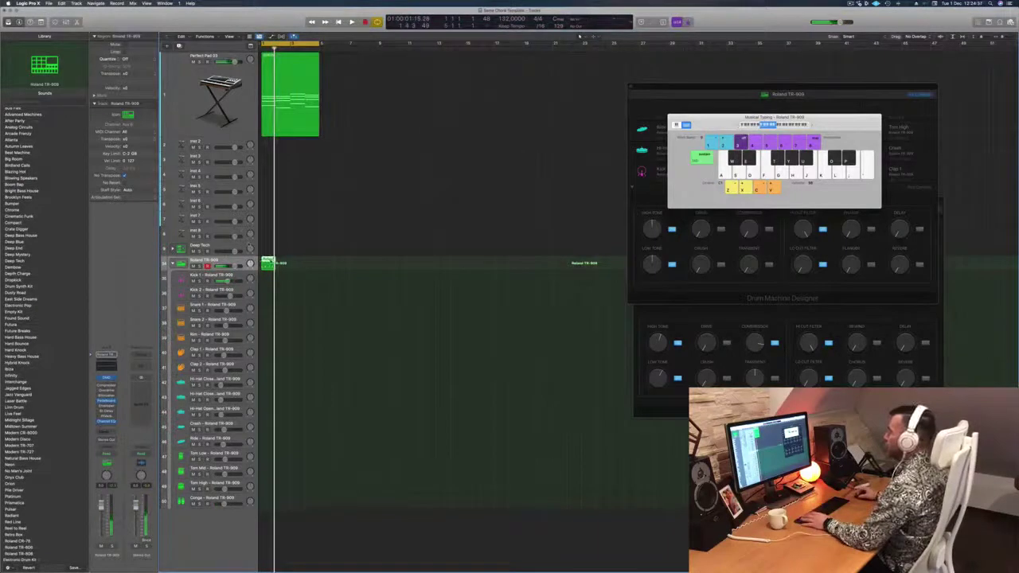
Open the recorded kick region in the Piano Roll, select all its notes and play it back.
key(p)
key(super+a)
key(space)
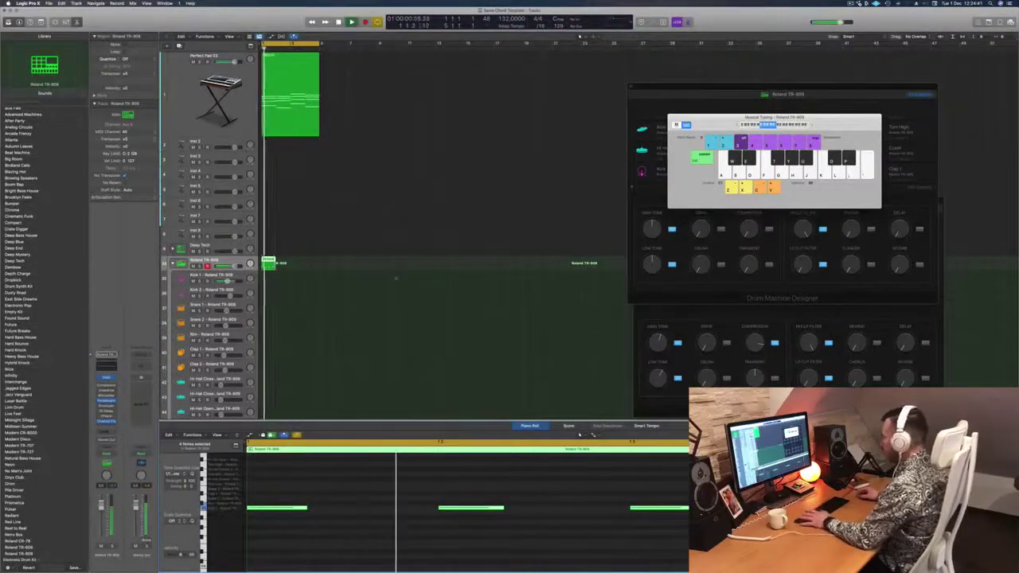
Move the kick region to the Kick 1 track and transpose all its notes down eight semitones.
drag(270, 264, 270, 278)
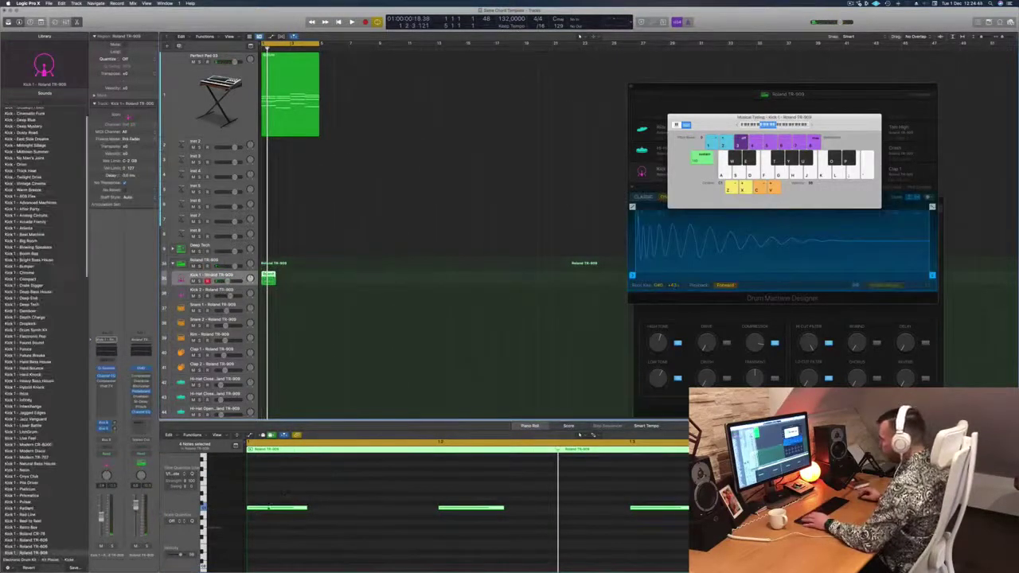
drag(277, 493, 689, 548)
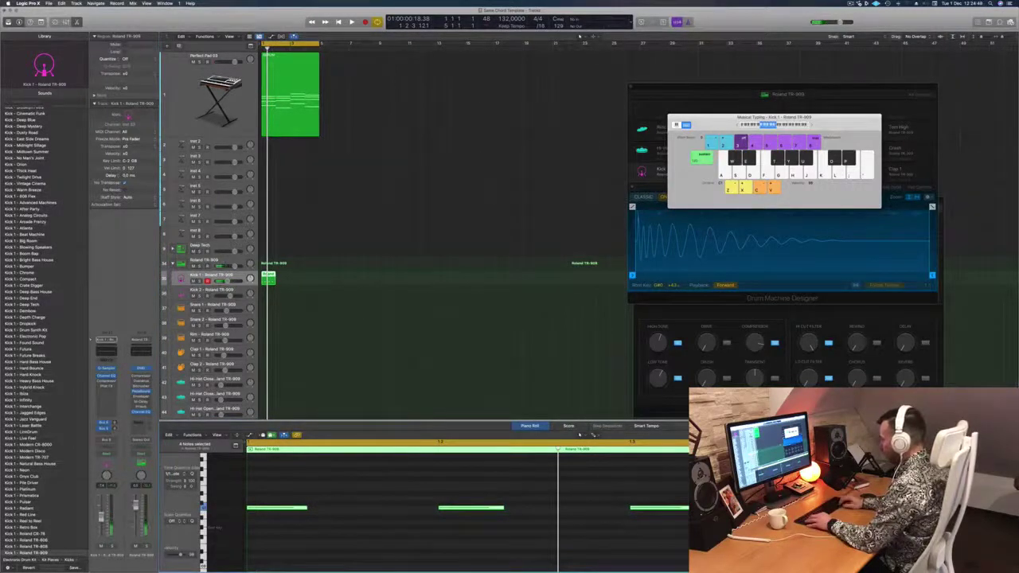
key(alt+Down)
key(alt+Down)
key(alt+Down)
key(alt+Down)
key(alt+Down)
key(alt+Down)
key(alt+Down)
key(alt+Down)
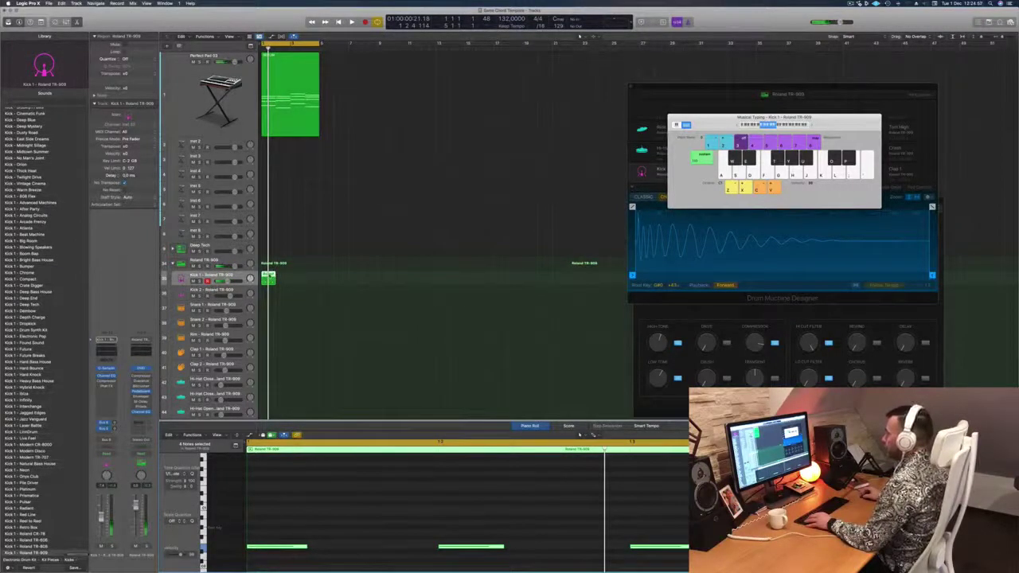
Copy the one-bar kick region along the Kick 1 track to fill the four-bar cycle and play it.
drag(271, 276, 306, 278)
key(space)
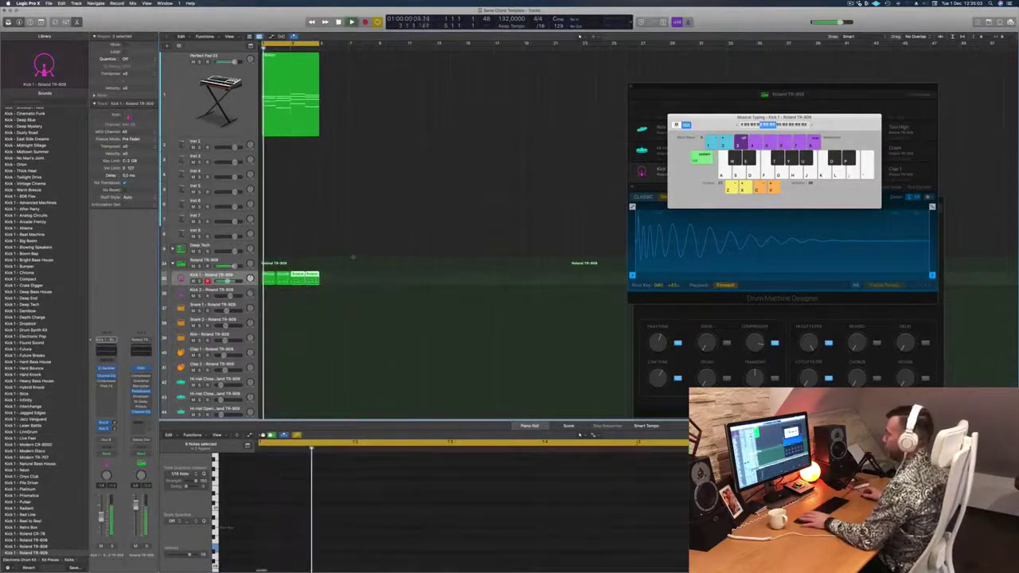
Lower the Perfect Pad 03 track's volume and balance it against the kick during playback.
click(290, 89)
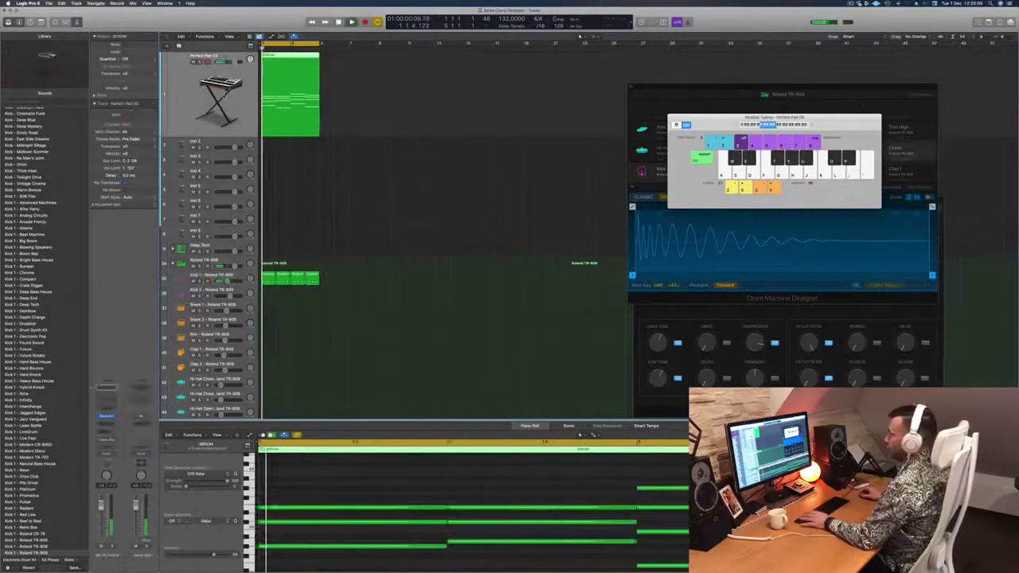
key(space)
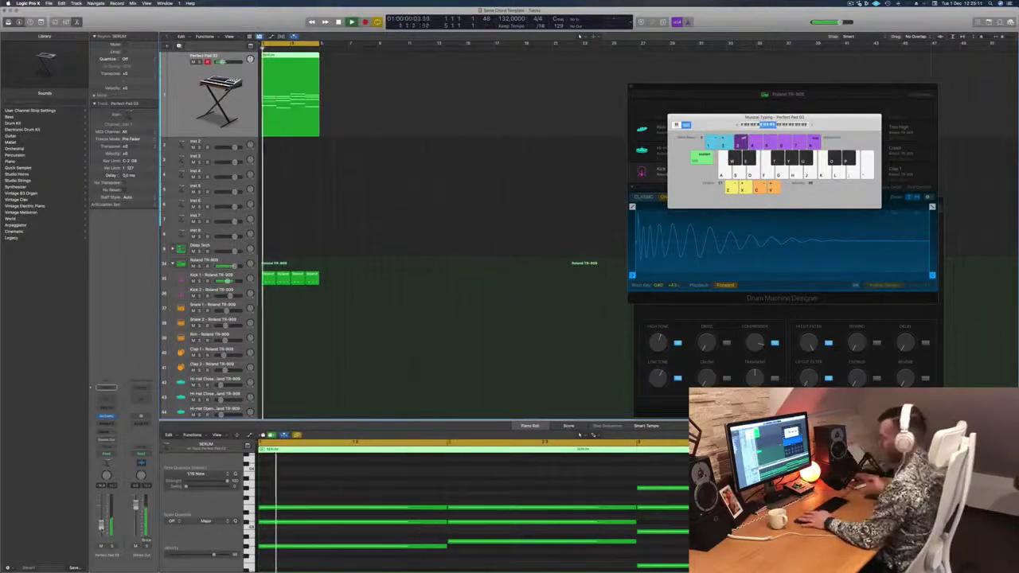
click(212, 275)
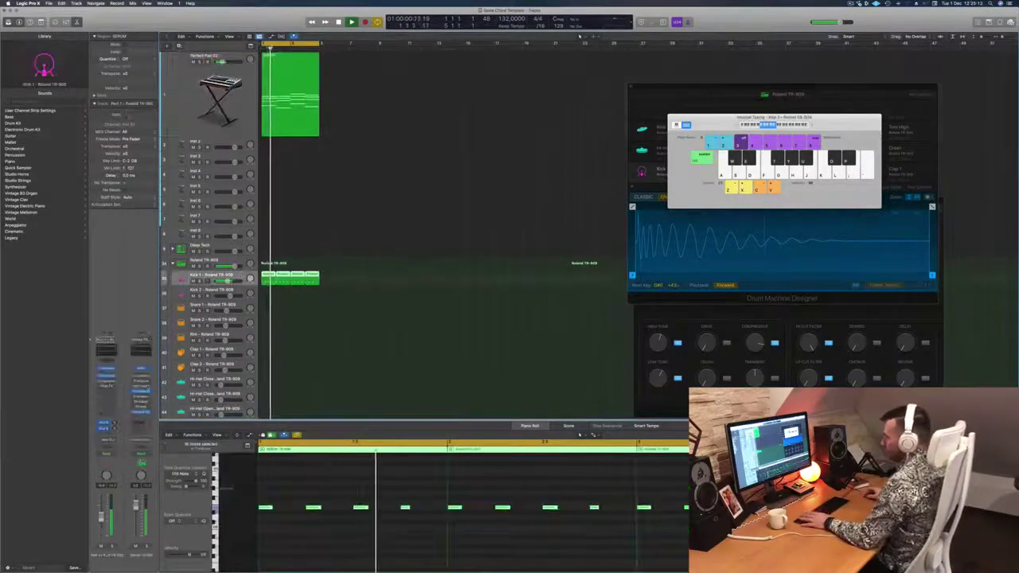
key(Return)
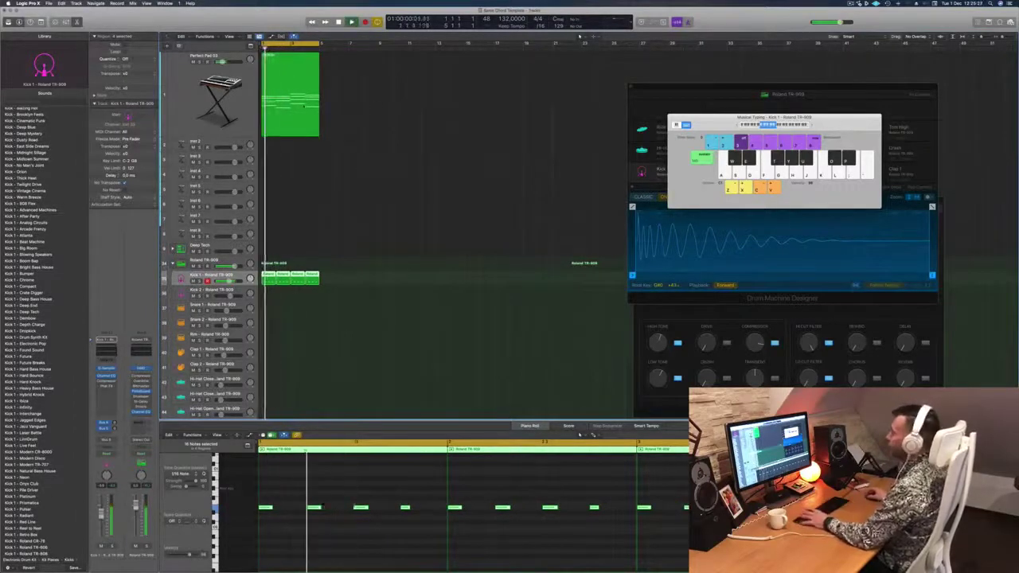
click(303, 105)
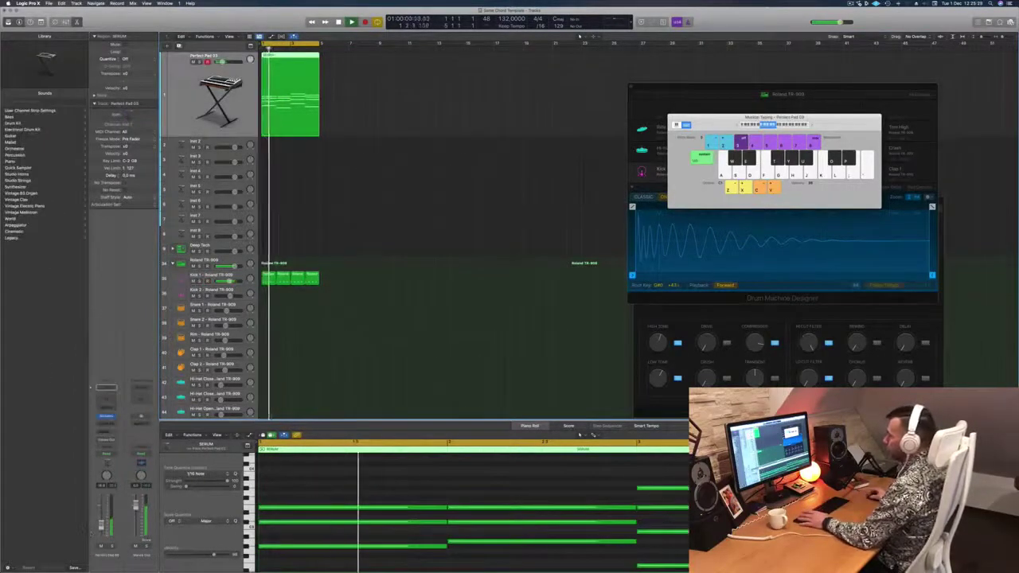
click(238, 277)
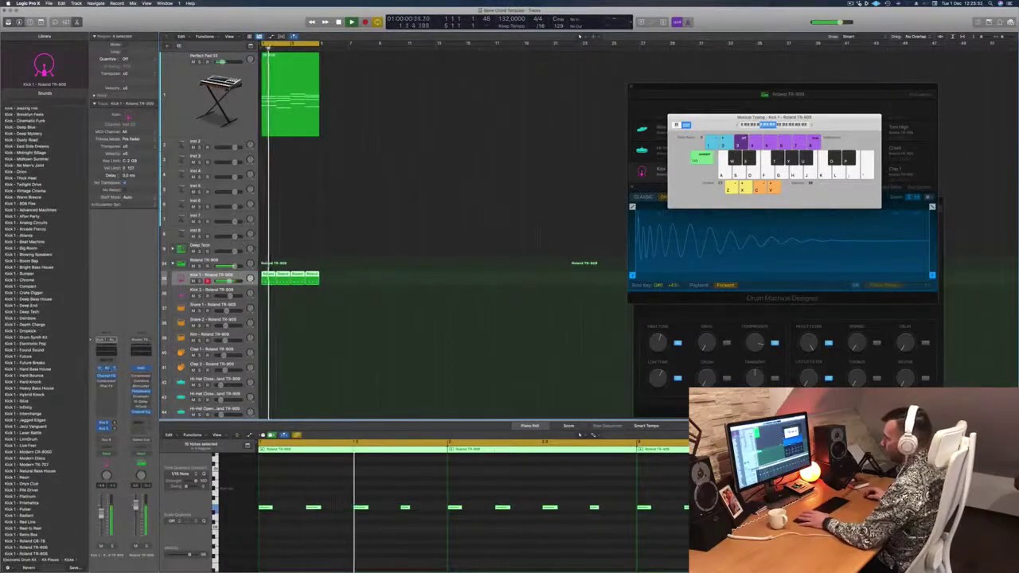
View the Quick Sampler settings of the Kick 1 track, close them and reselect the pad track.
click(108, 369)
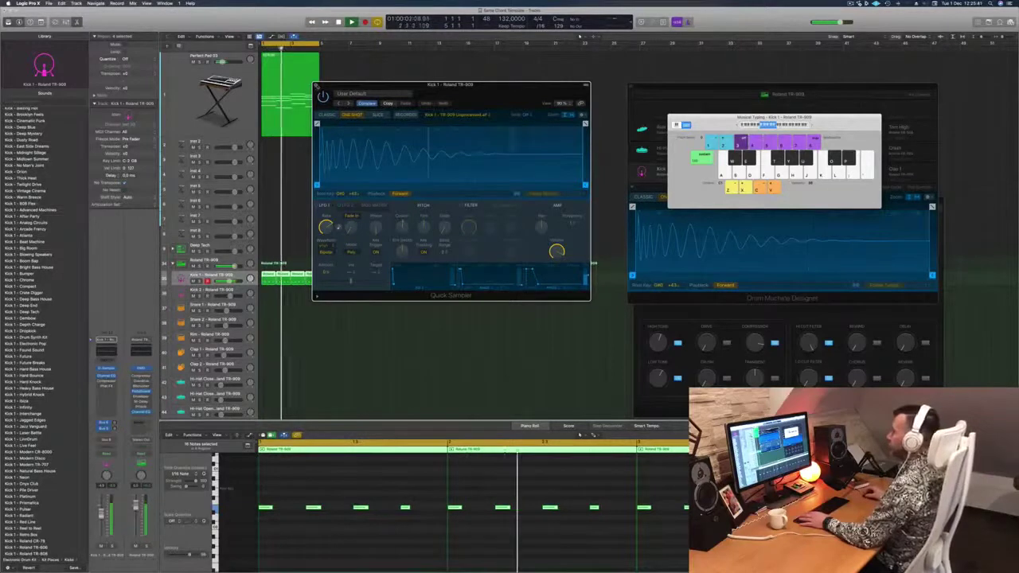
key(super+w)
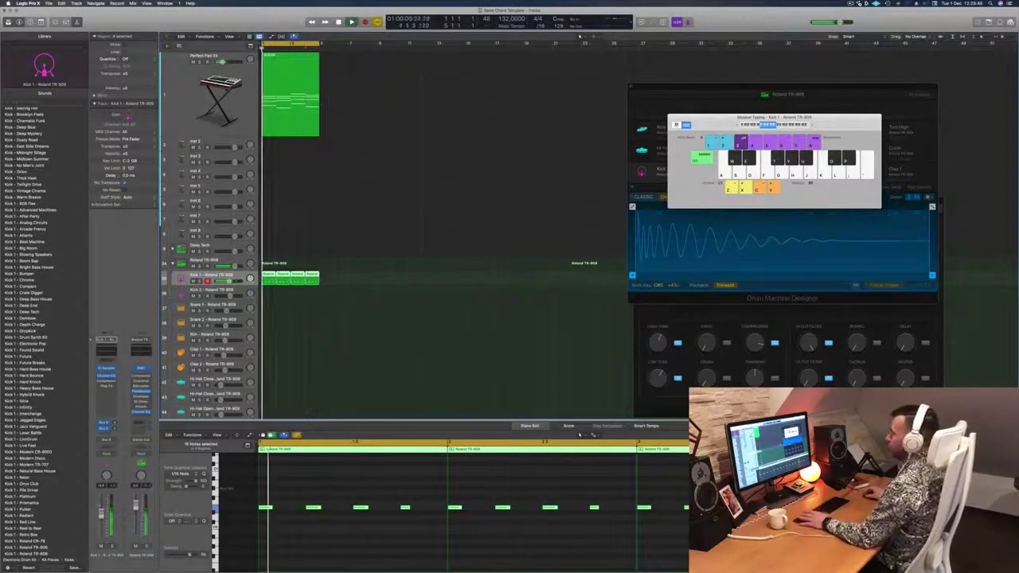
click(218, 112)
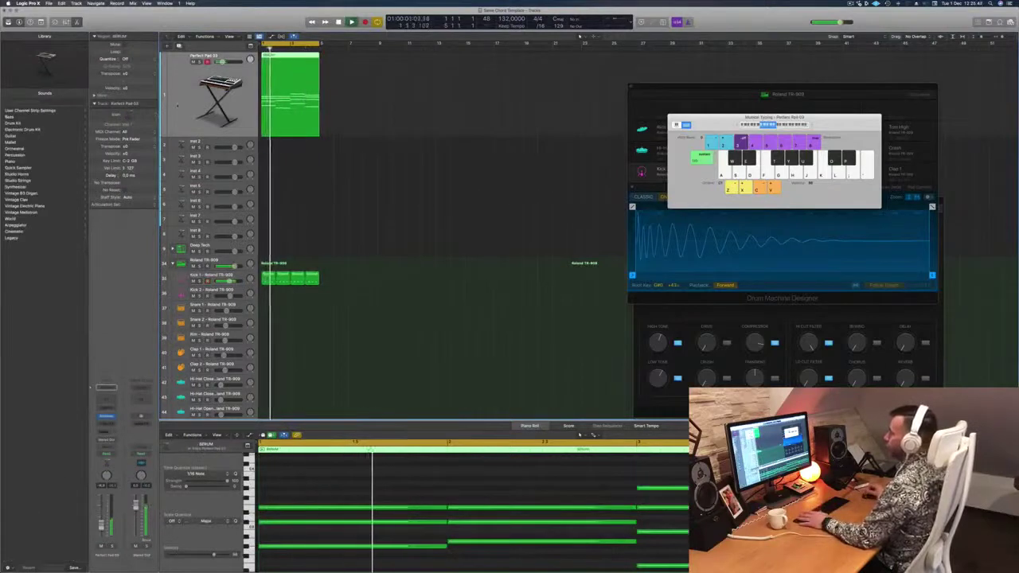
Duplicate the Roland TR-909 drum stack and copy the four kick regions onto the new stack's Kick 1 track.
scroll(230, 238, down, 2)
scroll(209, 231, down, 1)
key(space)
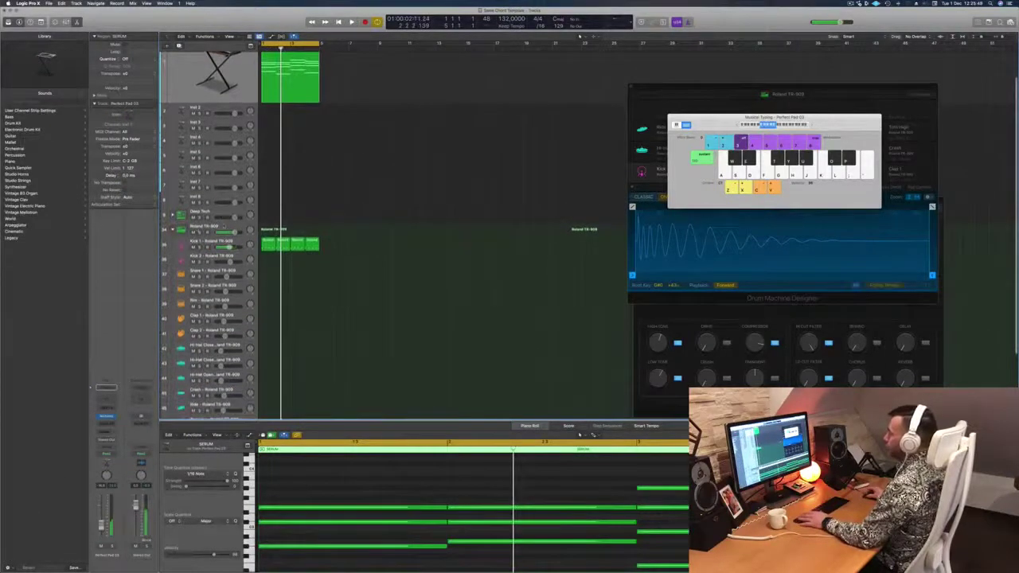
click(206, 227)
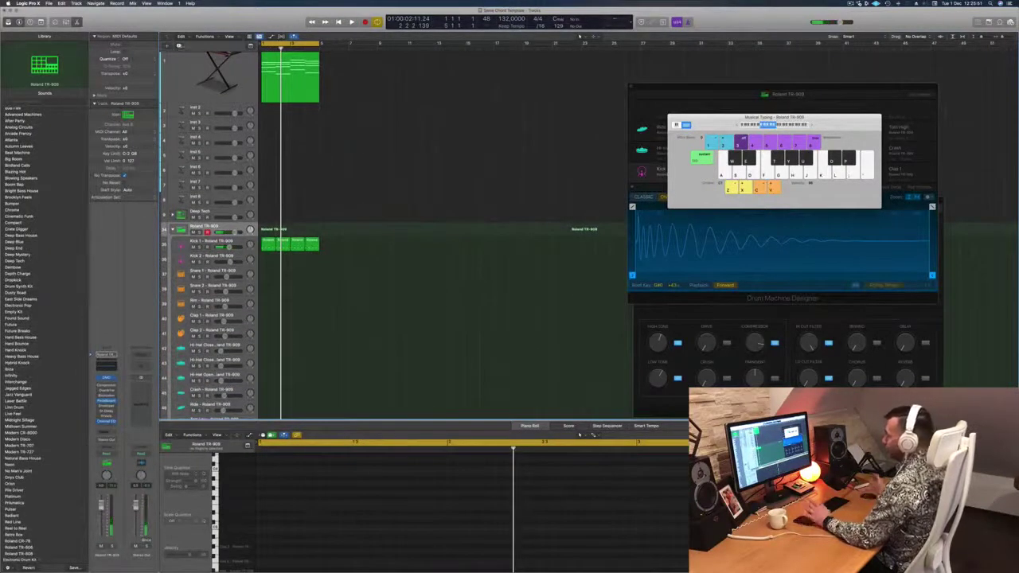
scroll(268, 274, down, 6)
key(super+Up)
key(super+Up)
scroll(293, 332, down, 6)
drag(341, 131, 271, 324)
key(space)
key(space)
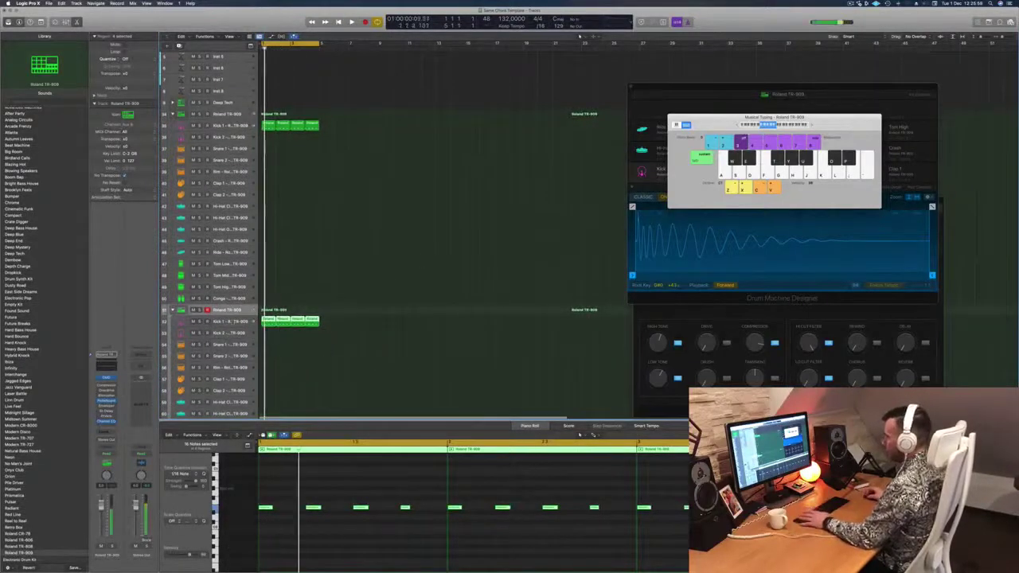
Set the output of the duplicate Kick 1 track to No Output.
click(230, 321)
click(104, 454)
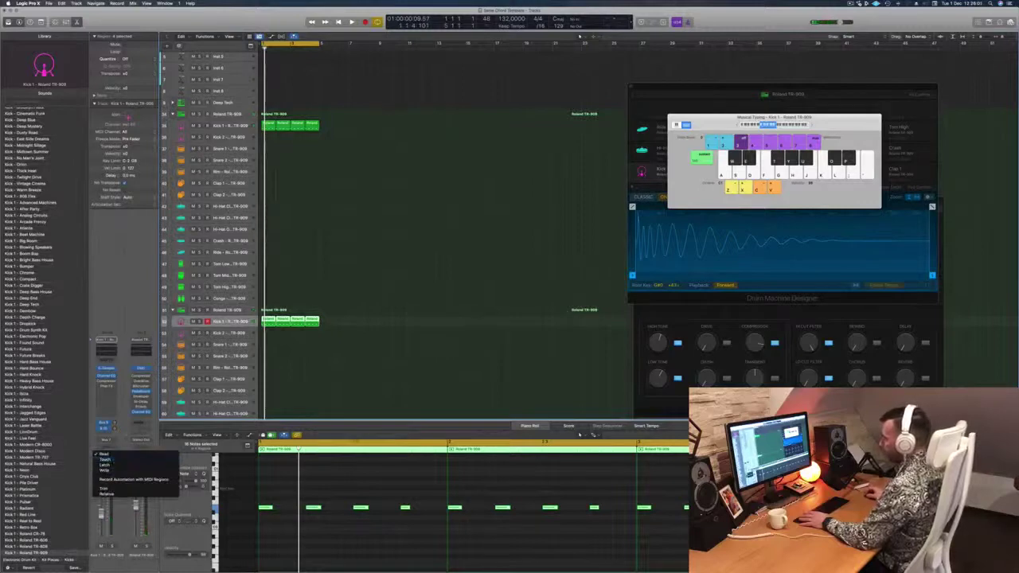
click(180, 491)
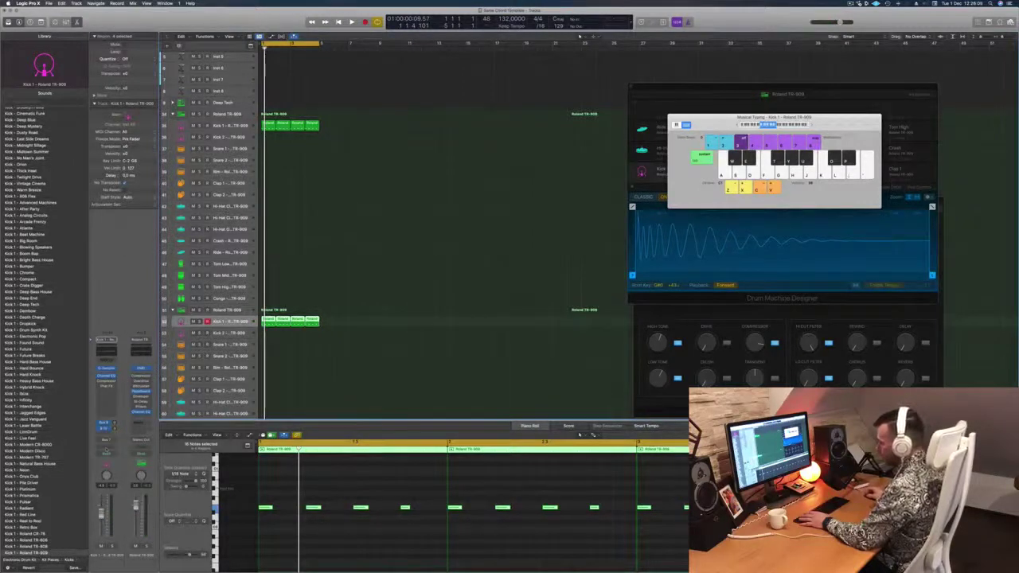
click(109, 441)
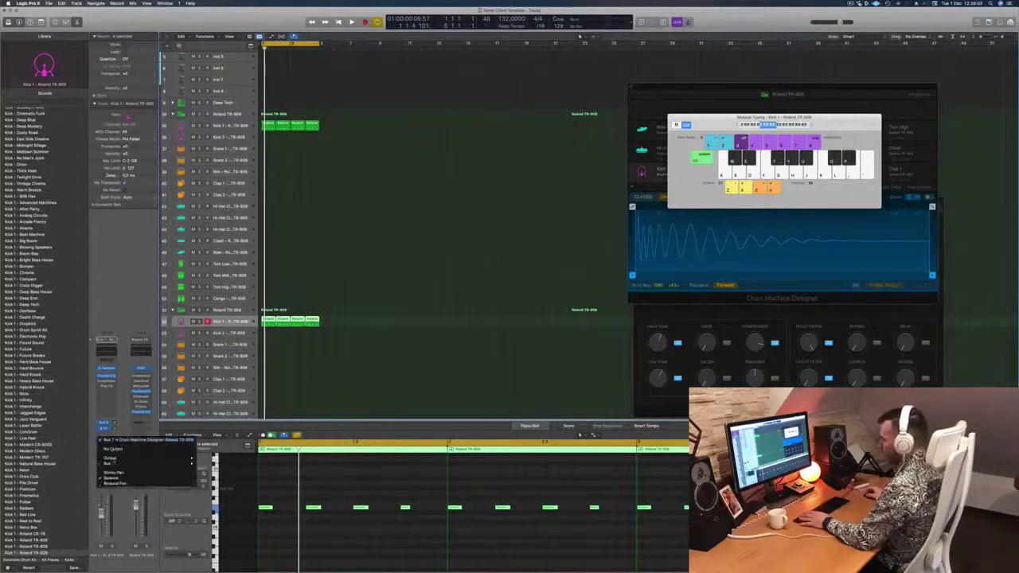
click(343, 255)
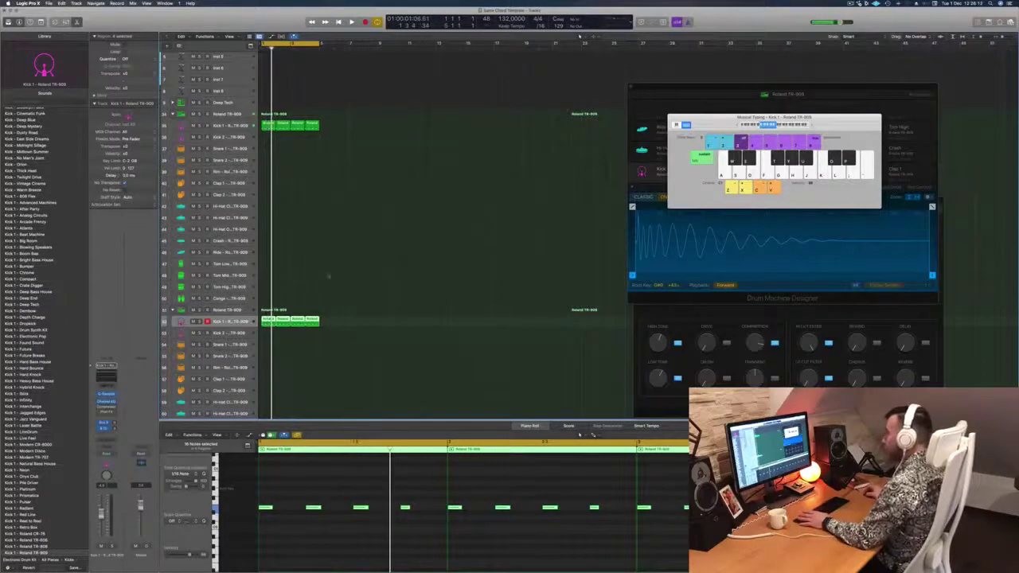
Insert a stereo Compressor on the Perfect Pad 03 track, side-chained to Kick 1 - Roland TR-909 (Inst 49).
scroll(330, 277, up, 3)
click(238, 80)
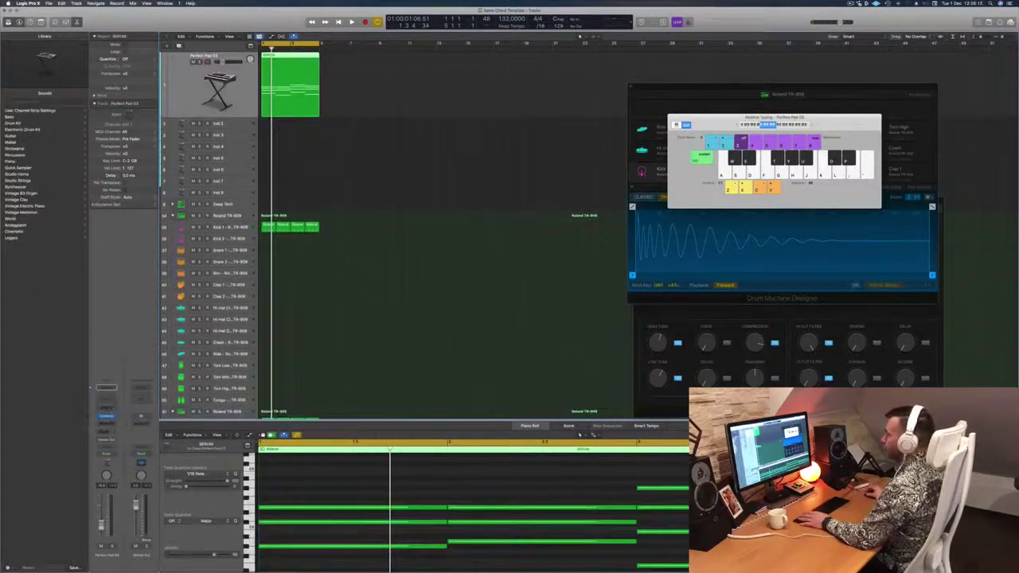
click(106, 416)
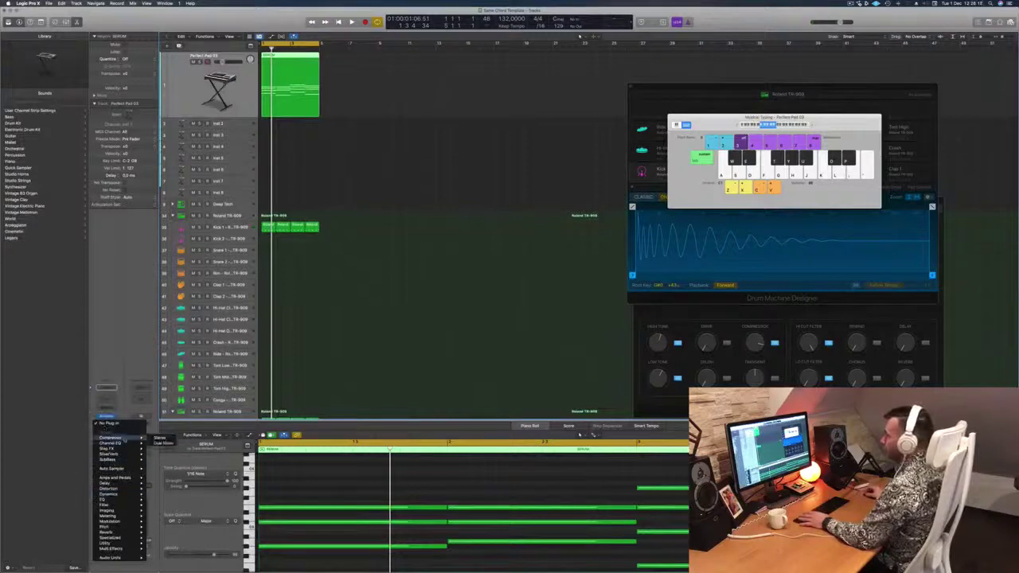
click(159, 438)
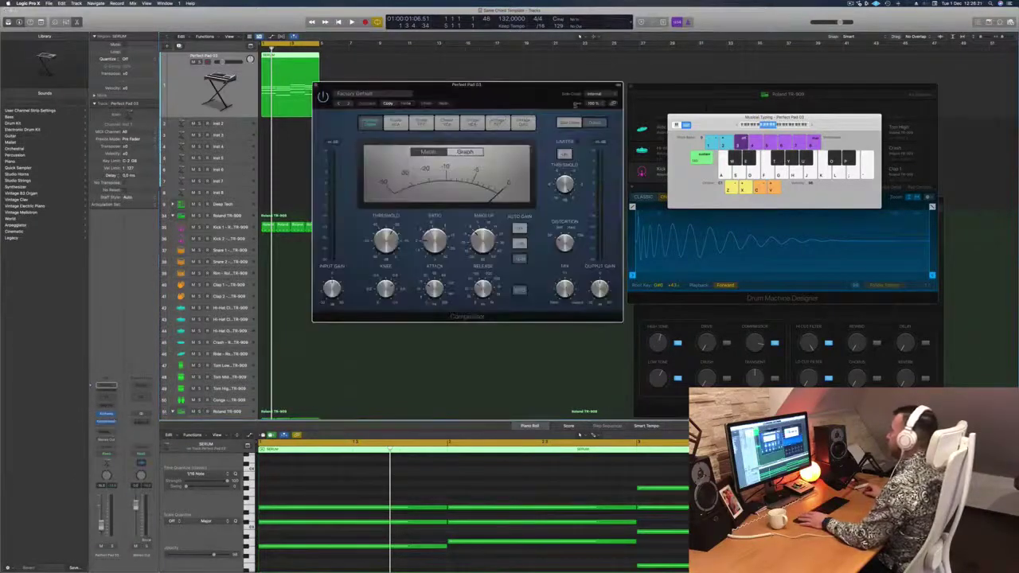
mouse_move(594, 110)
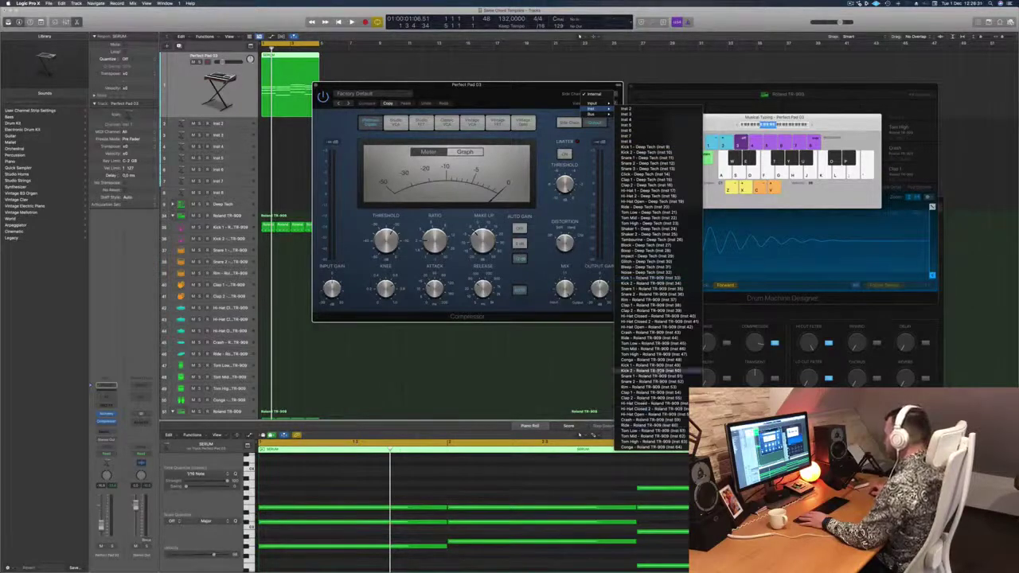
click(651, 365)
Move the Compressor window off the track list, start playback and mute the original Kick 1 track.
drag(518, 95, 623, 99)
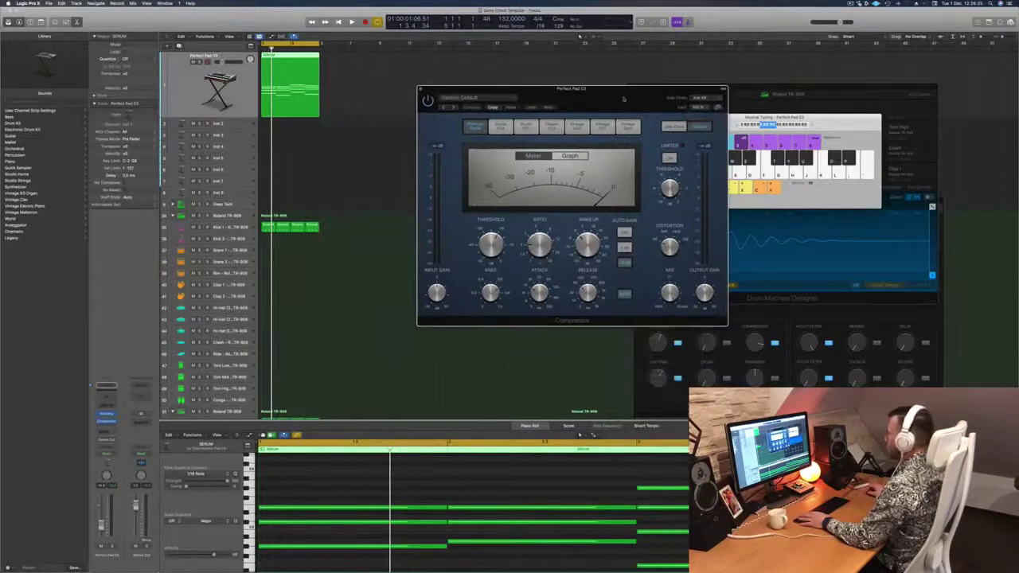
key(space)
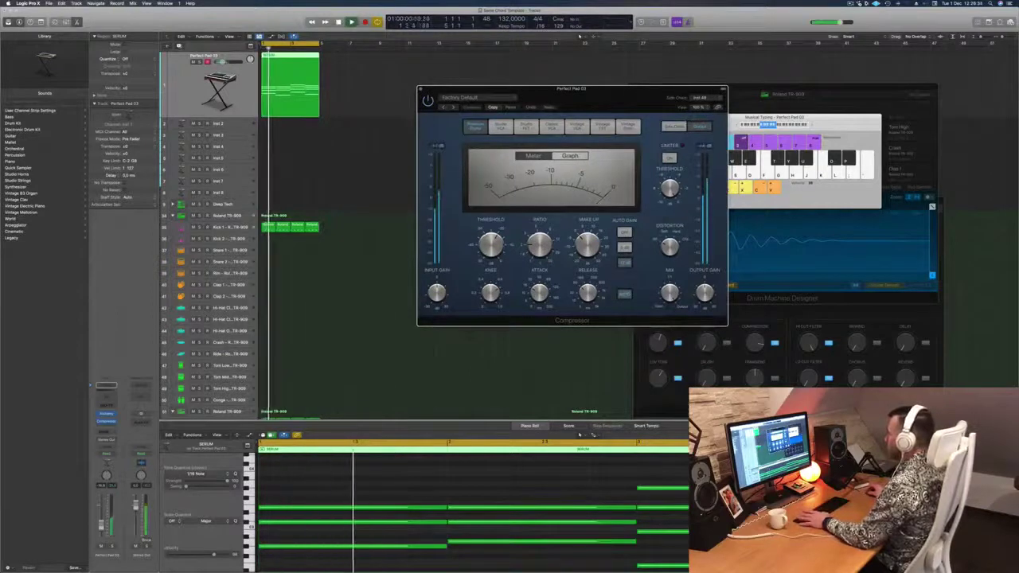
click(192, 229)
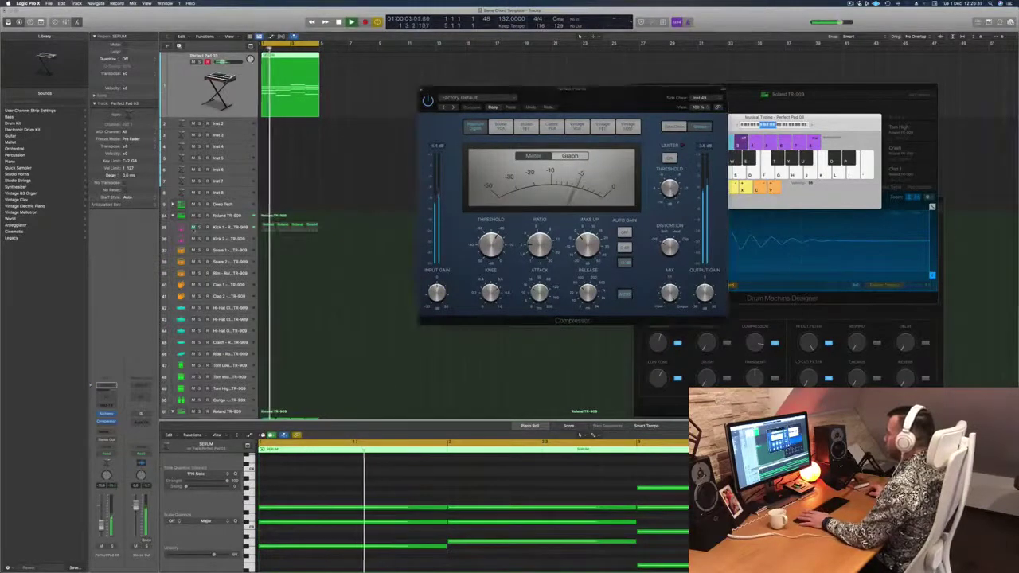
Unmute the original Kick 1 track and shift the Compressor window slightly aside.
click(191, 227)
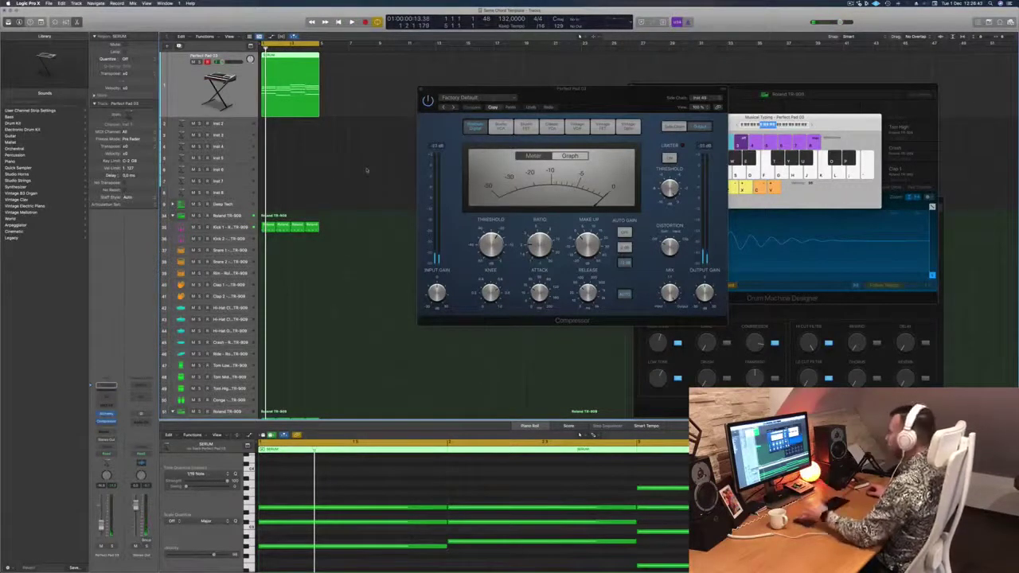
drag(588, 92, 565, 90)
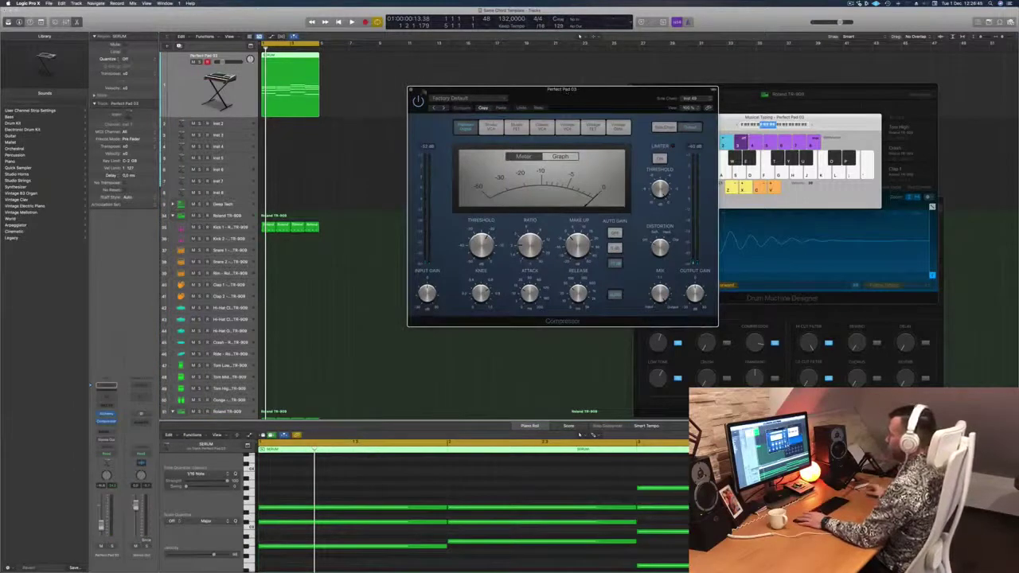
Collapse the duplicate Roland TR-909 stack and rename it SIDECHAIN.
scroll(211, 238, down, 4)
click(173, 361)
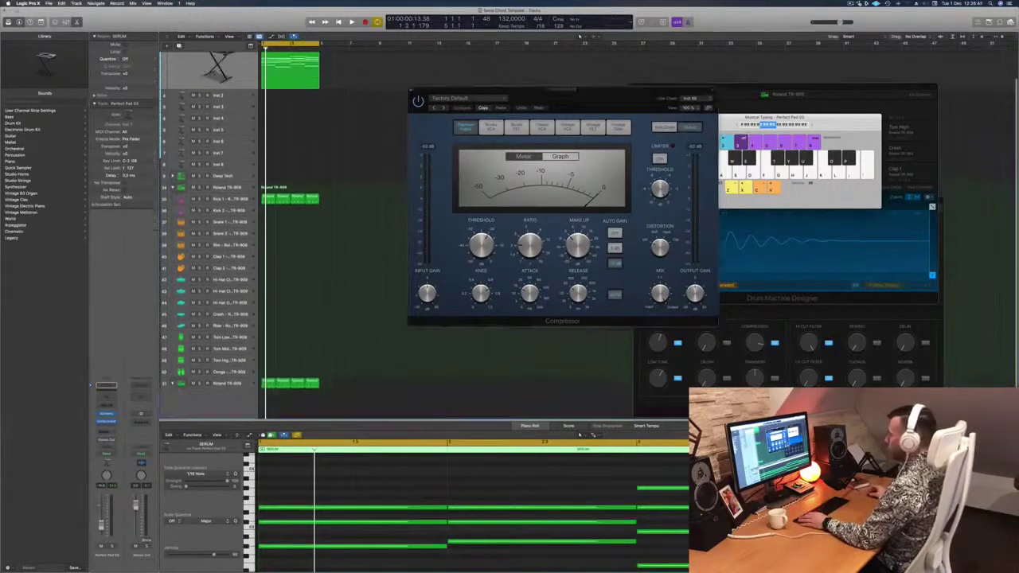
double_click(235, 384)
text(SIDECHAIN)
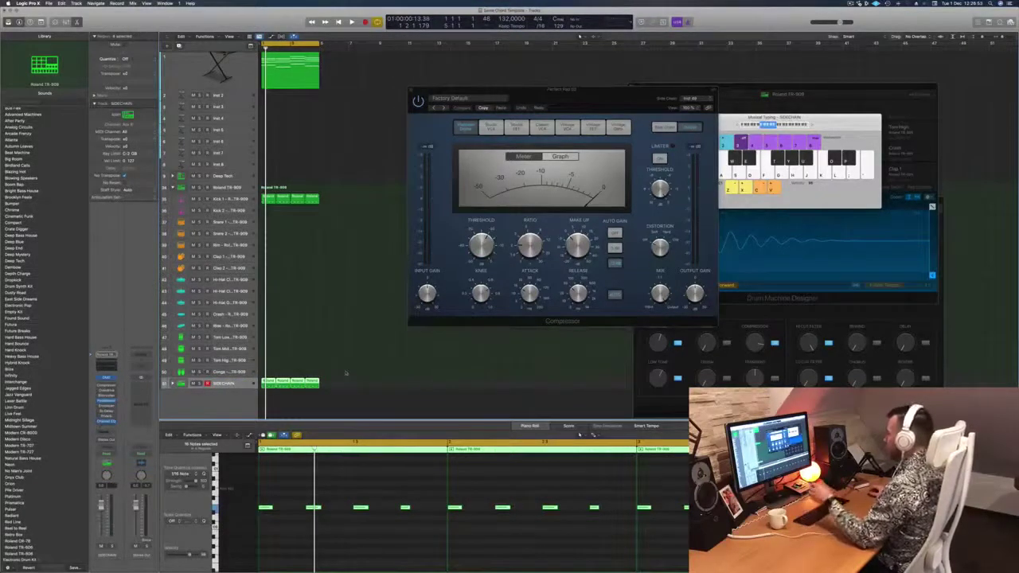
Move the Compressor window higher above the arrangement and play the loop.
key(space)
drag(567, 92, 503, 43)
key(space)
key(space)
scroll(224, 70, up, 2)
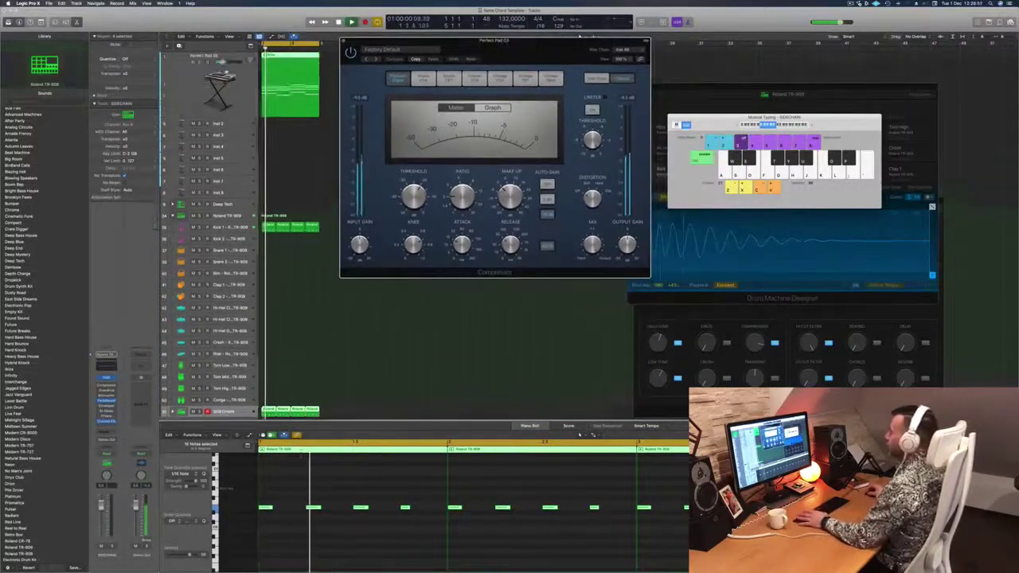
Select the Perfect Pad 03 track, check its side-chained Compressor during playback, and close the plug-in window.
click(224, 70)
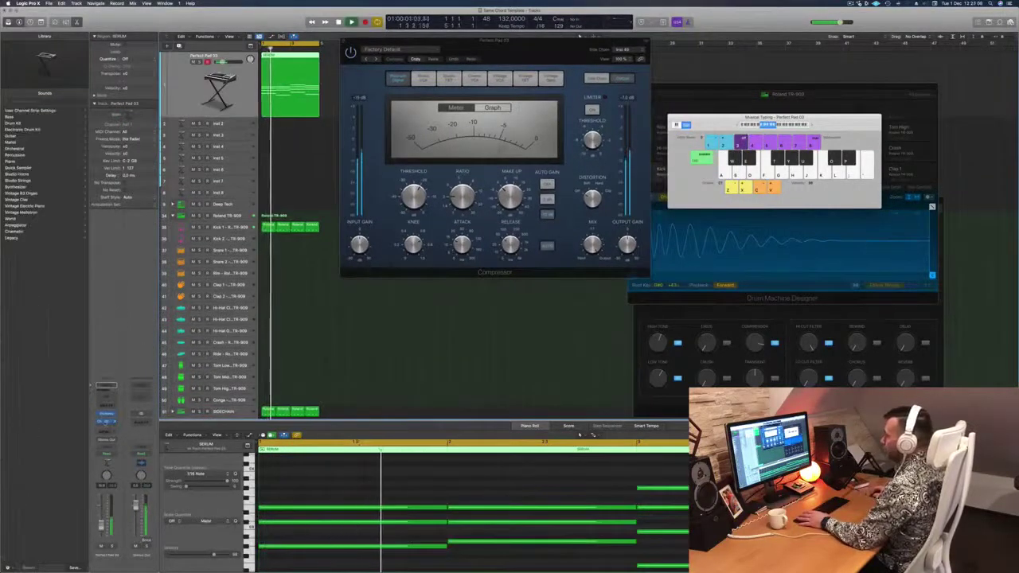
key(super+w)
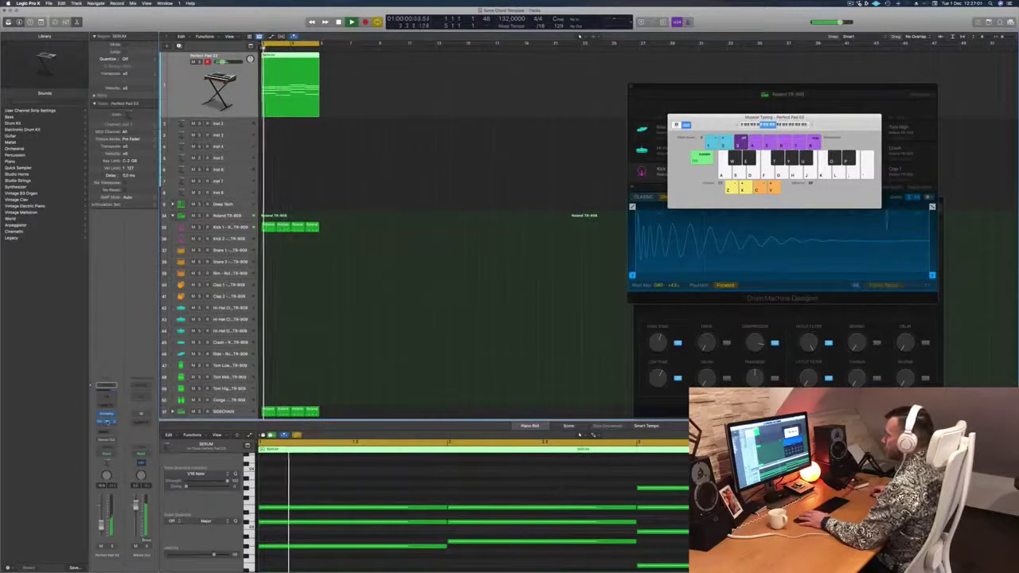
key(v)
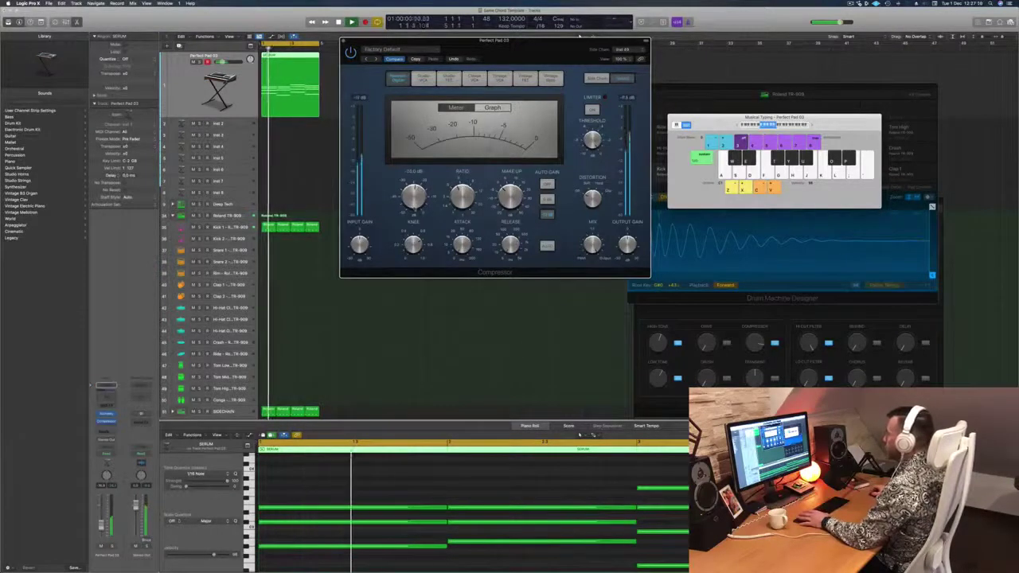
drag(535, 58, 516, 106)
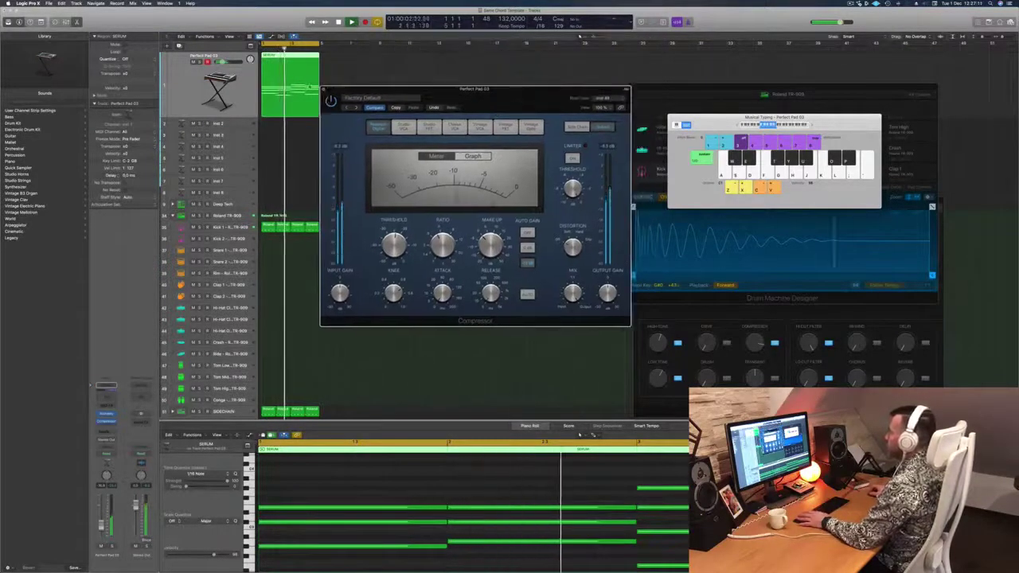
key(super+w)
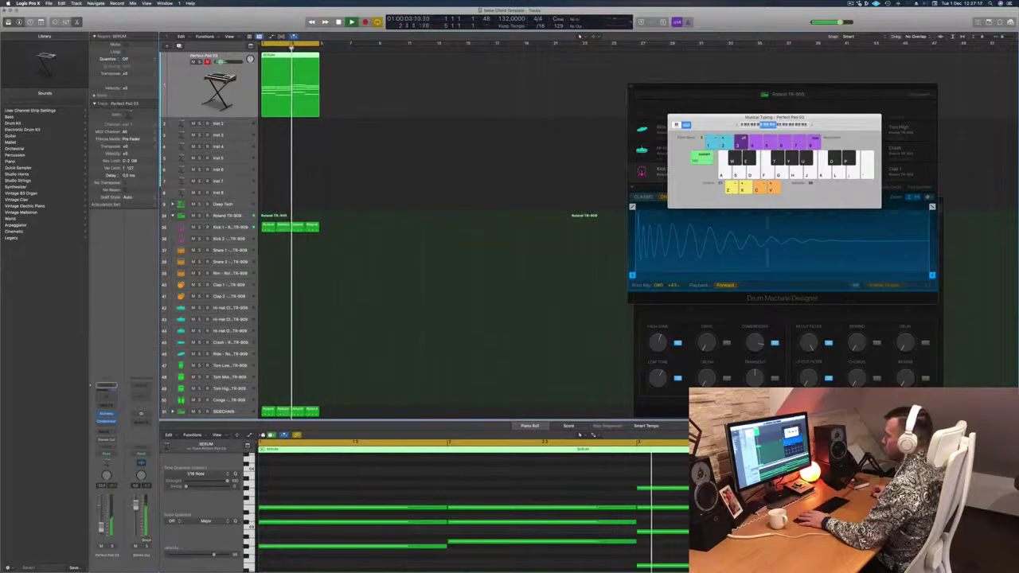
Stop playback and copy the first Kick 1 region onto the Snare 1 track.
click(438, 201)
scroll(391, 244, down, 2)
key(space)
click(268, 209)
drag(268, 210, 268, 230)
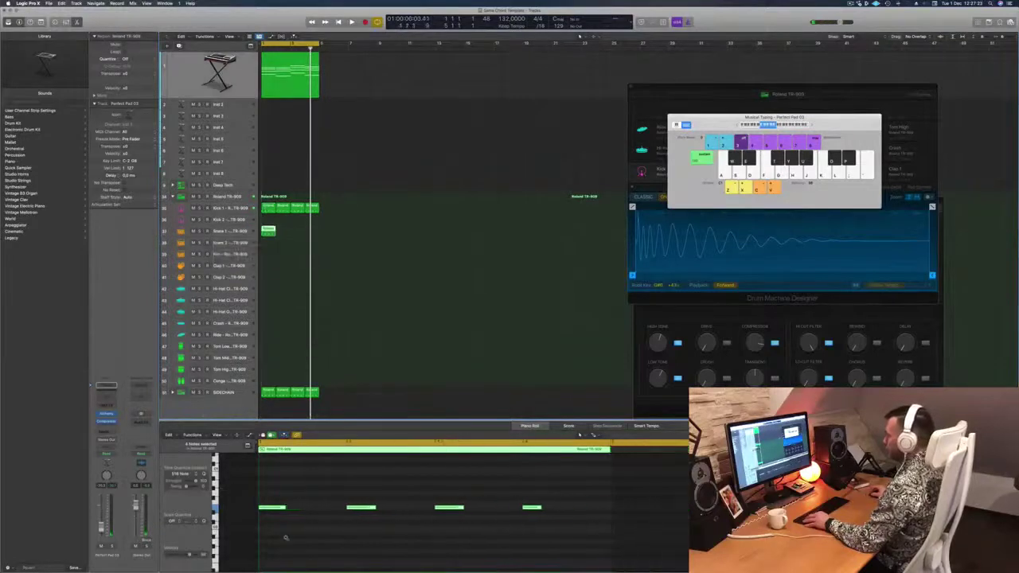
Delete the notes on beats 1 and 3 in the Snare 1 region and play back the result.
drag(296, 484, 259, 540)
click(436, 506)
drag(318, 484, 523, 554)
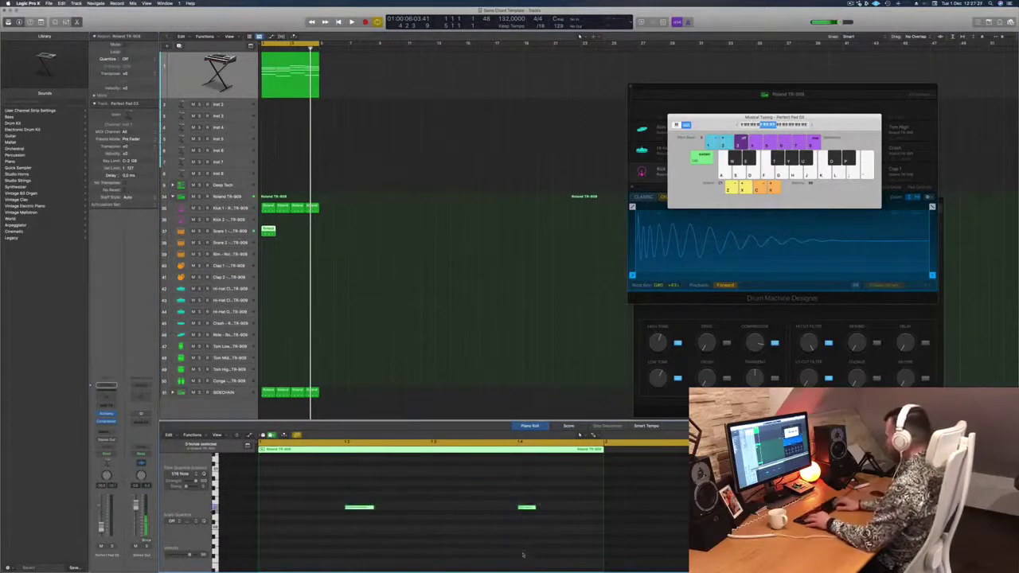
key(space)
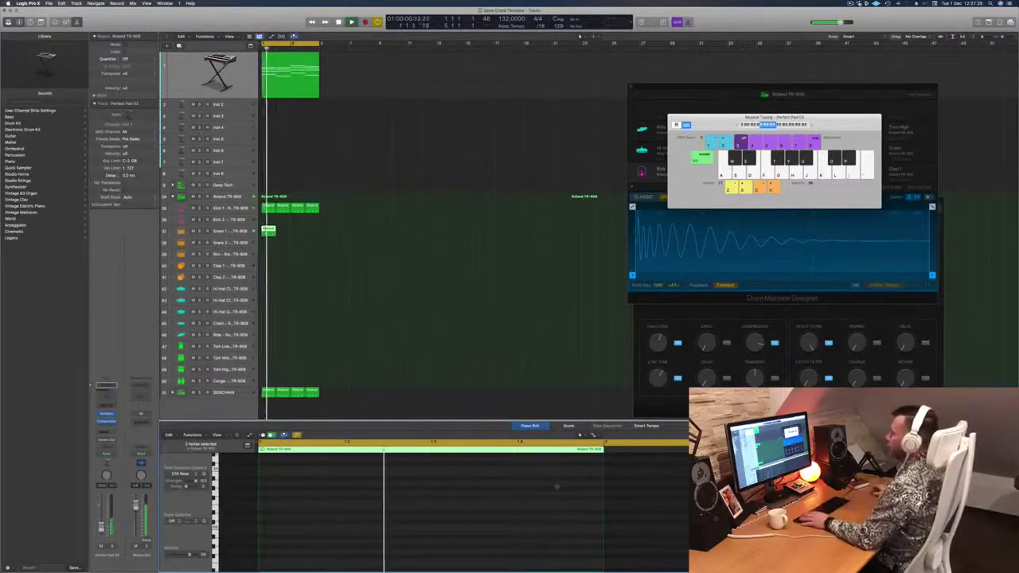
key(space)
Repeat the Snare 1 region so that four copies run alongside the kick regions.
drag(272, 232, 299, 233)
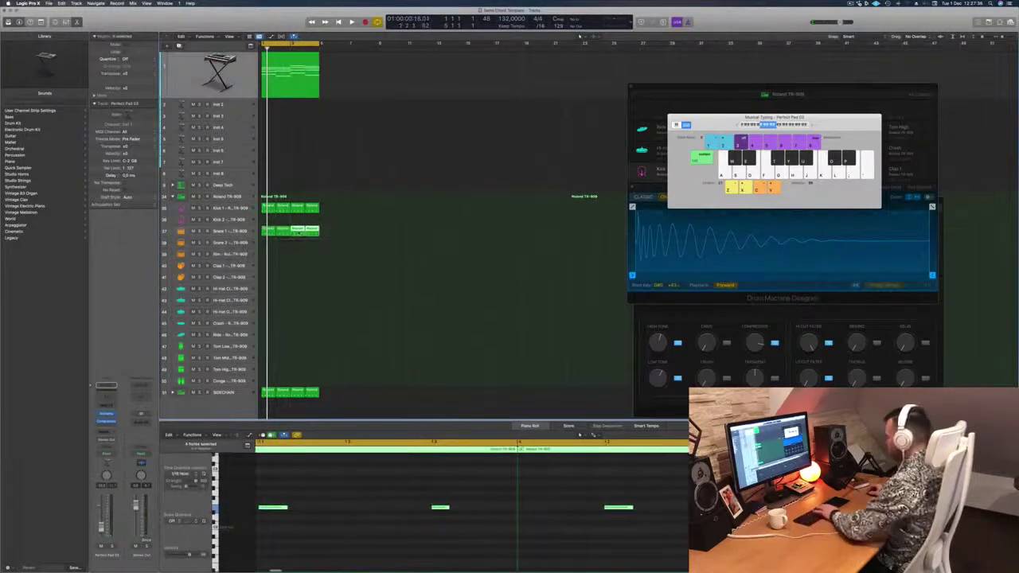
key(Delete)
key(super+z)
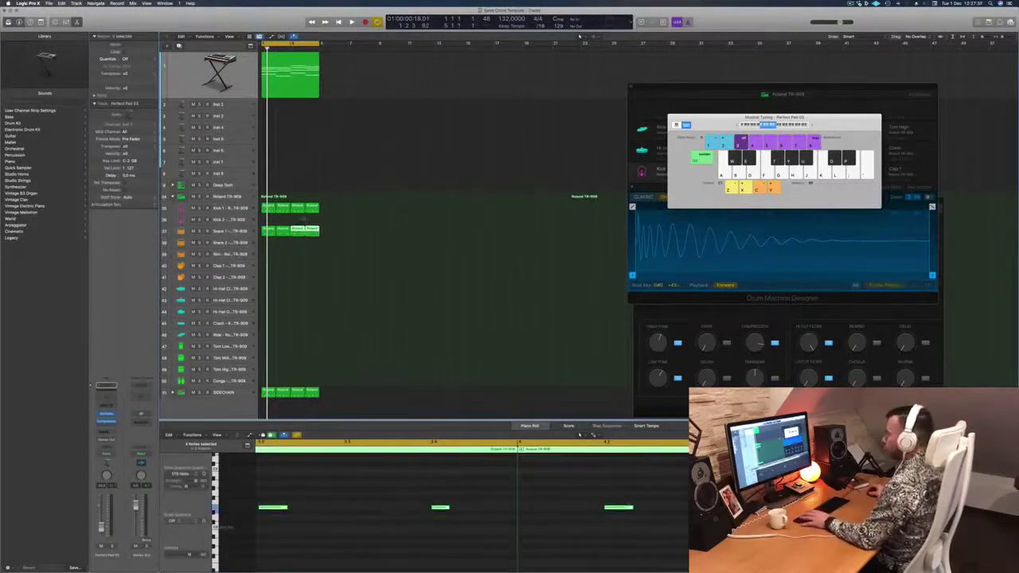
Delete the unused Deep Tech drum stack.
click(243, 185)
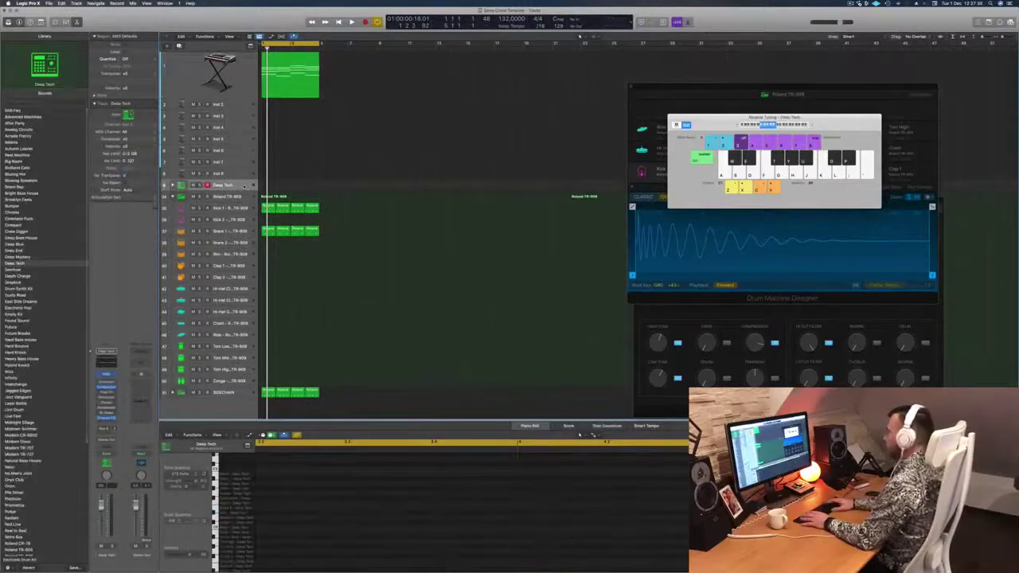
key(super+BackSpace)
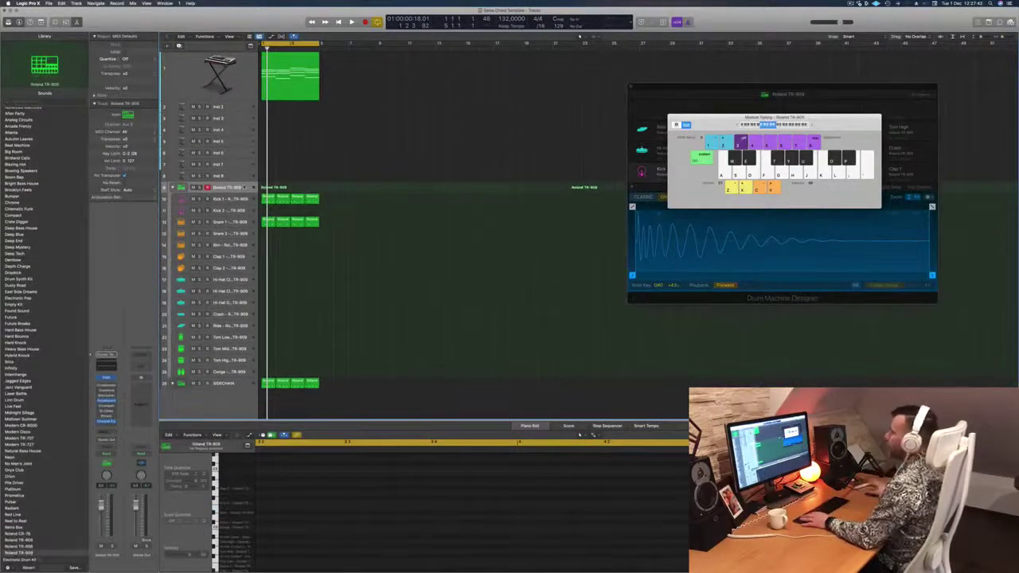
Play the loop and listen to the Snare 1 track with the kick and pad.
key(space)
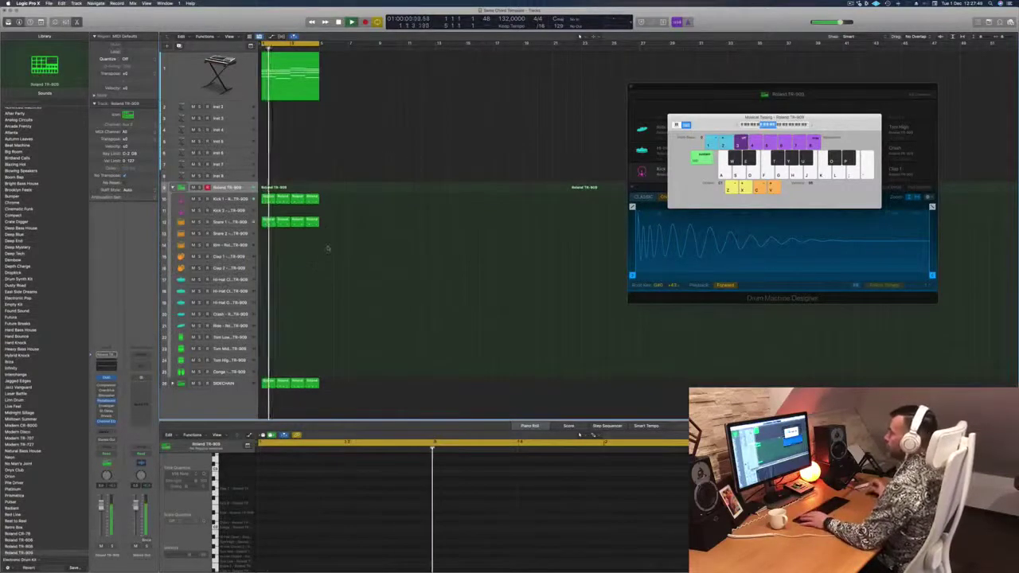
click(242, 223)
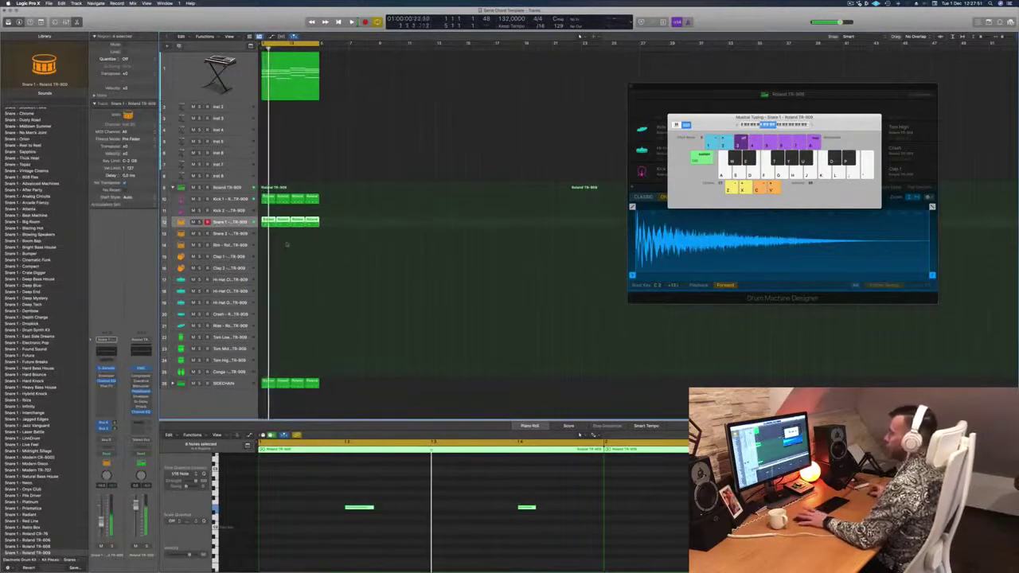
click(295, 211)
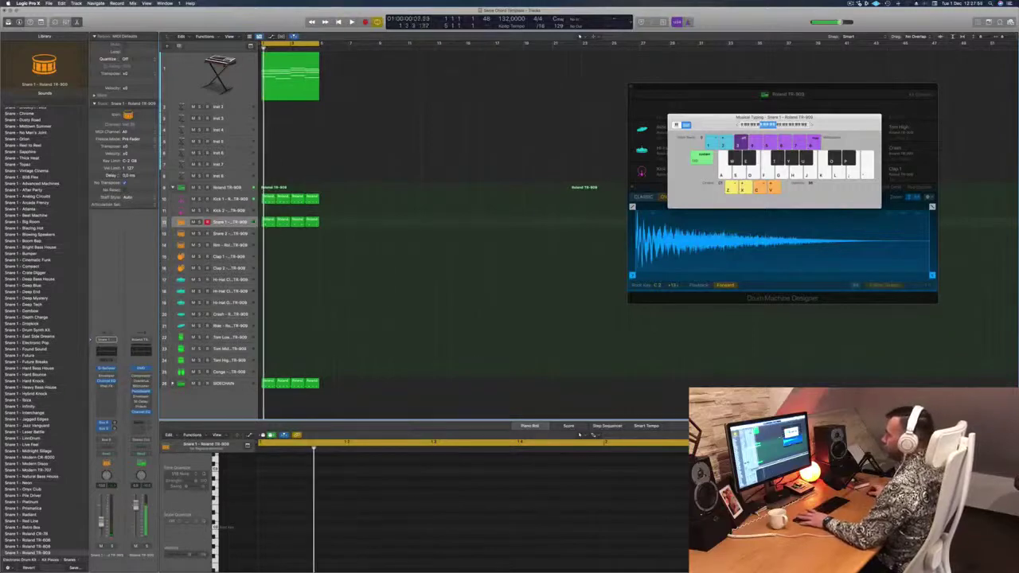
Stop playback and copy the first Kick 1 region onto the upper Hi-Hat Closed track.
click(265, 199)
key(space)
drag(268, 198, 268, 282)
Shift all four notes of the hi-hat region an eighth note later onto the off-beats and play the result.
drag(268, 489, 618, 561)
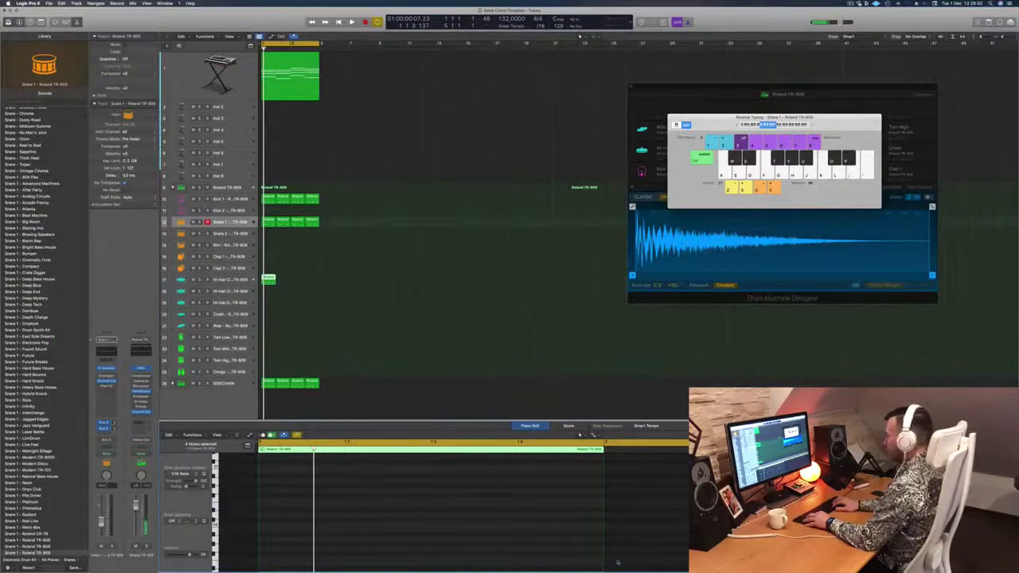
scroll(500, 485, up, 5)
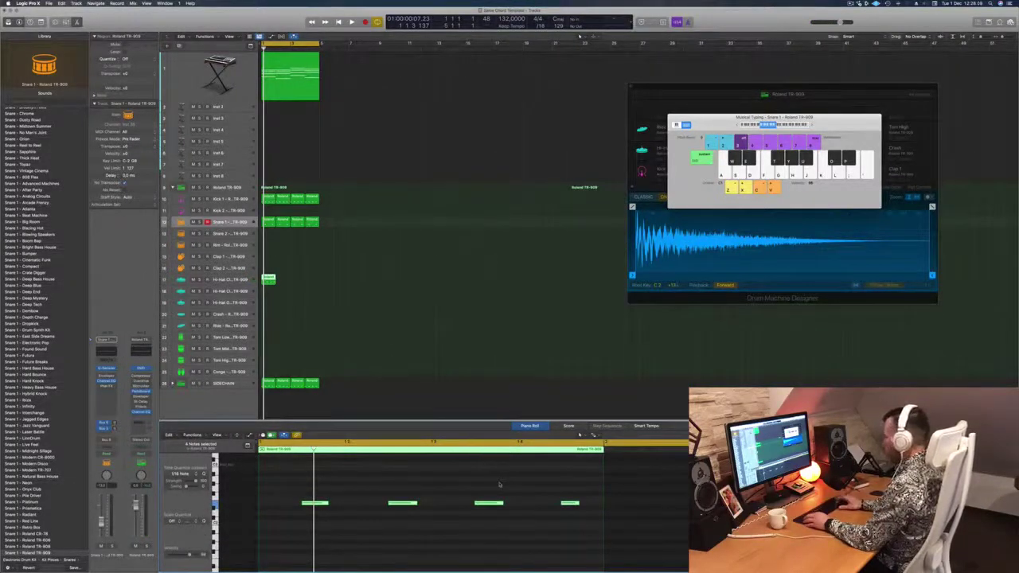
key(space)
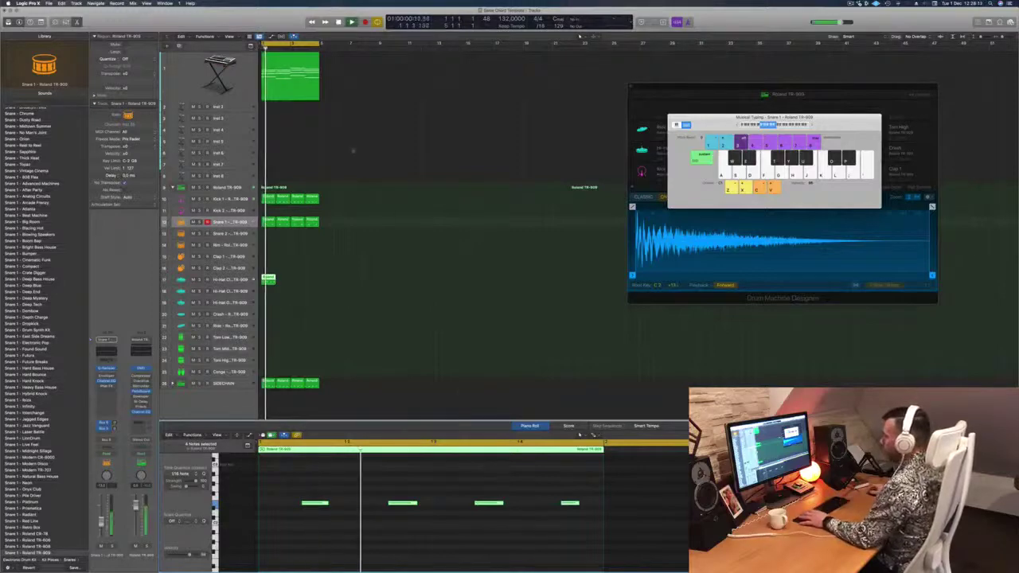
Repeat the hi-hat region to fill four bars and transpose all its notes up an octave.
drag(264, 281, 299, 285)
click(231, 281)
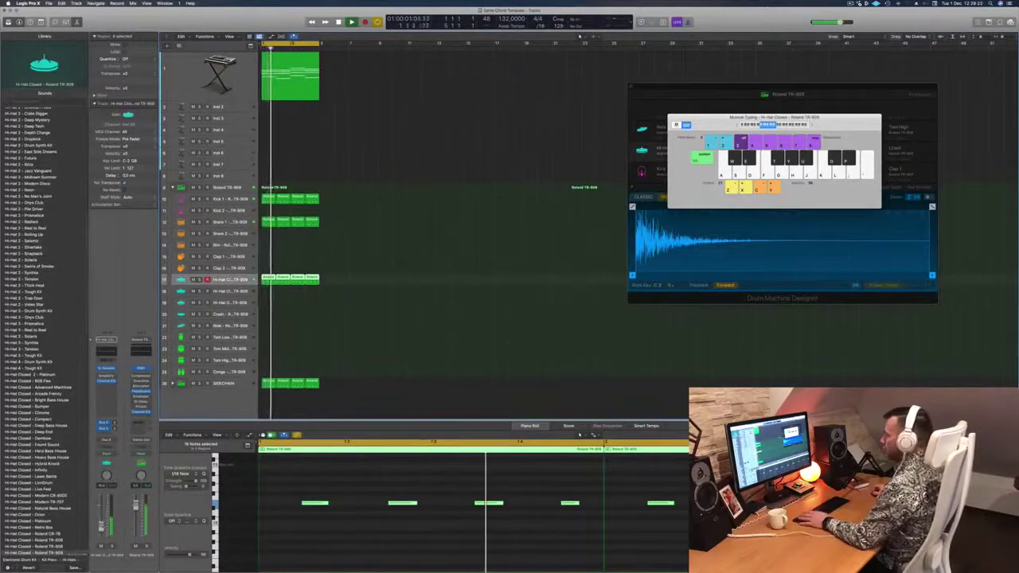
key(space)
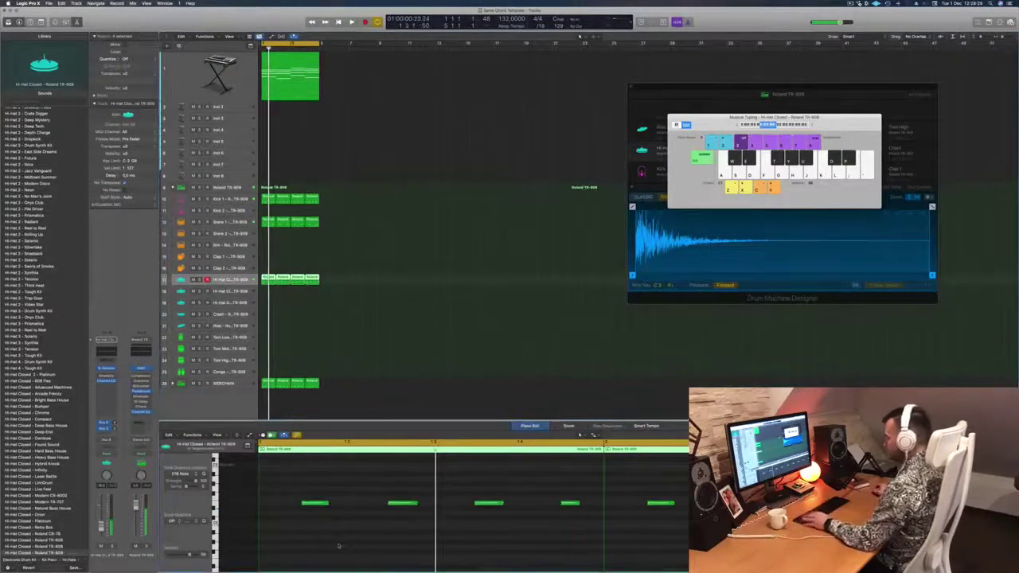
key(alt+shift+Up)
key(space)
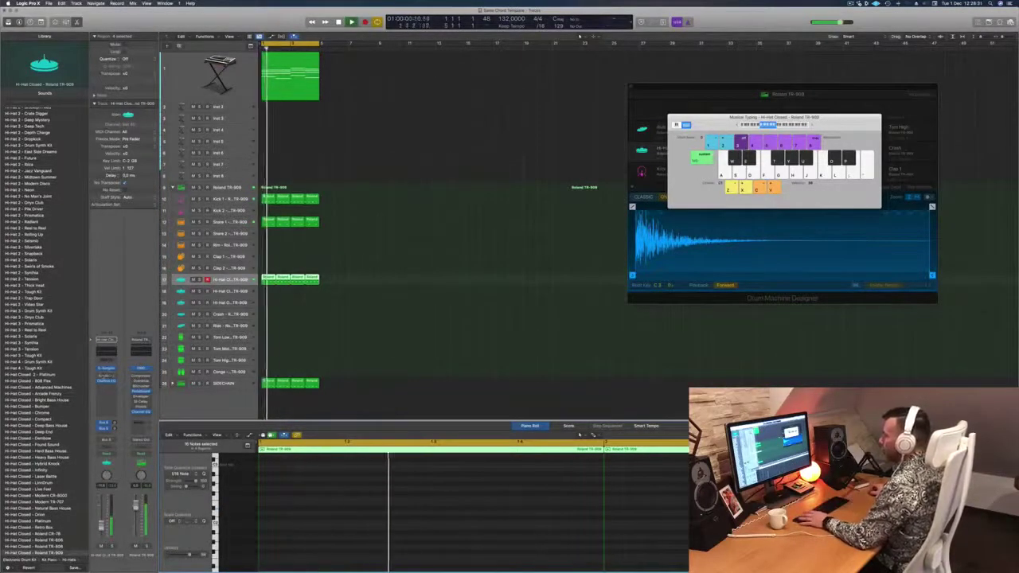
Open the Sample Delay on the Hi-Hat Closed channel, check it during playback and close it.
click(106, 376)
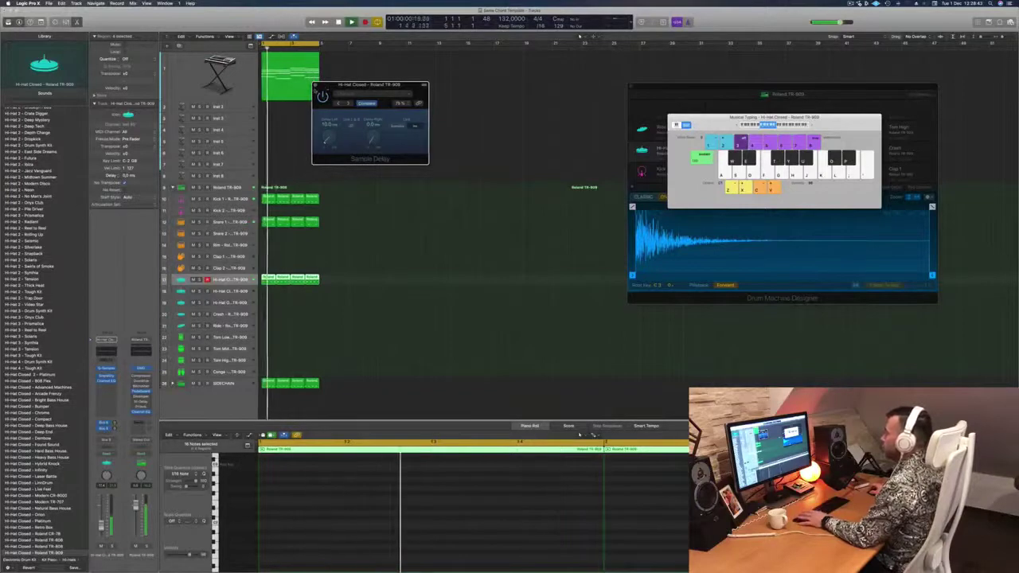
click(315, 86)
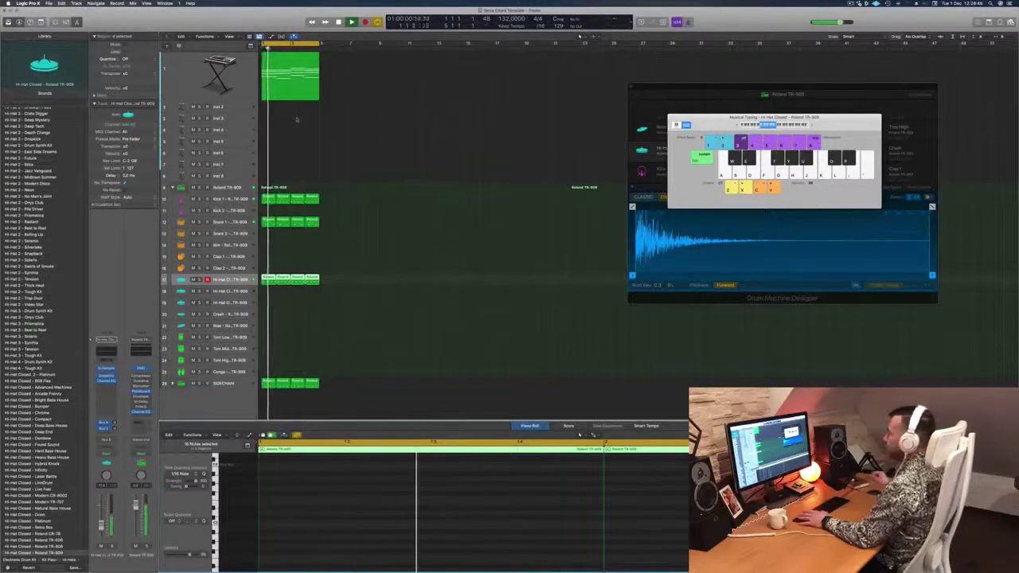
Insert a stereo Stereo Delay on the Hi-Hat Closed track and start playback.
click(106, 386)
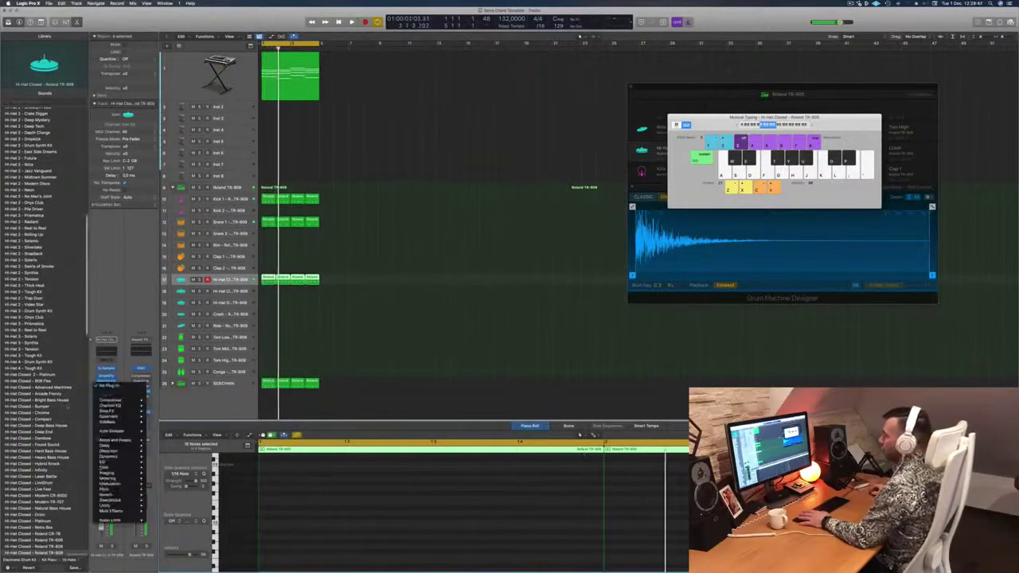
mouse_move(111, 456)
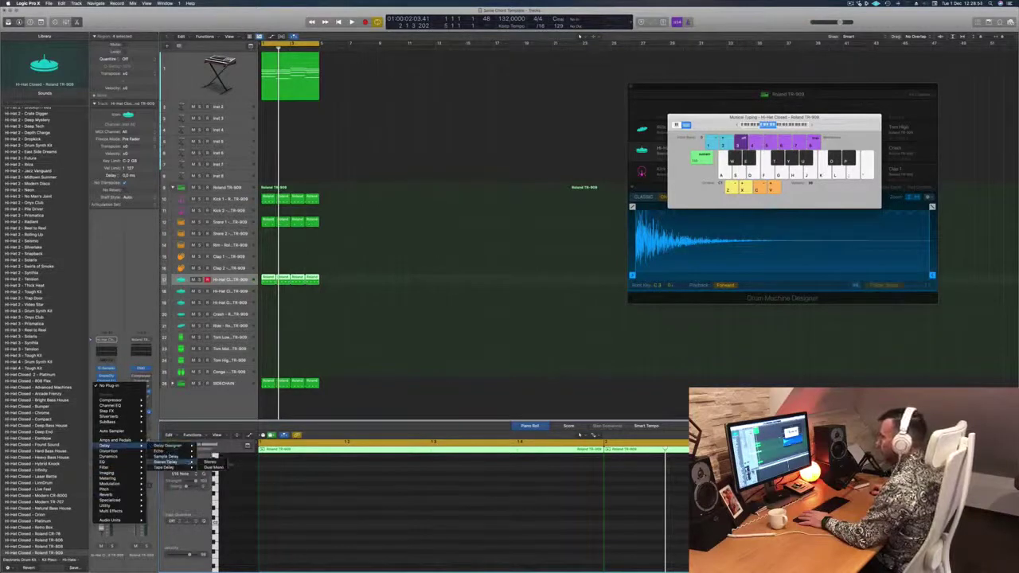
click(210, 462)
key(space)
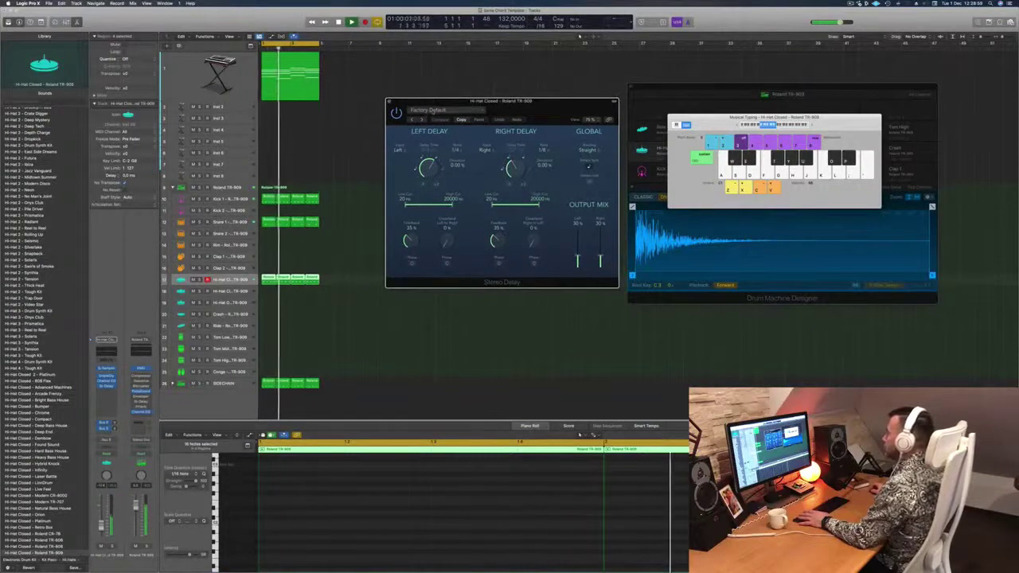
Load the 1/16 Note preset in the hi-hat's Stereo Delay and close its window.
click(425, 113)
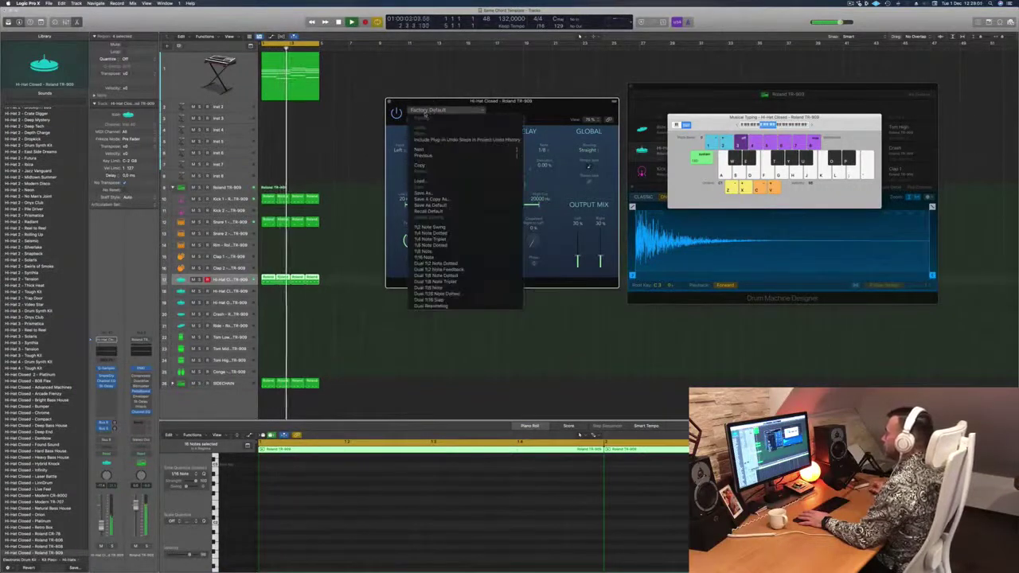
click(435, 258)
mouse_move(555, 110)
mouse_down()
mouse_move(516, 111)
mouse_move(539, 120)
mouse_up()
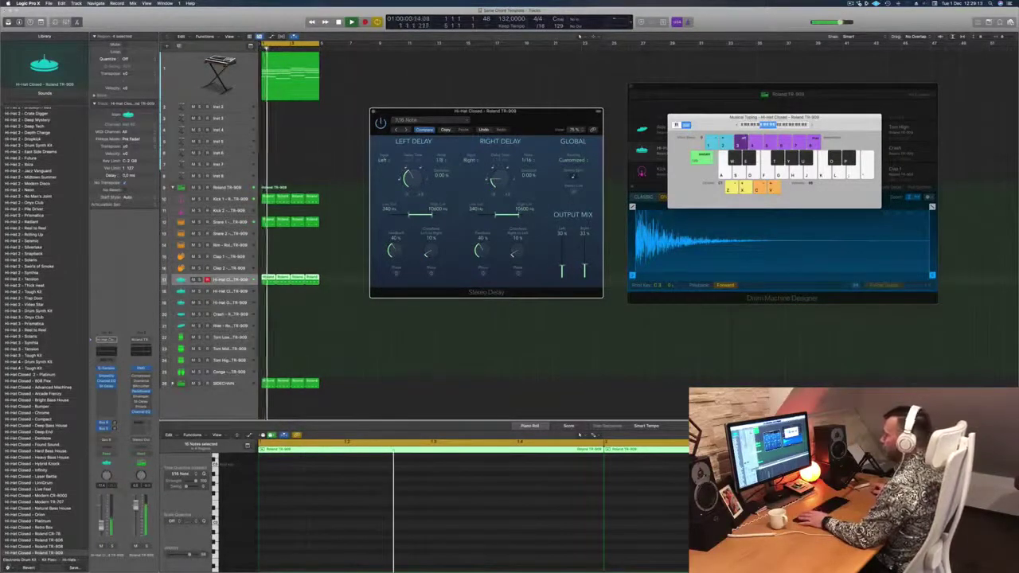
click(101, 526)
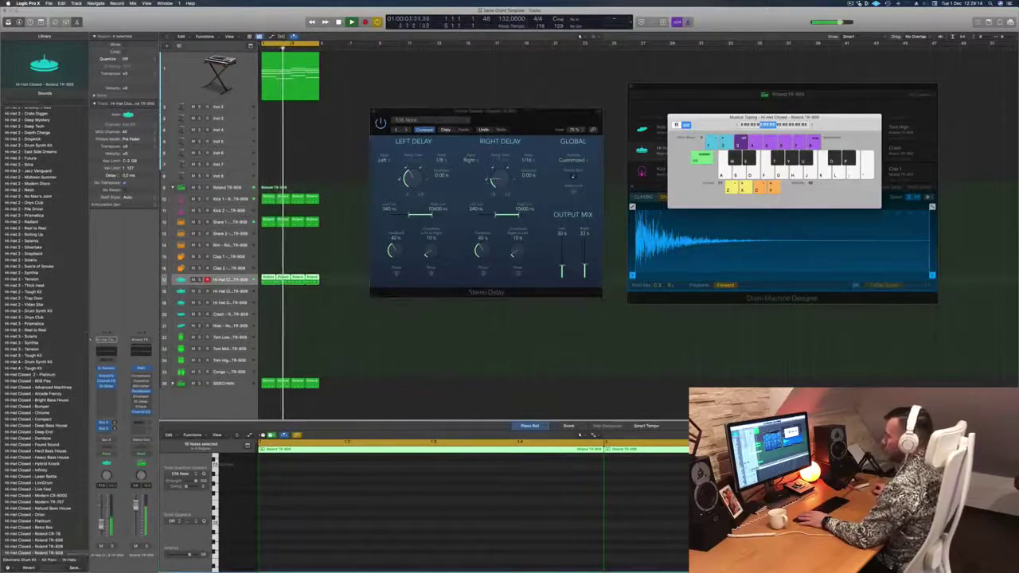
click(373, 111)
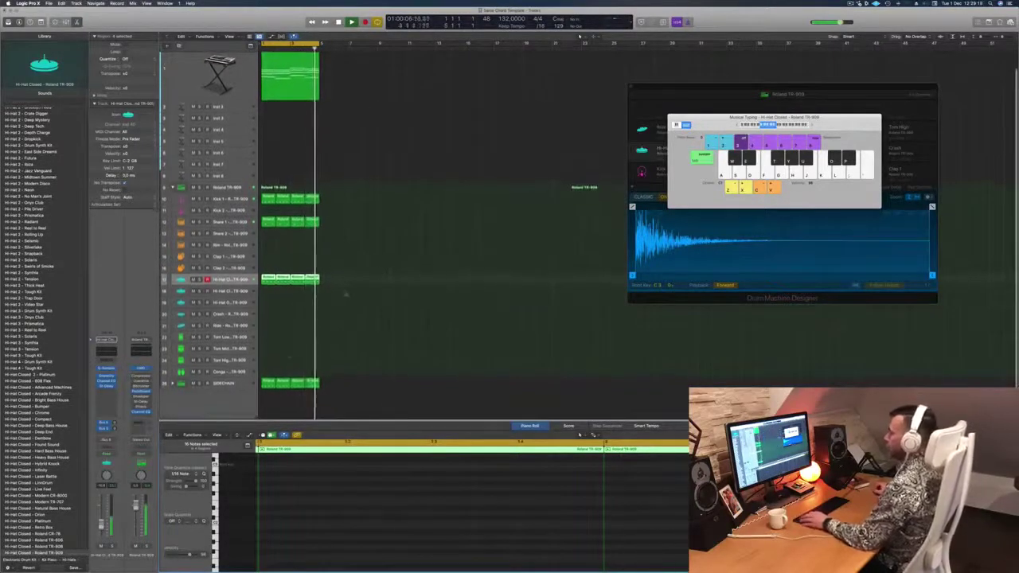
Copy the first hi-hat region to the Tom Low track, an octave lower and with its first note two sixteenths later.
drag(267, 280, 269, 337)
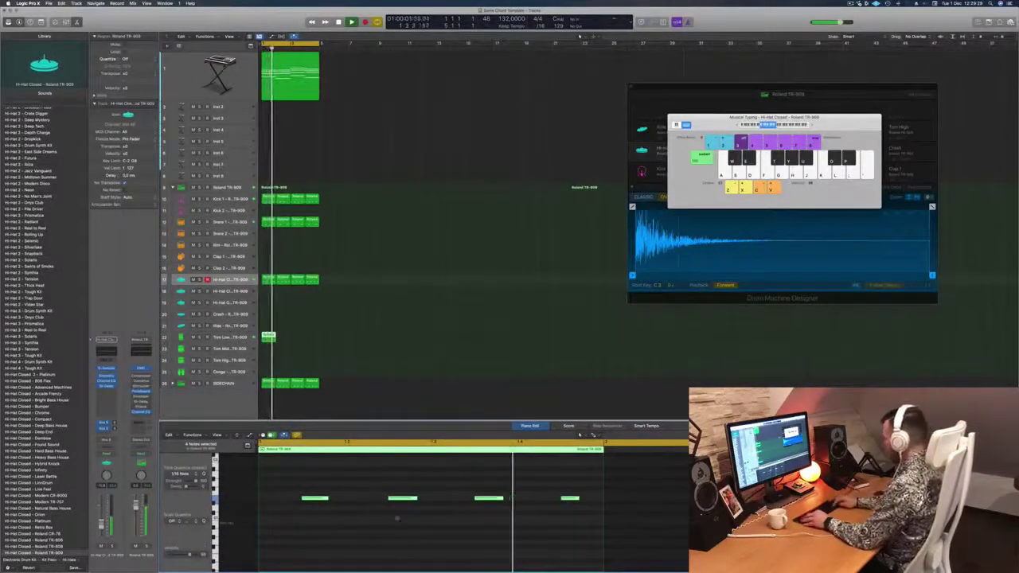
key(alt+shift+Down)
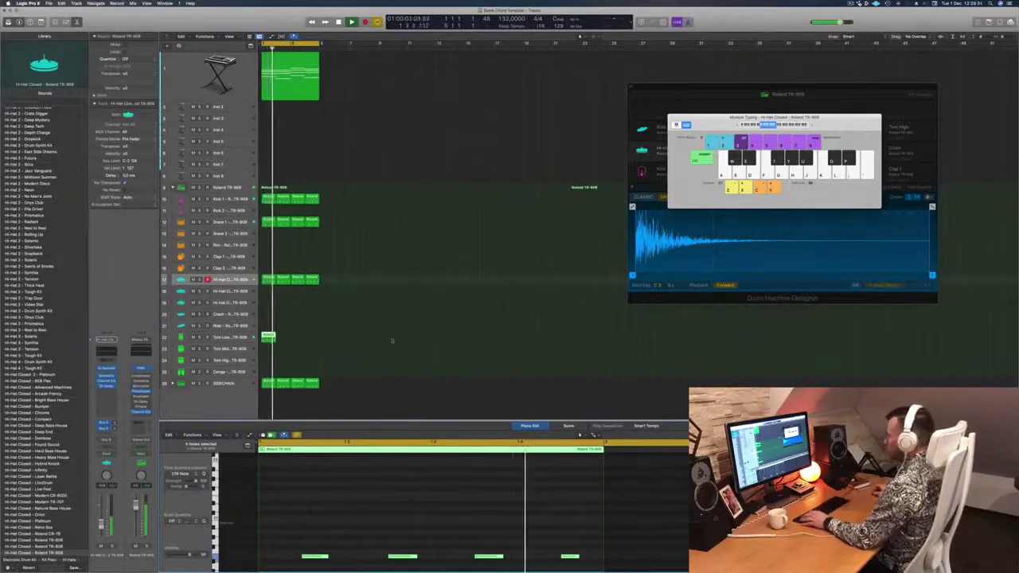
scroll(397, 516, down, 3)
click(317, 495)
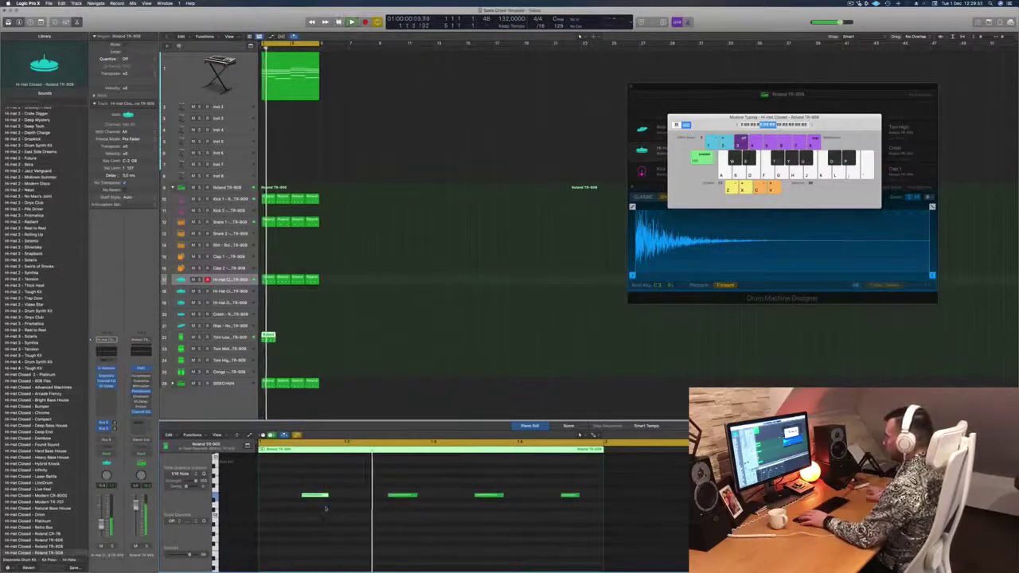
key(alt+Right)
key(alt+Right)
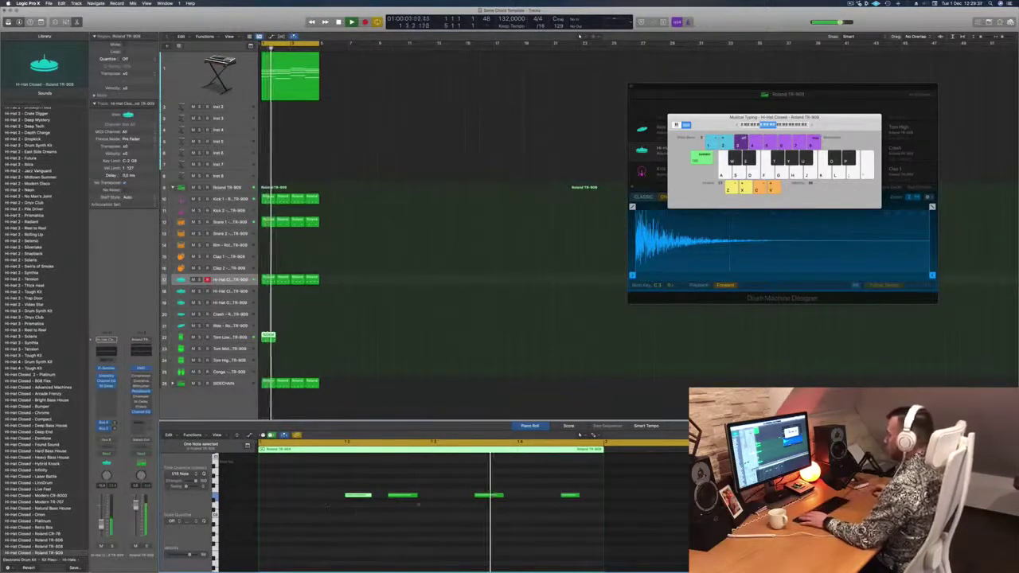
Copy the first Tom Low region to the Tom Mid track and move its first two notes three sixteenths earlier.
mouse_move(274, 341)
mouse_down()
mouse_move(305, 347)
mouse_move(268, 350)
mouse_up()
drag(327, 493, 412, 505)
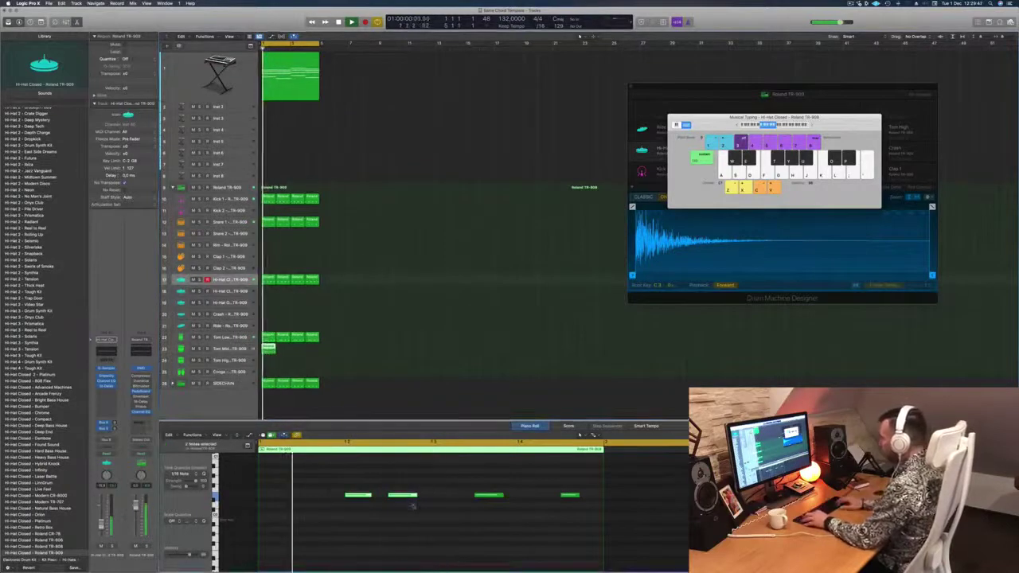
key(alt+Left)
key(alt+Left)
key(alt+Left)
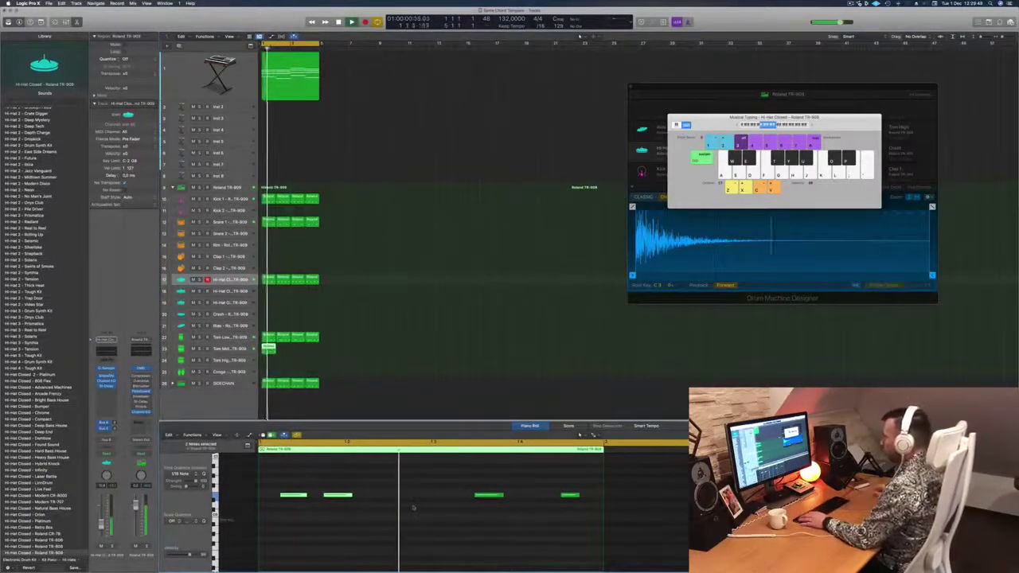
Reduce the Tom Mid region to its first two notes, lowered an octave, and repeat it to fill four bars.
drag(428, 473, 602, 530)
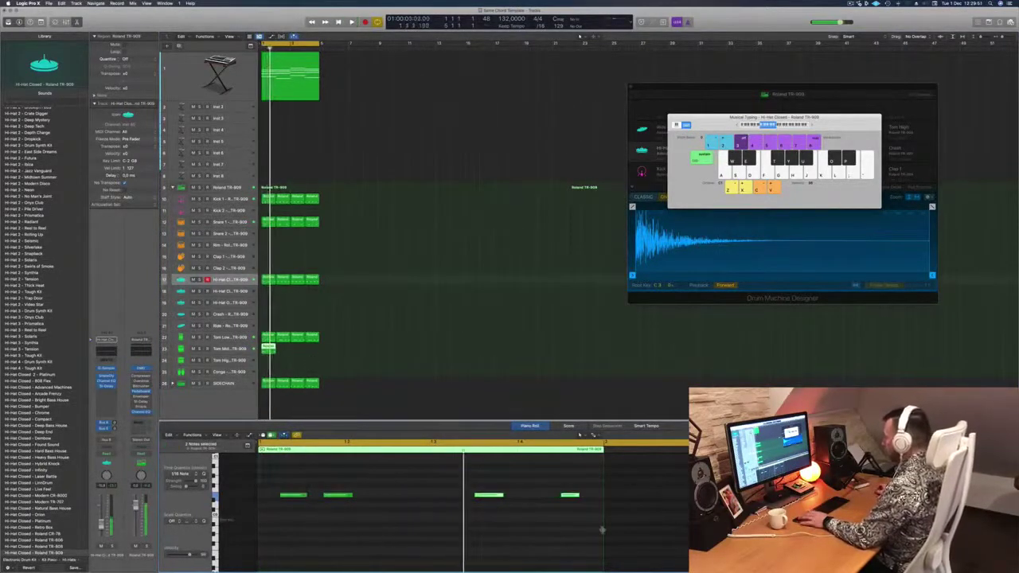
key(Delete)
drag(381, 477, 269, 505)
key(alt+shift+Down)
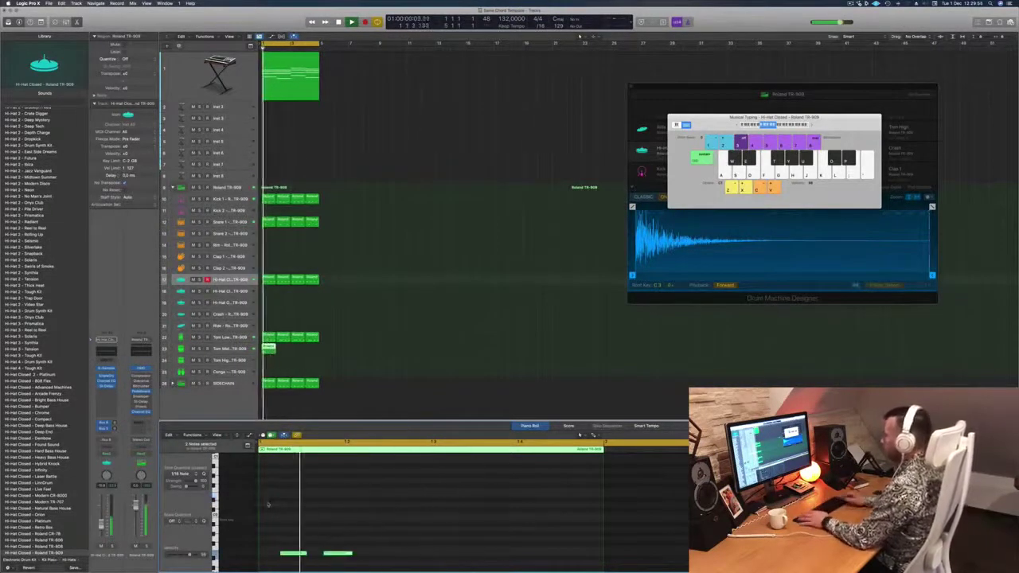
drag(269, 347, 302, 350)
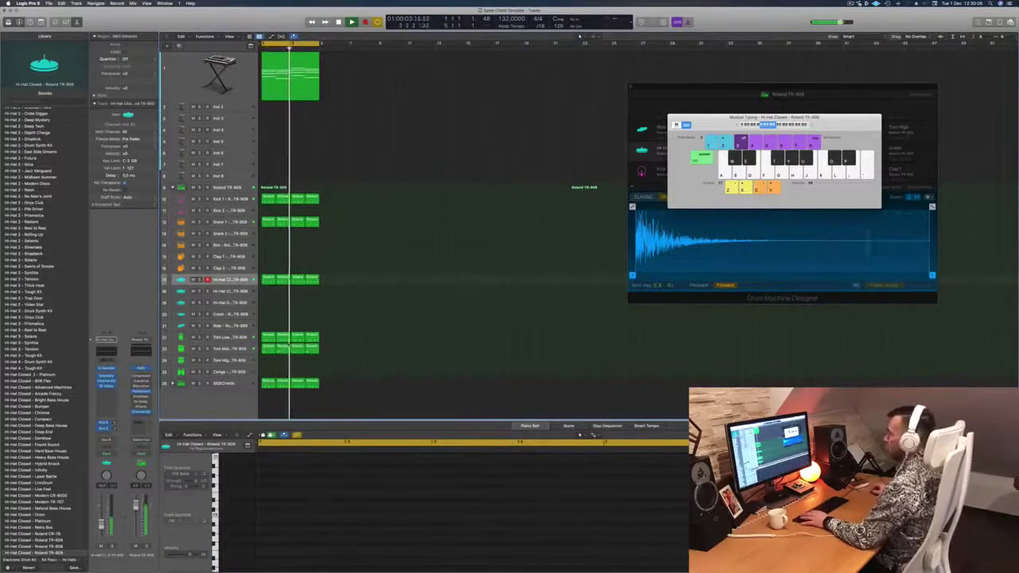
Copy the first Tom Low region to the Conga track and transpose all its notes up an octave.
drag(270, 336, 269, 372)
drag(310, 477, 510, 533)
key(alt+shift+Up)
key(space)
key(space)
scroll(448, 553, up, 2)
key(space)
key(space)
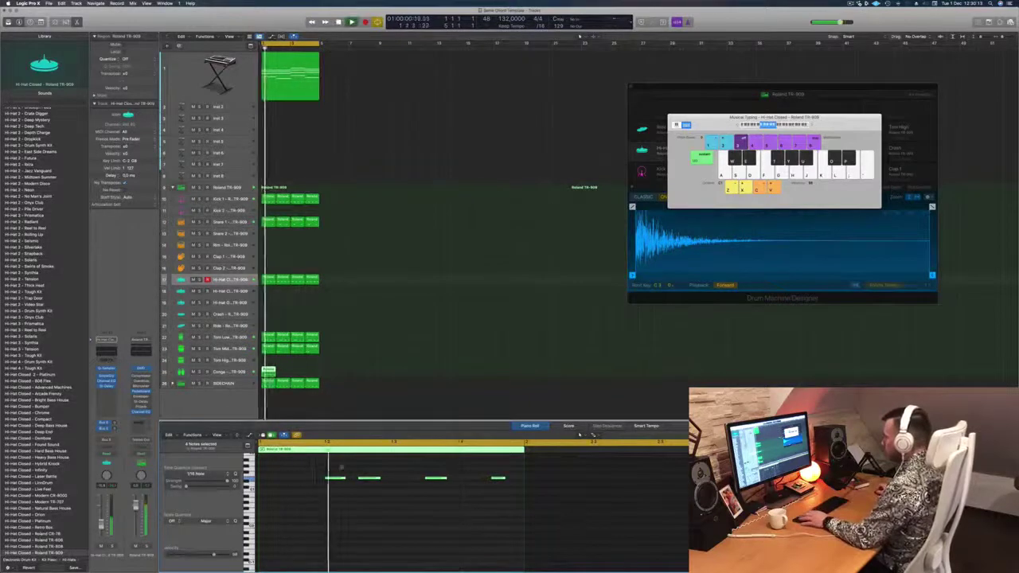
Shift all four conga notes one sixteenth later, and the third note one further sixteenth.
drag(331, 468, 538, 506)
key(space)
key(space)
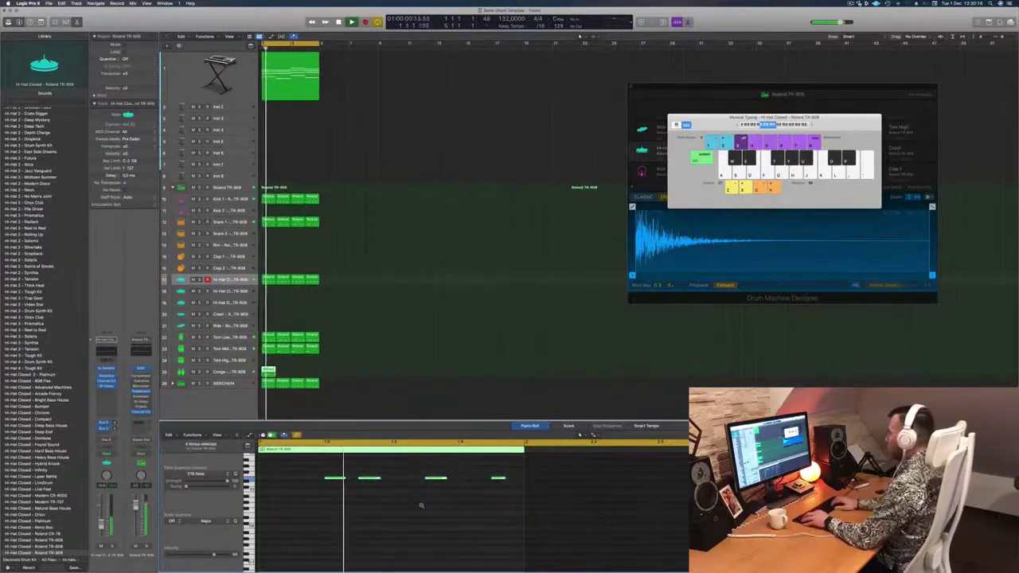
key(alt+Right)
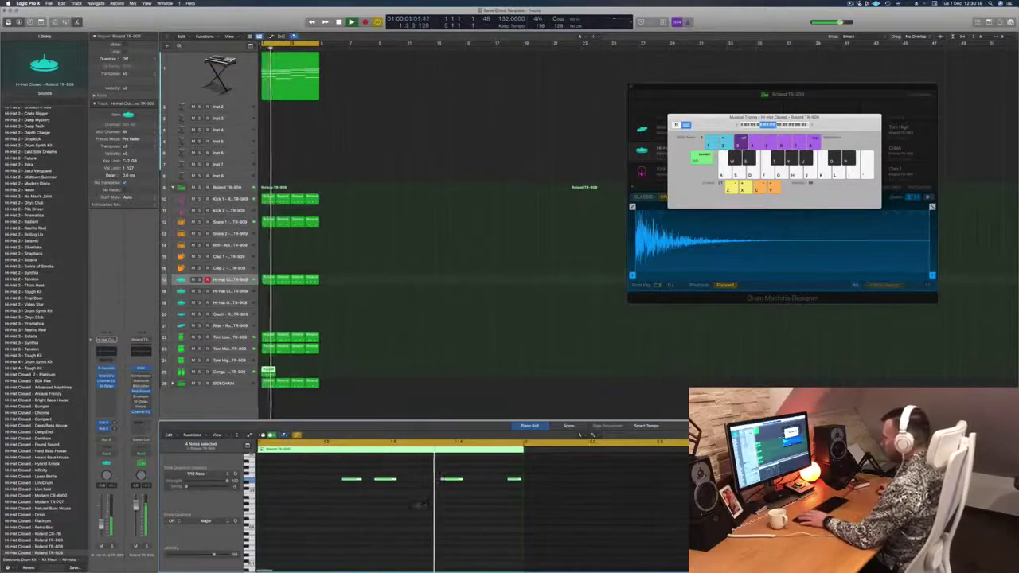
drag(438, 468, 483, 494)
key(alt+Right)
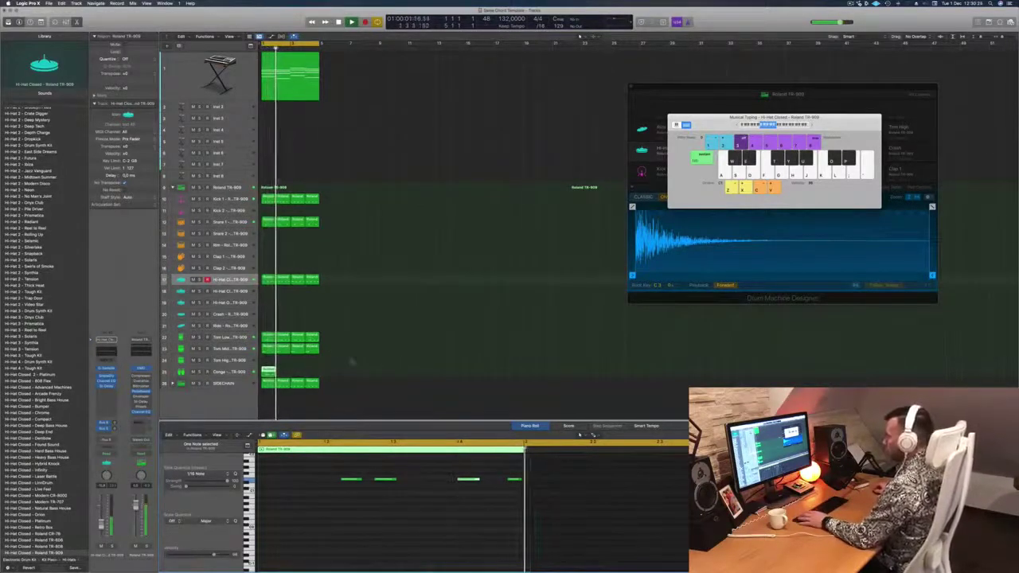
Repeat the conga region to fill four bars and select the Conga track.
click(274, 372)
drag(279, 374, 298, 375)
shift+click(267, 373)
click(224, 372)
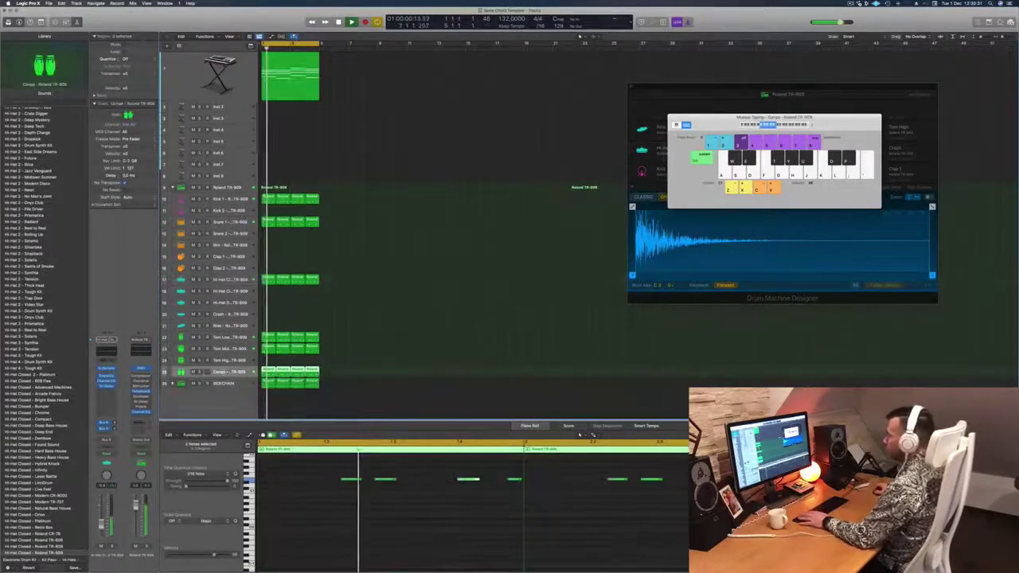
Audition the conga soloed alone and with Kick 1 and the low and mid toms, clear all solos and replay the full beat.
key(ctrl+s)
key(space)
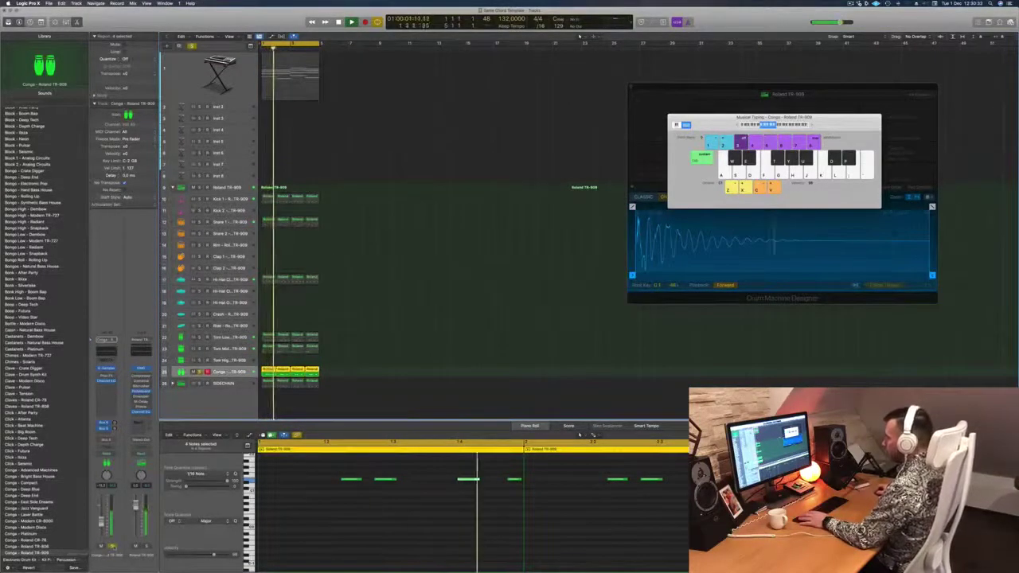
key(ctrl+s)
key(space)
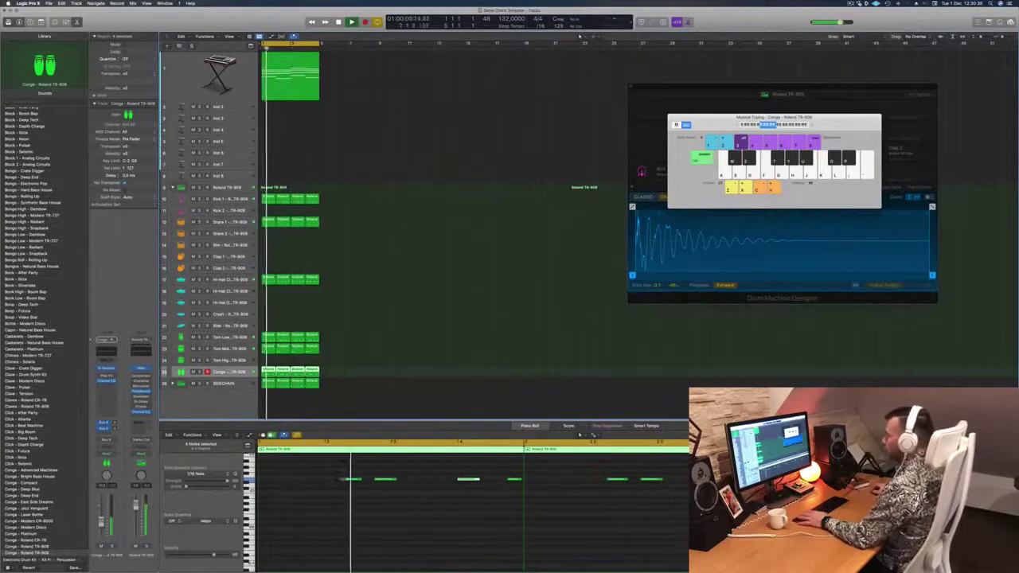
key(ctrl+s)
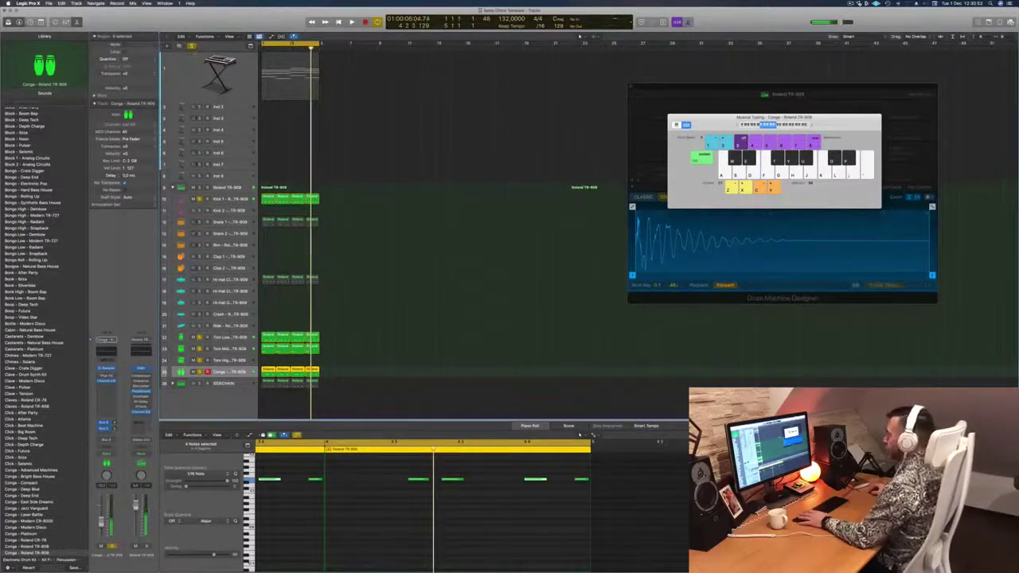
click(191, 47)
key(Return)
key(space)
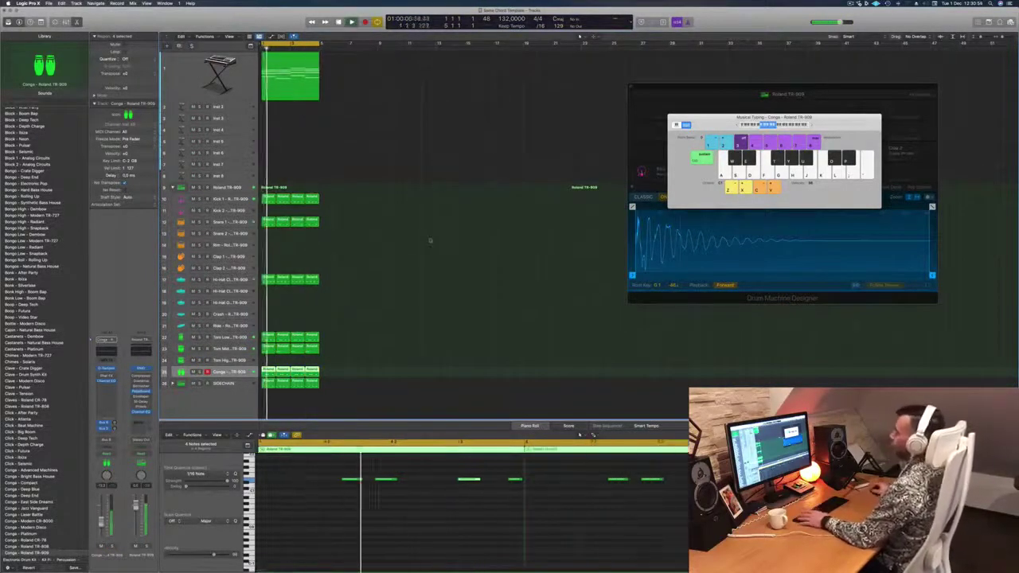
click(354, 338)
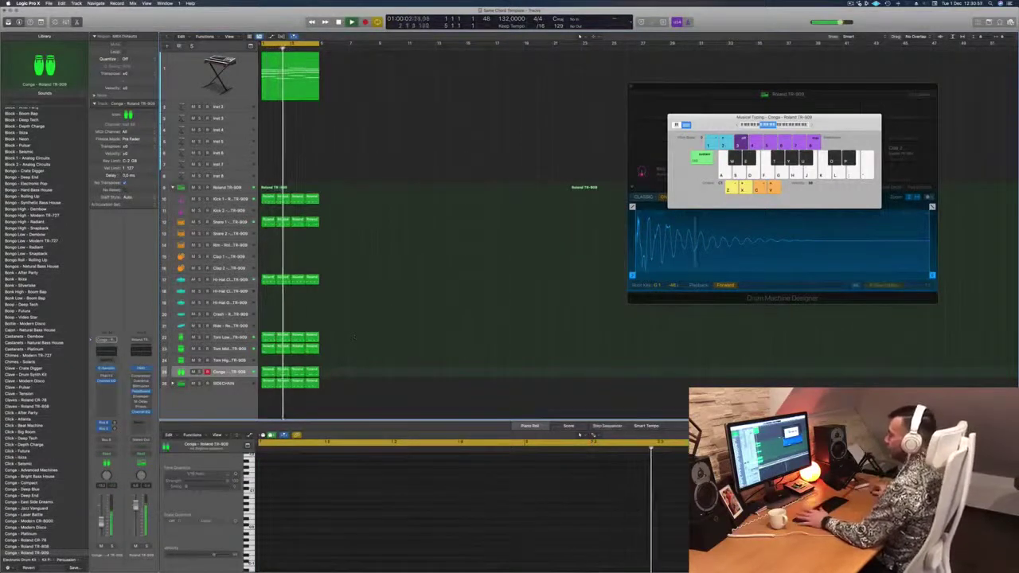
click(241, 338)
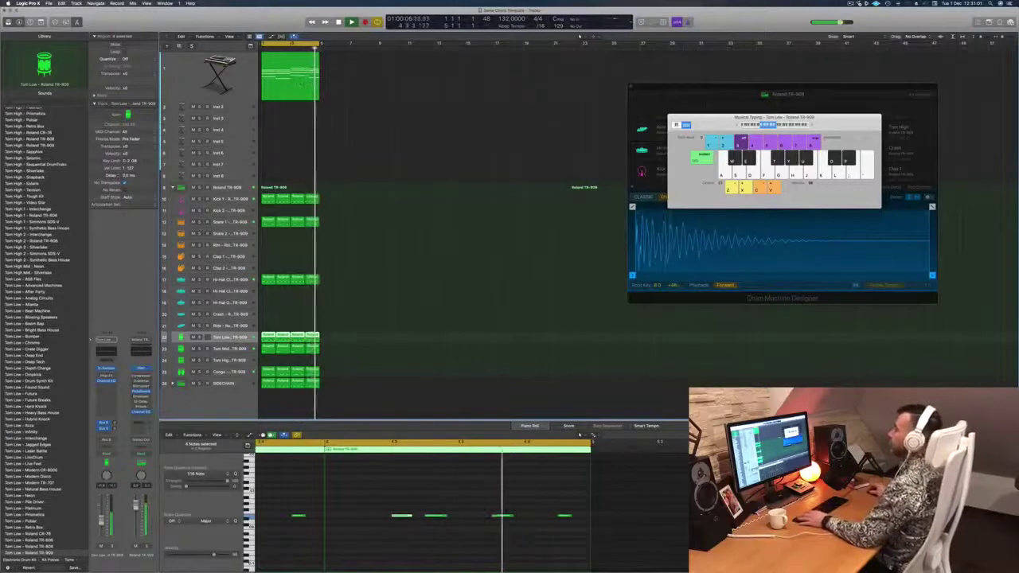
Duplicate the pad track with its instrument and copy the pad region onto the new track.
click(301, 95)
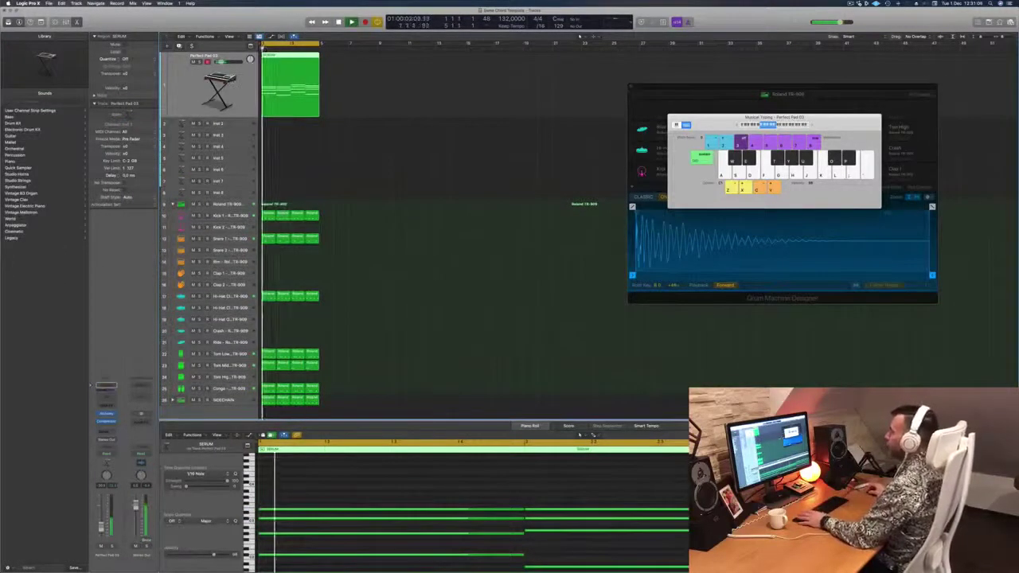
key(super+d)
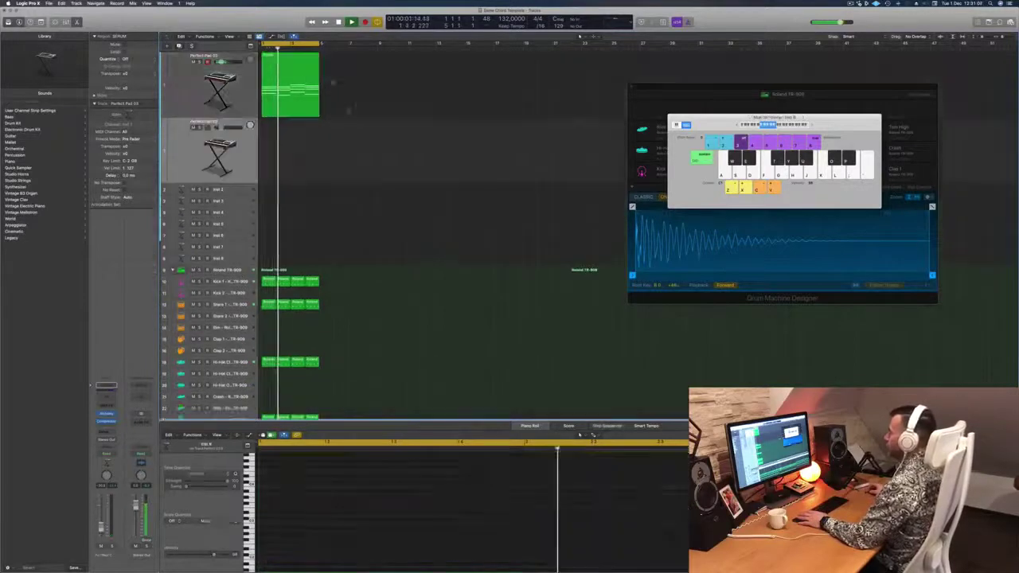
key(r)
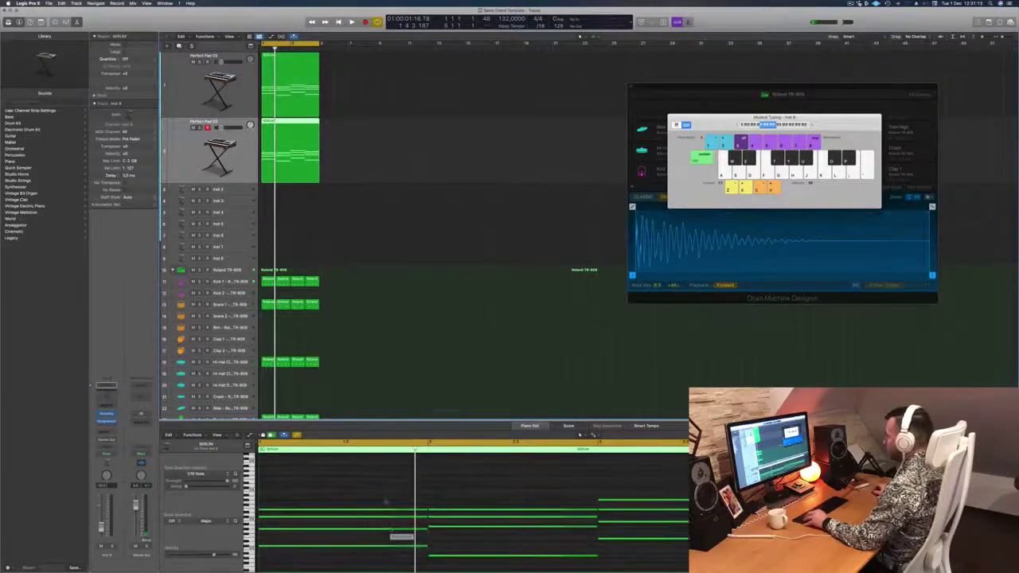
Delete the upper notes of every chord in the copied pad region, keeping only the lowest notes.
drag(796, 503, 796, 526)
key(Delete)
scroll(545, 489, down, 1)
scroll(544, 489, down, 3)
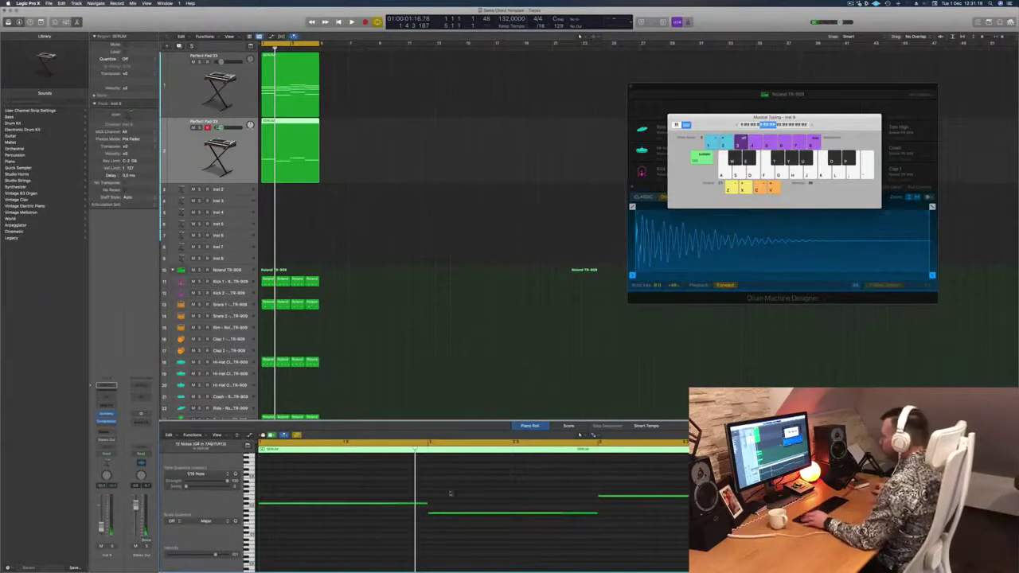
Shorten the remaining bass notes and duplicate them into a syncopated pattern of short notes filling every bar.
key(super+a)
scroll(436, 495, up, 5)
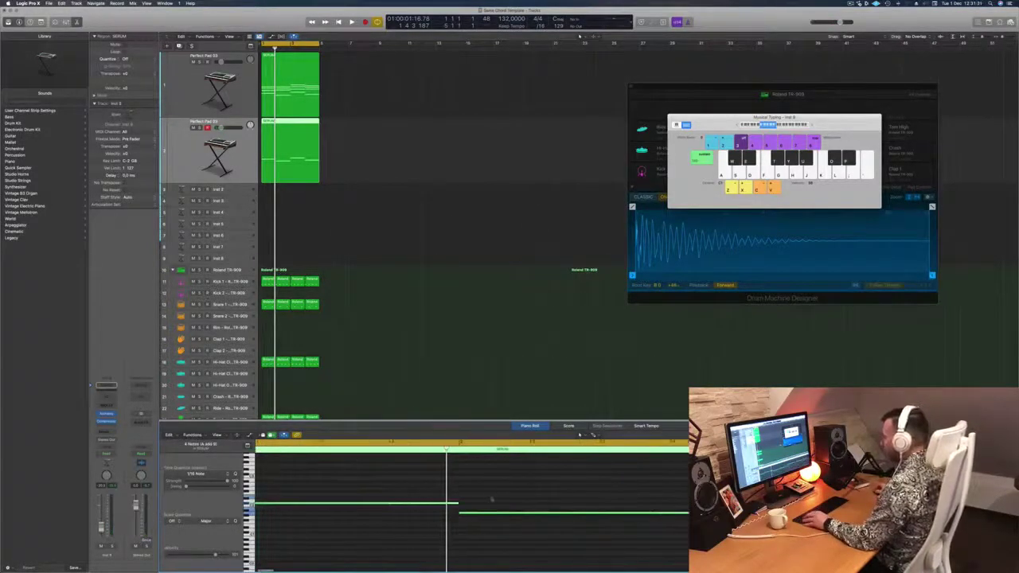
drag(539, 502, 319, 510)
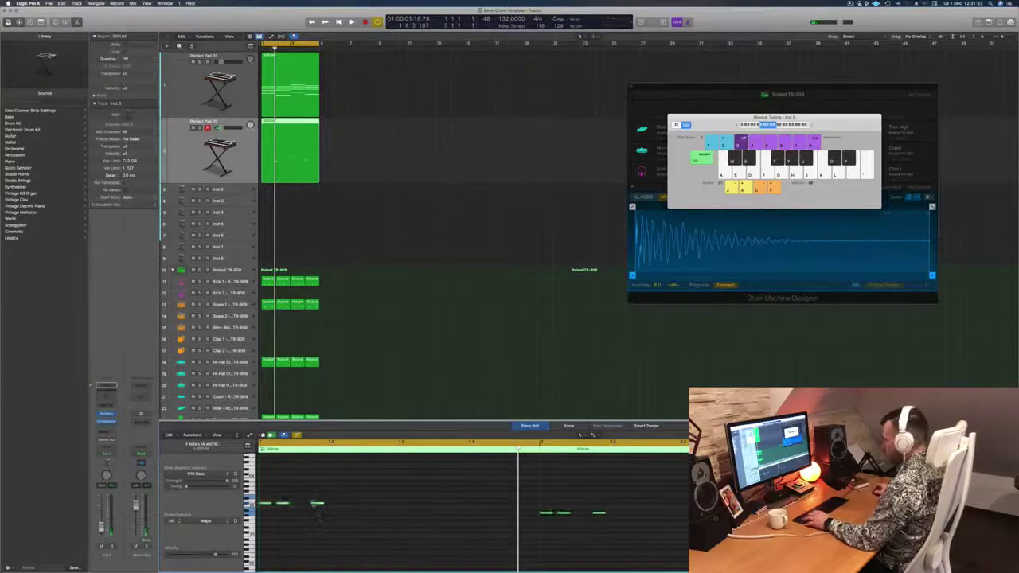
key(space)
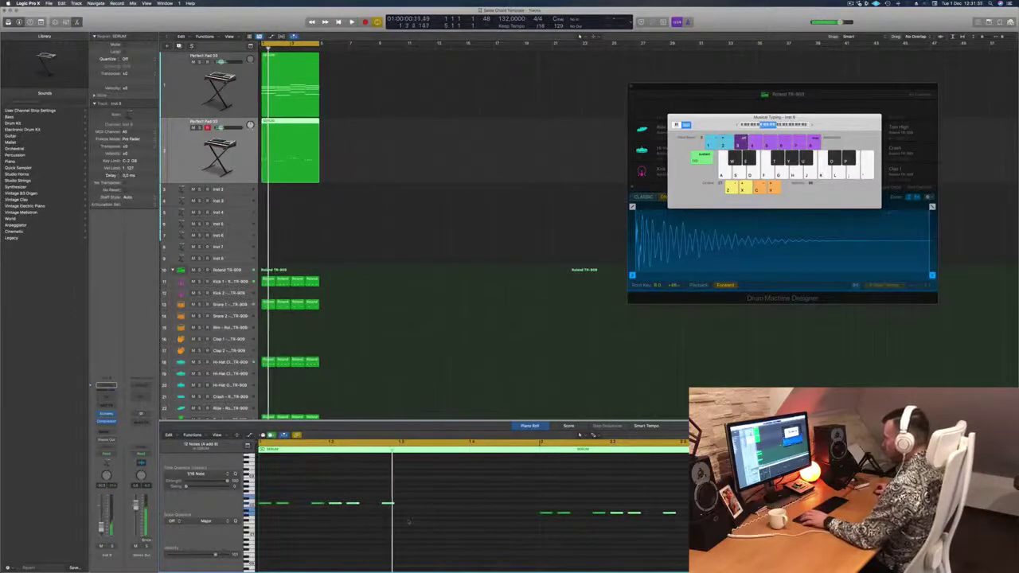
drag(335, 506, 475, 506)
click(291, 151)
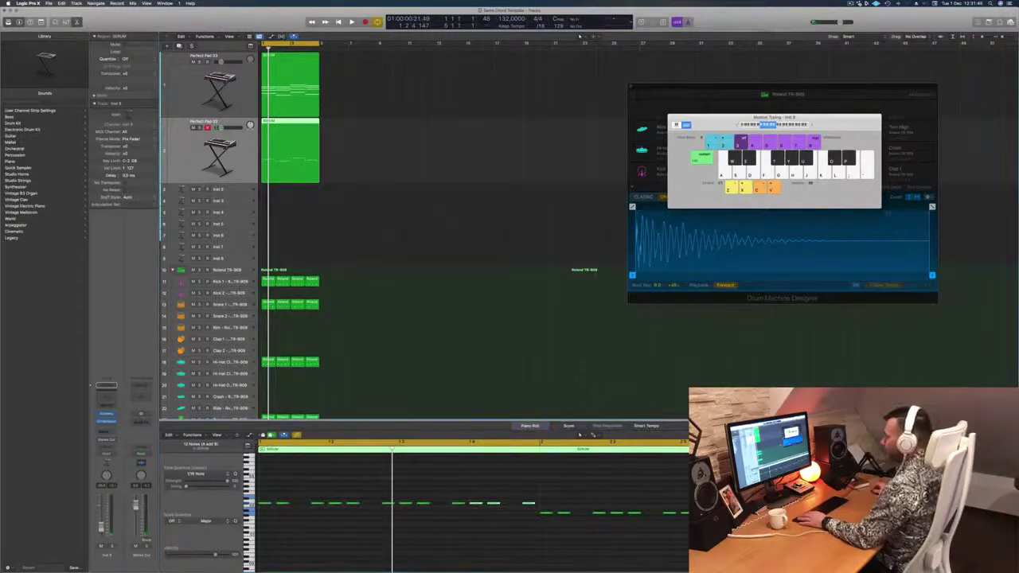
Open Alchemy on the duplicated track, filter its presets to the Bass category and load 70s Synth Intro.
click(107, 414)
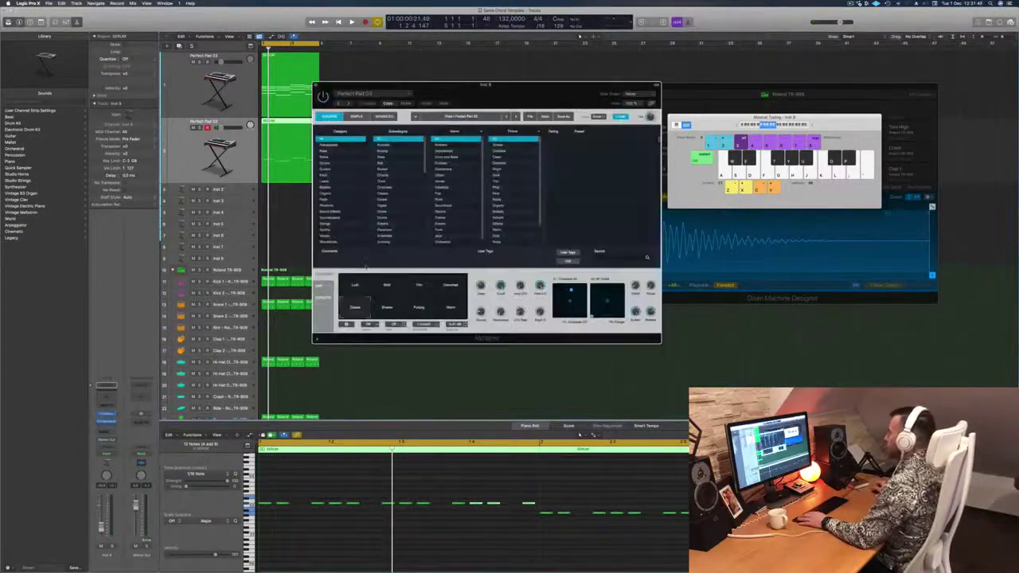
drag(566, 102, 591, 103)
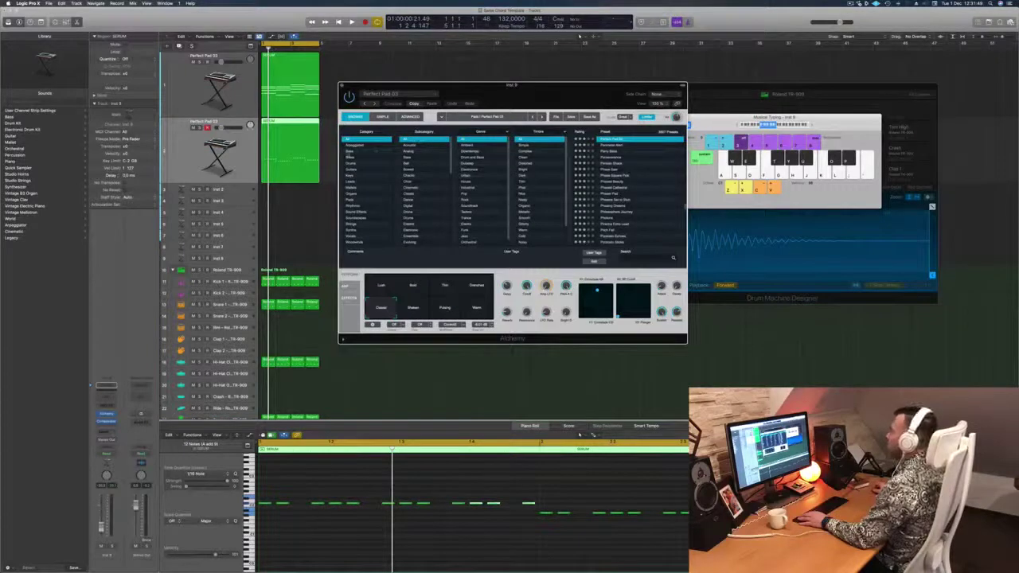
click(352, 151)
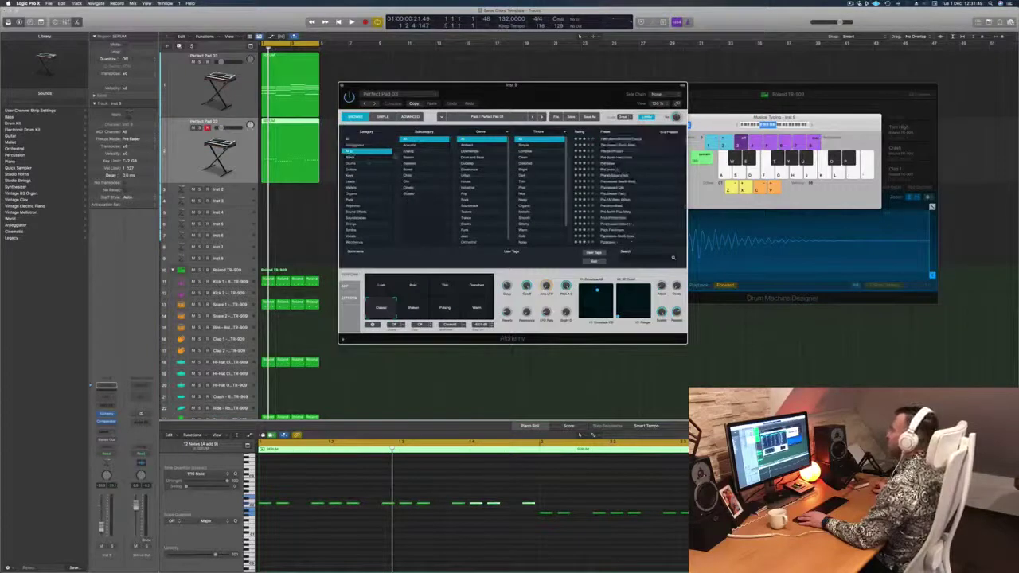
click(616, 150)
drag(572, 93, 620, 90)
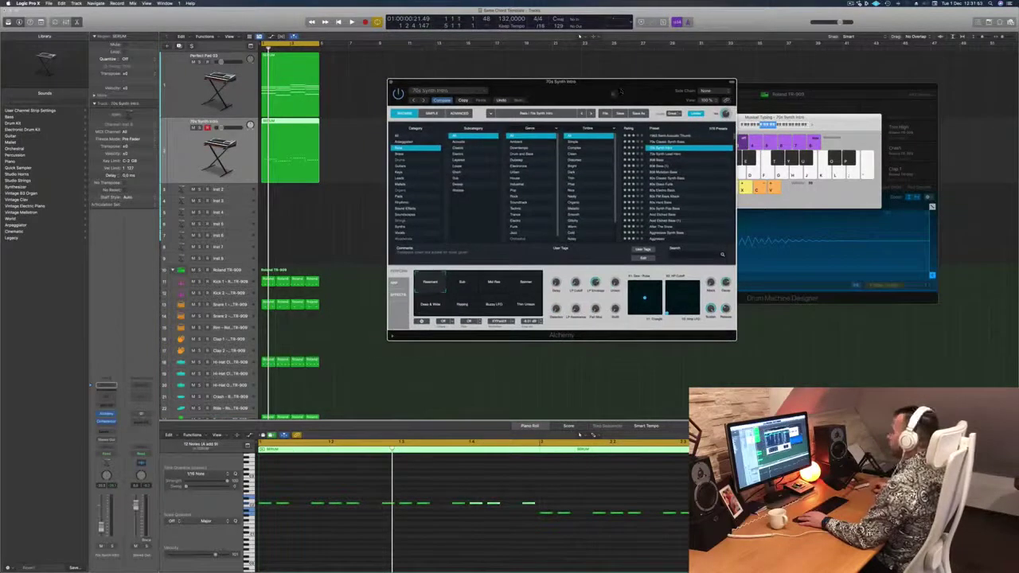
Play the loop and audition neighbouring bass presets in Alchemy, loading 70s Classic Synth Bass.
key(space)
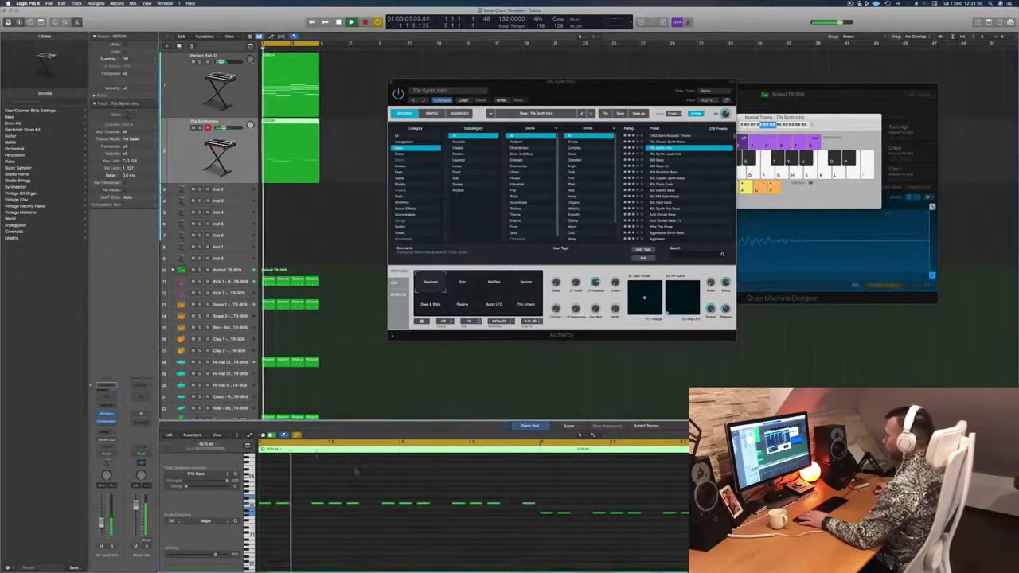
click(675, 154)
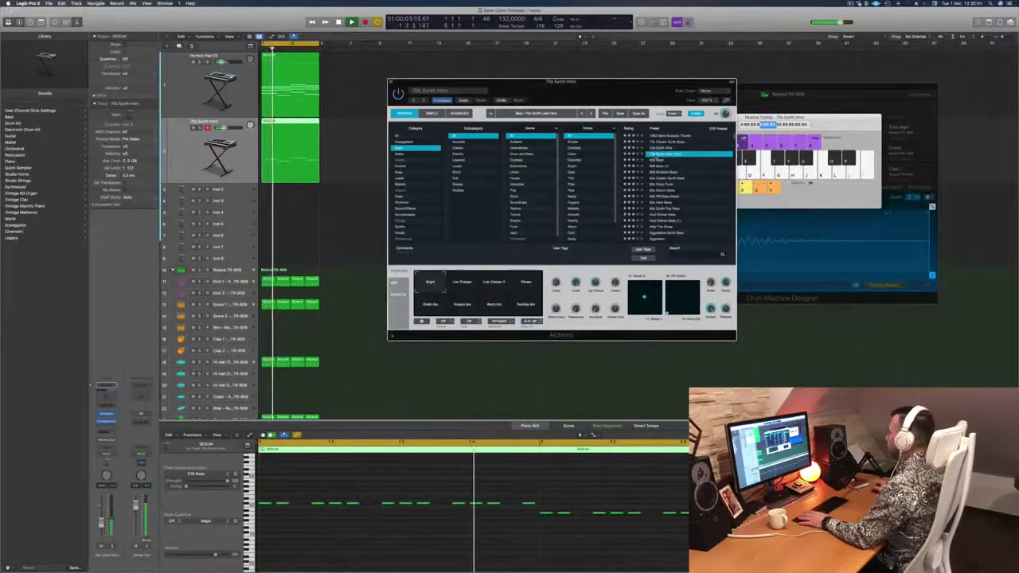
click(669, 136)
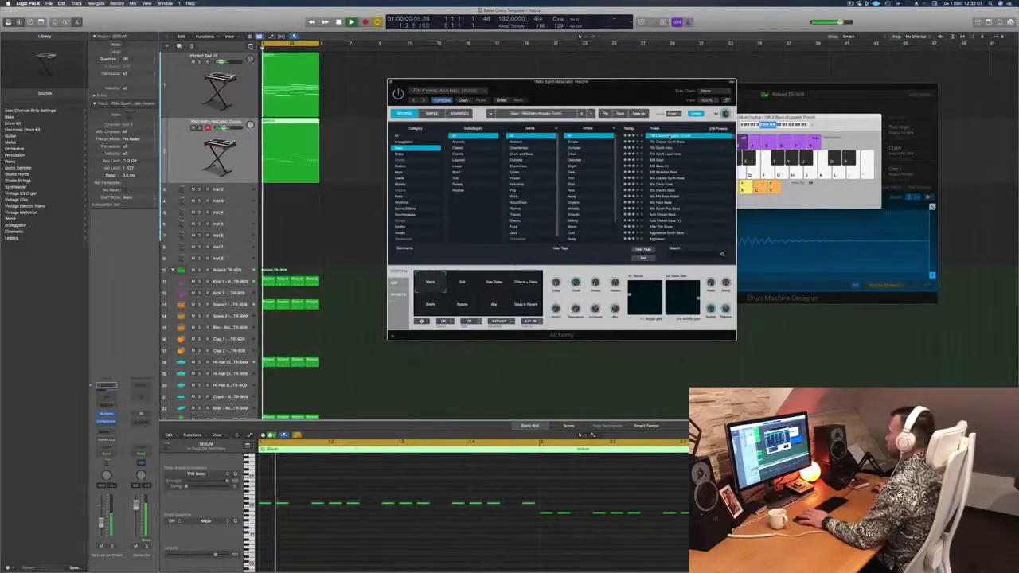
key(Down)
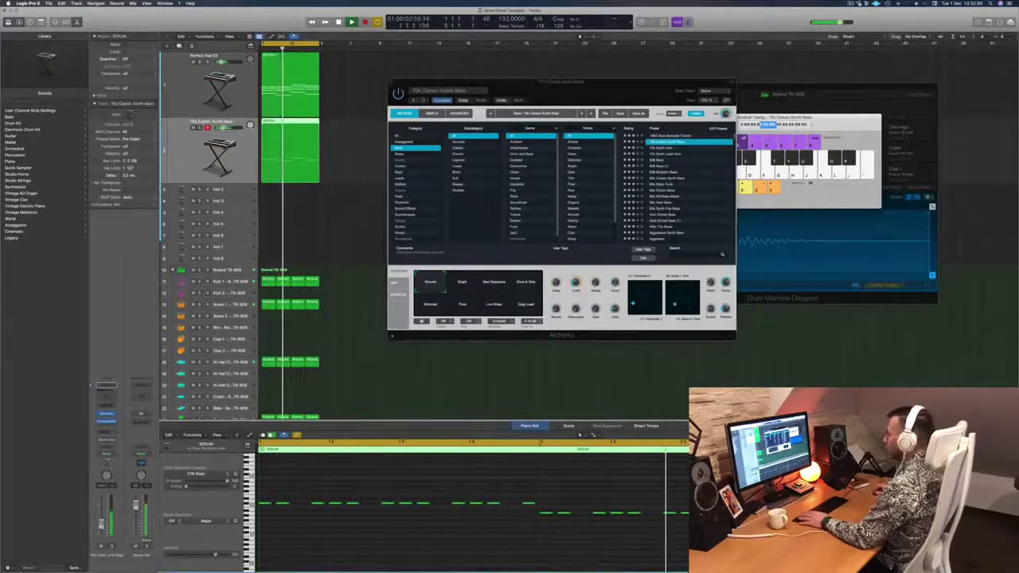
drag(682, 80, 783, 68)
Select all the notes of the bass region and try them one octave lower.
click(407, 560)
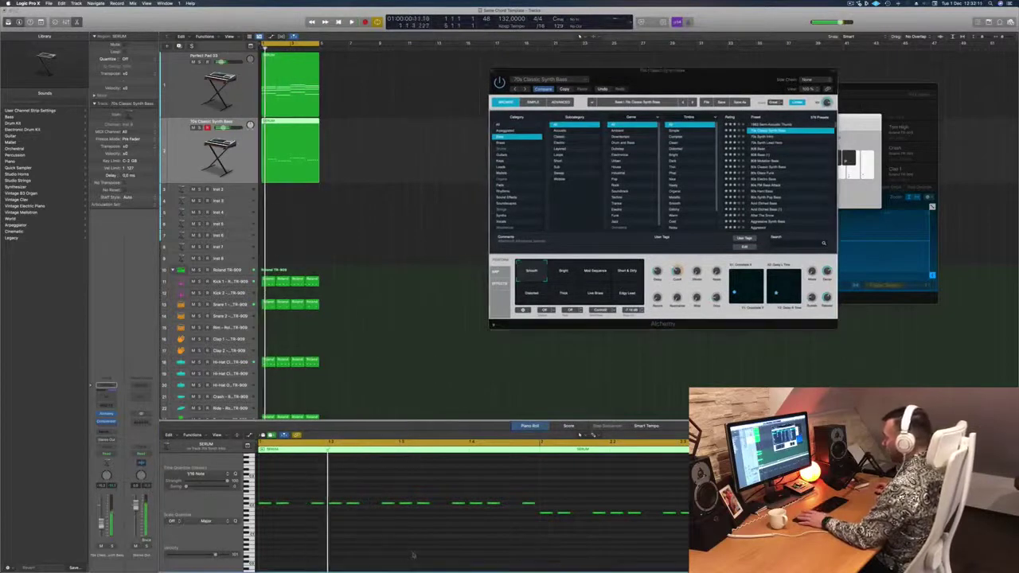
scroll(413, 554, up, 2)
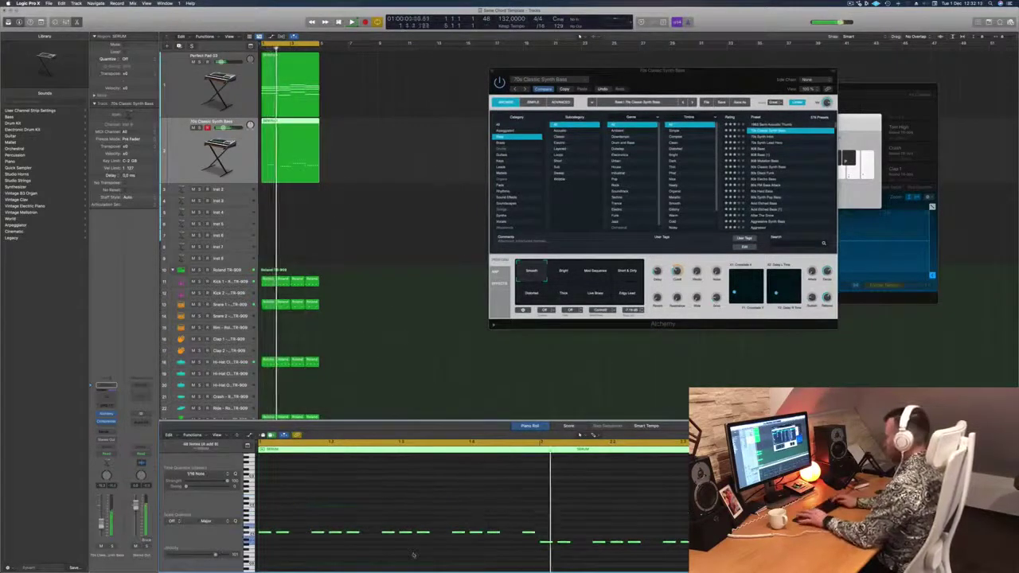
scroll(414, 554, down, 2)
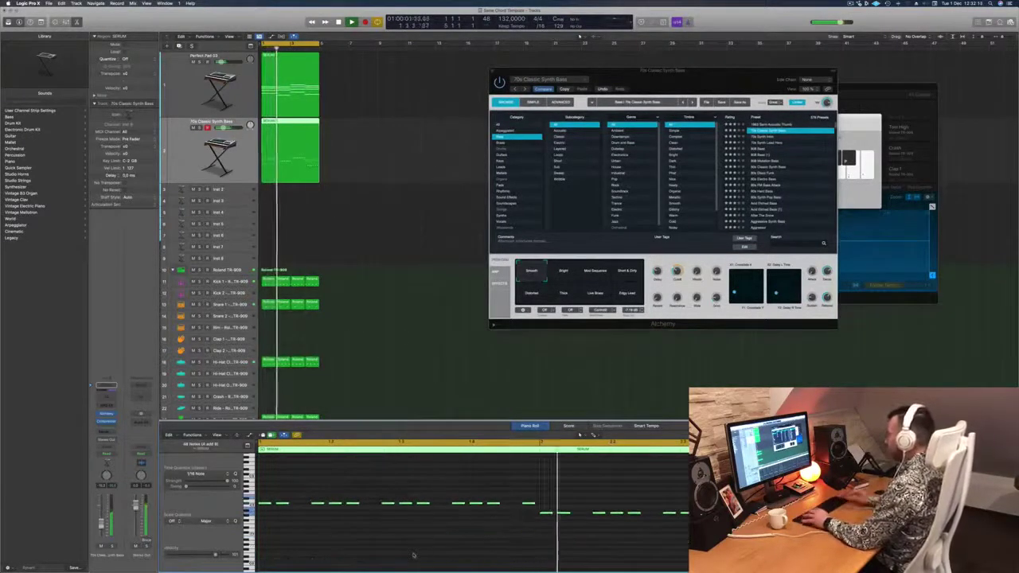
Open the pad track's Alchemy and arrange its window clear of the bass synth's window.
drag(707, 81, 671, 80)
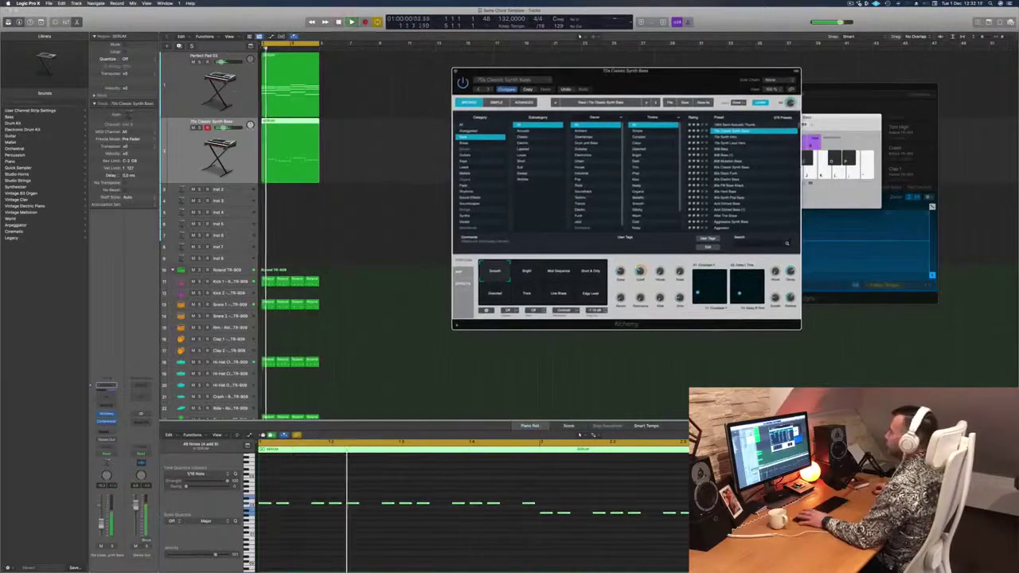
click(240, 80)
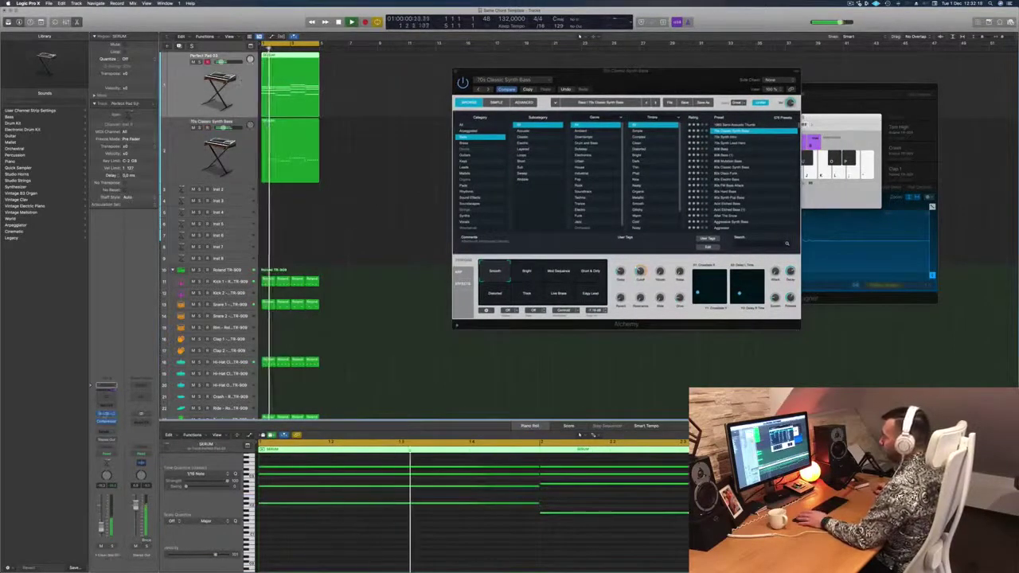
click(105, 414)
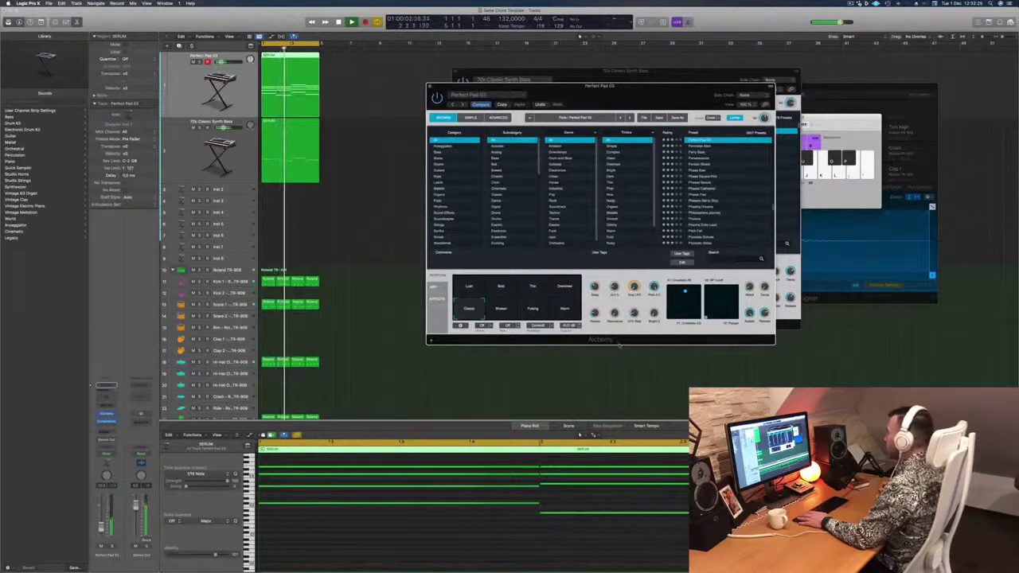
drag(636, 98, 718, 143)
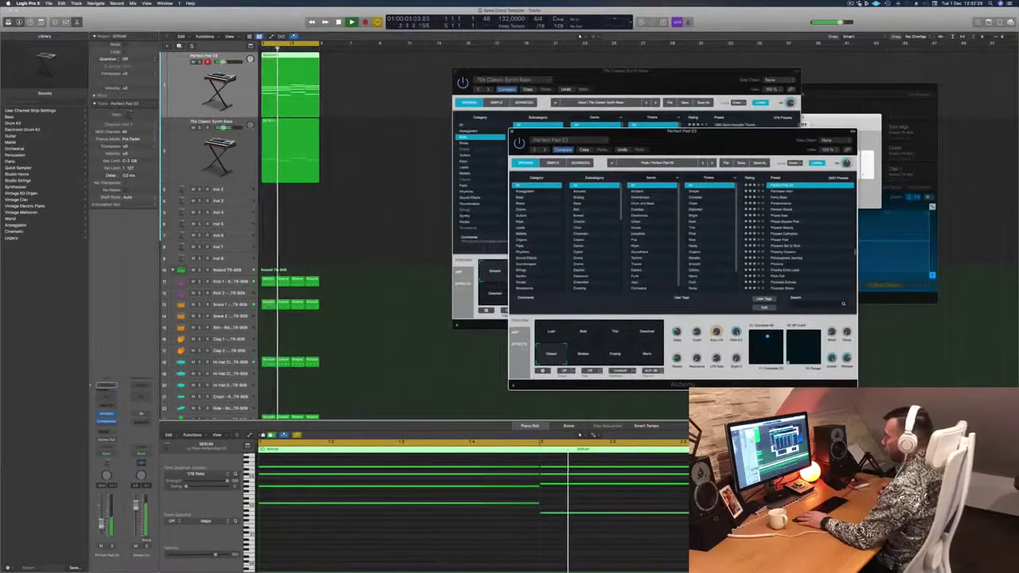
Add a Channel EQ to the pad track, cut its low frequencies and raise the pad's volume slightly.
click(106, 395)
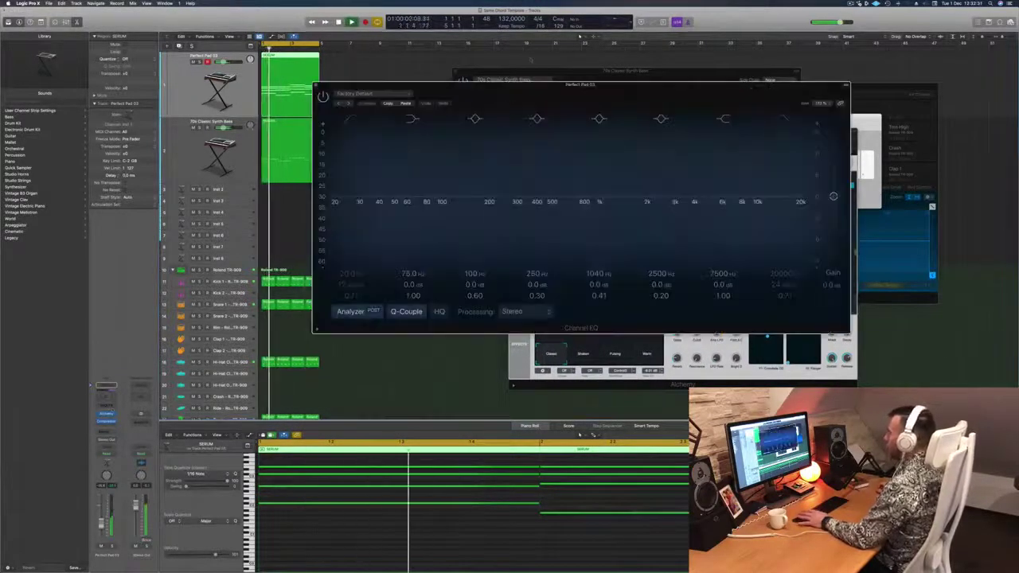
drag(361, 163, 510, 164)
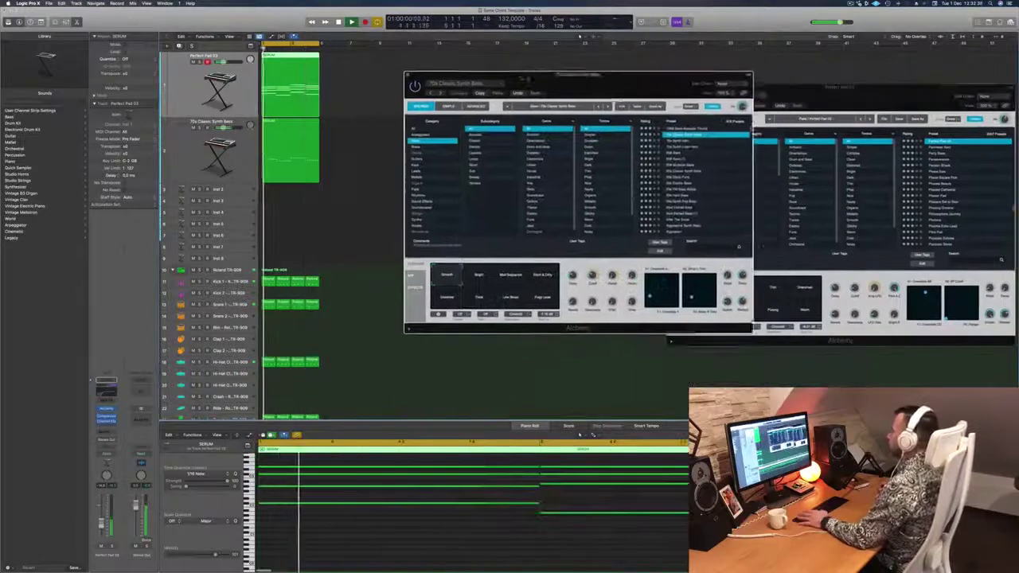
drag(546, 76, 520, 87)
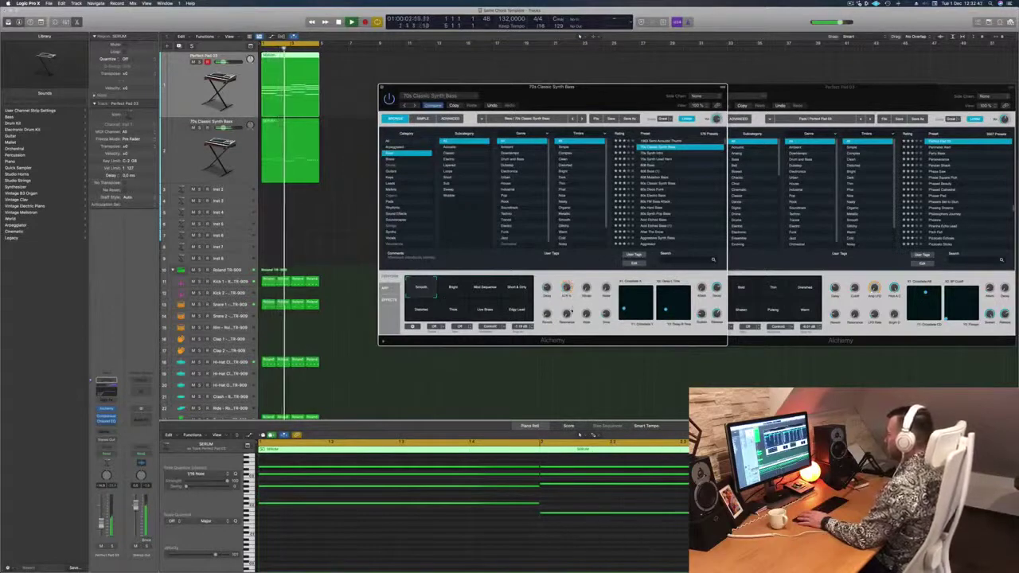
drag(101, 522, 101, 519)
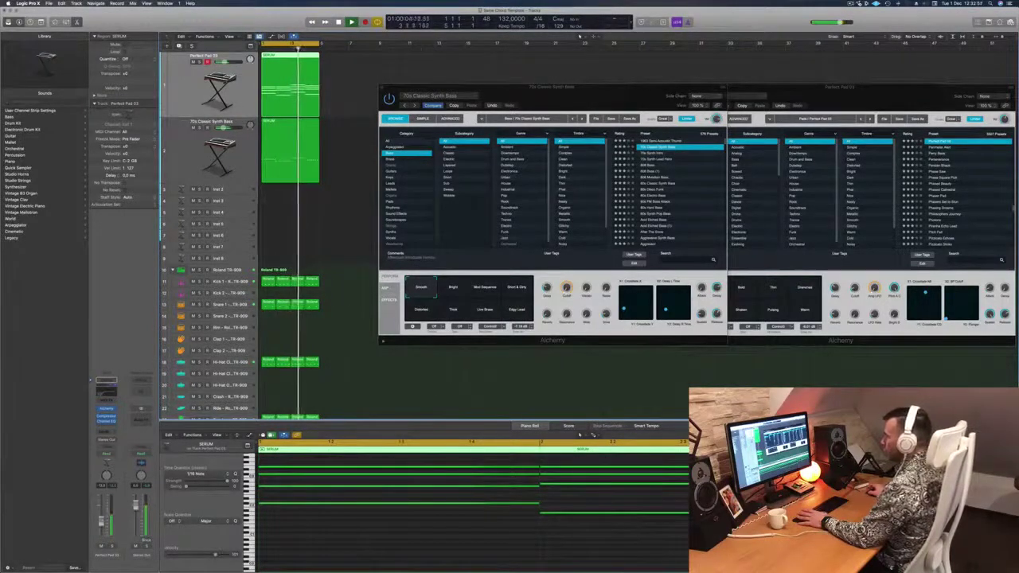
Select the bass track and audition the performance variations of 70s Classic Synth Bass, returning to Smooth.
key(Down)
key(Return)
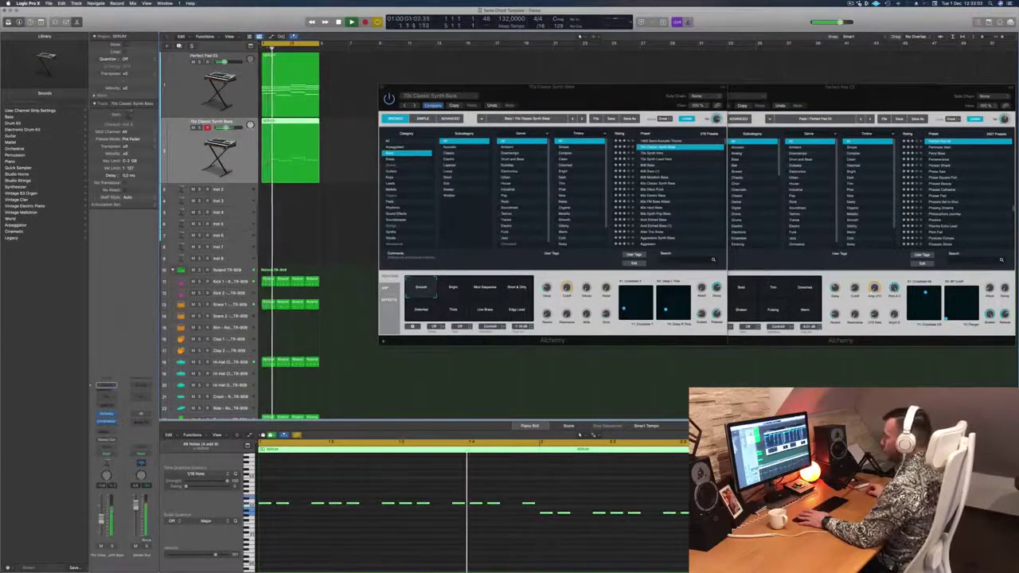
click(458, 289)
click(487, 291)
click(510, 289)
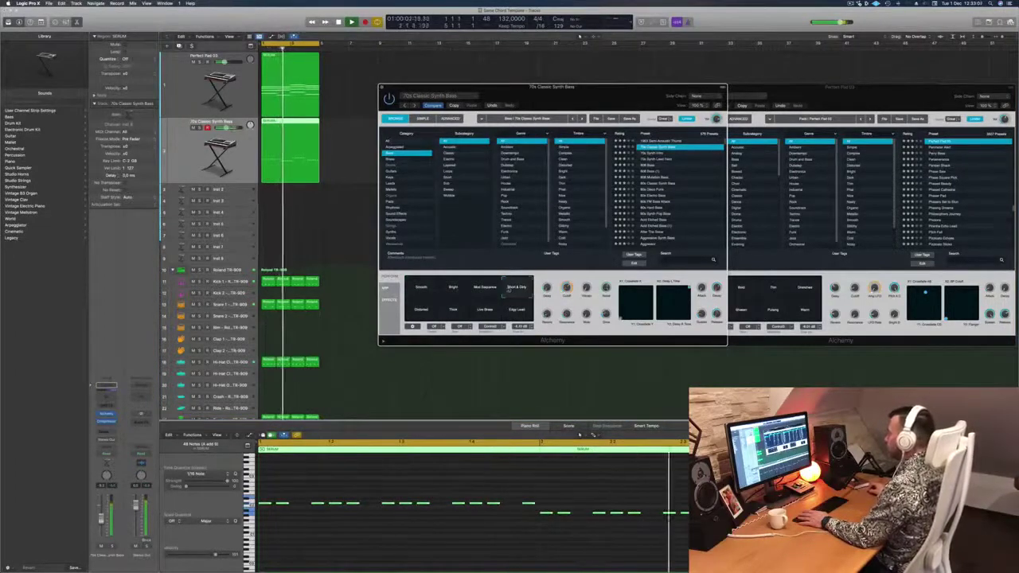
click(435, 309)
click(464, 314)
click(482, 315)
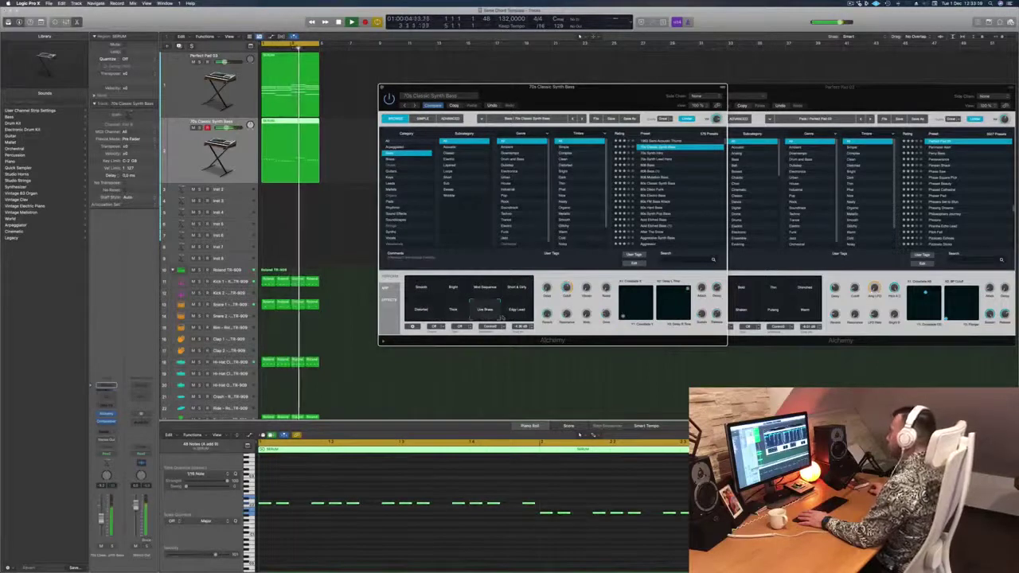
click(421, 287)
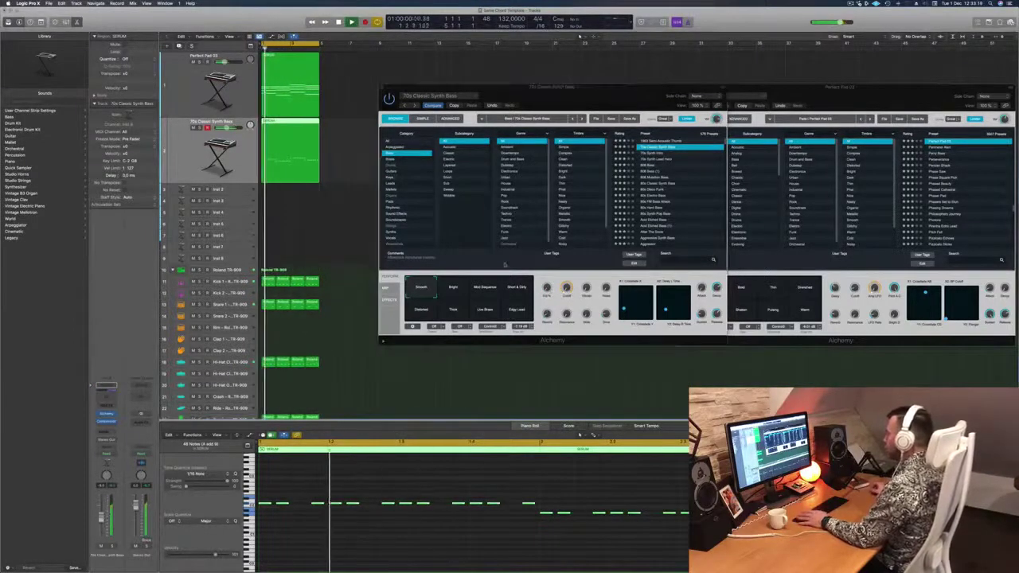
click(548, 290)
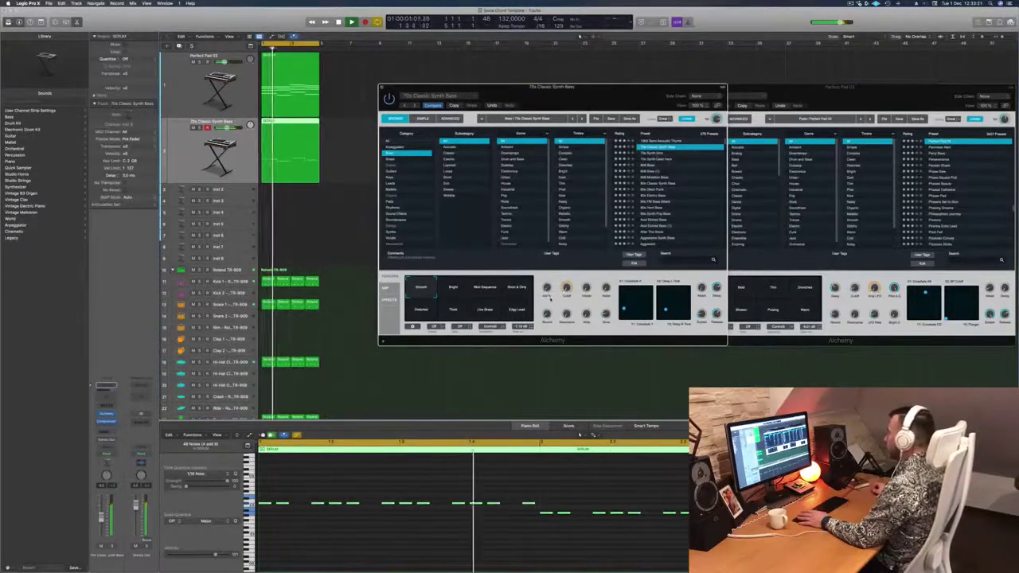
Audition the bass presets from 70s Synth Intro down the list to 80s Synth Pop Bass over the playing loop.
click(654, 152)
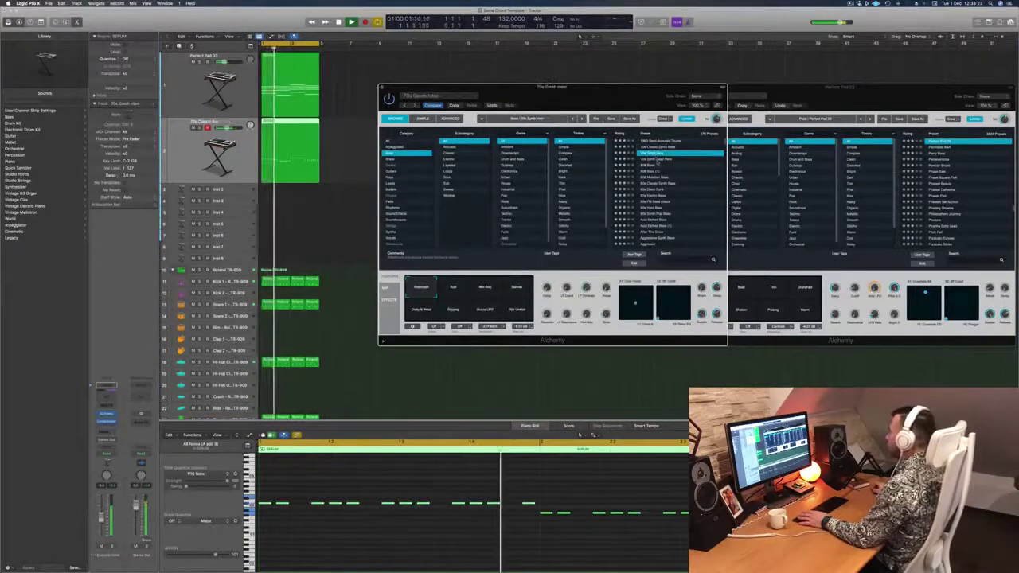
click(658, 160)
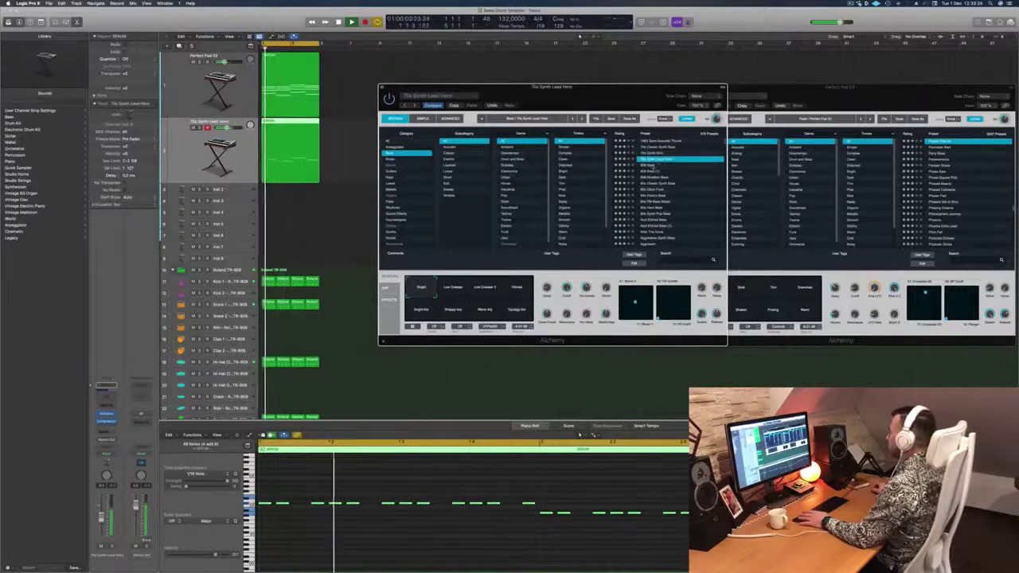
click(652, 166)
click(664, 177)
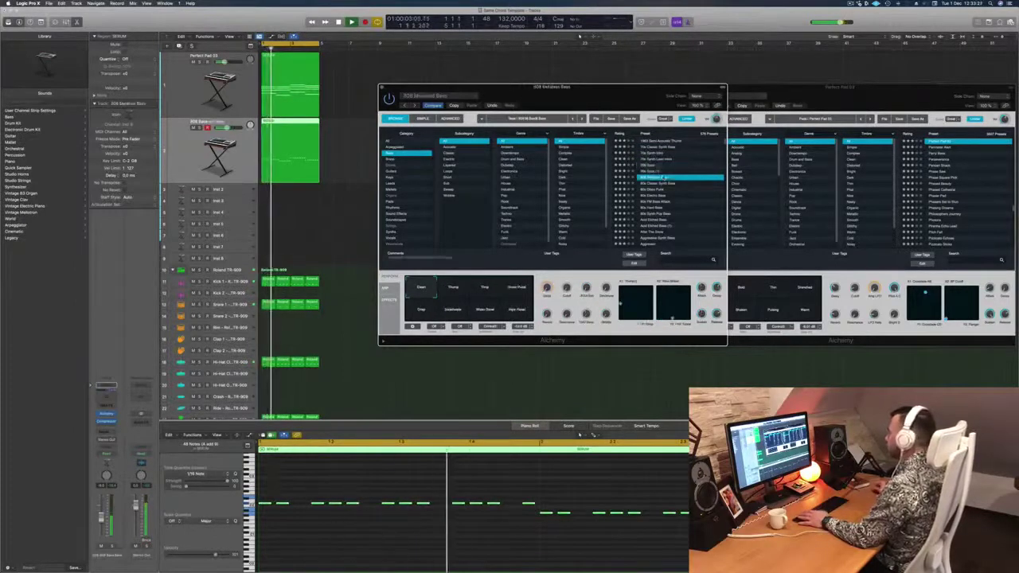
click(657, 183)
click(658, 195)
click(658, 201)
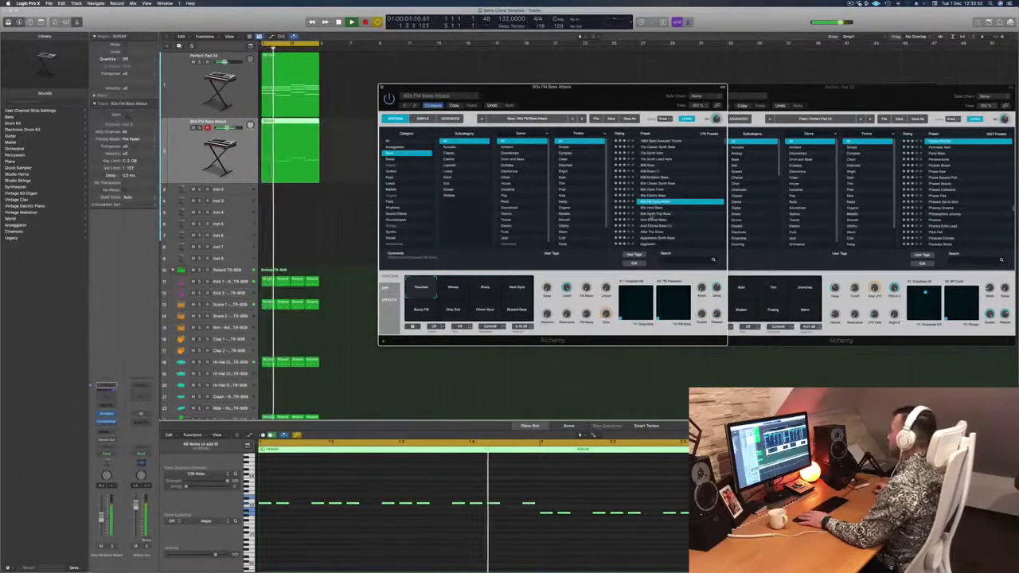
click(679, 213)
Move the bass Alchemy window up and try alternative performance variations of 80s Synth Pop Bass.
drag(656, 86, 706, 54)
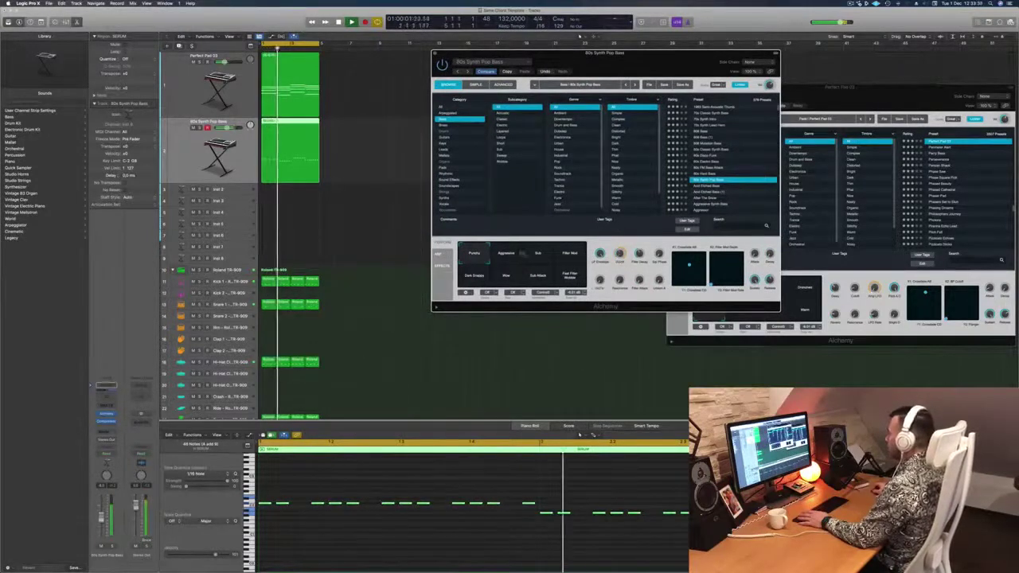
click(572, 260)
click(476, 276)
Audition further bass presets from After The Snow through Agile Synth Bass to Amped Peak.
scroll(719, 180, down, 2)
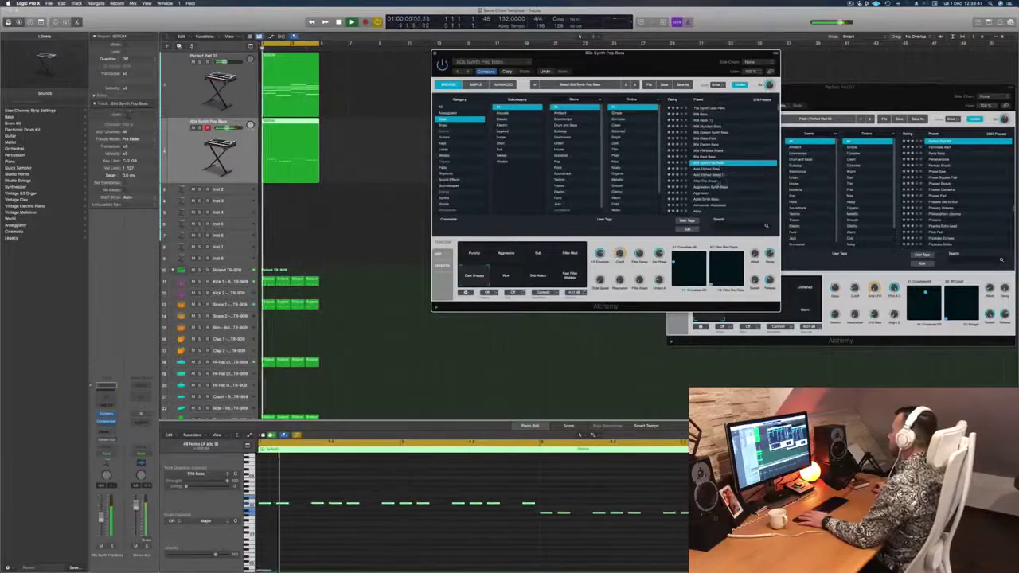
click(711, 181)
key(space)
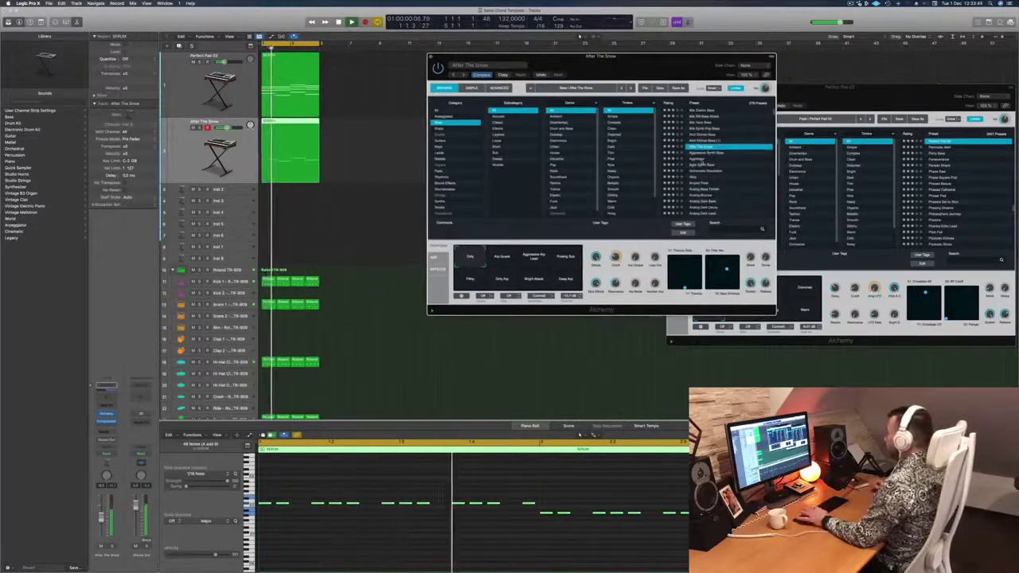
click(701, 160)
click(702, 164)
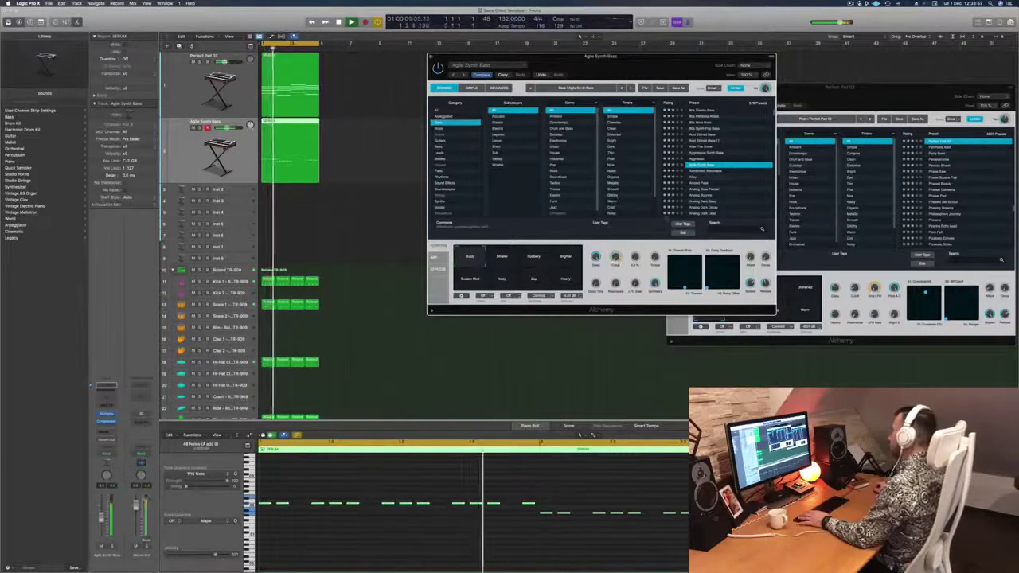
key(Down)
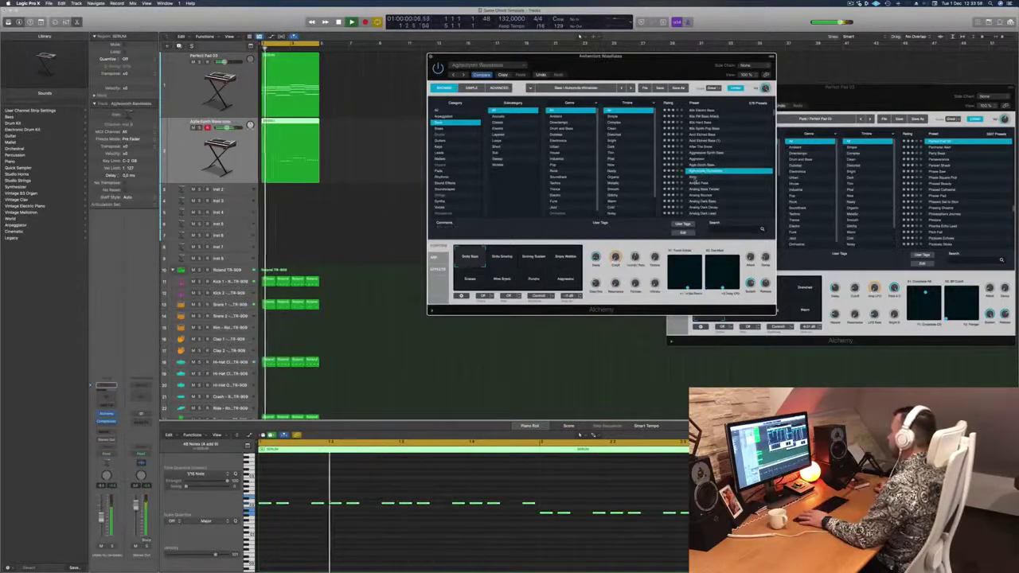
key(Down)
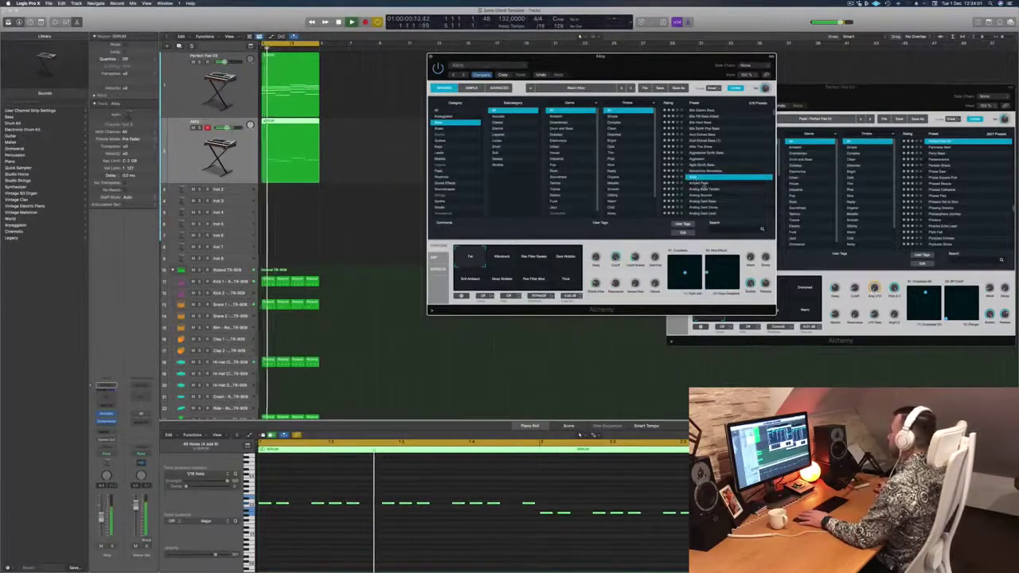
key(Down)
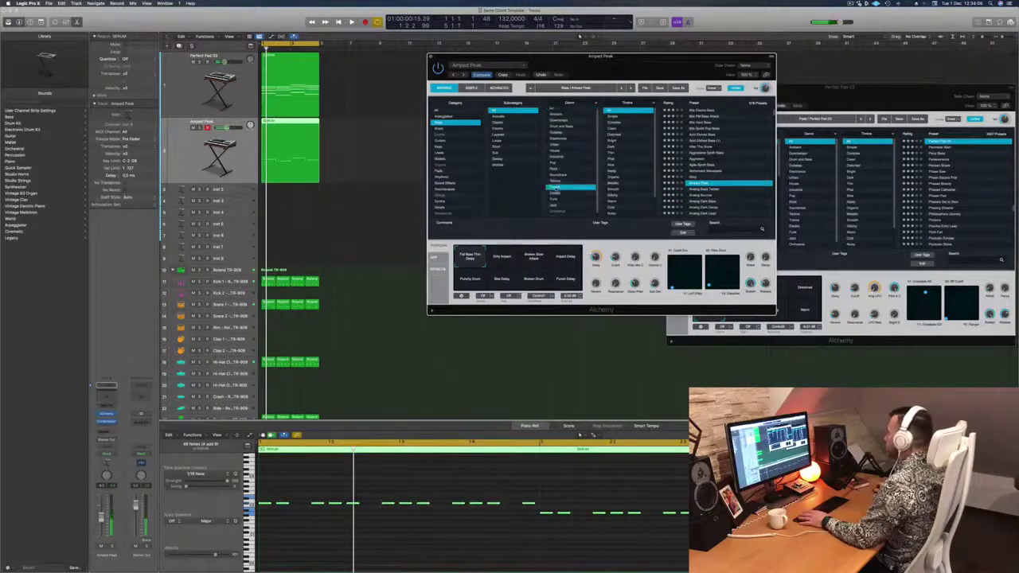
Filter the bass presets to the Trance genre and audition Boxy Resonant Bass through Brassy Octave Bass over the playing loop.
click(558, 188)
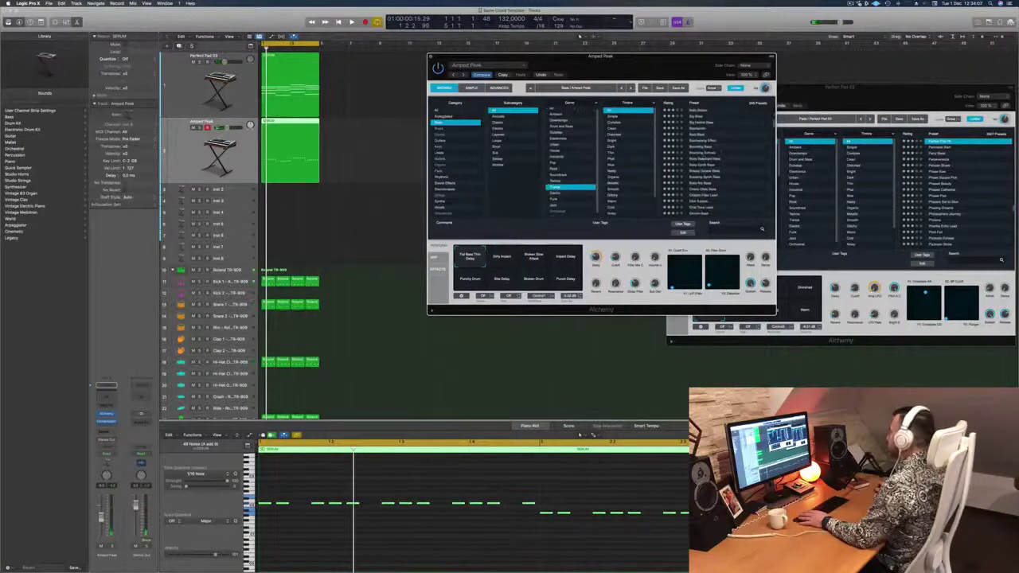
key(space)
drag(605, 58, 627, 65)
key(Down)
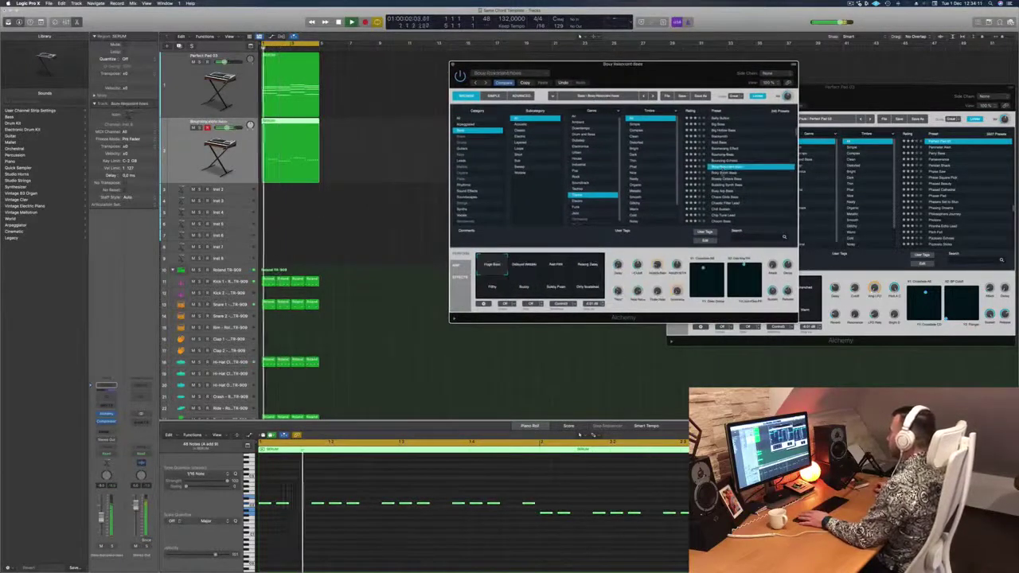
key(Down)
key(Down)
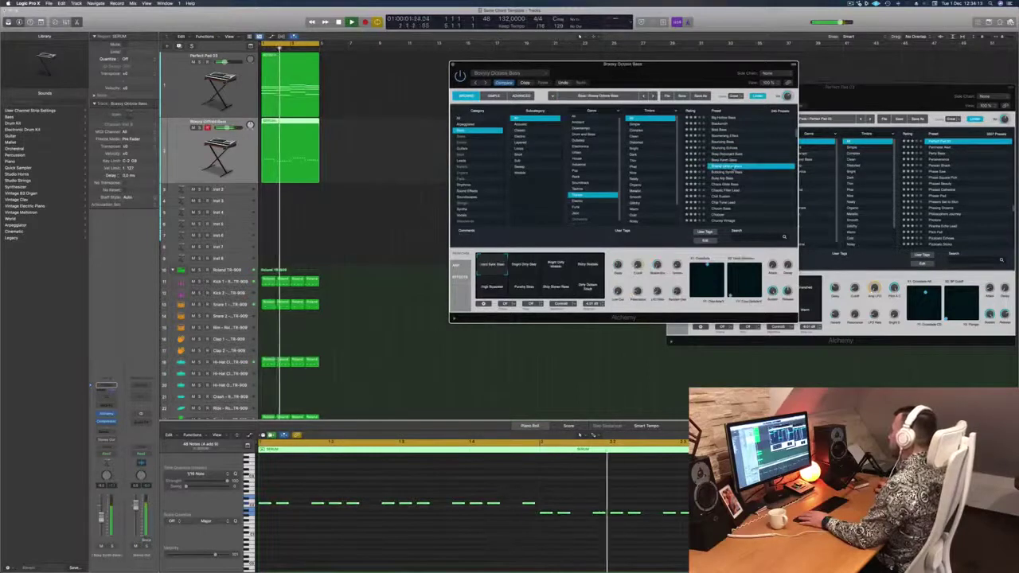
Audition the bass presets below Brassy Octave Bass, through Chase Glide Bass and Chill Sustain.
key(Down)
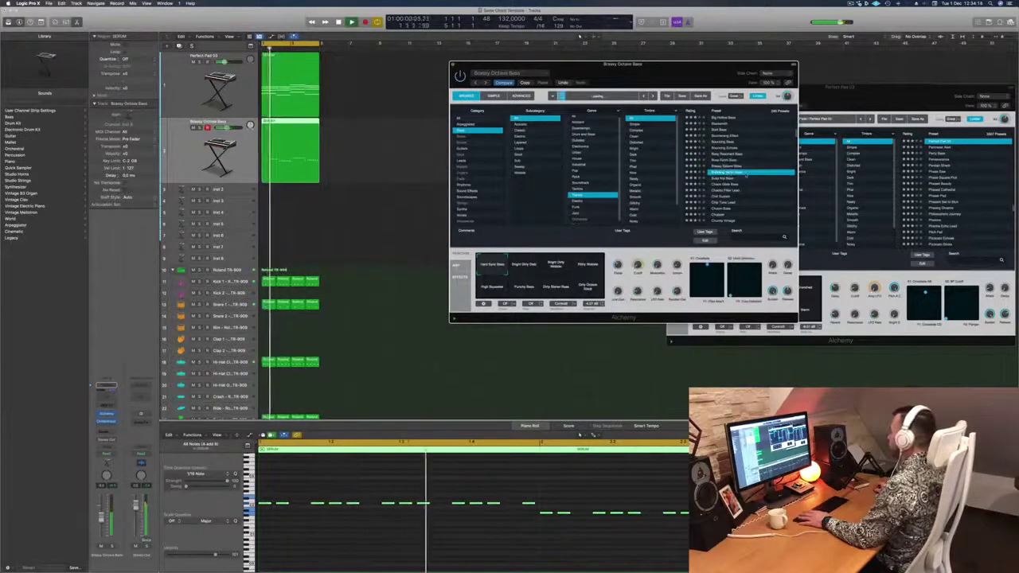
key(Down)
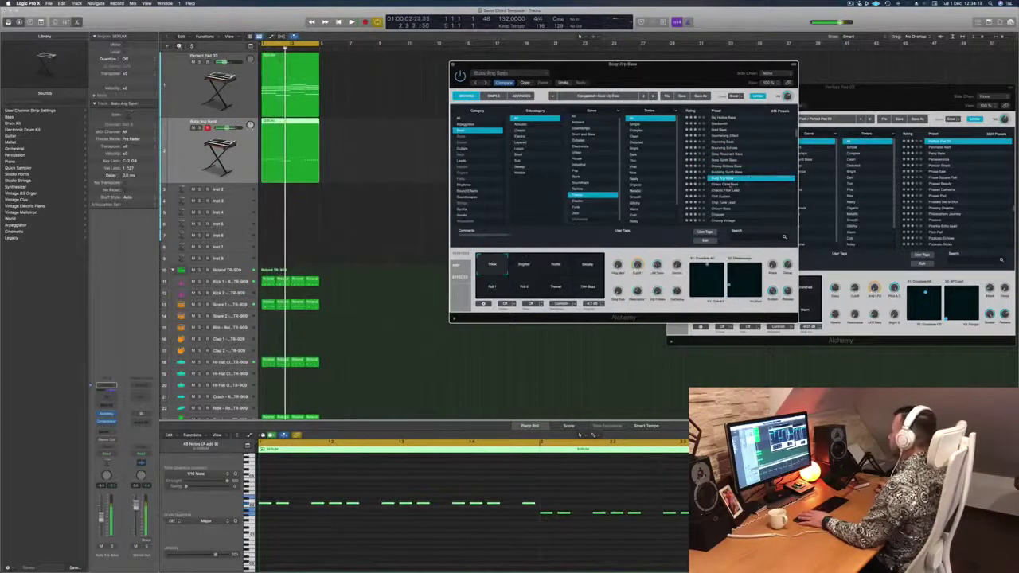
key(Down)
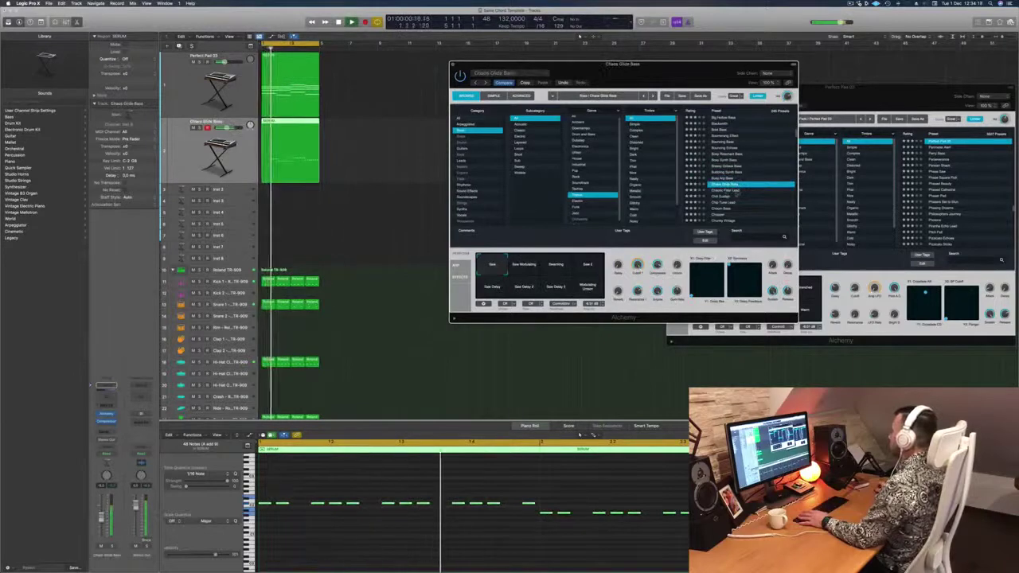
key(Down)
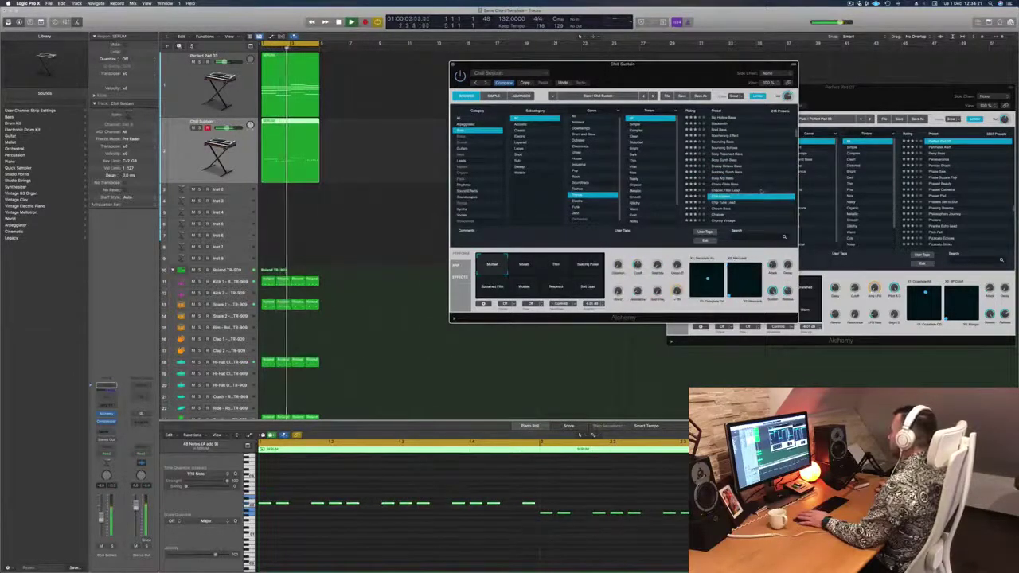
scroll(761, 191, down, 1)
key(Down)
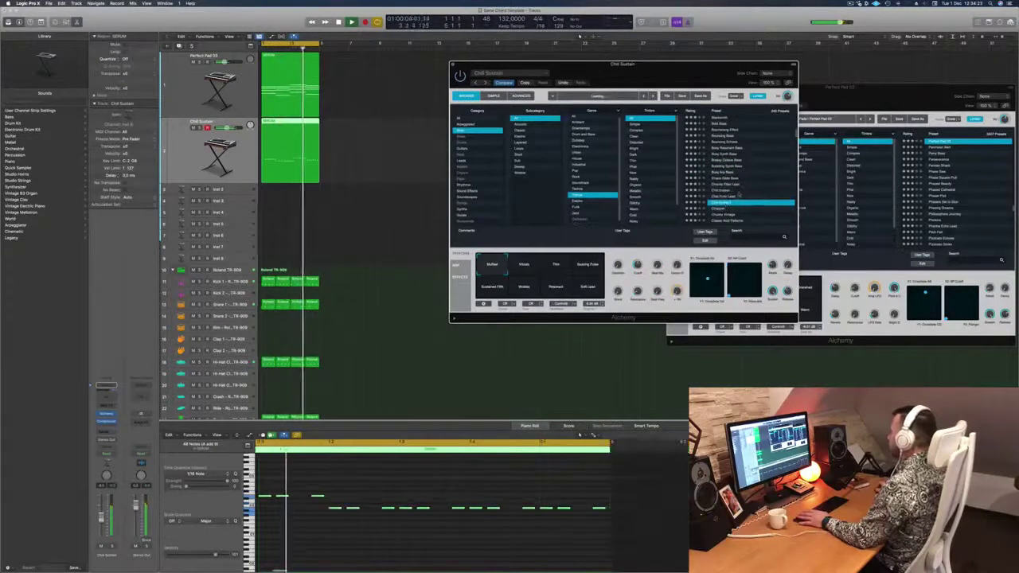
Audition Classic Acid Patterns and the following bass presets, settling on Clean 70s Synth Bass with its Fat variation.
scroll(738, 196, down, 7)
click(739, 181)
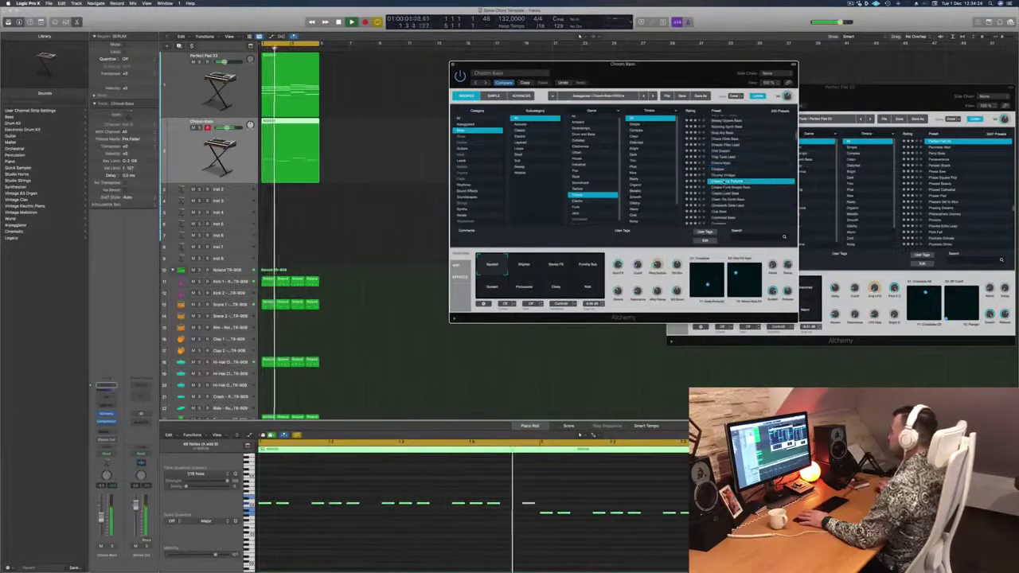
drag(696, 74, 710, 66)
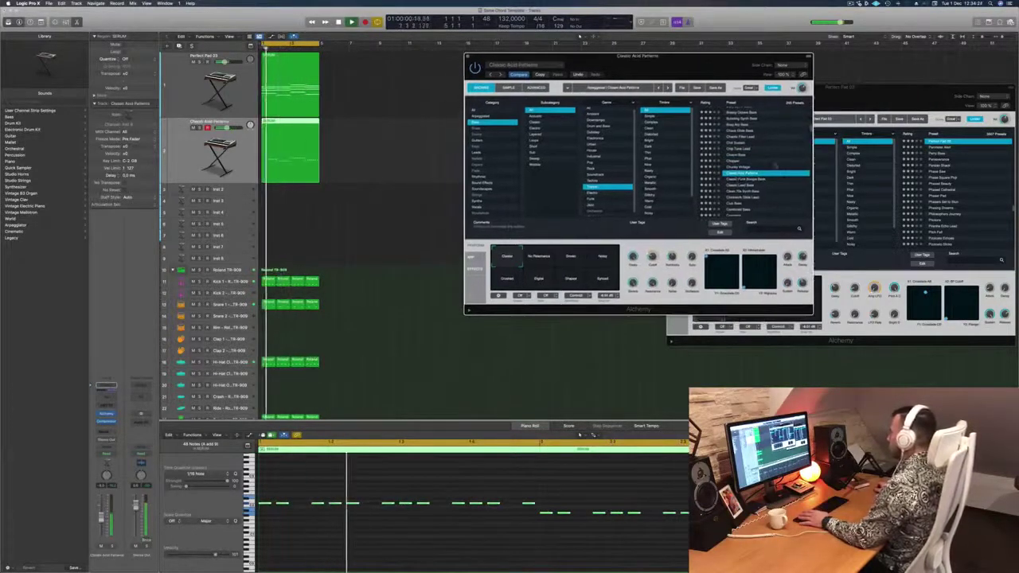
key(Down)
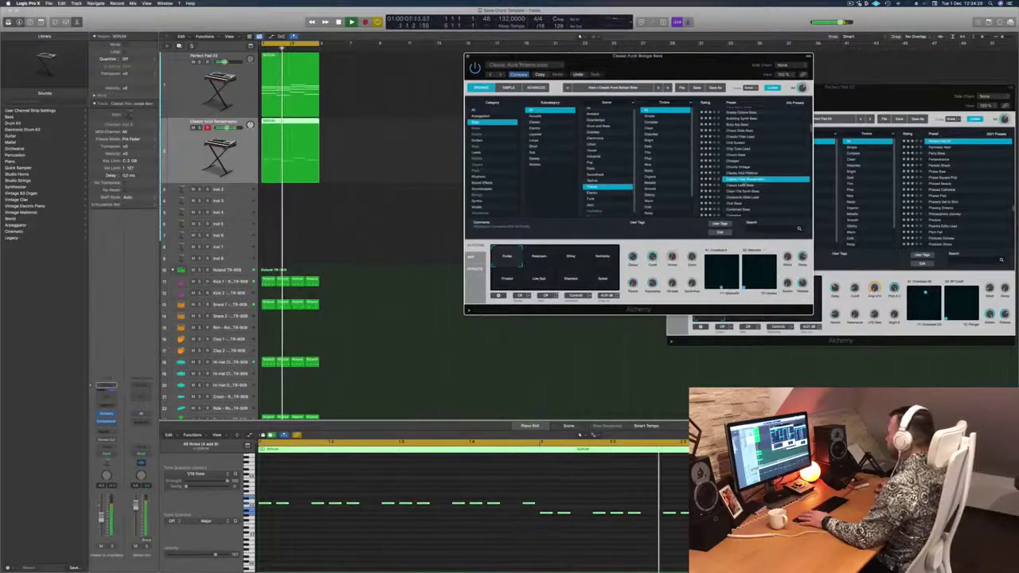
key(Down)
key(Down)
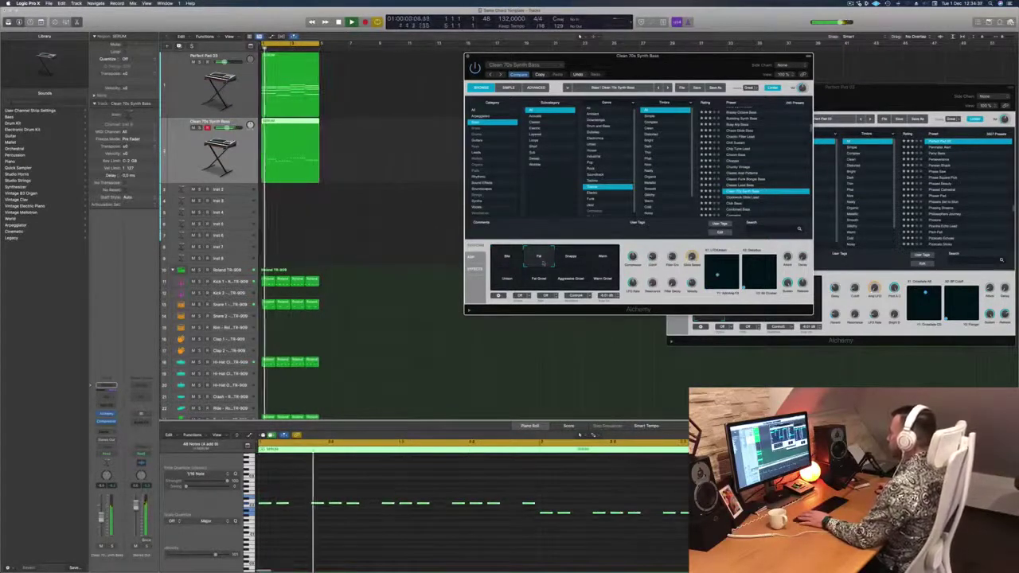
Move the bass Alchemy window aside and replay the loop from the start with the bass track selected.
drag(722, 62, 695, 46)
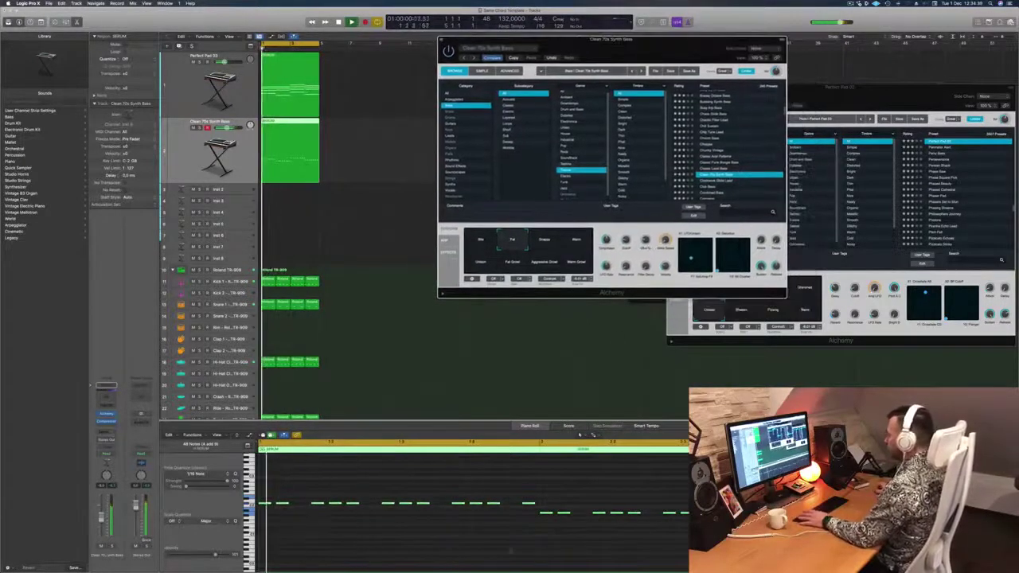
scroll(507, 546, up, 2)
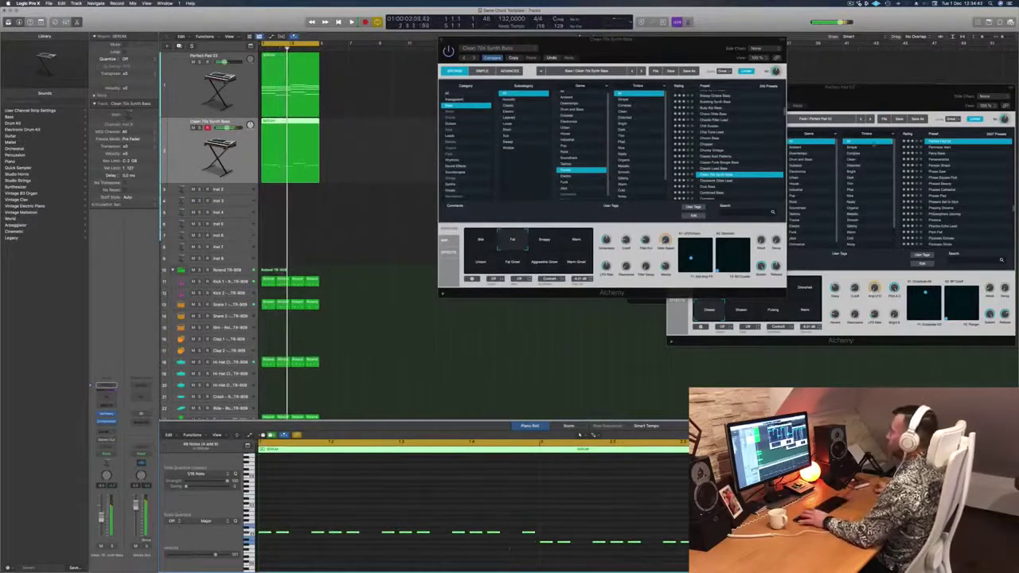
drag(526, 36, 580, 36)
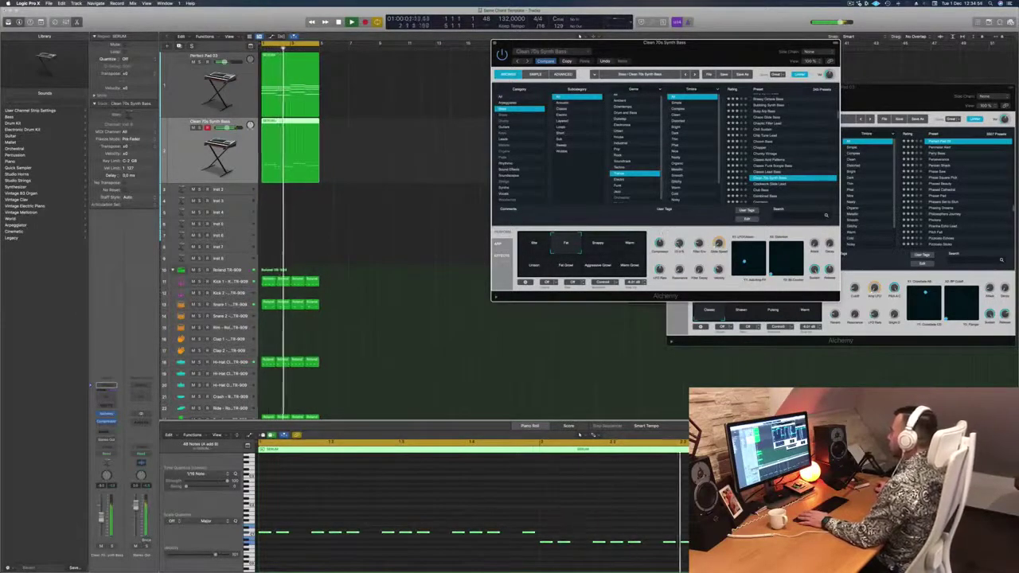
click(204, 158)
key(Return)
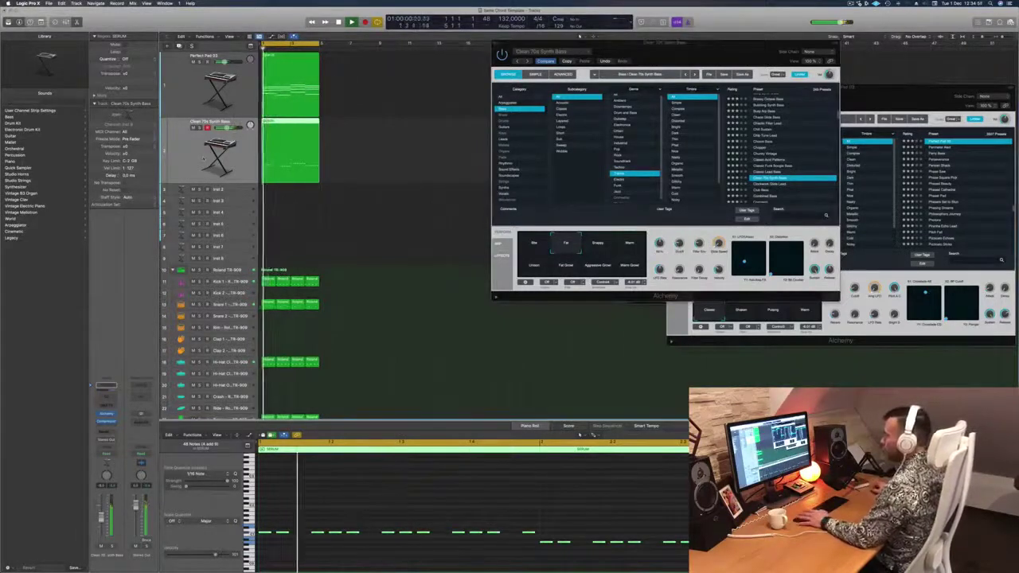
click(105, 386)
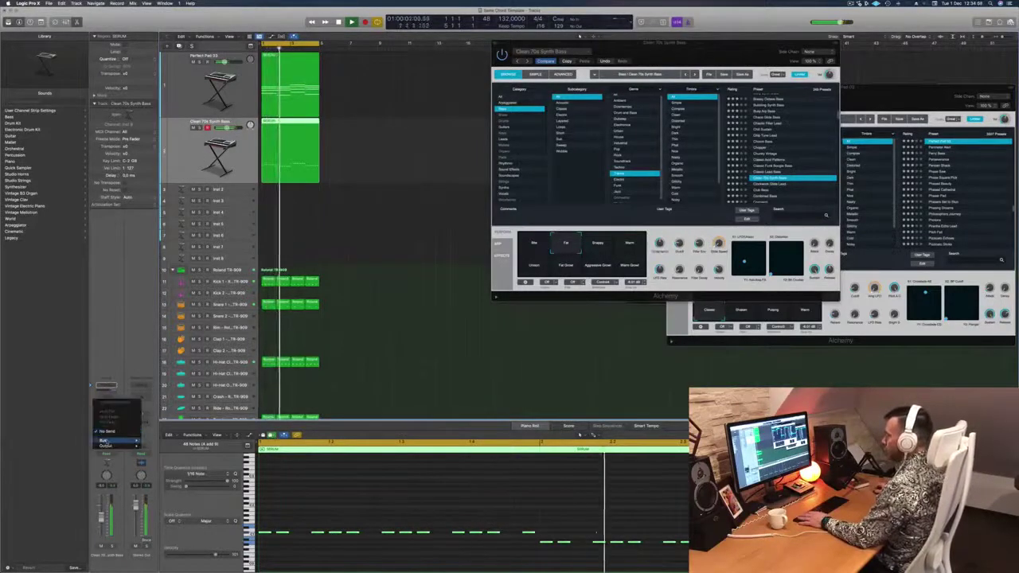
mouse_move(103, 440)
click(116, 274)
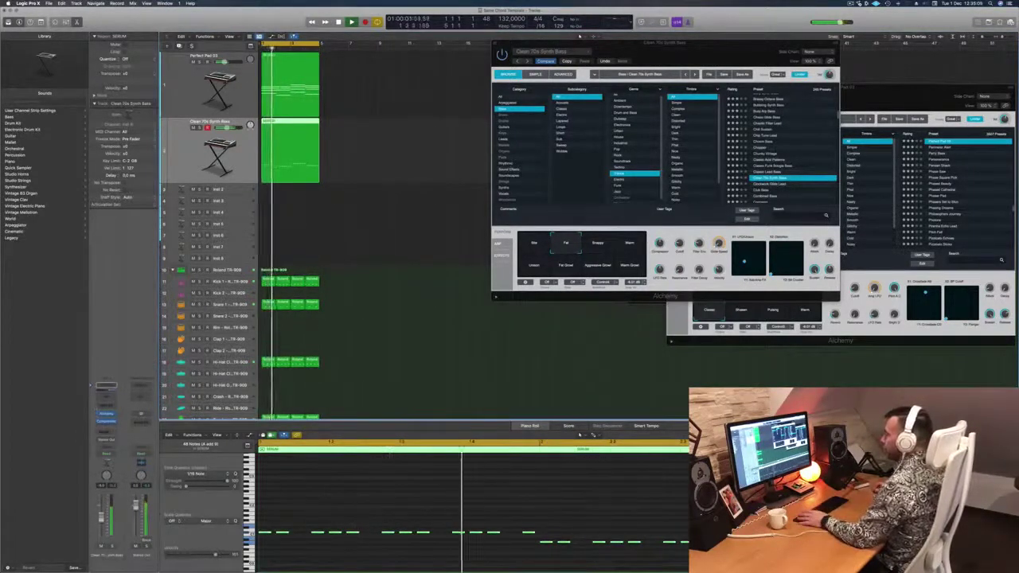
Add a send from the bass track to Bus 11.
click(104, 440)
mouse_move(132, 440)
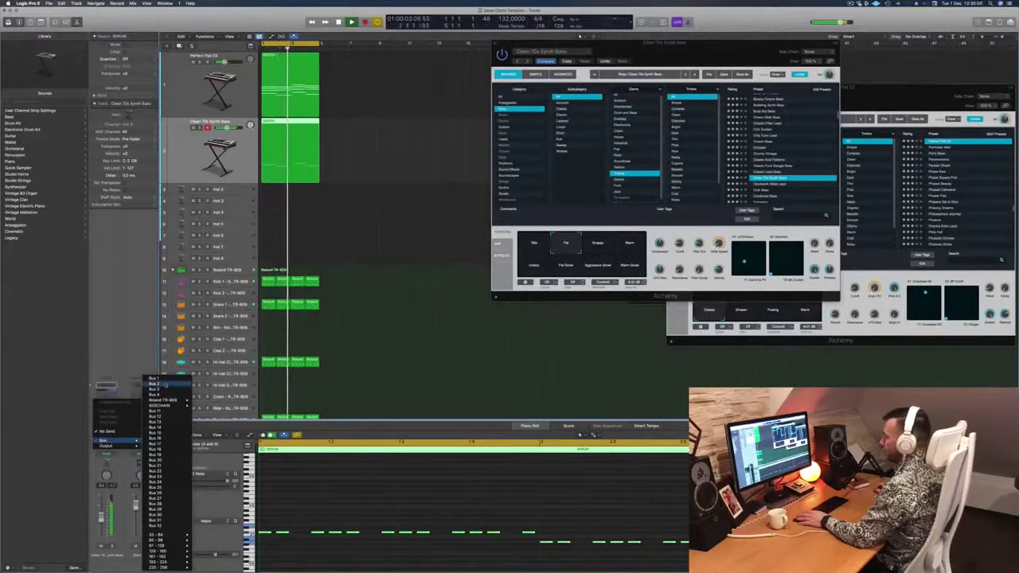
click(156, 411)
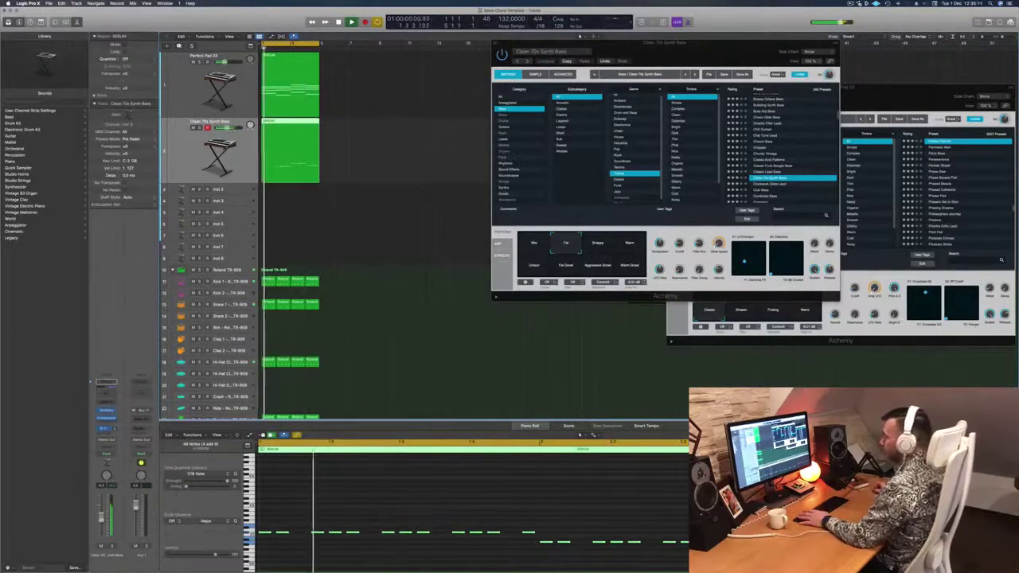
Insert a Tape Delay on the bass send's aux channel and set its output to 0% dry and 100% wet.
click(142, 418)
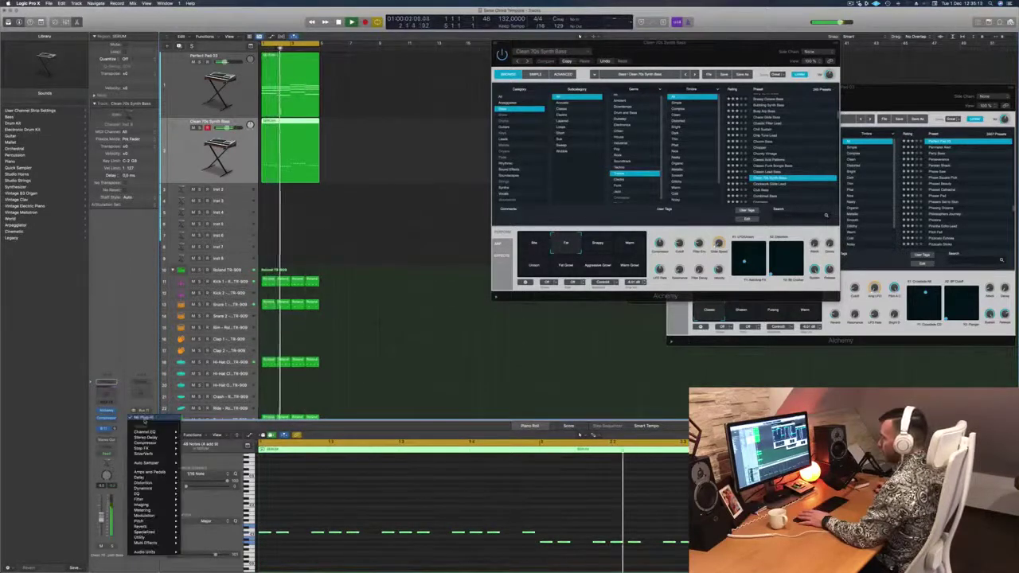
mouse_move(163, 478)
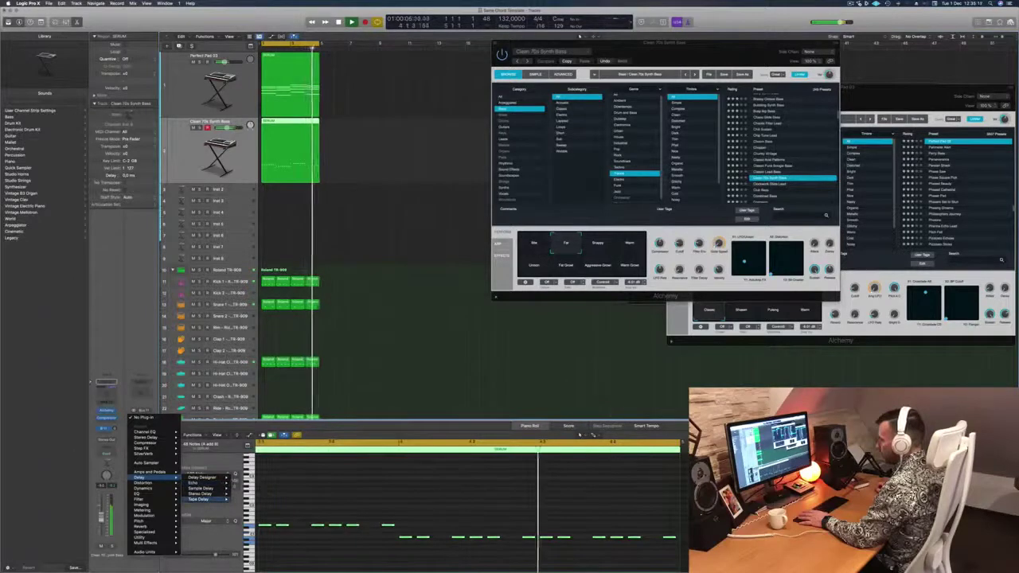
click(243, 499)
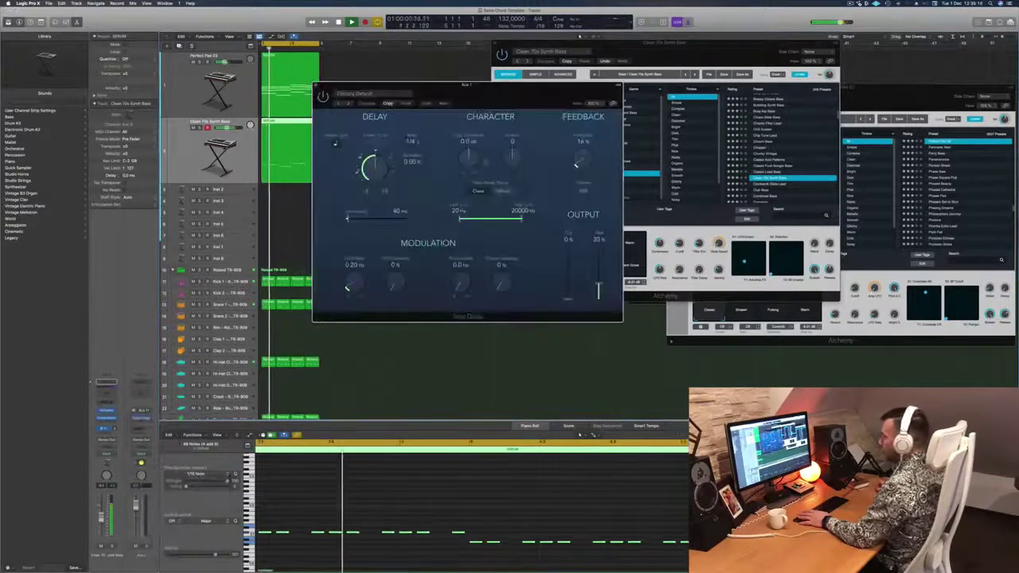
drag(504, 100, 629, 117)
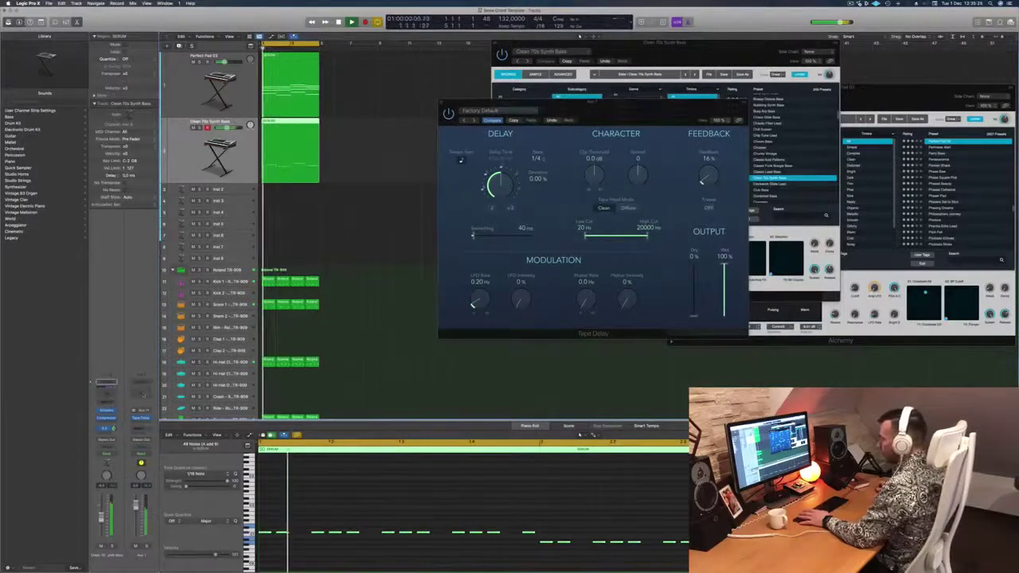
Add a Channel EQ to the delay aux and set its low cut to 326 Hz at 12 dB/Oct.
click(144, 395)
drag(354, 123, 524, 156)
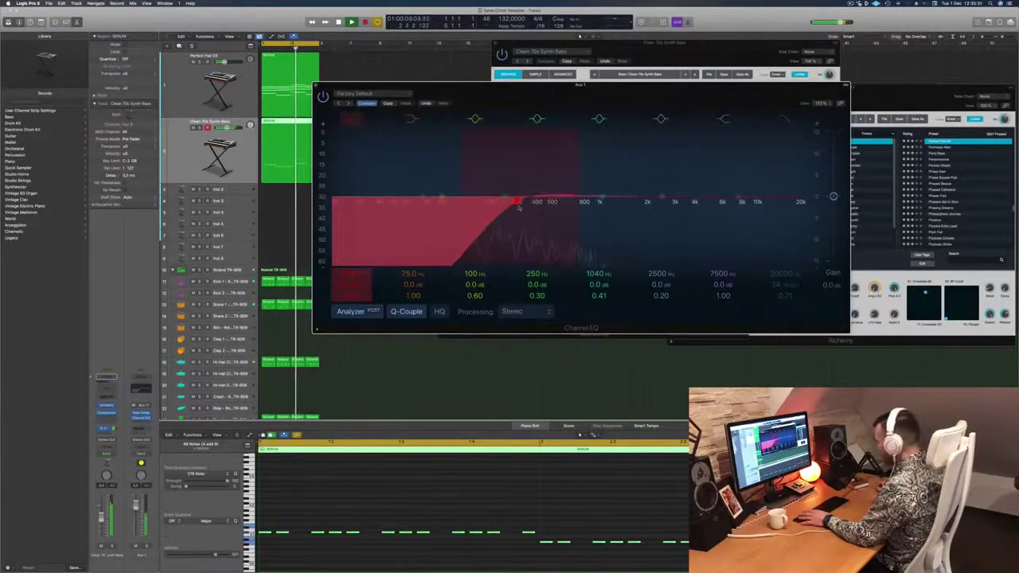
drag(518, 201, 524, 202)
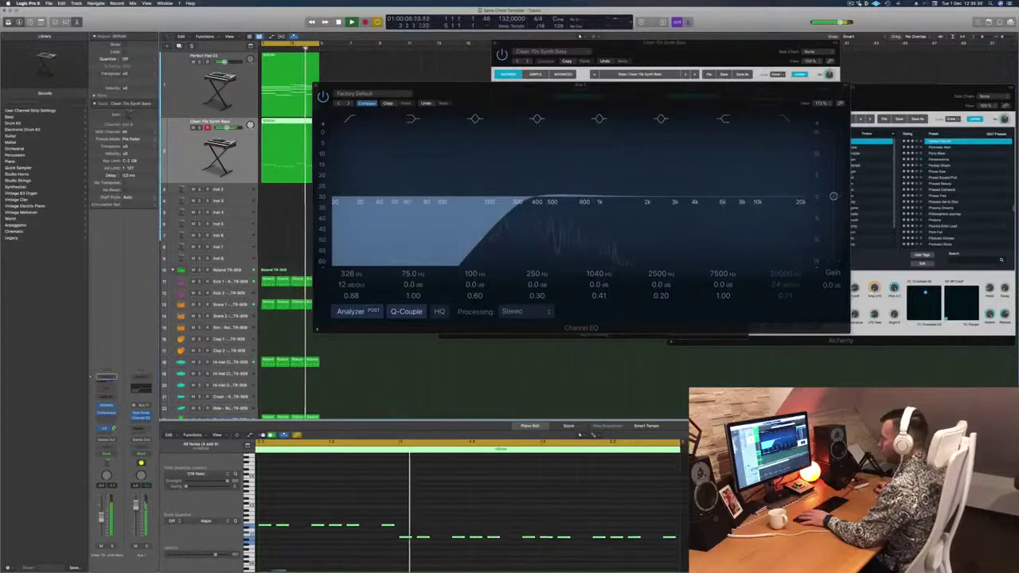
Solo the delay aux to hear the filtered echoes, unsolo it, and close the Channel EQ.
key(s)
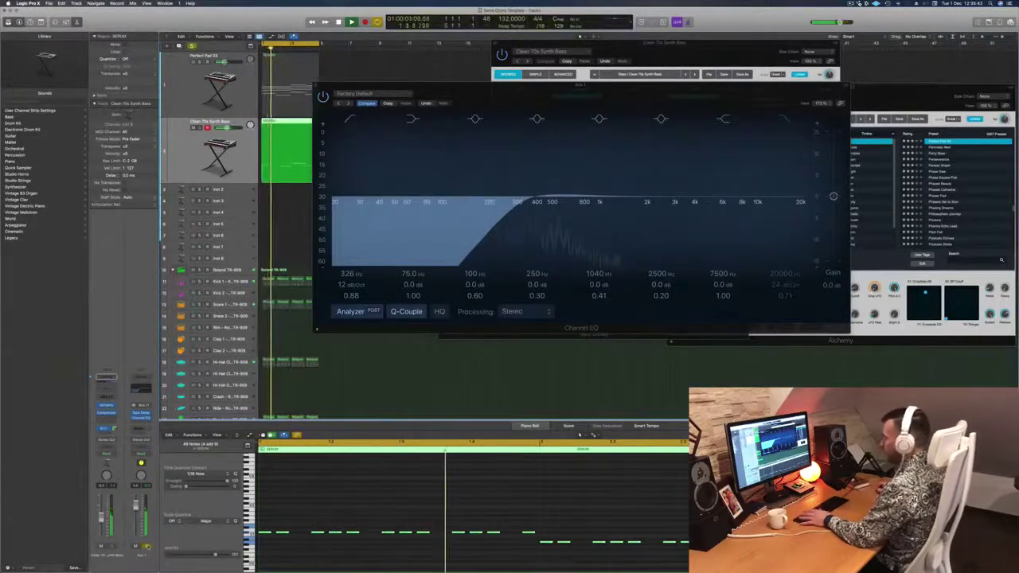
key(s)
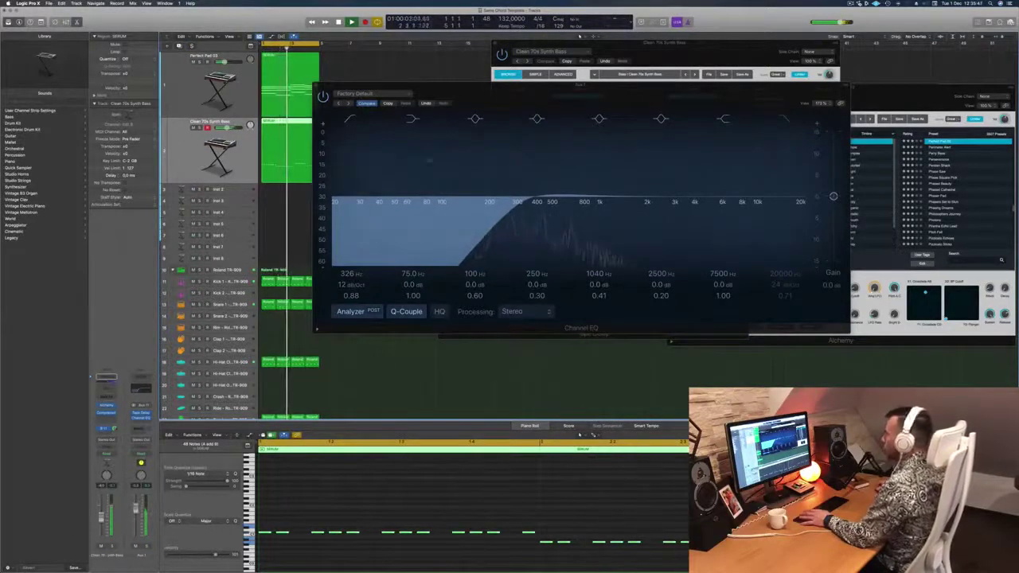
click(361, 88)
click(316, 86)
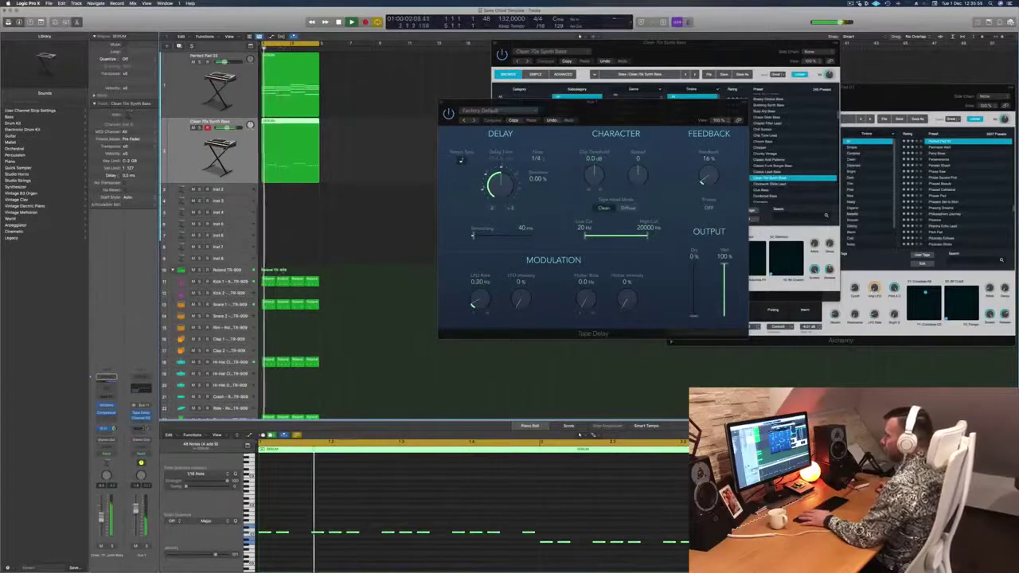
Insert a Rotor Cabinet modulation effect on the delay aux after the Channel EQ.
click(140, 419)
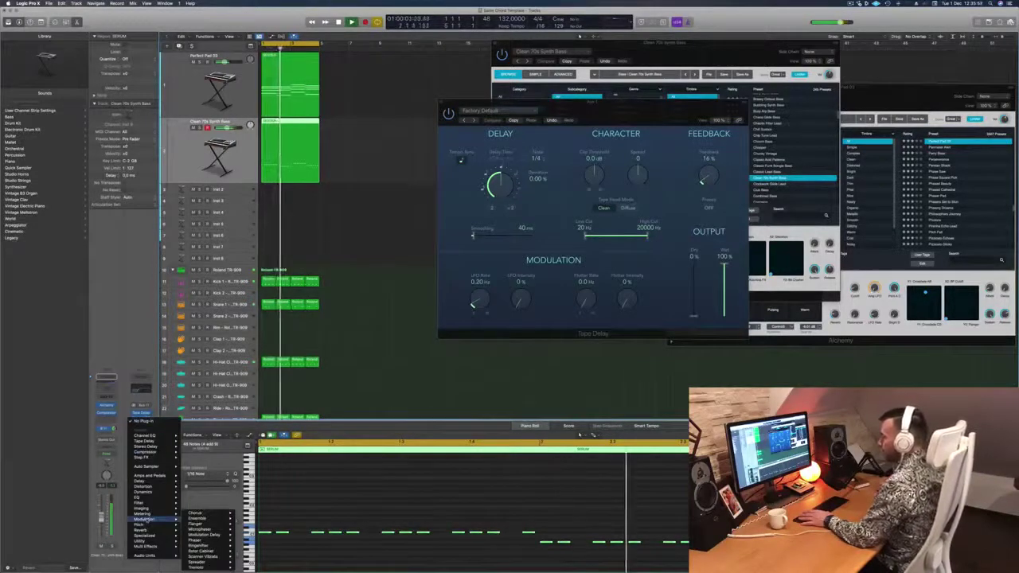
mouse_move(154, 487)
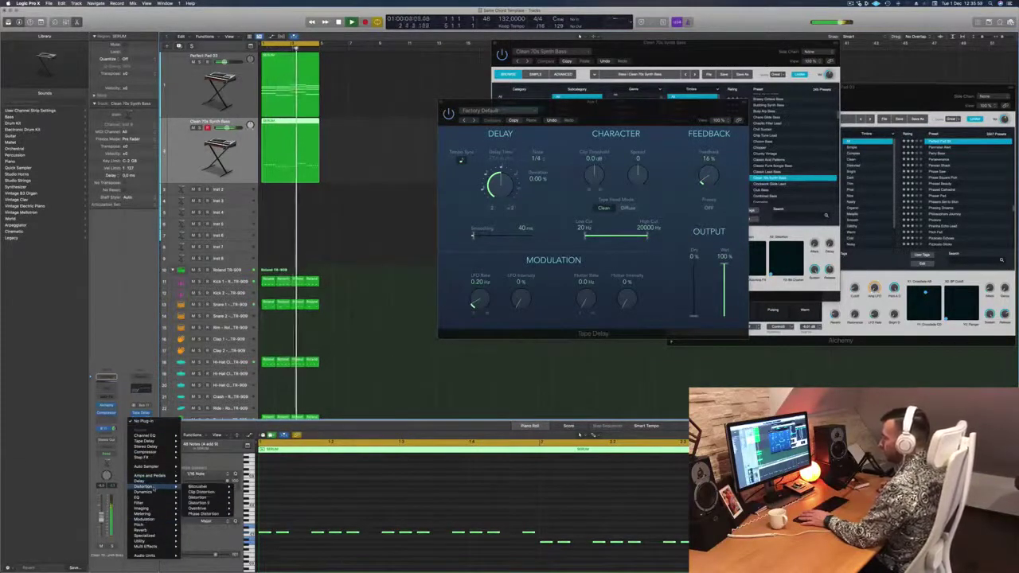
mouse_move(156, 519)
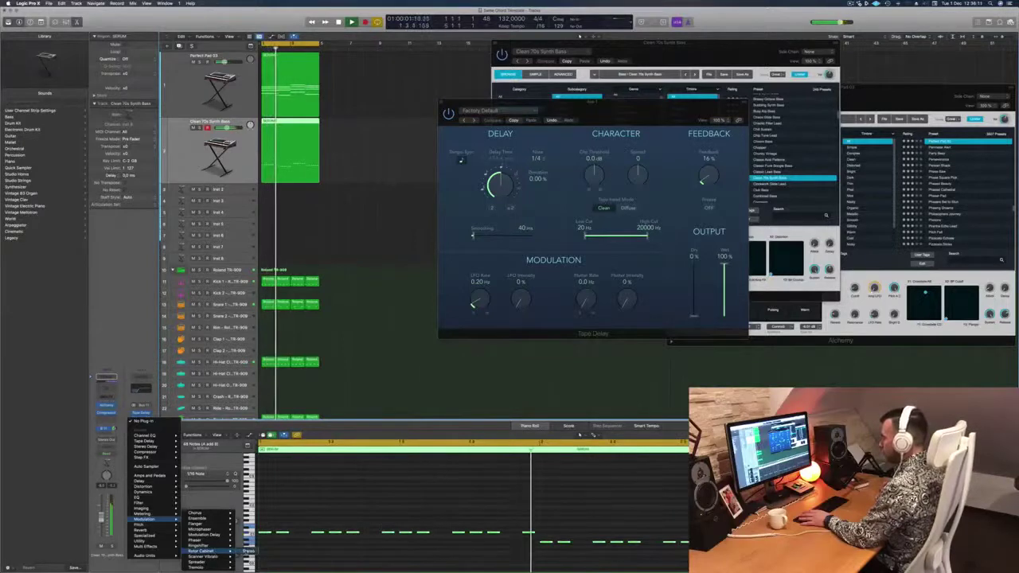
click(201, 551)
Step forward through the Rotor Cabinet presets over the loop and close the effect window.
drag(472, 96, 579, 71)
click(461, 81)
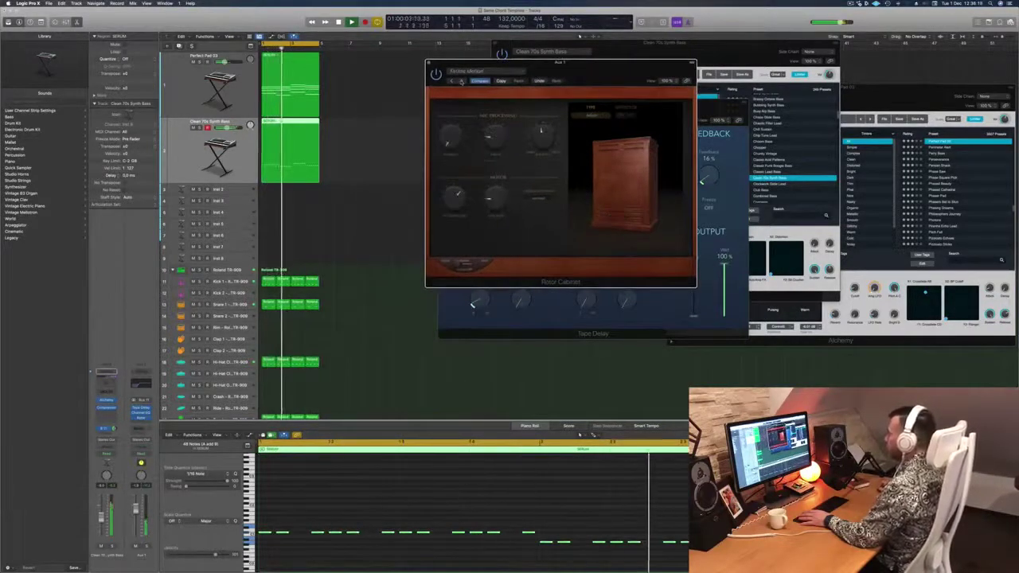
click(461, 81)
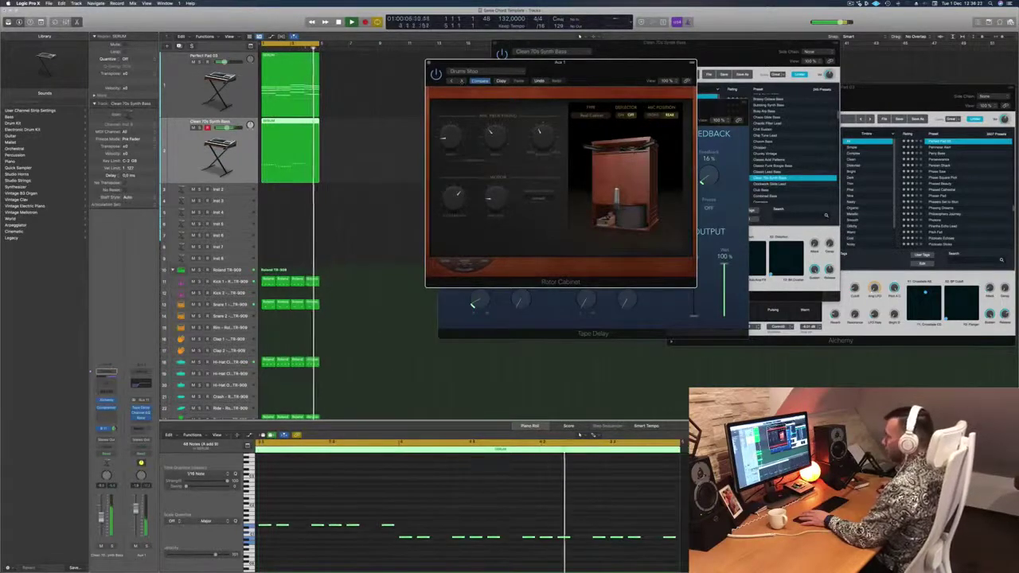
click(428, 62)
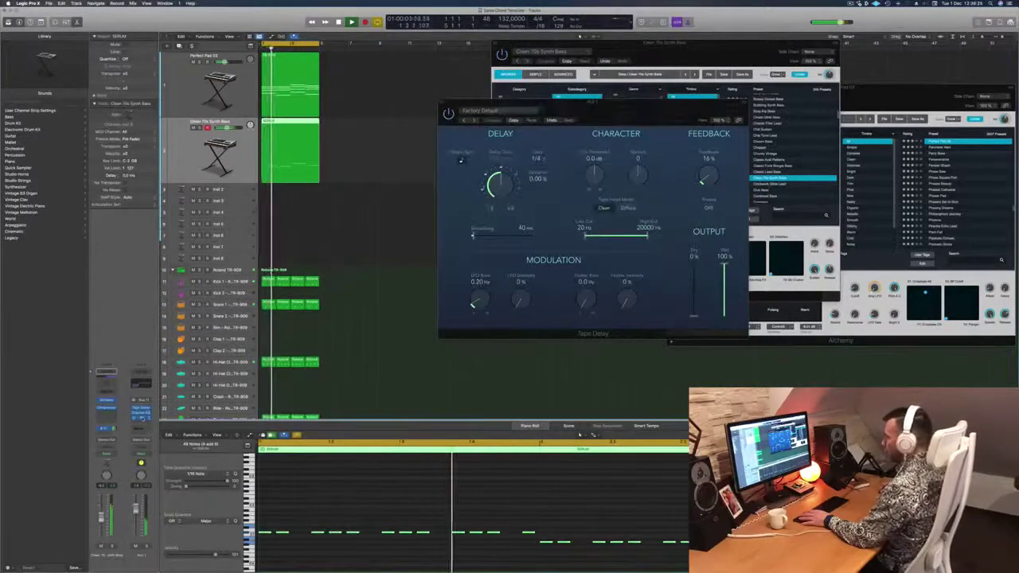
Reopen the Rotor Cabinet on the delay aux and return it to the Factory Default preset.
drag(529, 103, 570, 277)
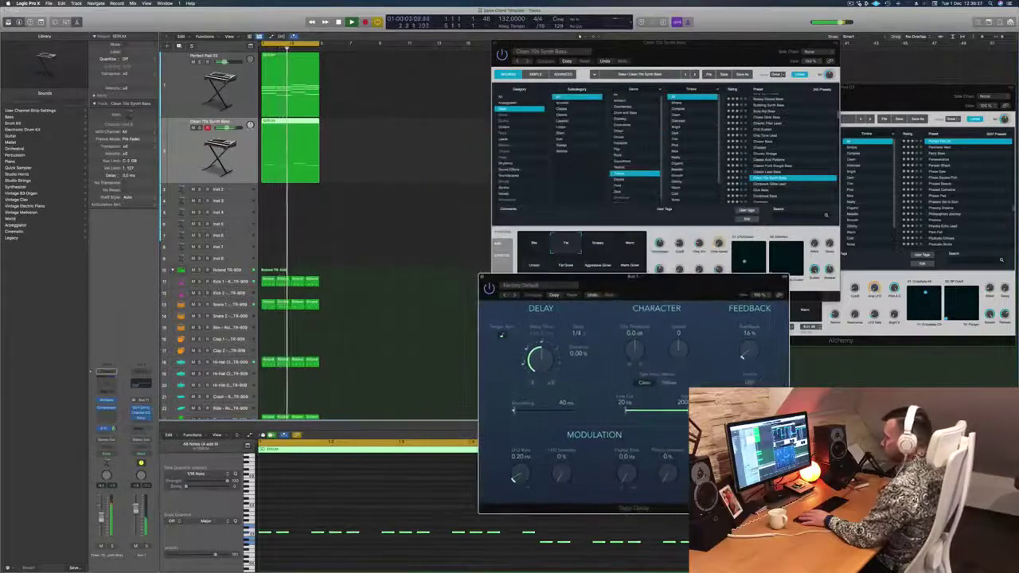
click(141, 418)
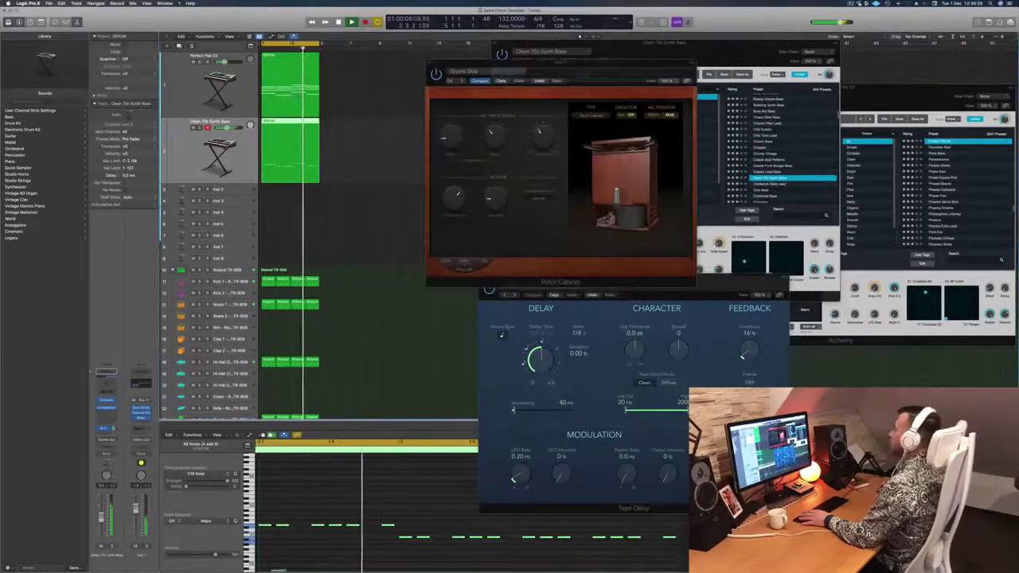
click(451, 81)
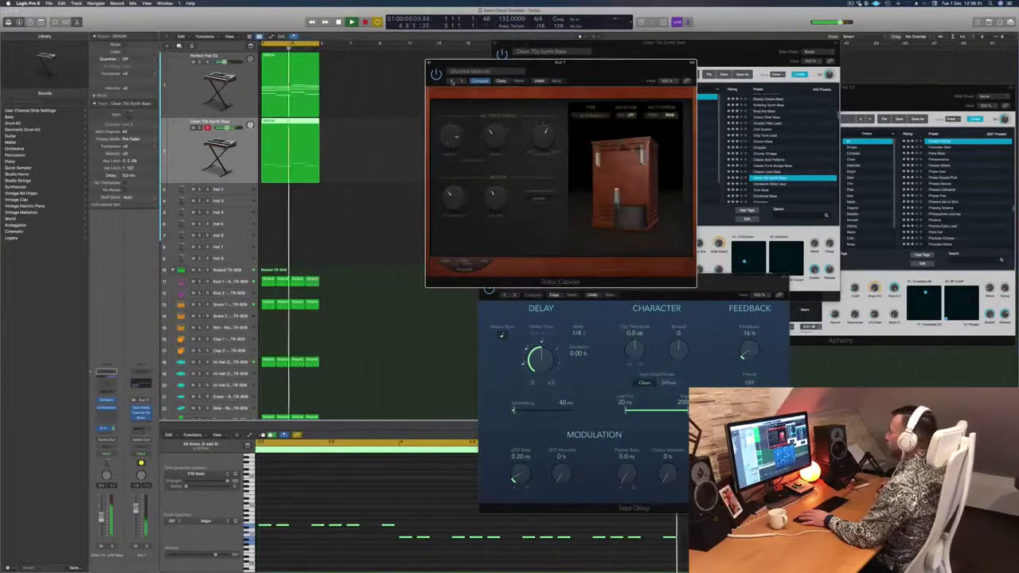
click(451, 82)
click(470, 71)
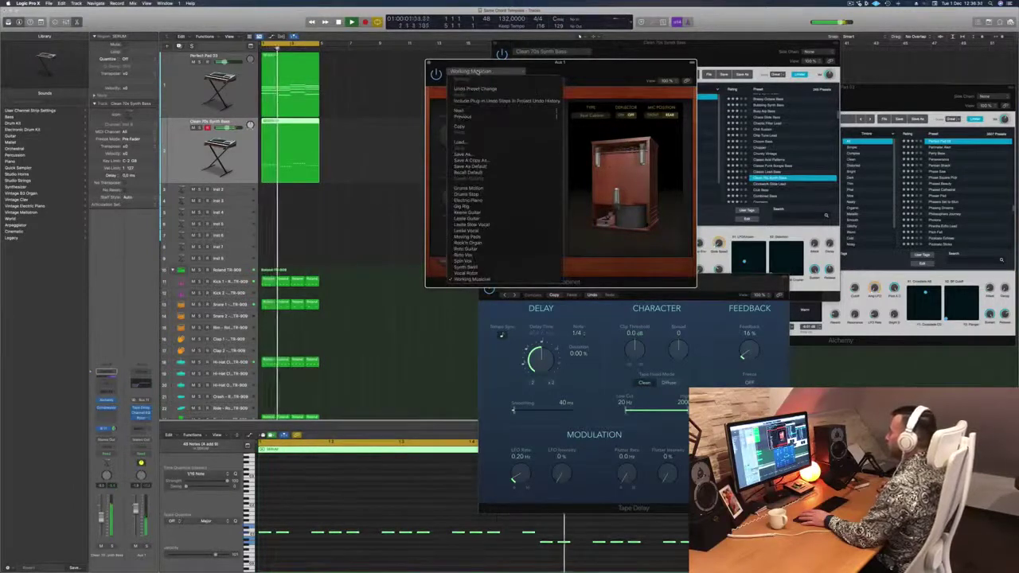
click(575, 68)
drag(574, 68, 605, 42)
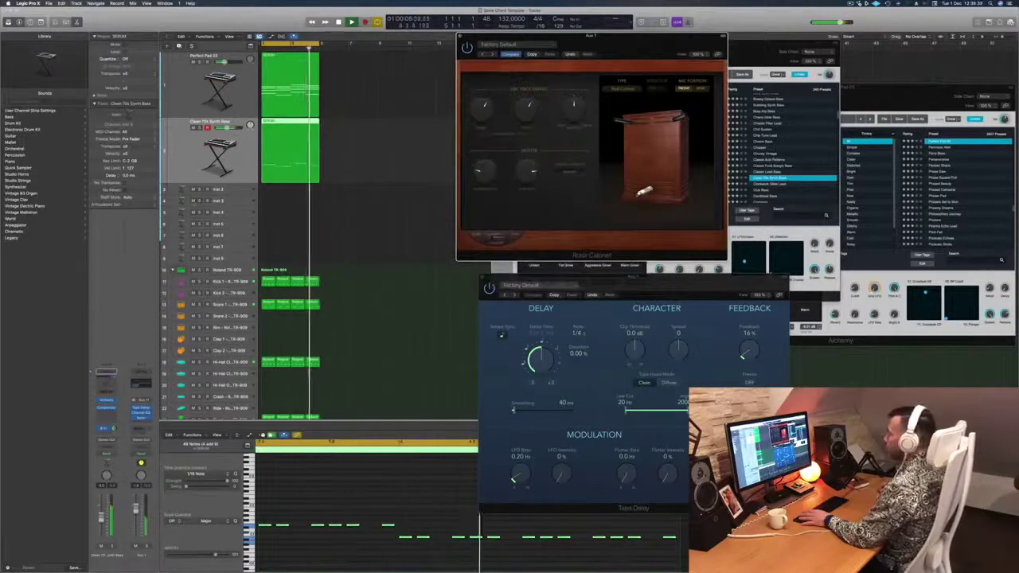
Solo the delay aux to hear the Rotor Cabinet's effect, unsolo it, and close the effect window.
click(147, 546)
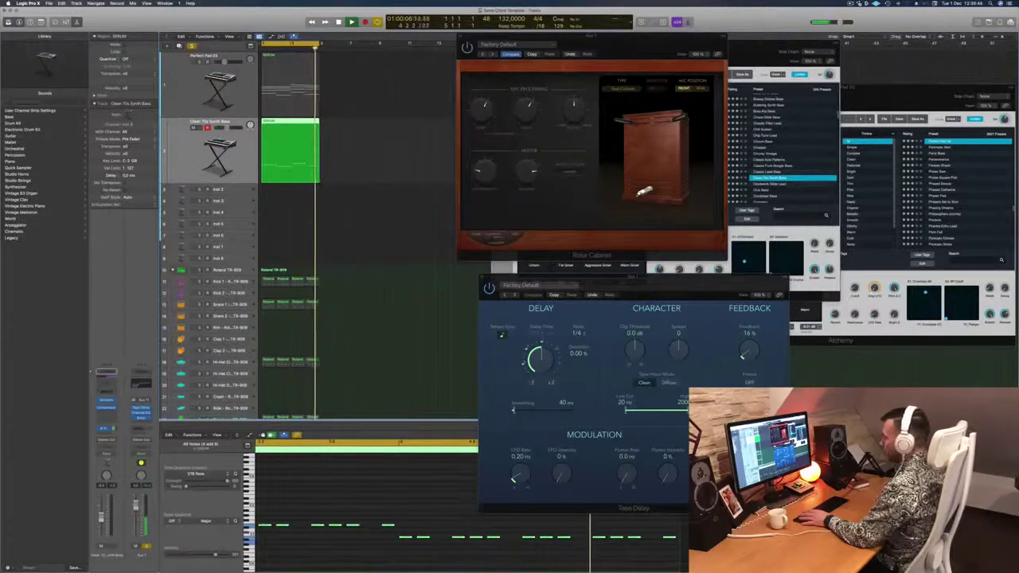
click(146, 547)
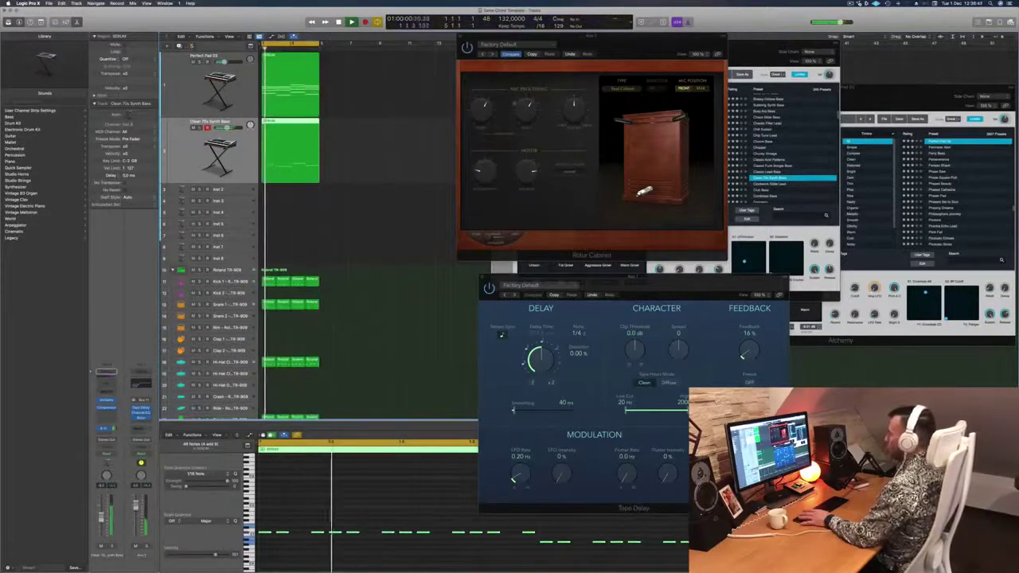
drag(509, 36, 429, 118)
click(380, 120)
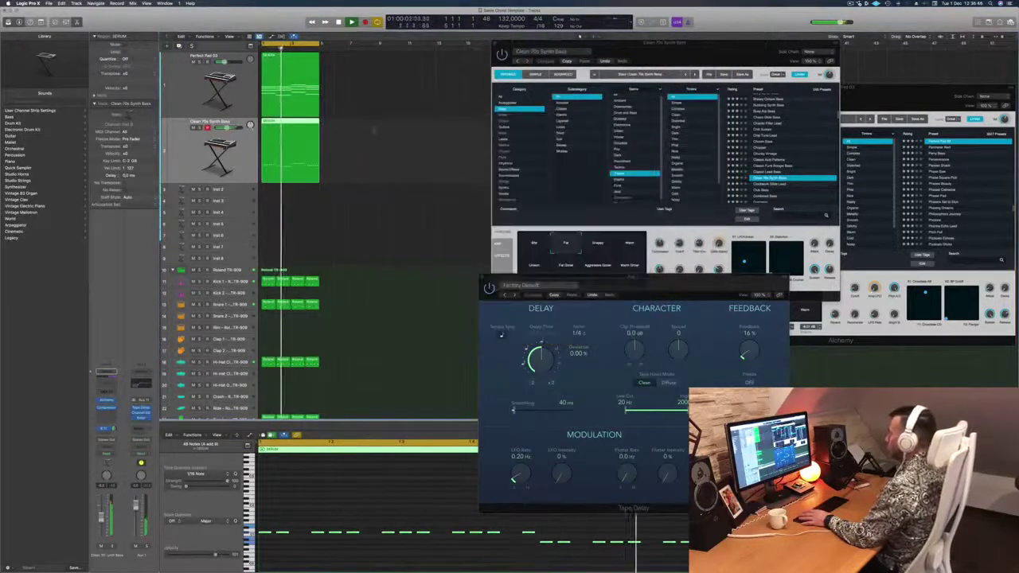
Repeat all the pad, bass and drum regions until the arrangement extends to bar 17.
drag(671, 44, 721, 33)
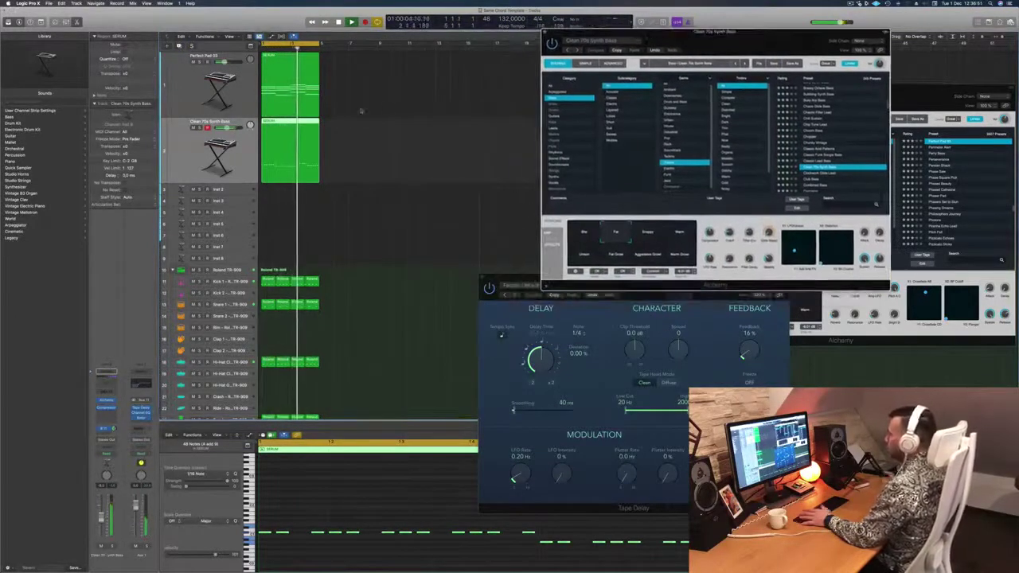
click(382, 144)
key(space)
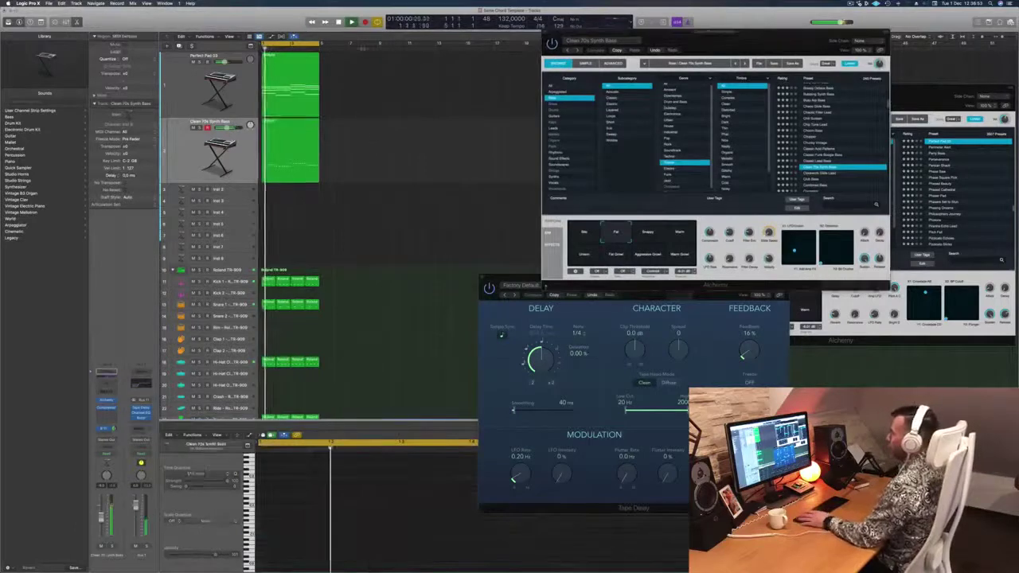
key(super+r)
key(super+r)
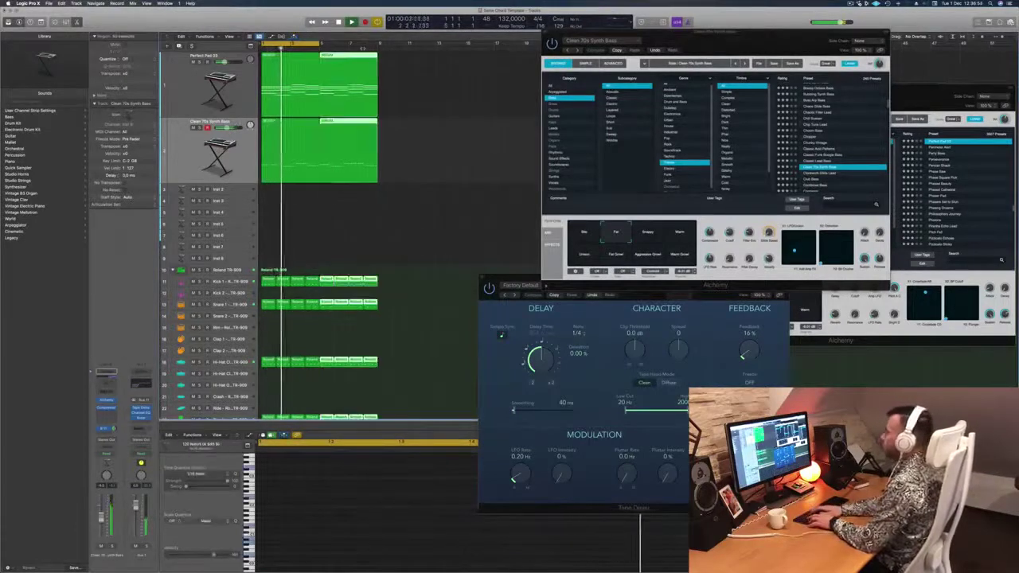
key(super+r)
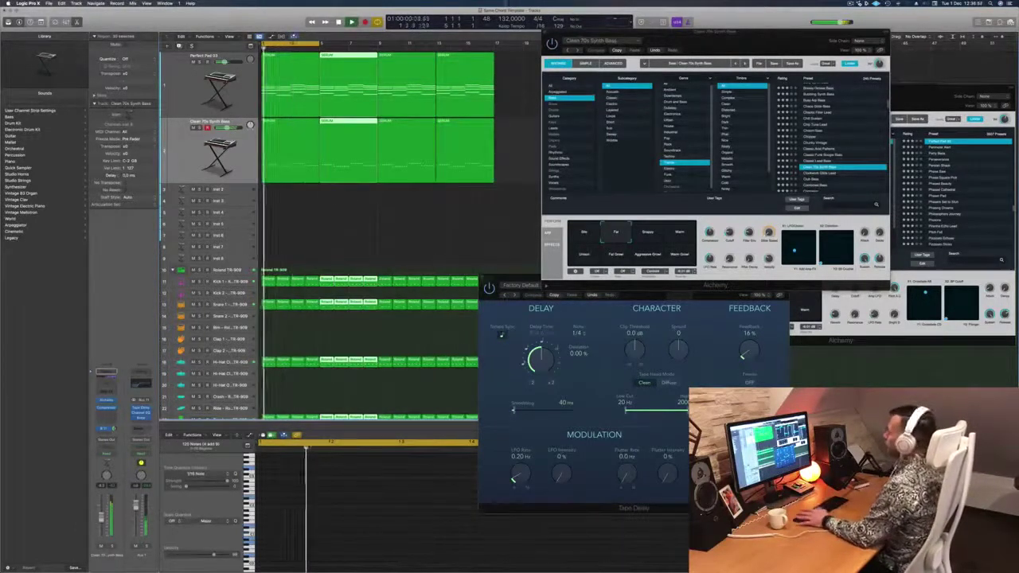
Extend the cycle range to bar 17 and play the lengthened arrangement from the start.
drag(685, 44, 875, 76)
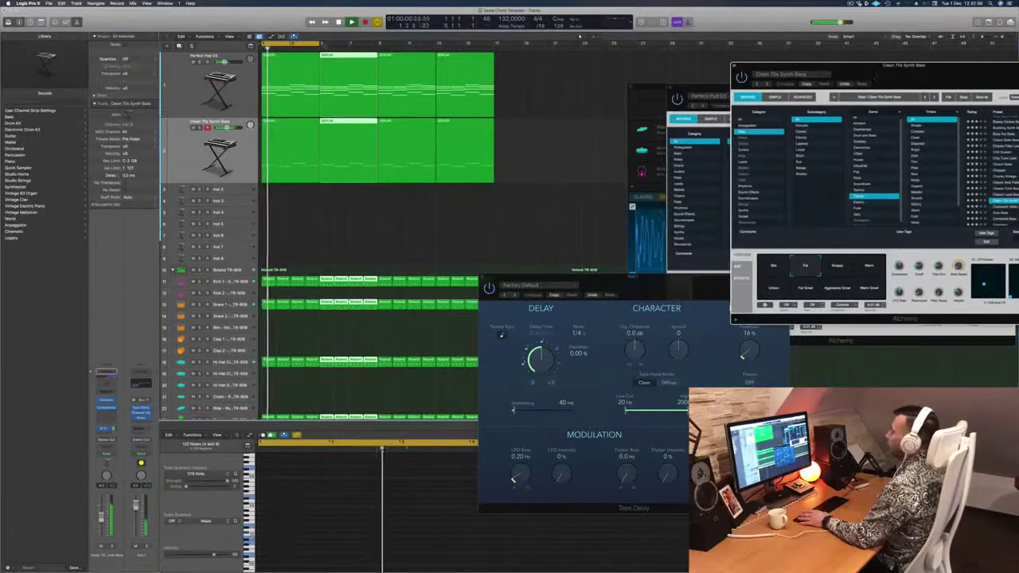
drag(320, 46, 497, 54)
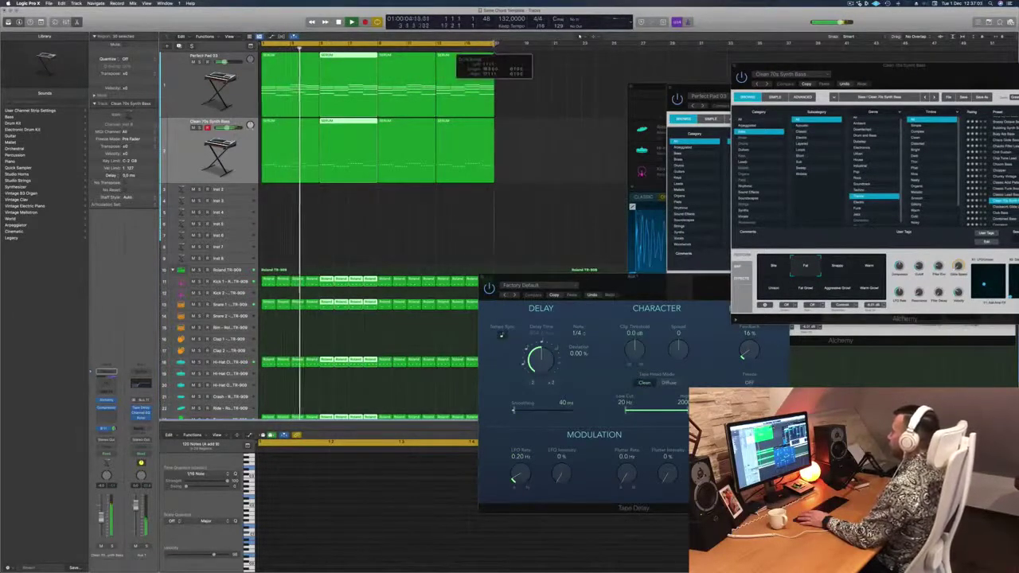
scroll(399, 207, down, 1)
click(369, 210)
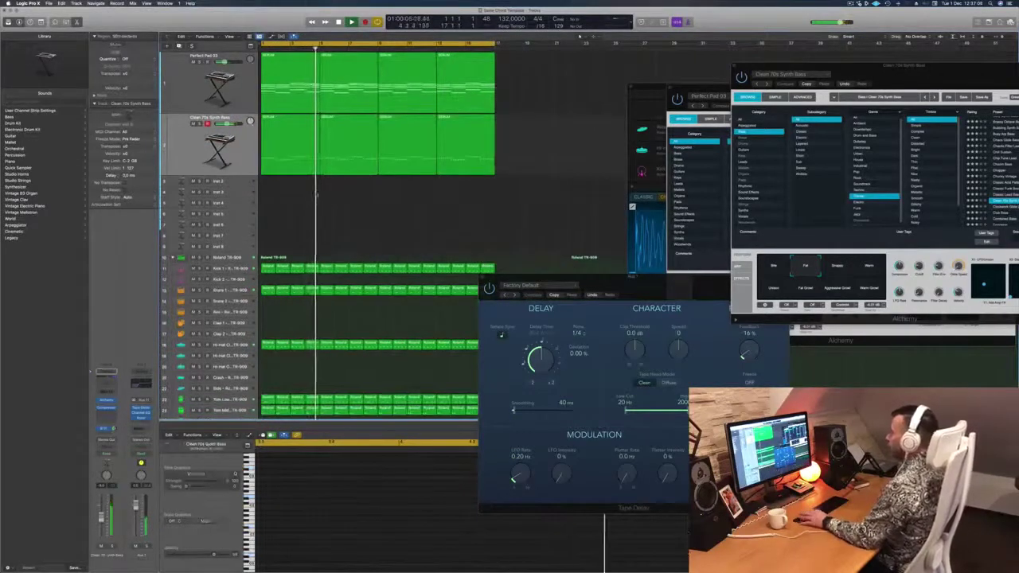
click(239, 153)
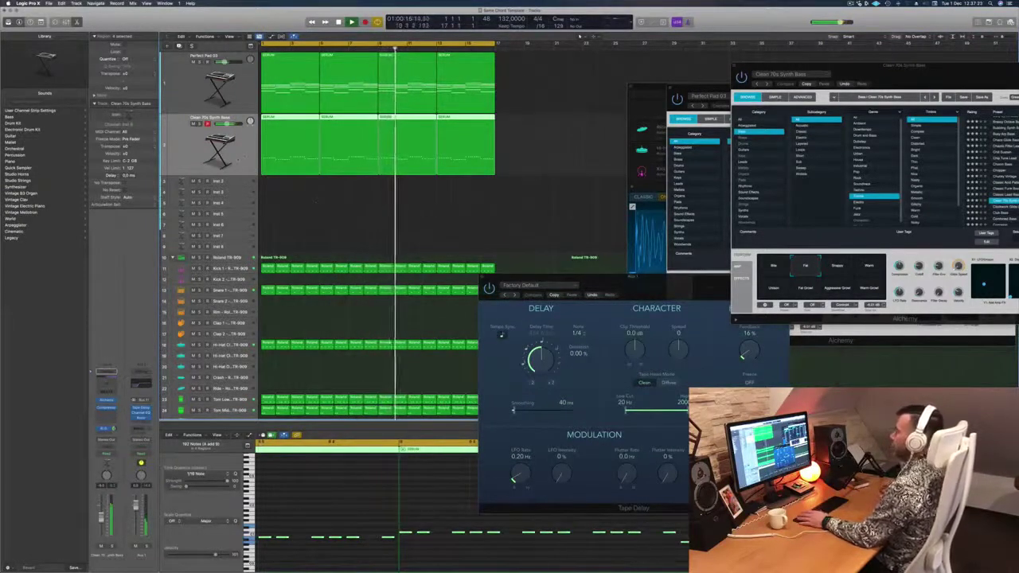
click(313, 205)
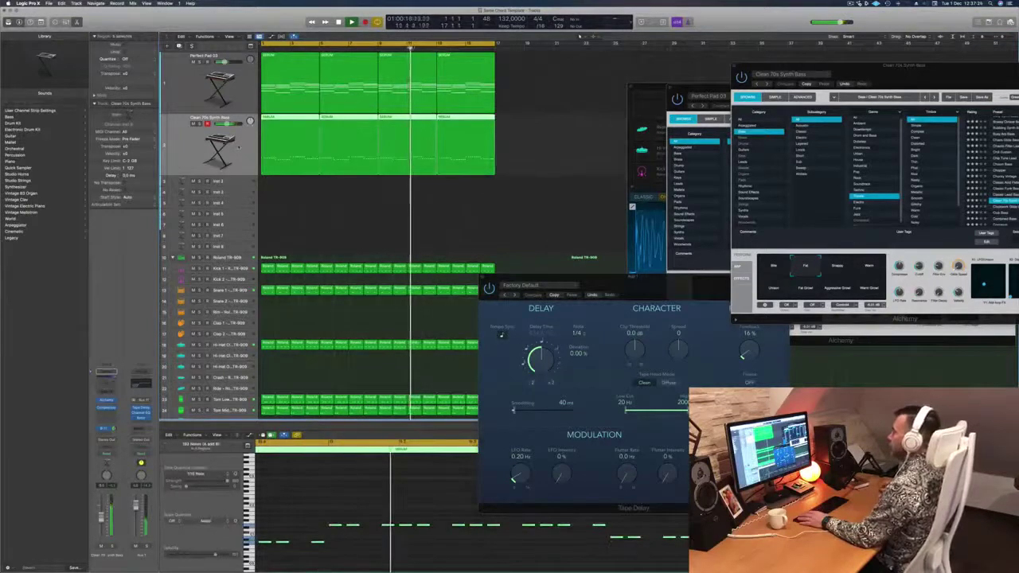
key(Return)
Copy a four-bar pad region to the start of the empty Inst 2 track, stop playback, and enlarge that track.
click(237, 86)
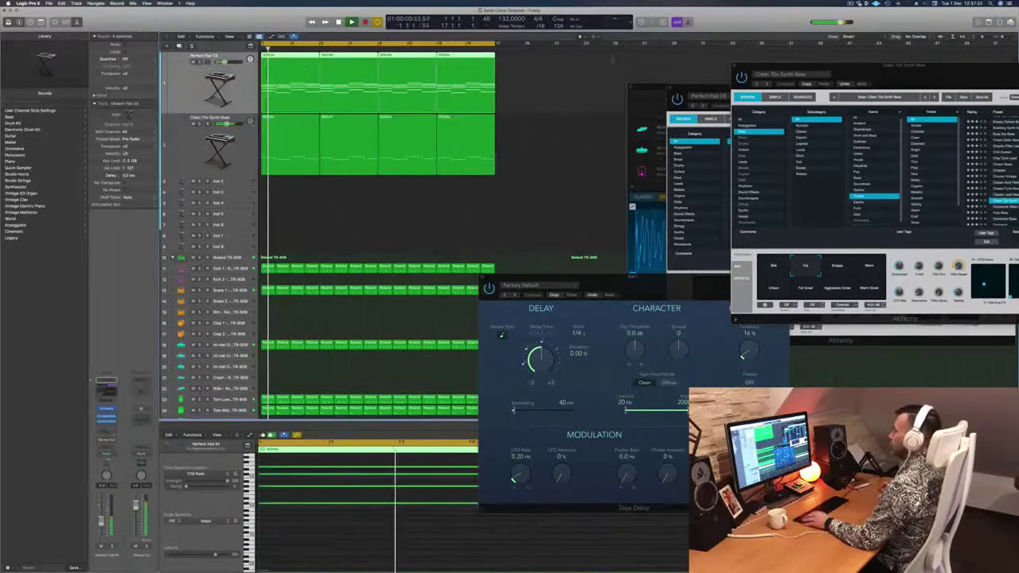
click(538, 111)
click(472, 88)
drag(476, 89, 301, 185)
key(space)
click(239, 184)
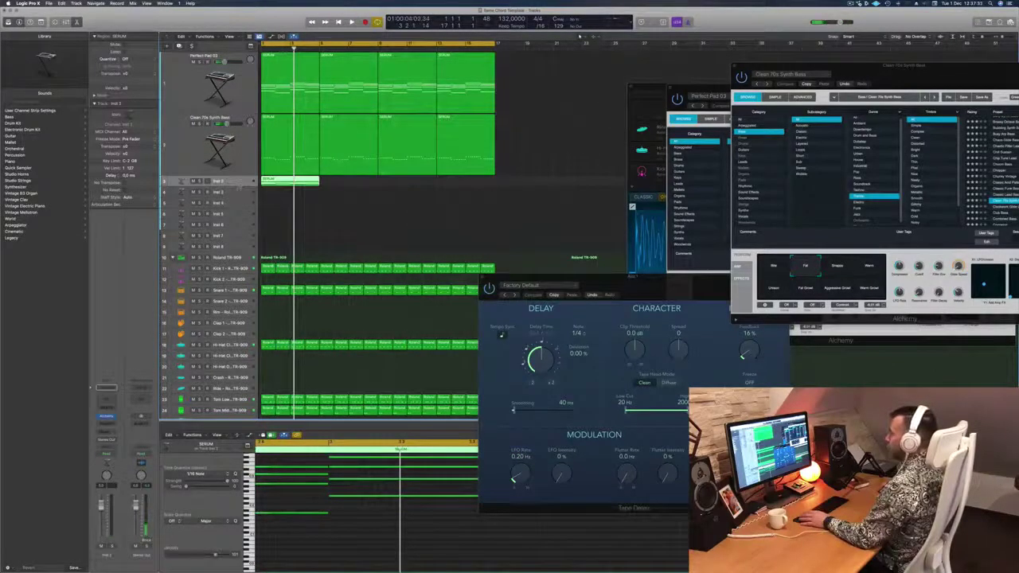
drag(240, 185, 230, 238)
Shorten all chord notes in the Inst 2 region to short stabs and copy them every three sixteenths through each bar.
scroll(355, 545, left, 2)
drag(557, 276, 831, 184)
key(super+Left)
scroll(389, 551, up, 4)
scroll(400, 532, down, 1)
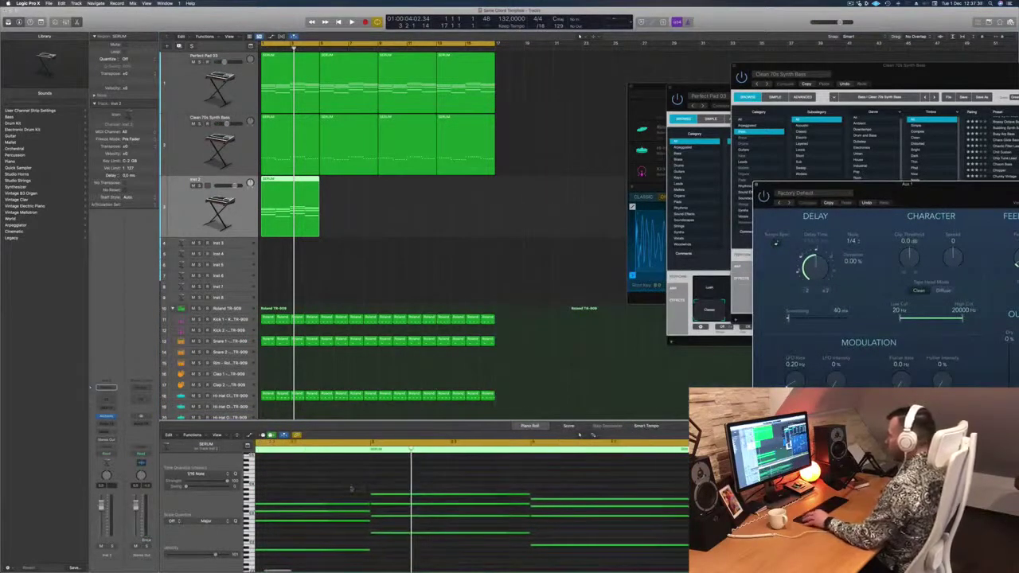
scroll(351, 489, left, 5)
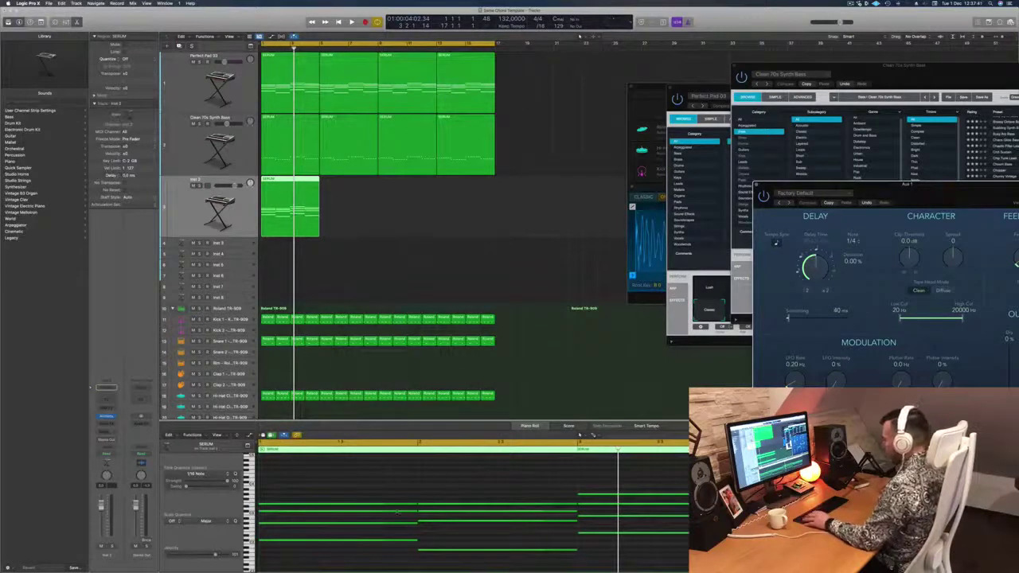
click(438, 478)
key(super+a)
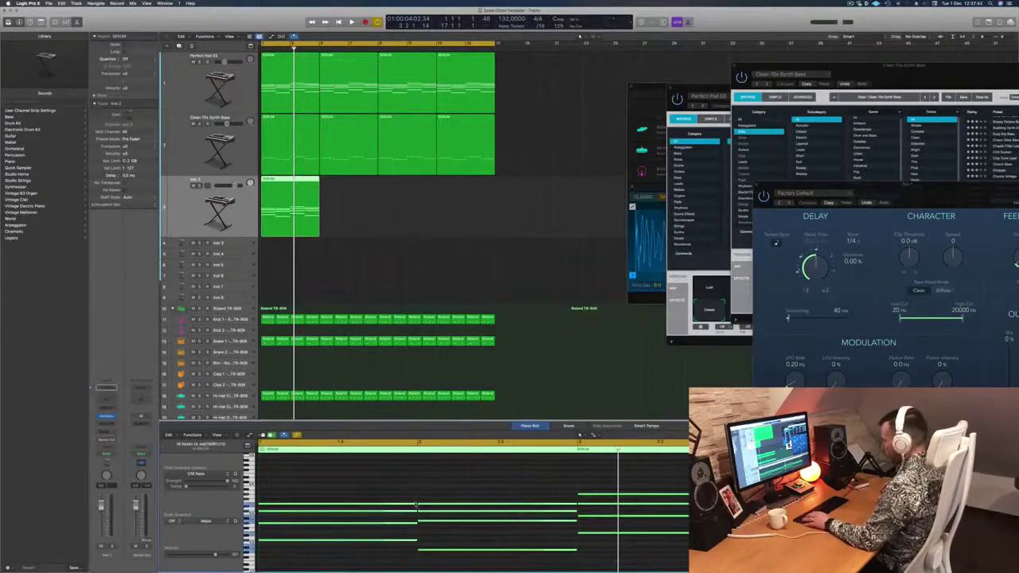
drag(417, 505, 318, 508)
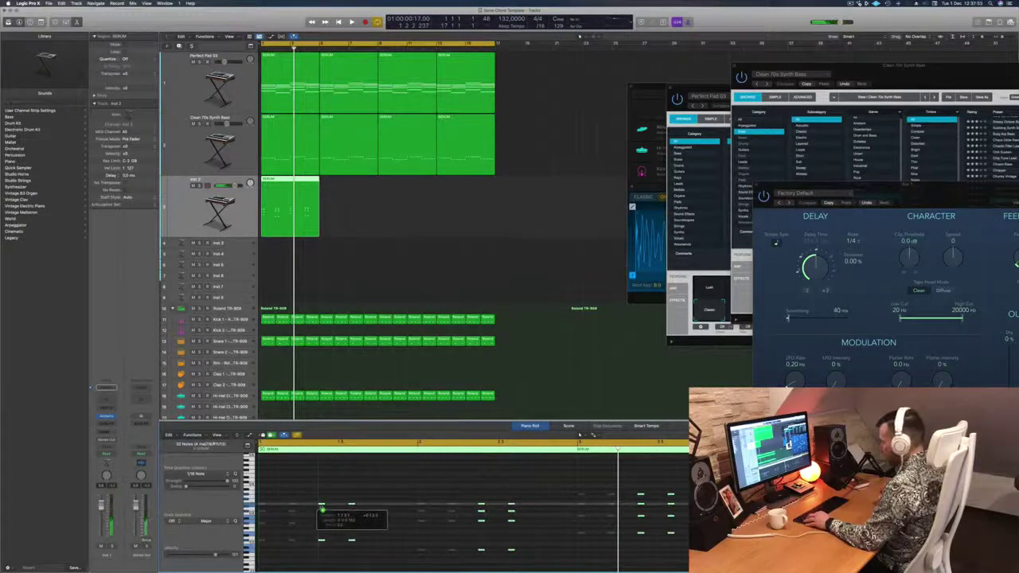
drag(321, 506, 380, 507)
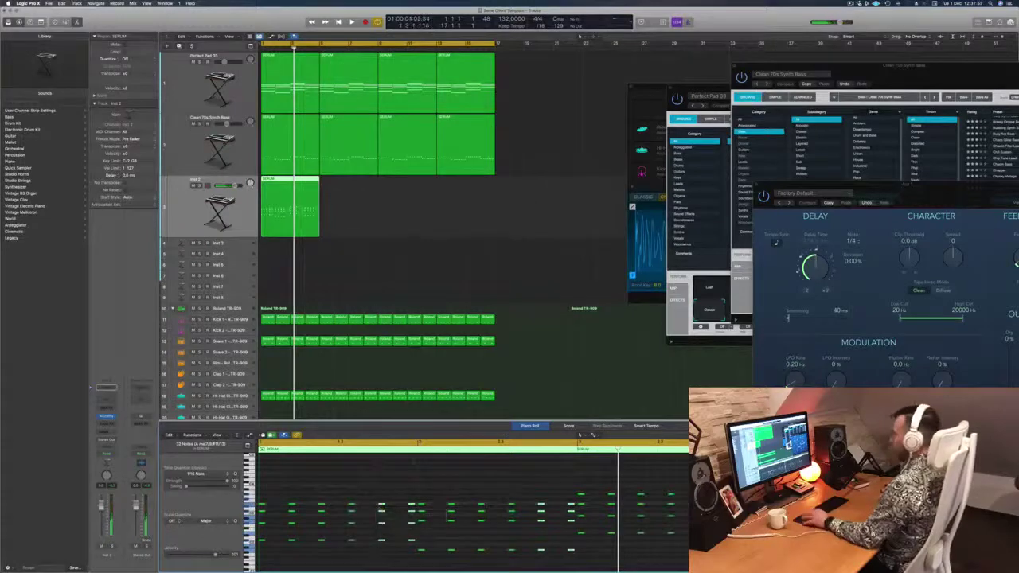
Open Alchemy on the Inst 2 track and repeat the stab region along the track up to bar 17.
click(181, 201)
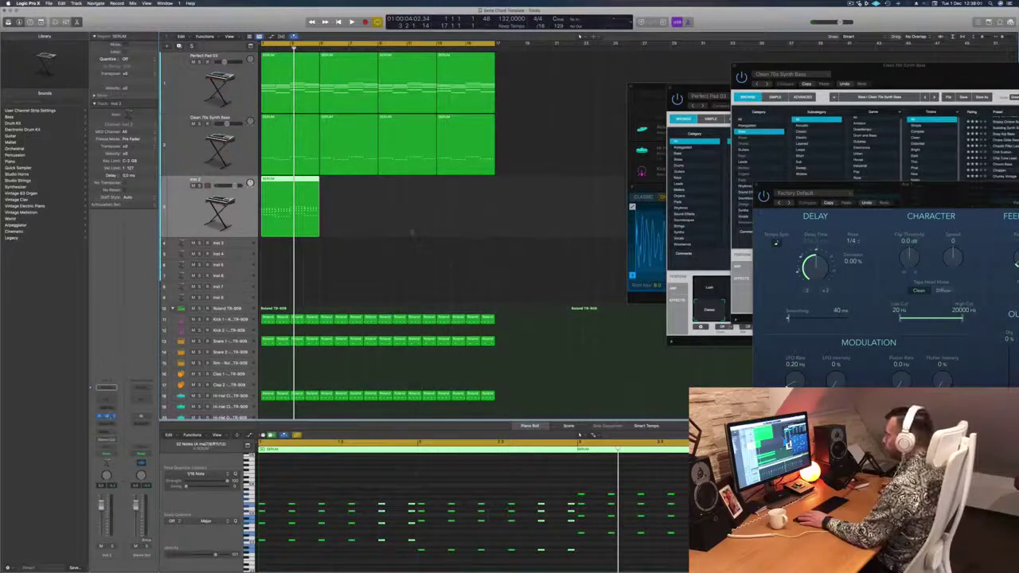
click(107, 416)
drag(516, 103, 747, 101)
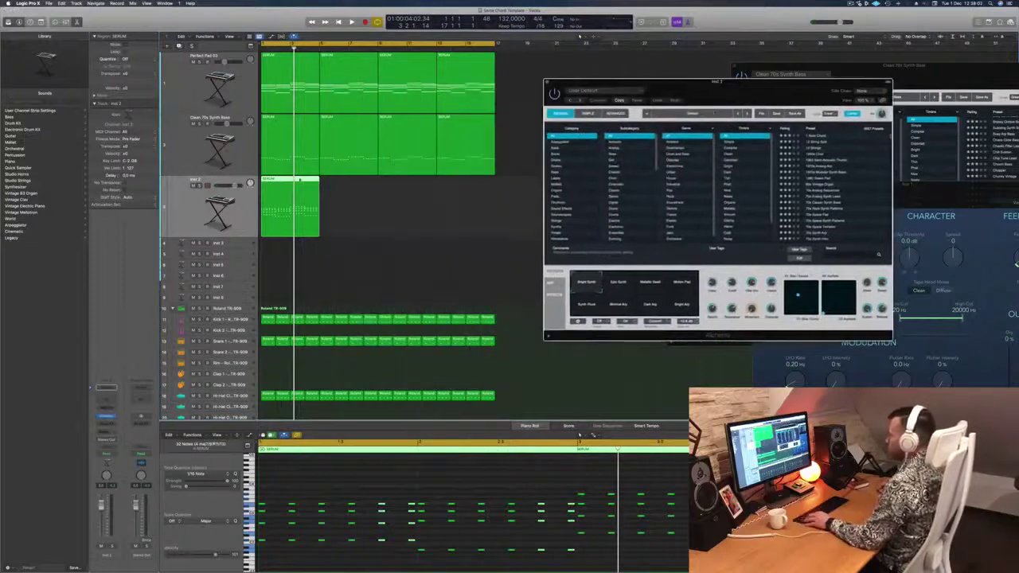
key(super+r)
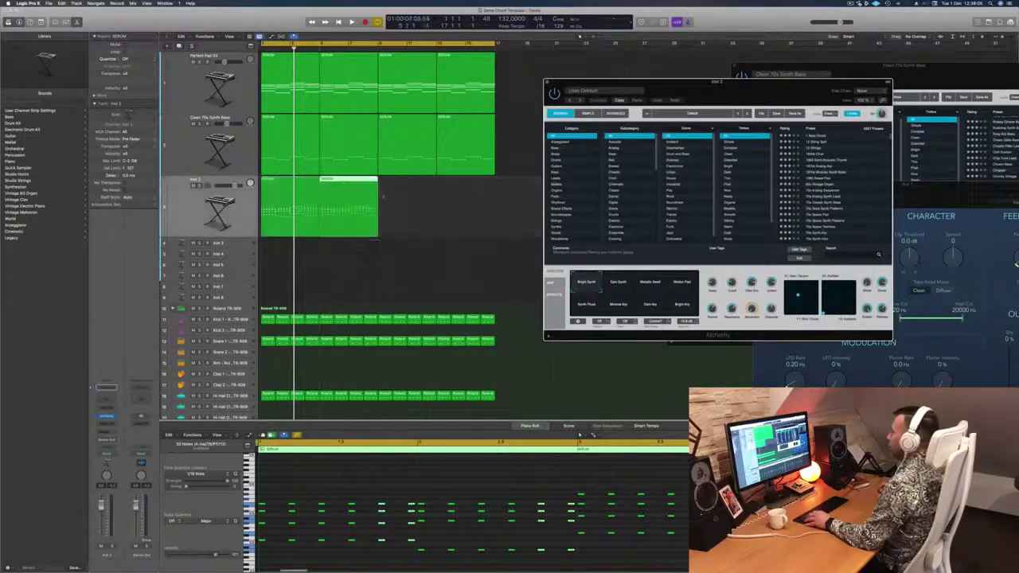
drag(351, 191, 413, 187)
Choose the Synth Pluck snapshot in Alchemy, play the loop, and lower the Inst 2 track's level.
drag(716, 82, 655, 79)
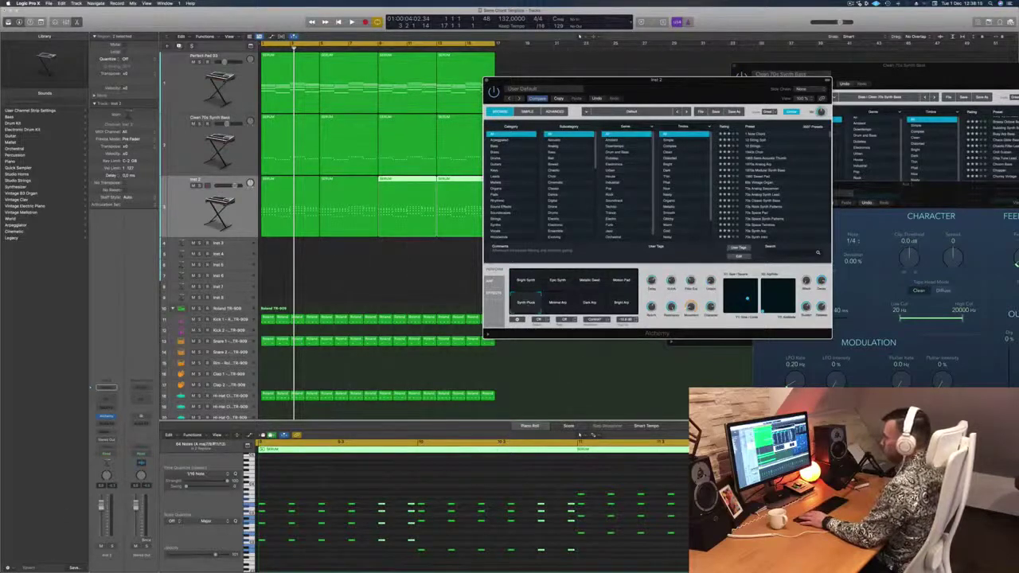
click(221, 209)
key(space)
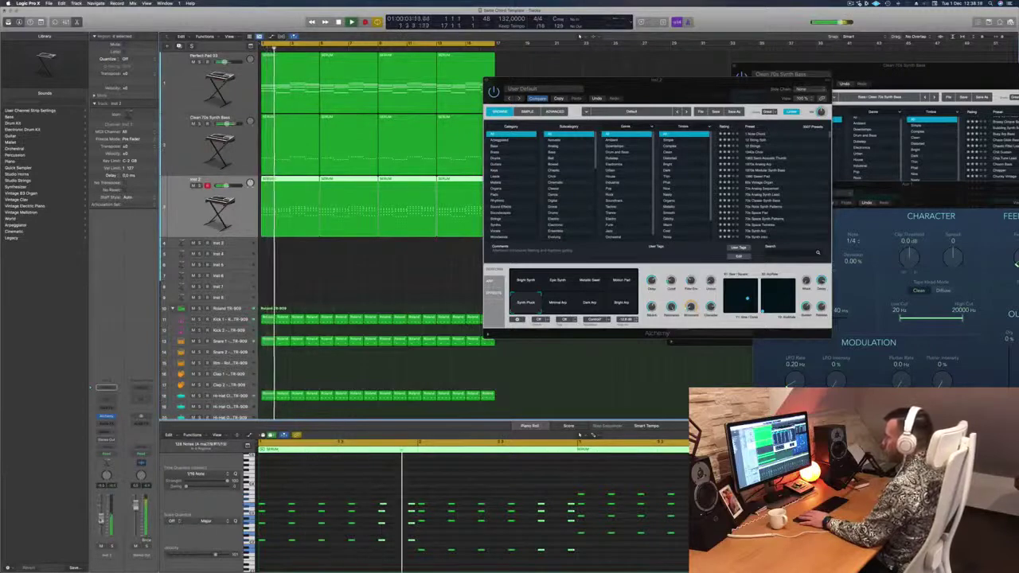
drag(723, 80, 713, 58)
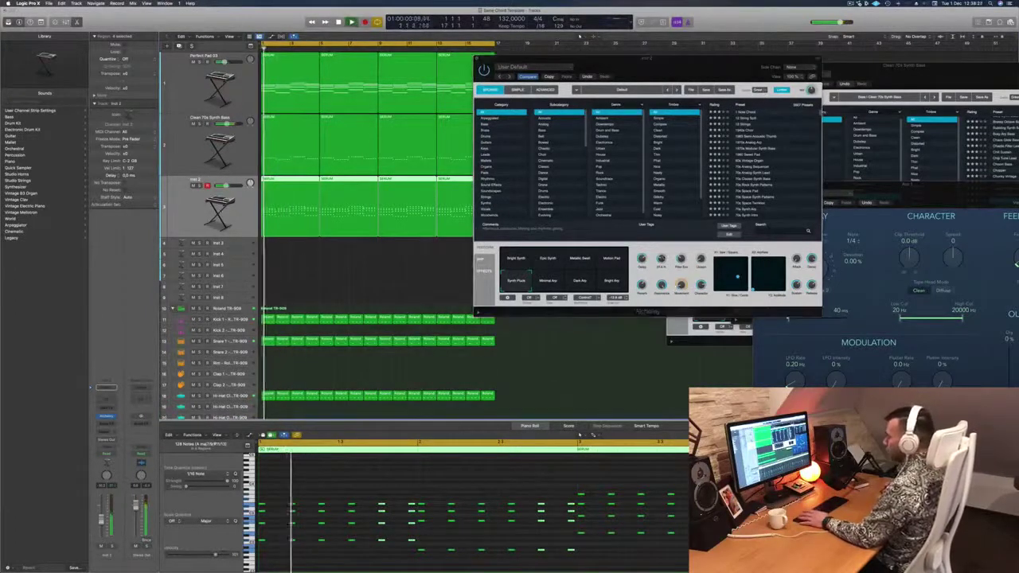
Solo the Inst 2 track to hear the pluck stabs alone, and unsolo it to hear the full mix.
key(s)
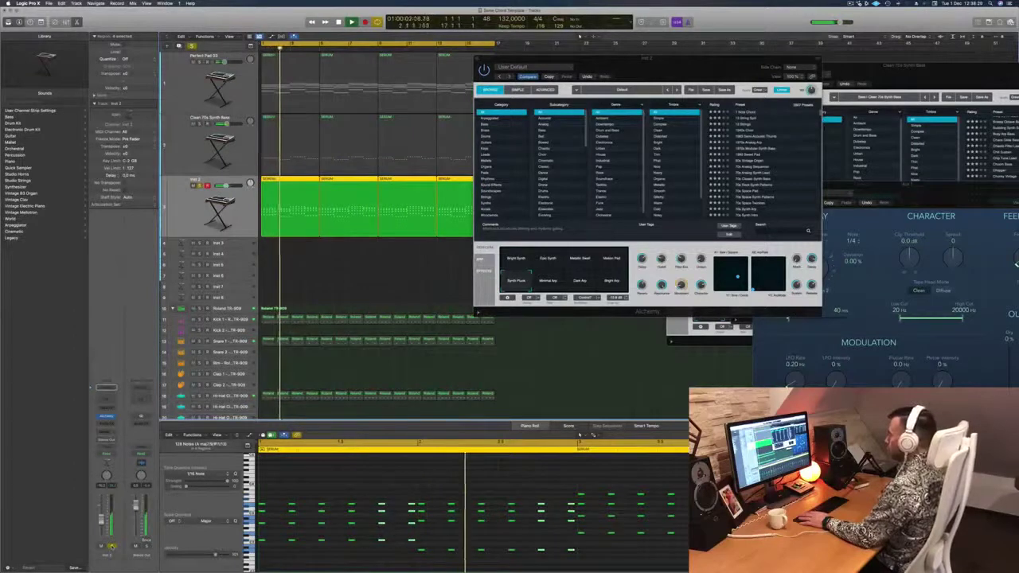
click(112, 547)
key(Return)
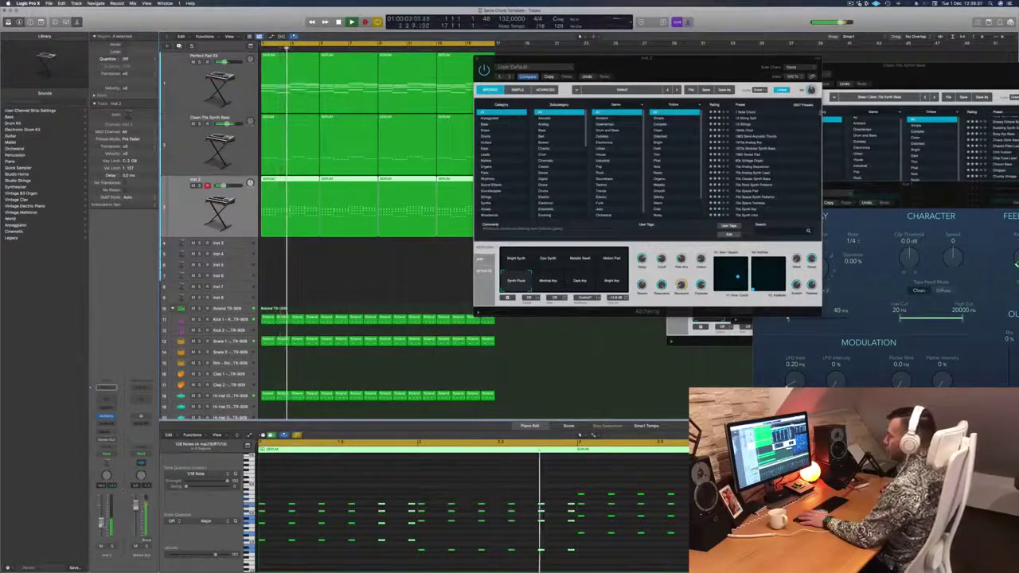
Show the mixer, add a Compressor to the Inst 2 channel, and solo that track.
click(627, 362)
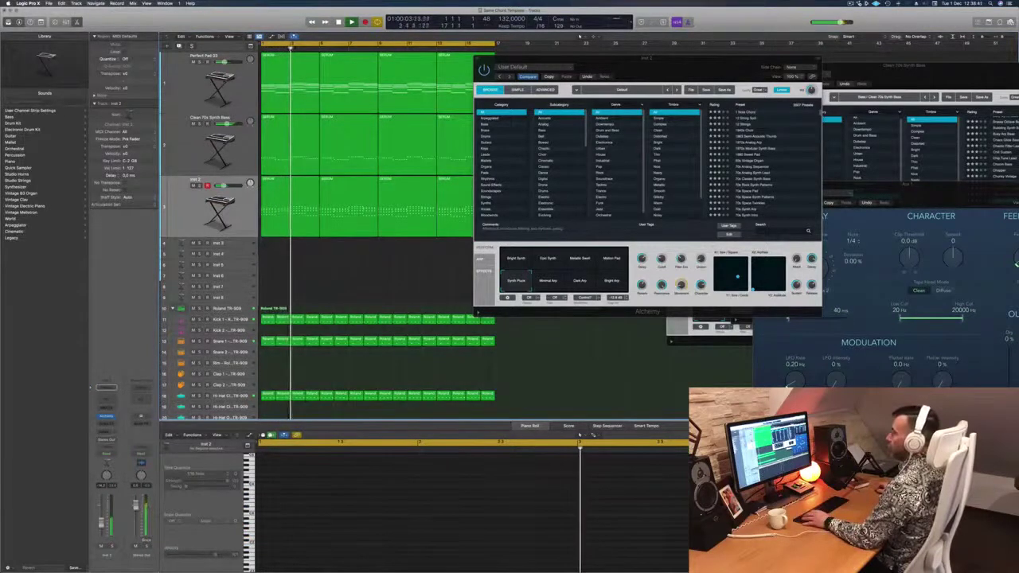
key(x)
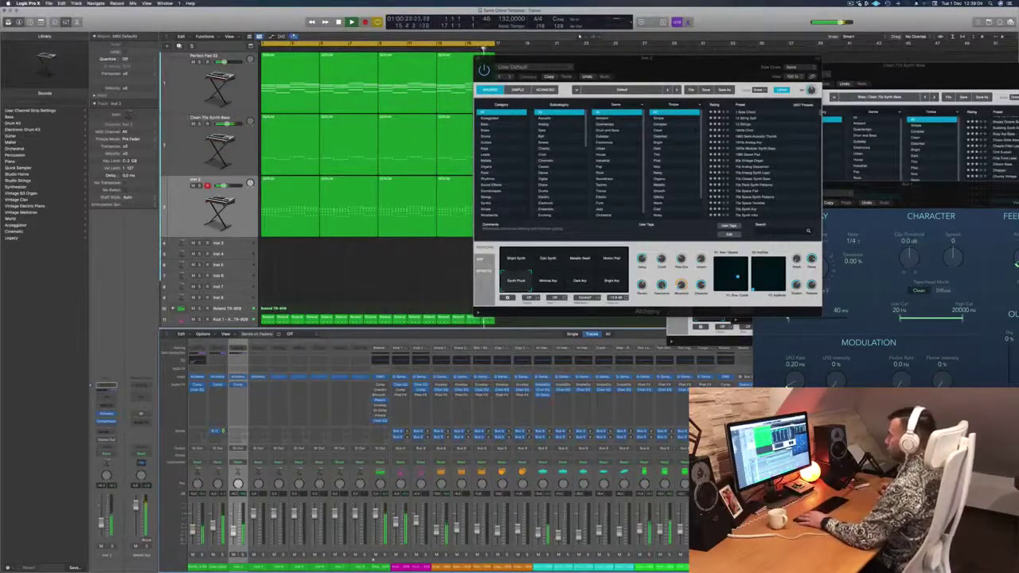
key(s)
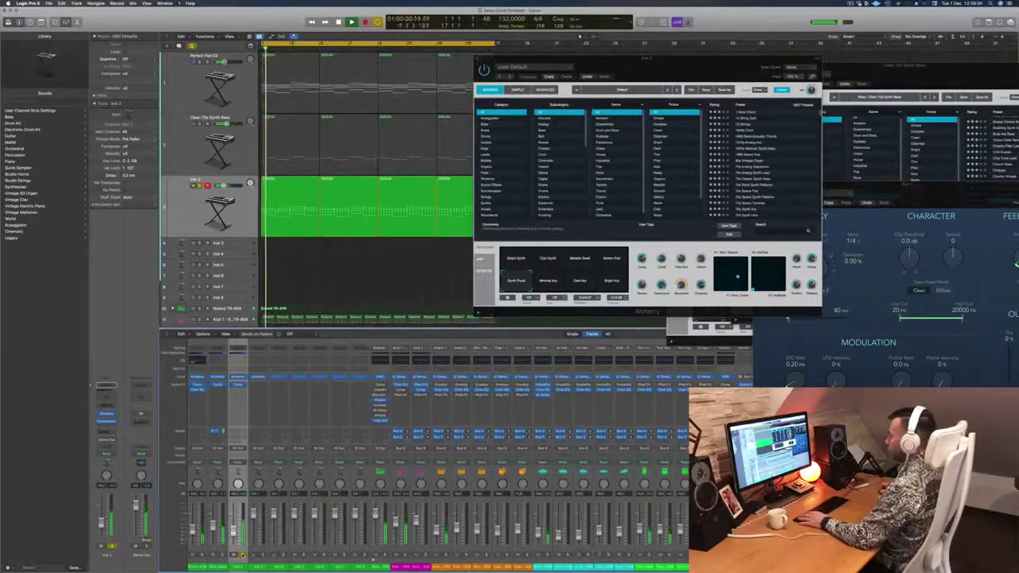
Unsolo Inst 2, compare the mix with it muted and unmuted, and close its Alchemy window.
key(s)
key(m)
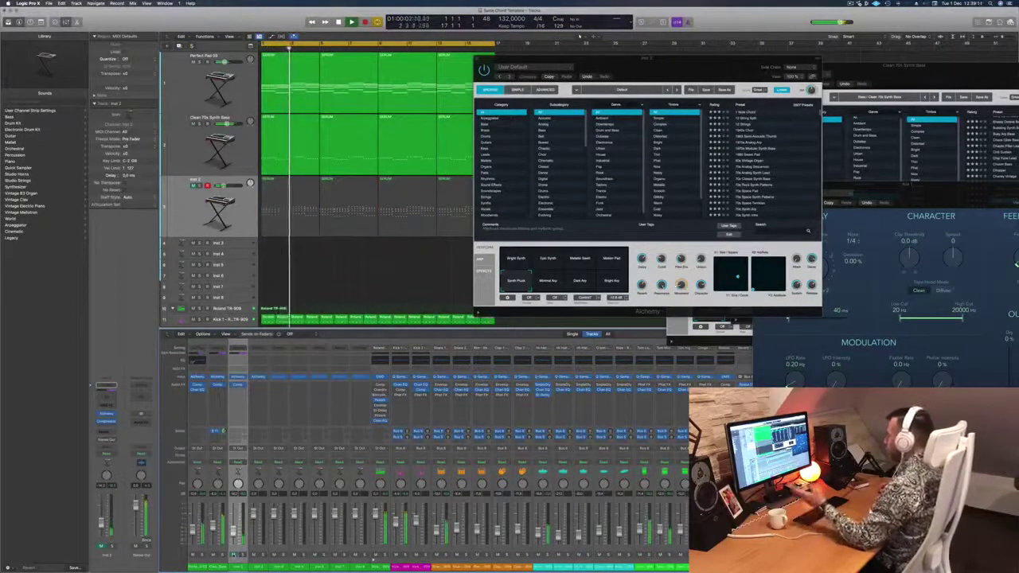
key(m)
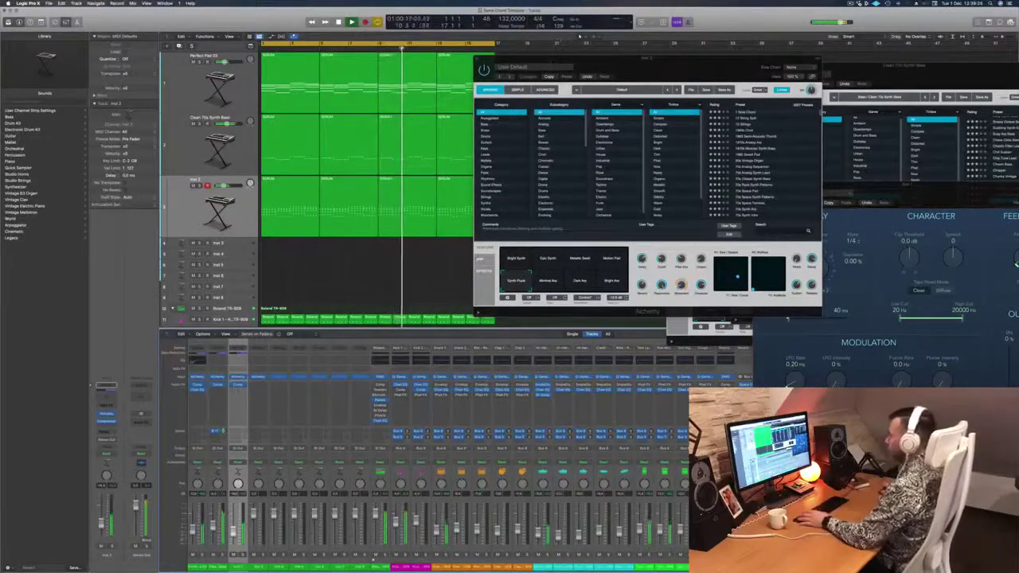
drag(512, 59, 448, 85)
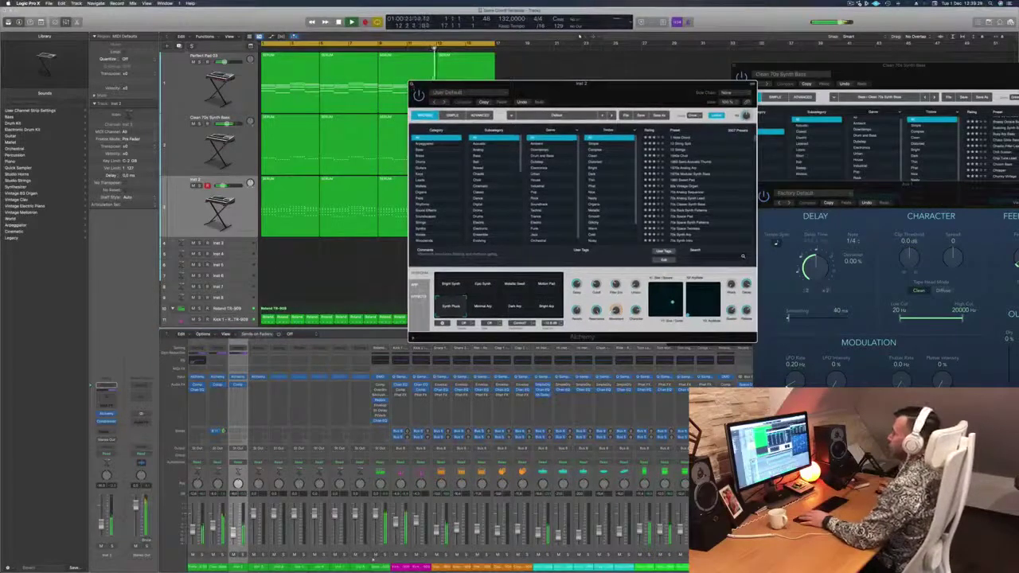
click(411, 84)
Audition the Clean 70s Synth Bass track in solo and create a new track with duplicate settings from it.
click(199, 124)
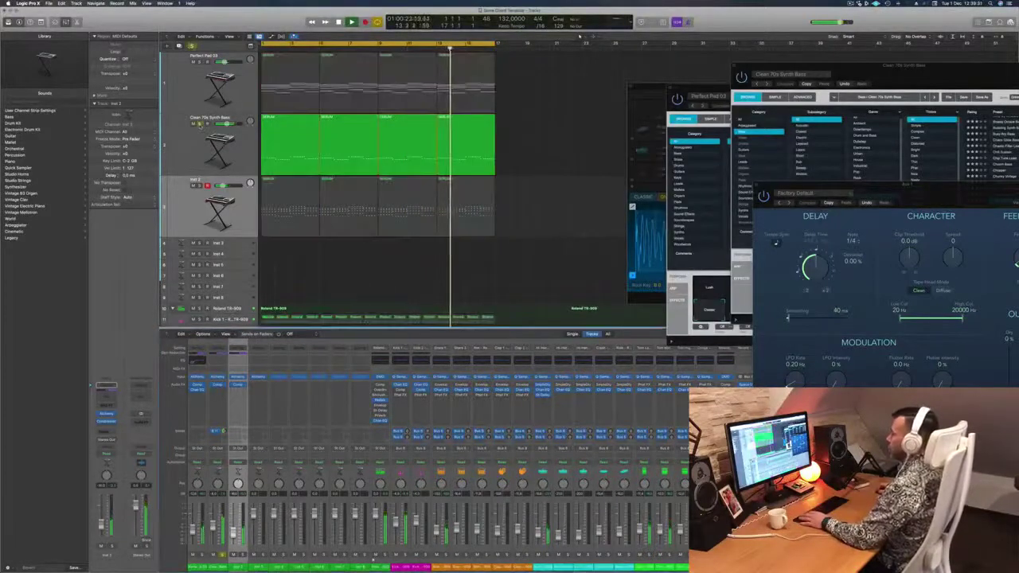
click(200, 125)
click(190, 147)
key(Return)
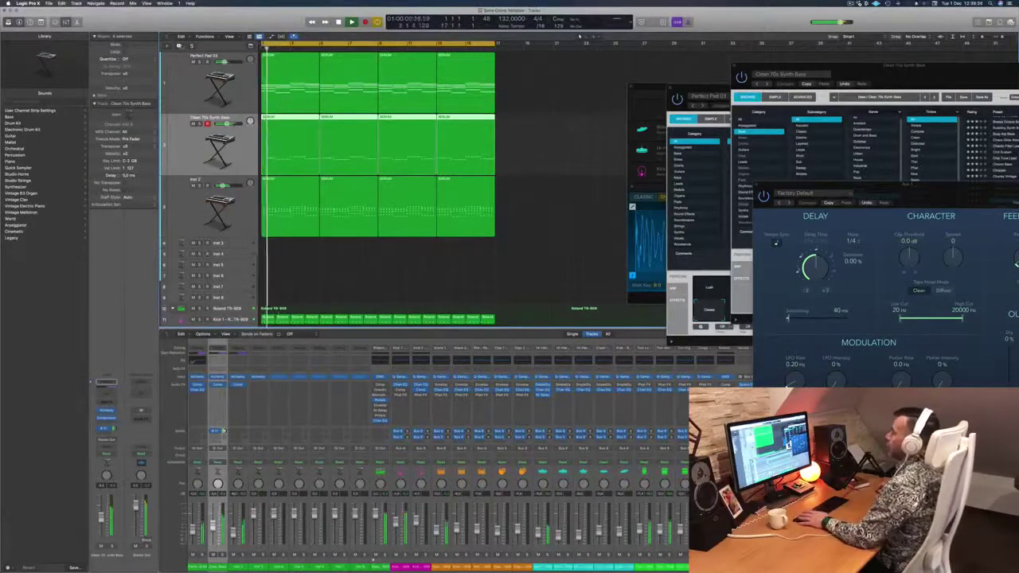
key(super+d)
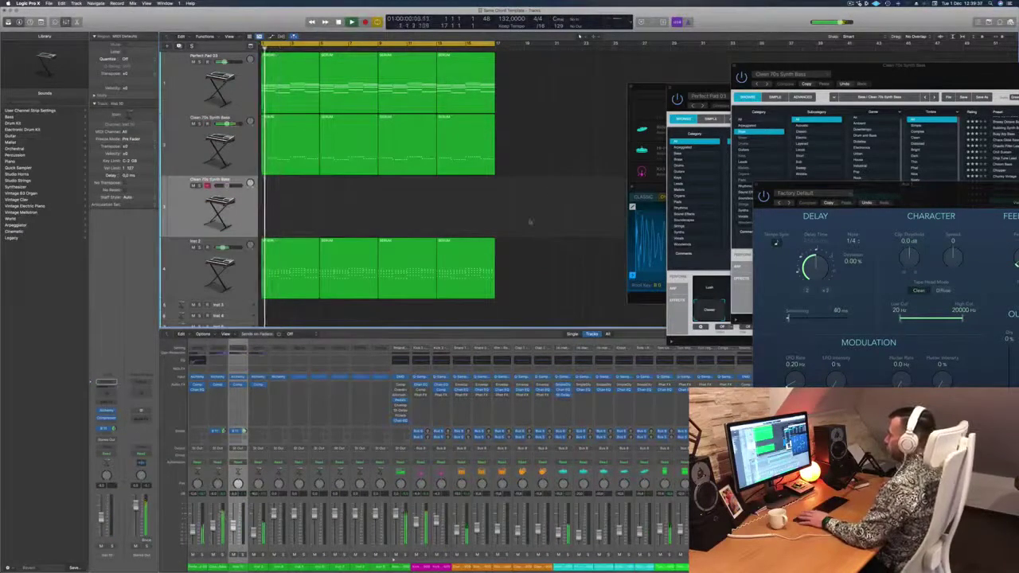
Mute the tom and conga tracks, bring the low tom and congas back in, and audition the congas in solo.
scroll(530, 222, down, 10)
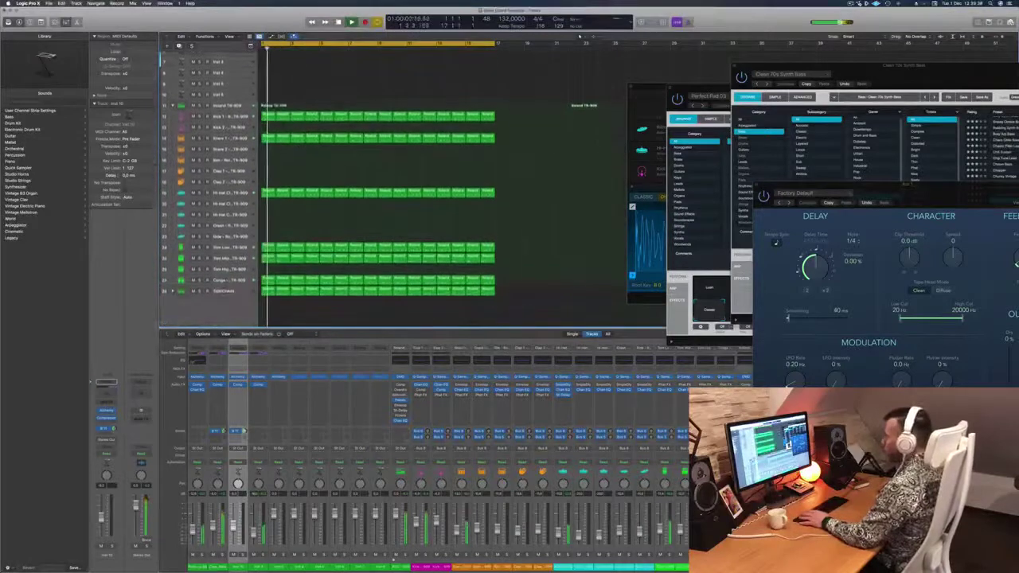
drag(193, 248, 193, 279)
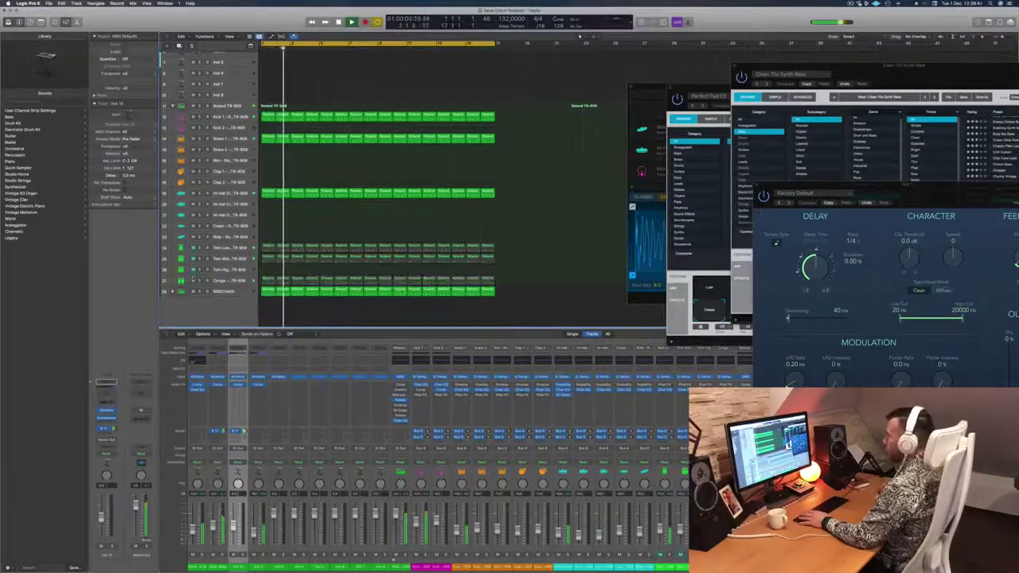
click(194, 247)
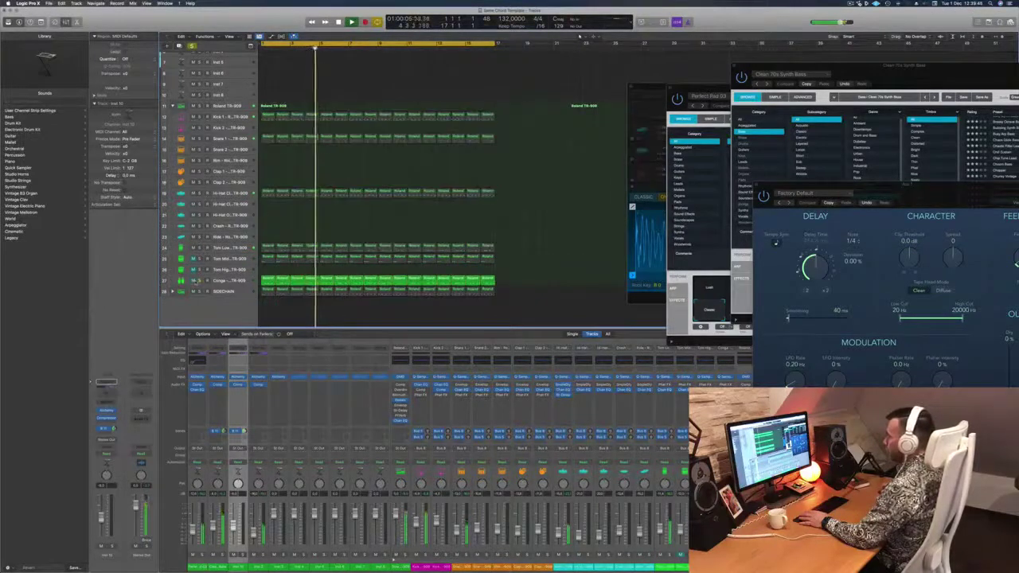
click(199, 280)
click(199, 280)
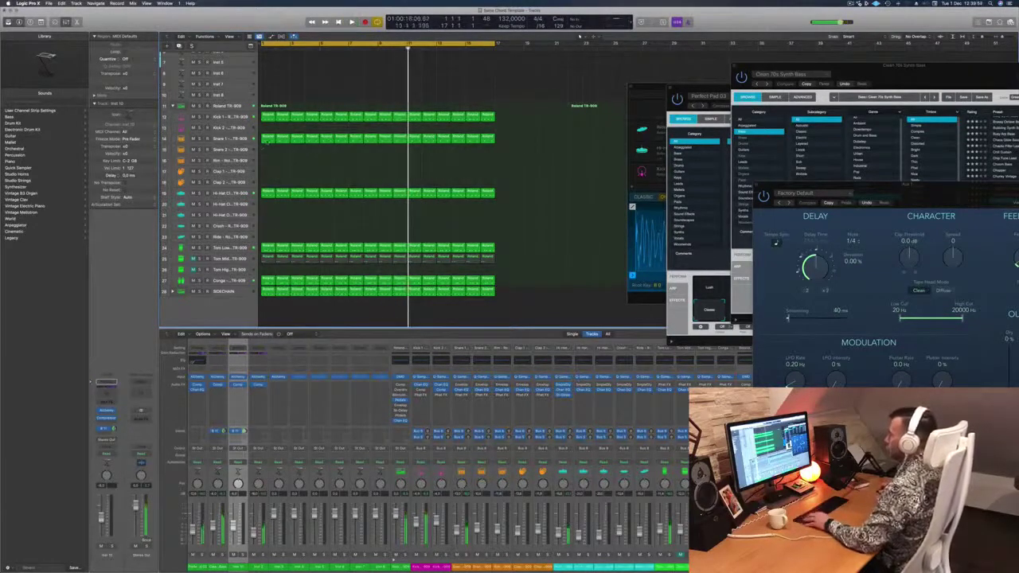
Copy the first Snare 1 region onto the Clap 1 track and delete its first note in the Piano Roll.
drag(268, 138, 268, 171)
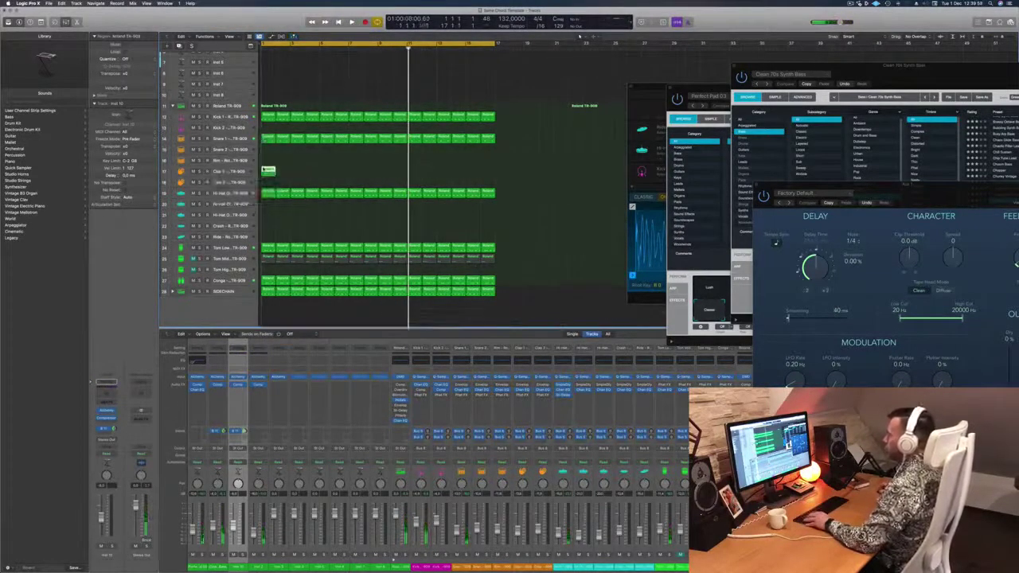
double_click(272, 169)
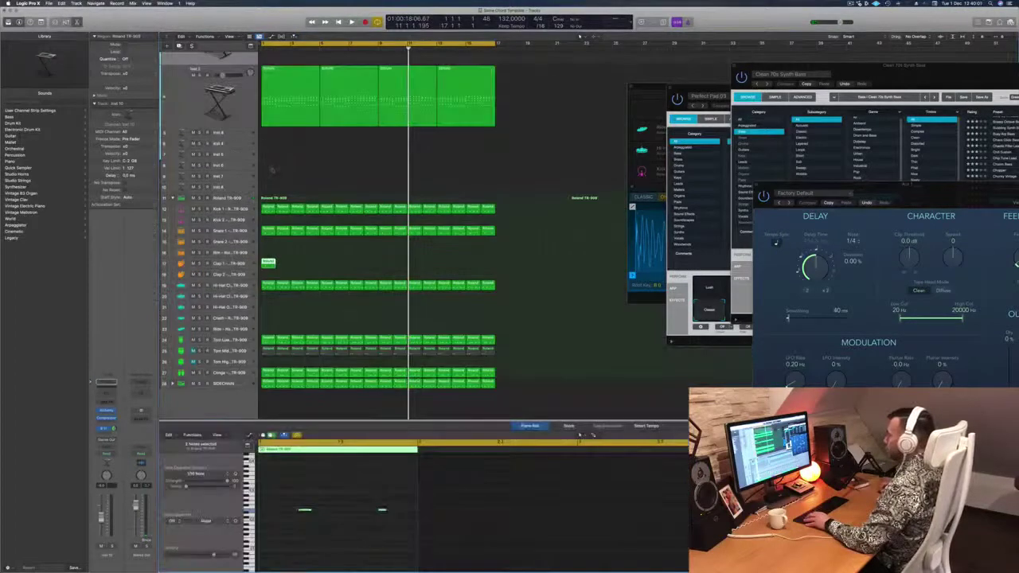
click(304, 509)
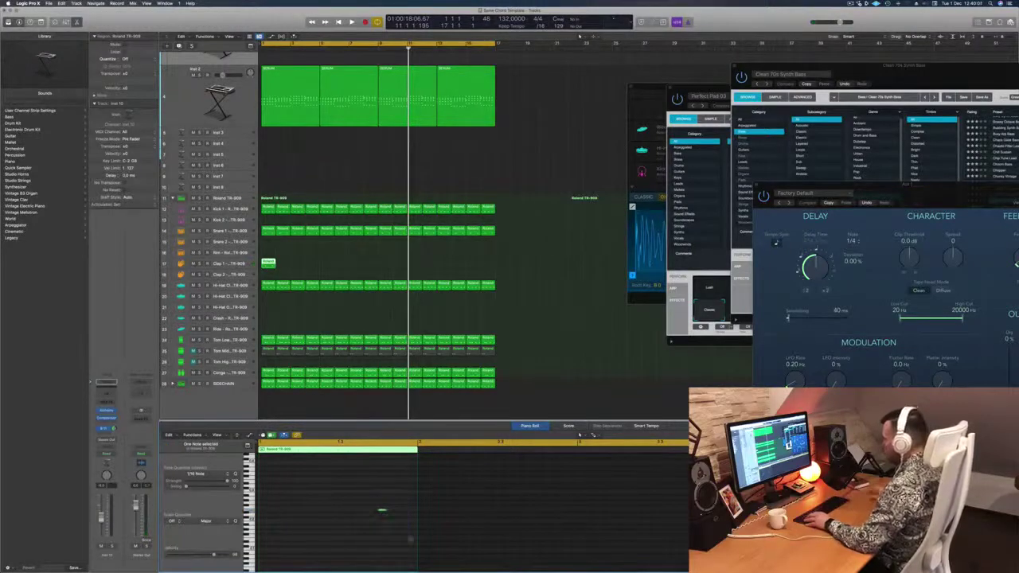
Play the loop from the start, move the remaining Clap 1 note to beat 3, and transpose it up an octave.
key(Return)
key(space)
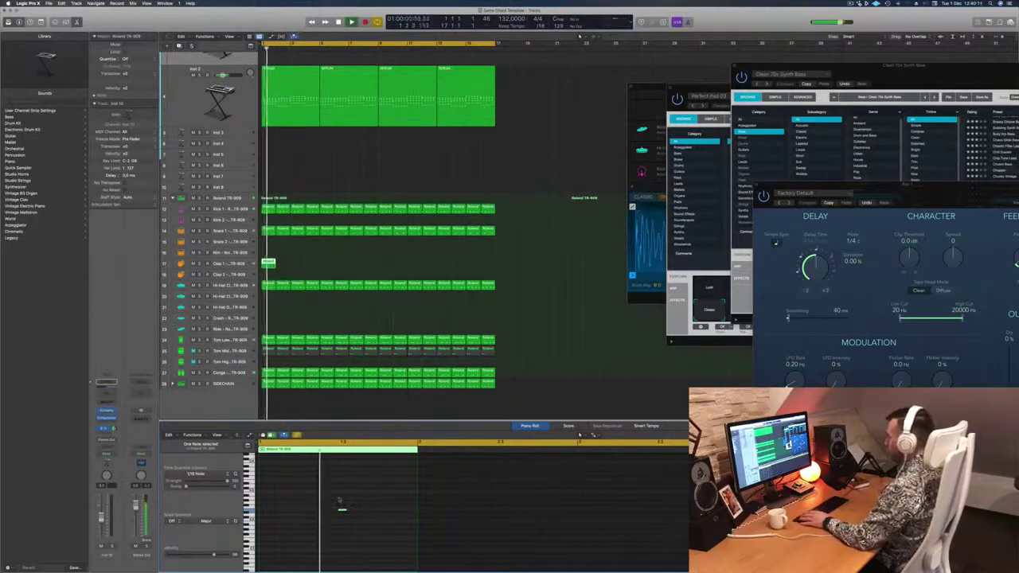
key(alt+shift+Up)
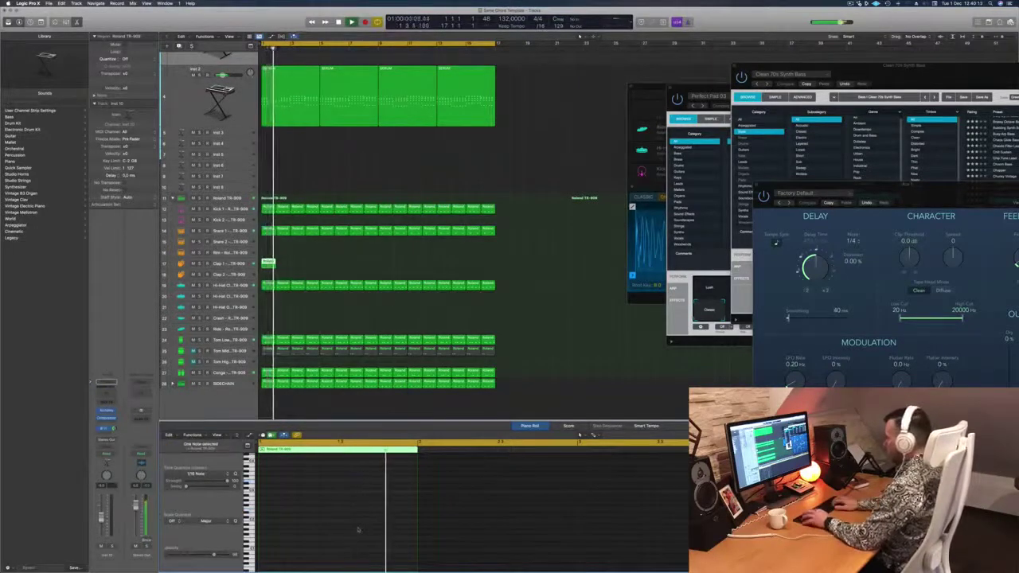
scroll(358, 529, up, 4)
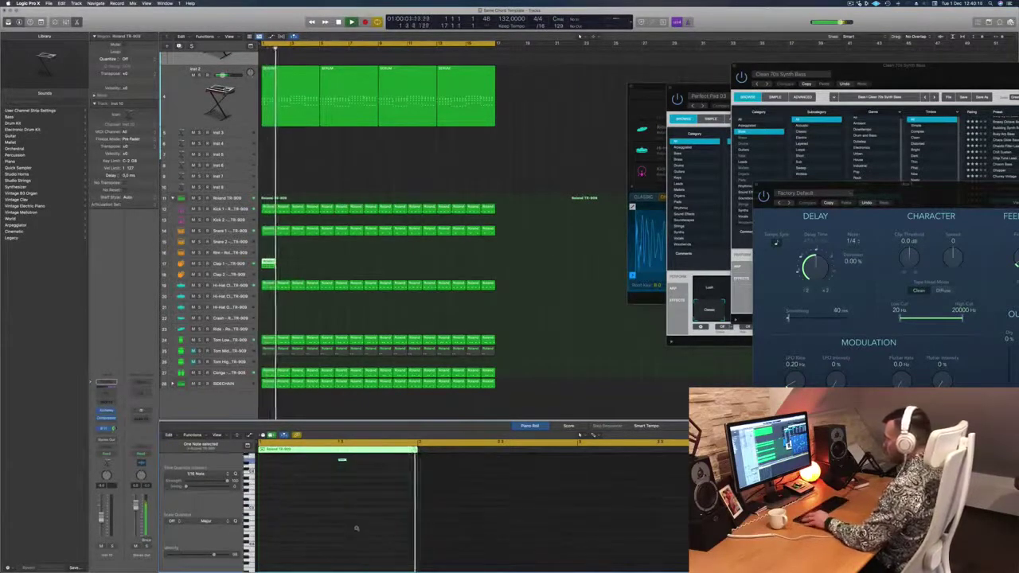
Transpose the single note in the clap region down one octave and replay from the start.
scroll(356, 529, up, 3)
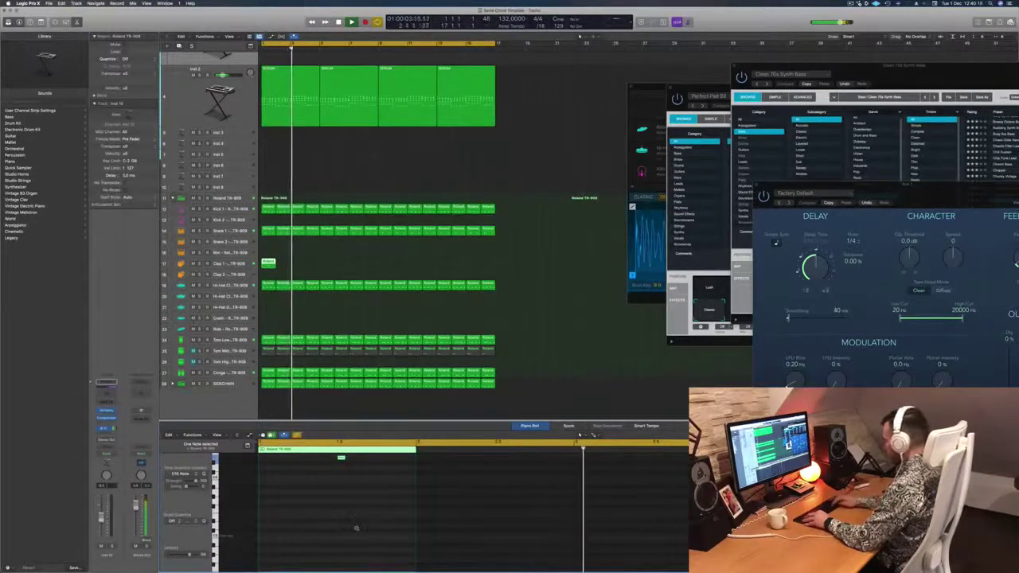
key(alt+shift+Down)
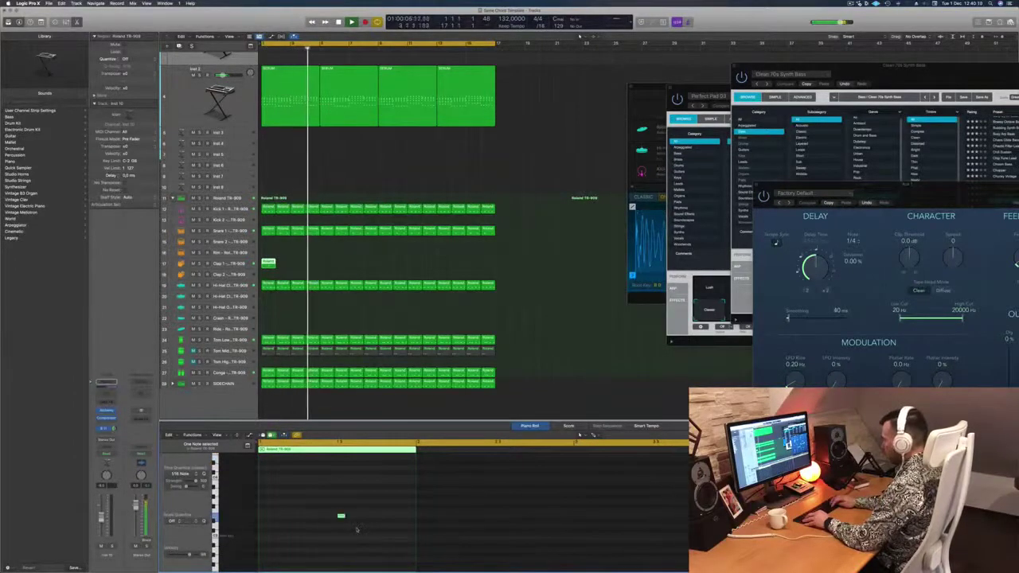
key(Return)
Move the one-bar clap region from the Clap 1 track down to the Clap 2 track and select that track.
click(227, 264)
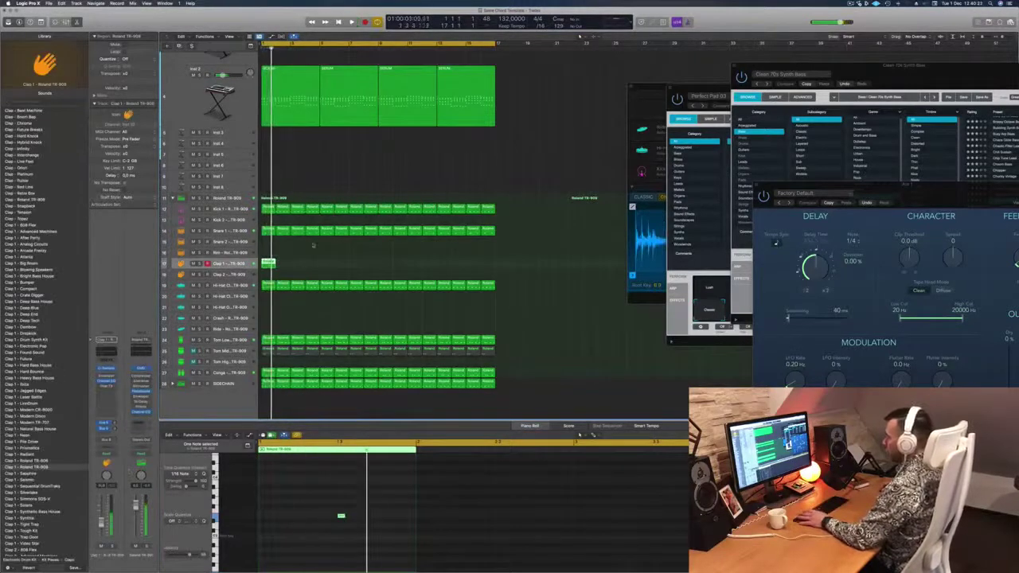
drag(267, 262, 268, 274)
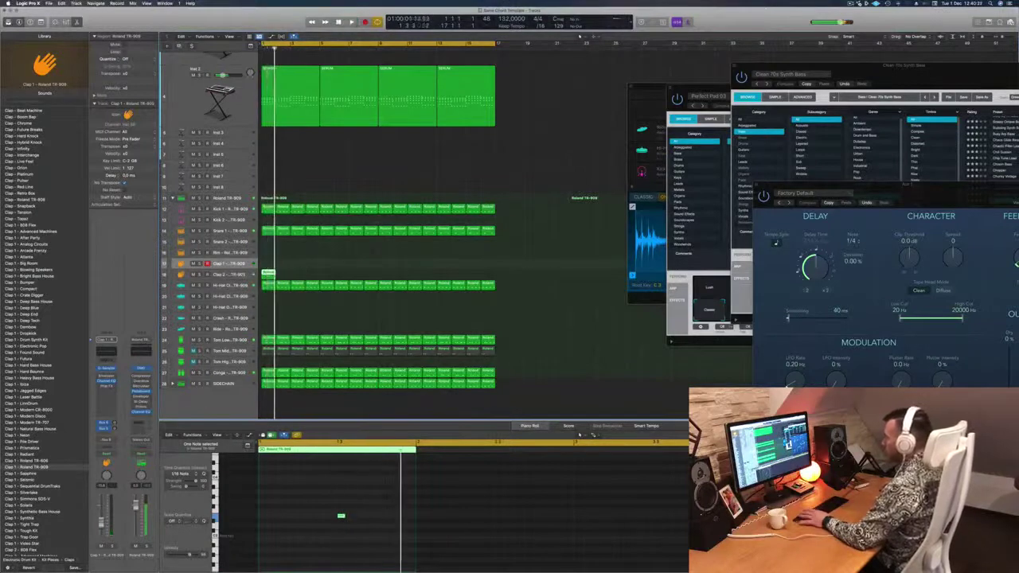
click(220, 275)
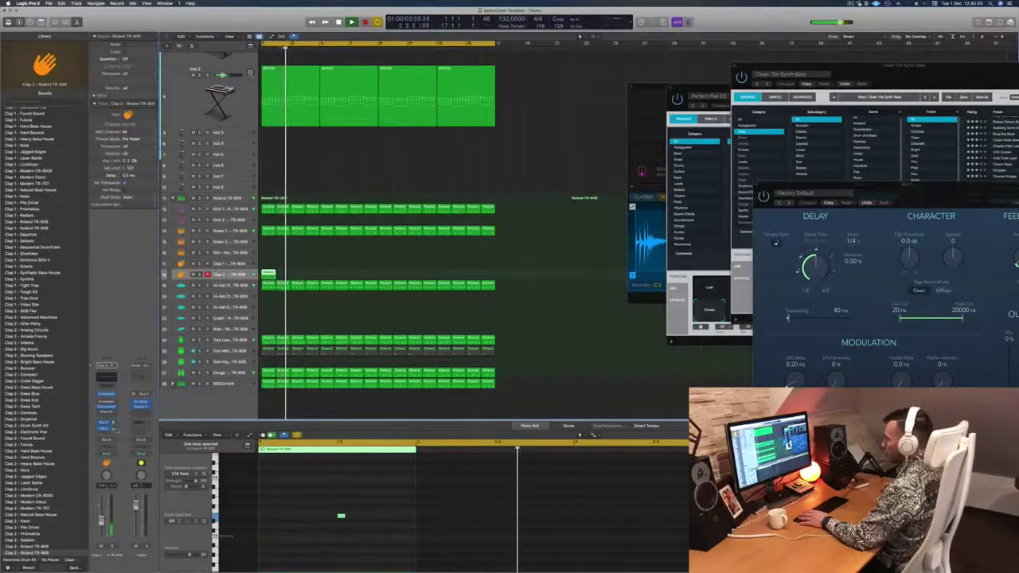
Repeat the one-bar clap region along the Clap 2 track up to bar 17 and replay it with the beat.
drag(271, 275, 390, 280)
drag(386, 275, 386, 275)
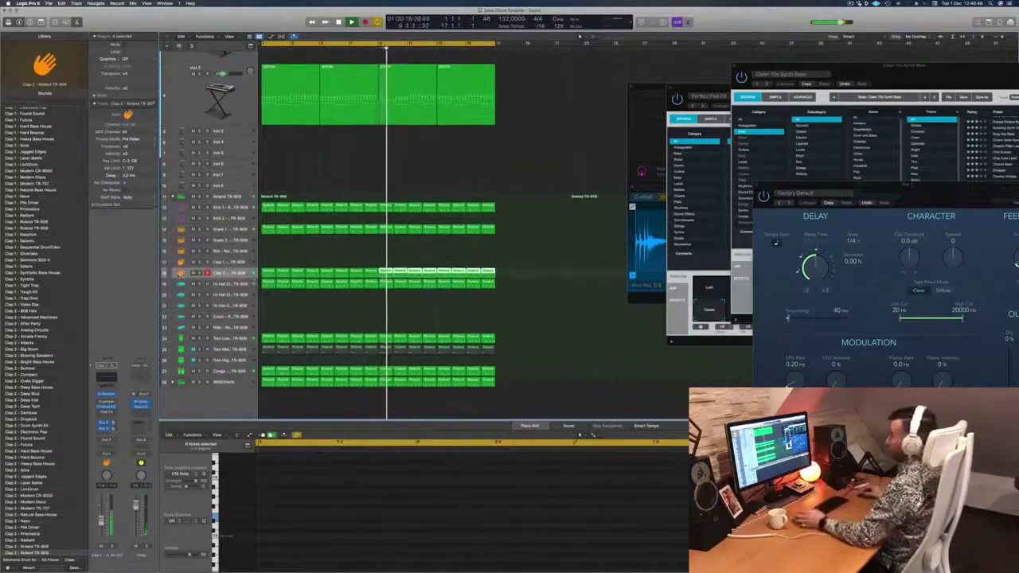
key(Return)
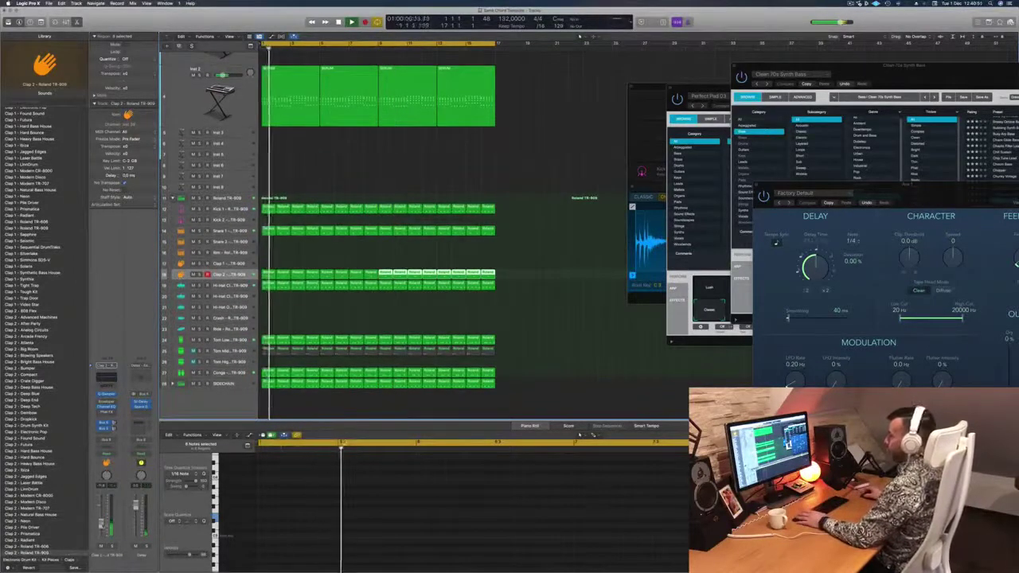
click(538, 339)
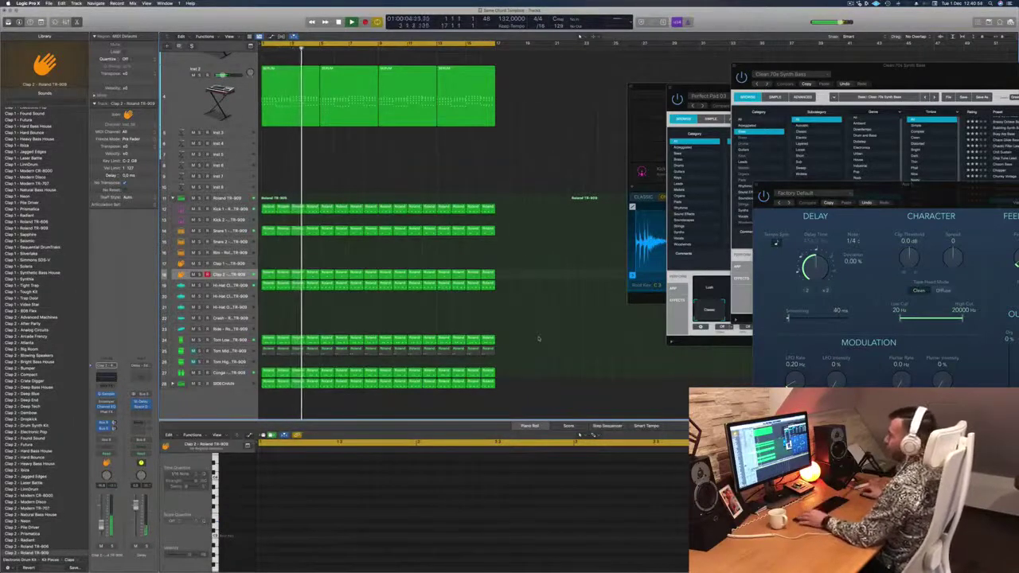
Copy the first bass region onto the empty third track and delete its notes except one every half bar.
scroll(536, 252, up, 2)
scroll(535, 253, up, 10)
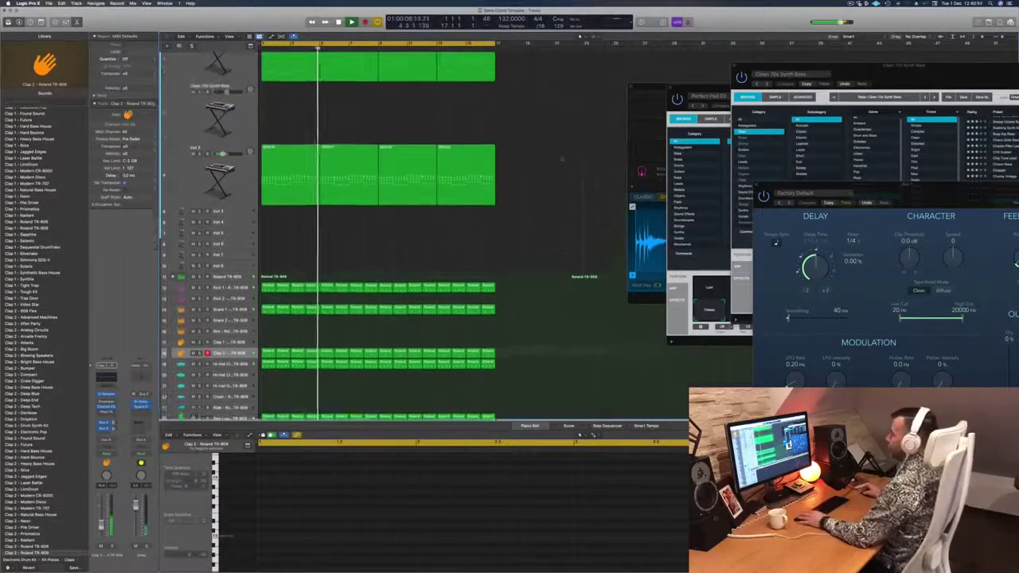
key(Return)
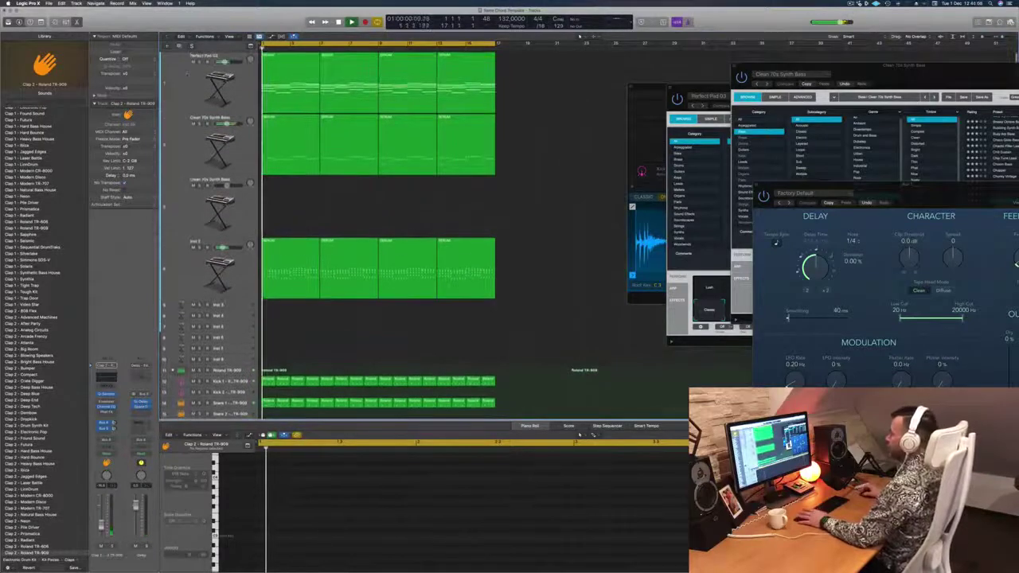
click(278, 164)
drag(274, 187, 275, 191)
drag(264, 482, 319, 503)
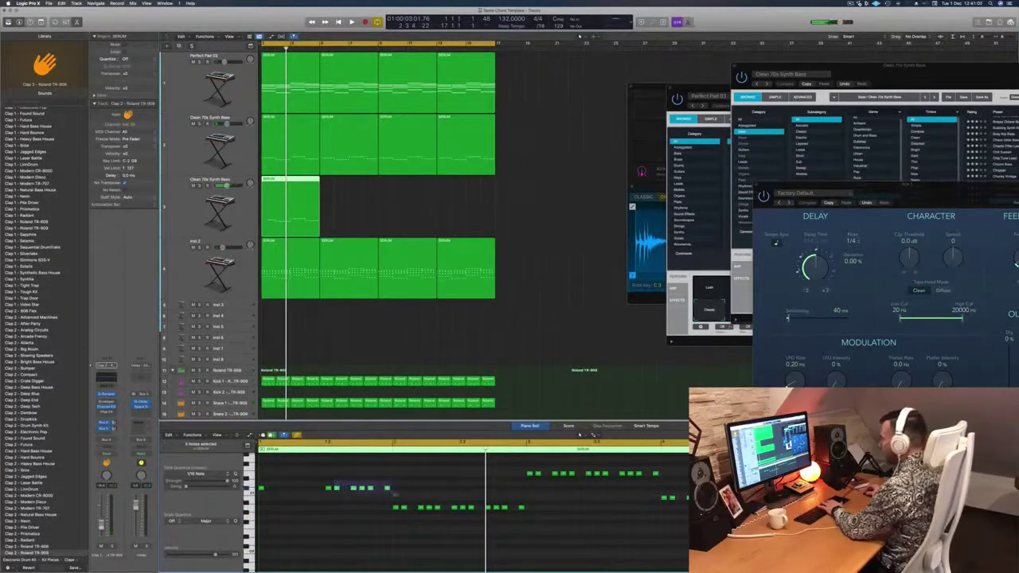
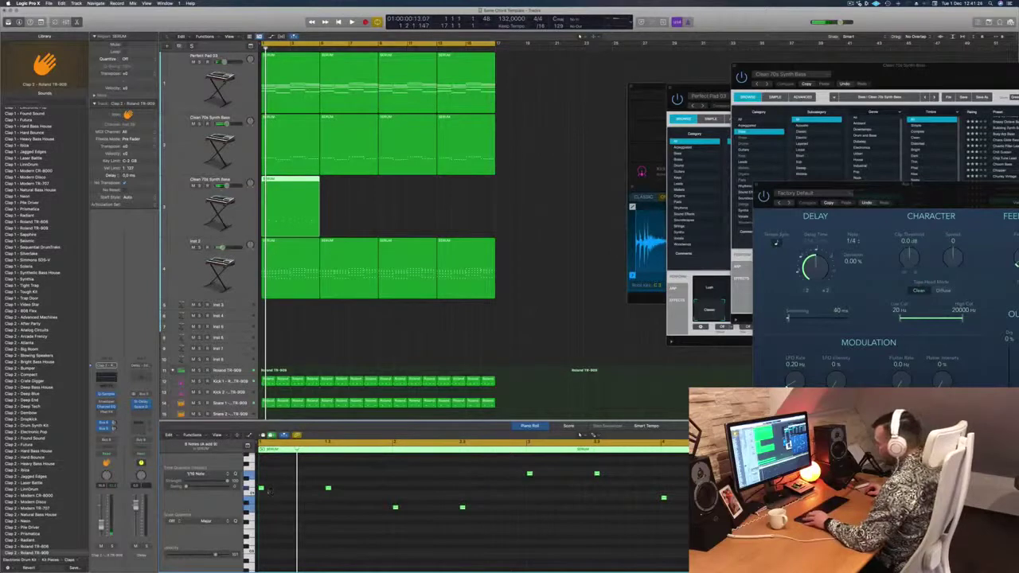
Lengthen all remaining notes in the copied bass region and repeat the region along the third track up to bar 17.
drag(267, 490, 283, 494)
key(space)
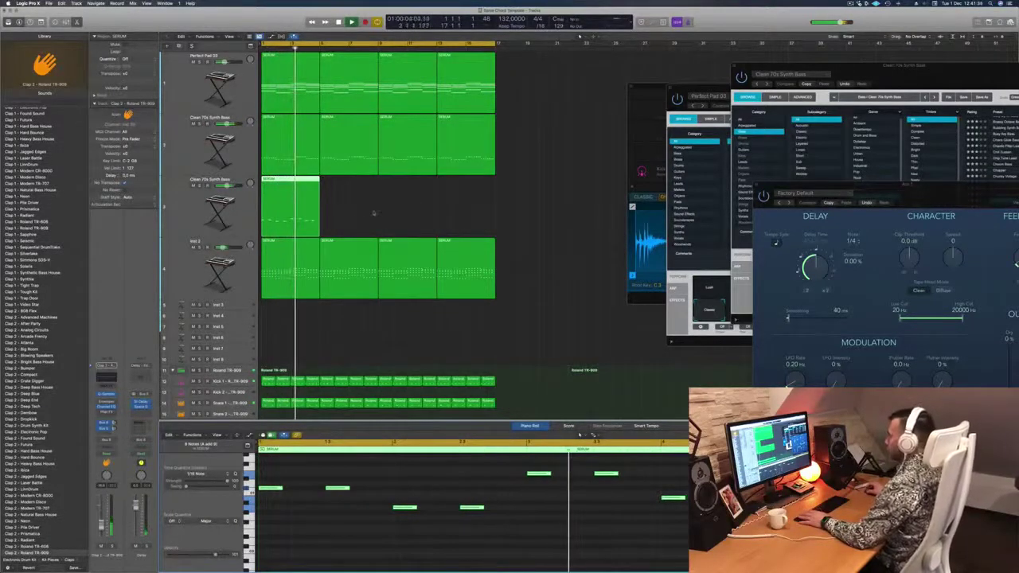
drag(291, 180, 353, 191)
mouse_move(412, 205)
mouse_down()
mouse_move(287, 207)
mouse_move(302, 182)
mouse_move(404, 192)
mouse_up()
key(space)
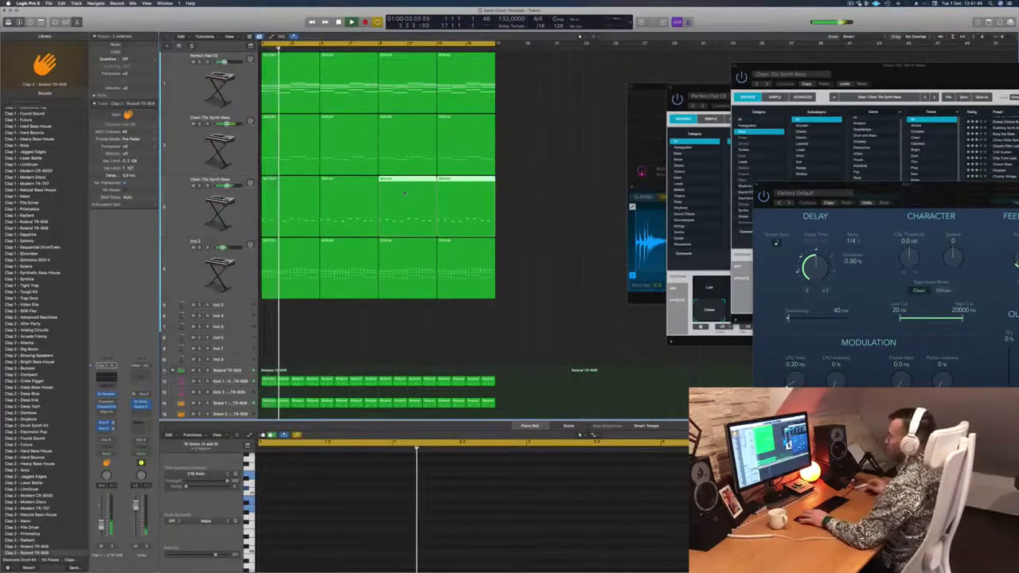
Open Alchemy on the third track and audition the Clean 70s Synth Bass performance snapshots, ending on the Warm Growl one.
click(188, 205)
key(space)
key(space)
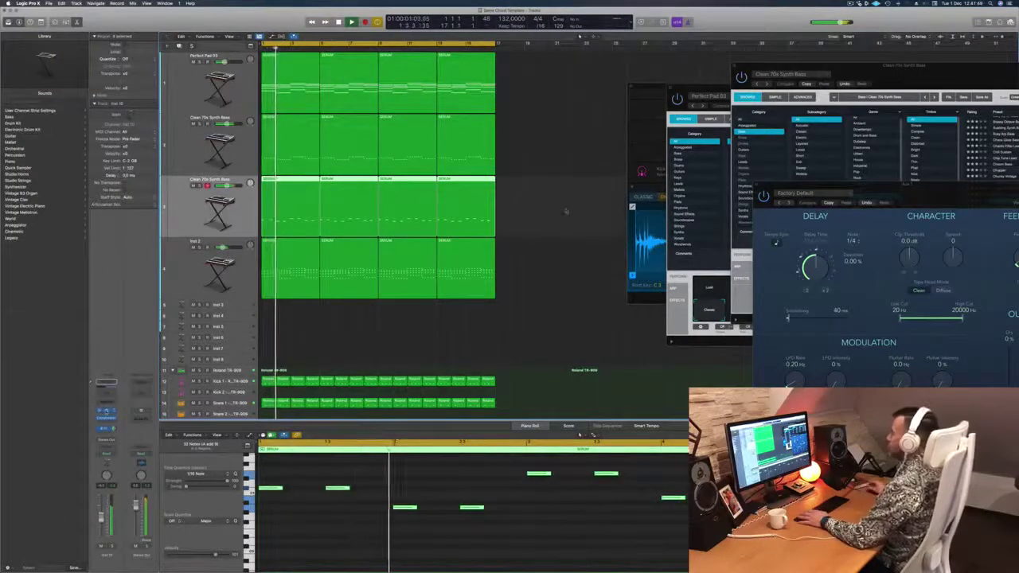
click(106, 412)
drag(532, 90, 551, 118)
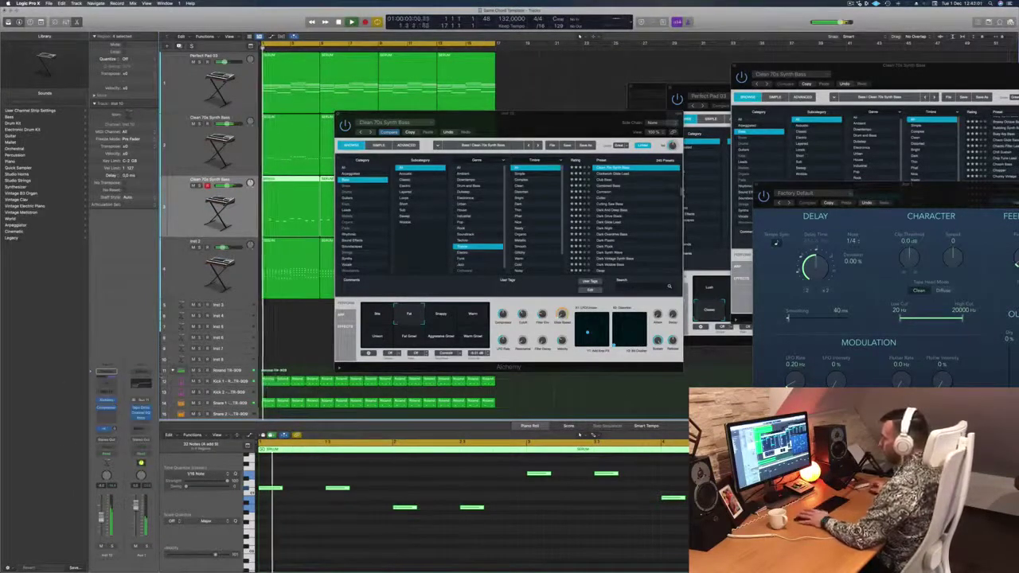
drag(532, 116, 649, 121)
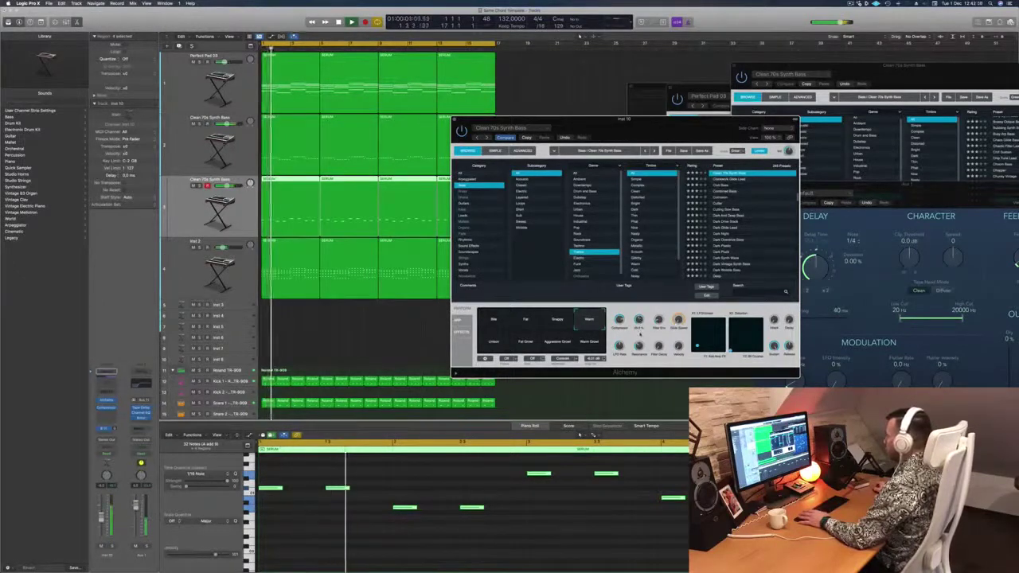
drag(683, 136, 673, 97)
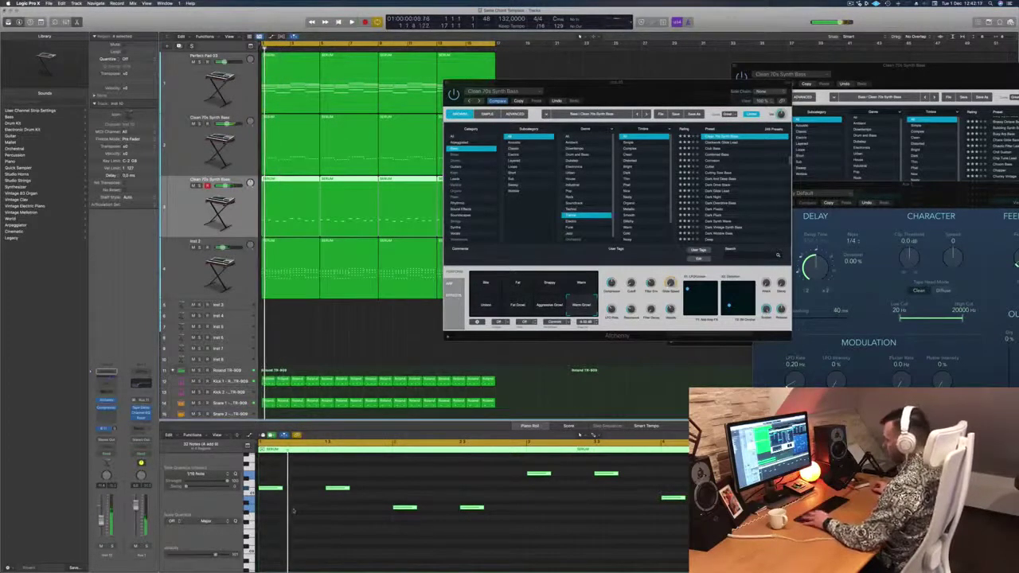
Duplicate all notes of the third track's bass regions into the gaps between the existing notes and play the result.
key(super+a)
click(323, 366)
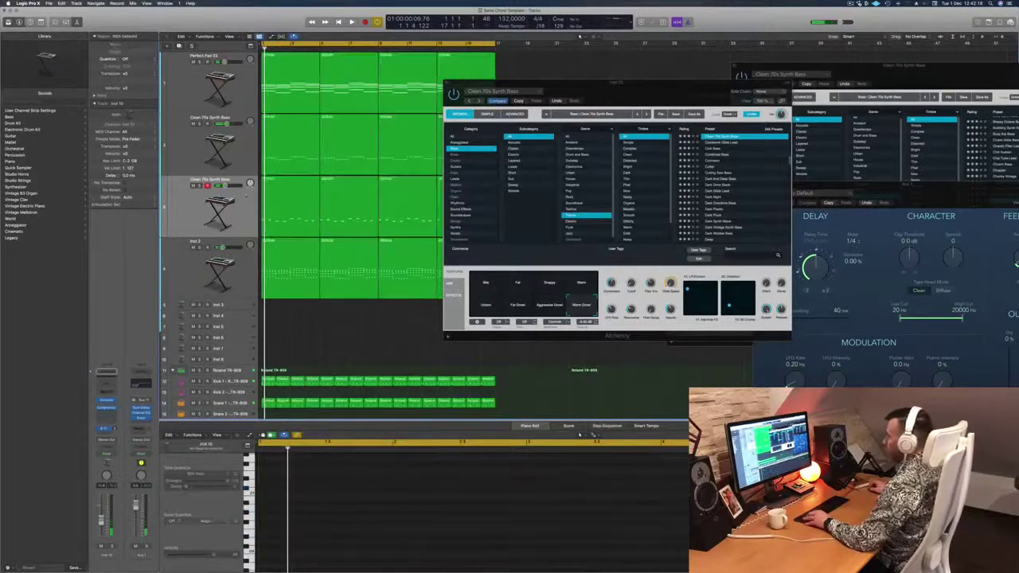
click(246, 197)
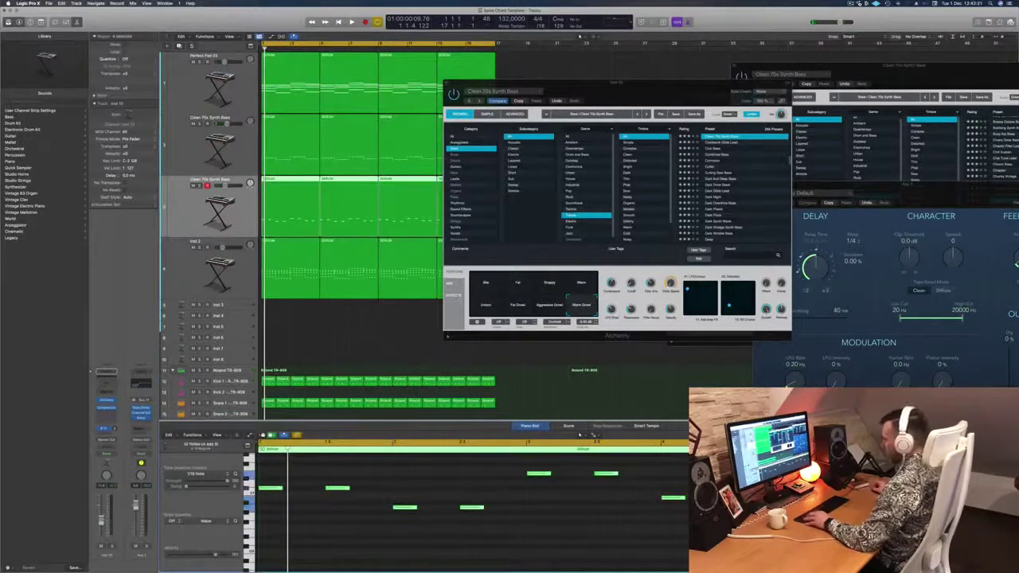
key(super+a)
drag(271, 489, 308, 495)
key(space)
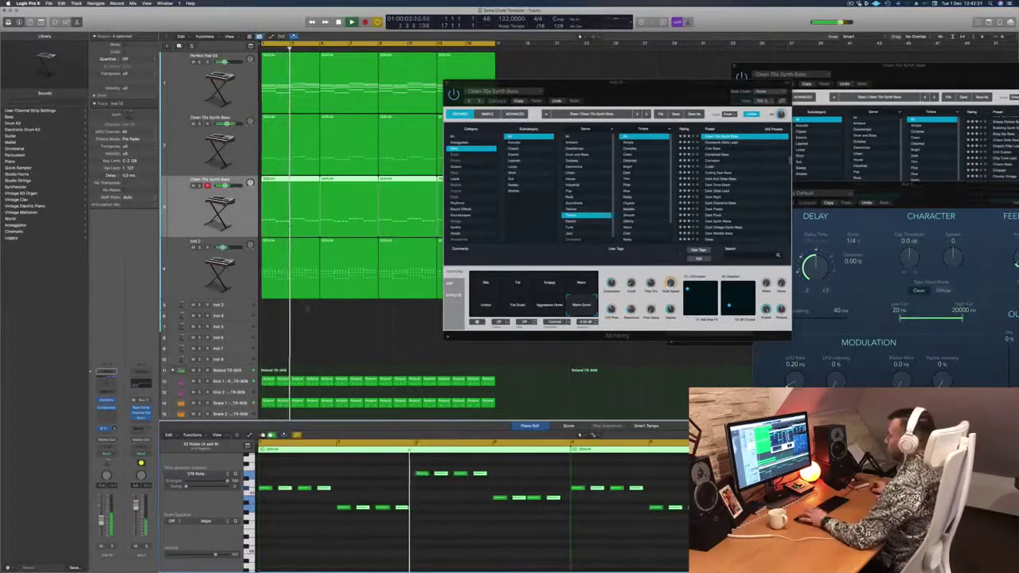
Undo the bass note duplication, move the Alchemy window aside and replay from the start.
drag(654, 94, 700, 85)
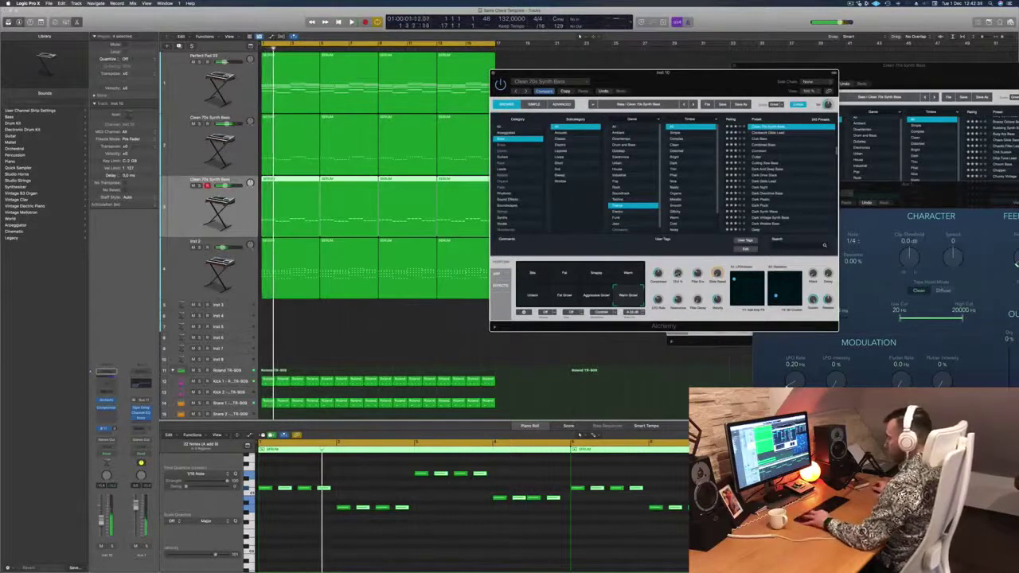
drag(700, 85, 665, 137)
key(Return)
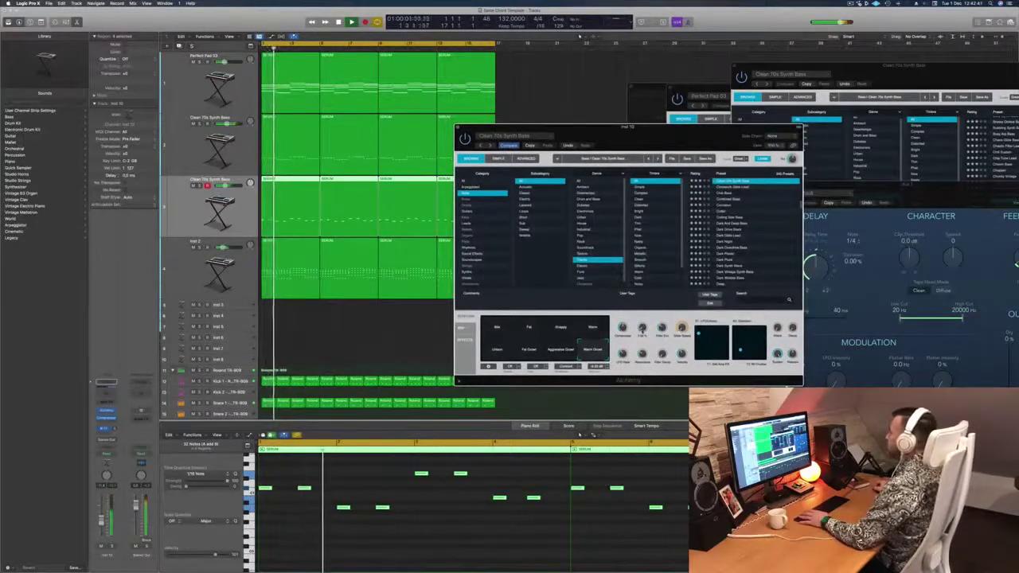
drag(625, 128, 665, 128)
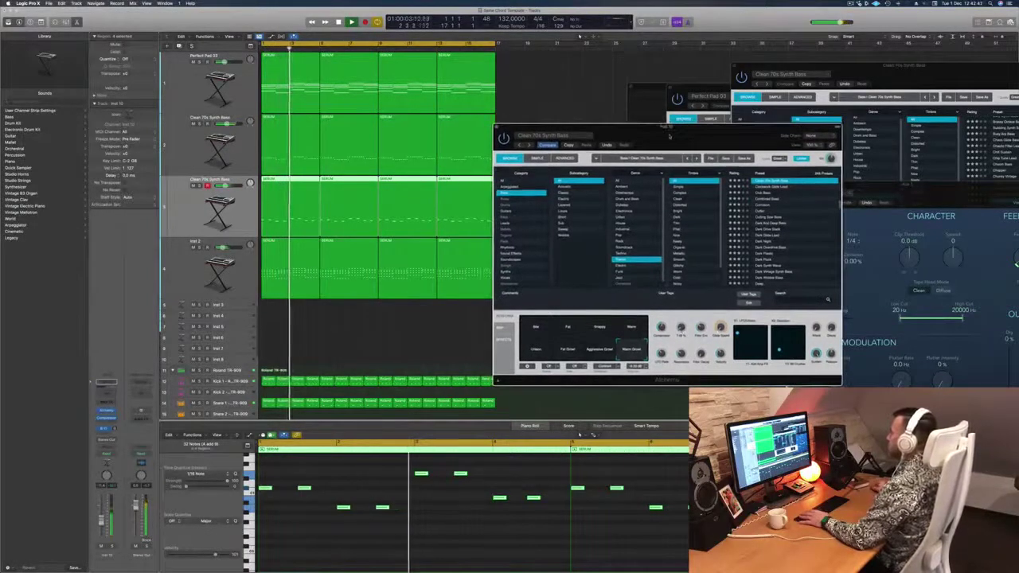
key(Return)
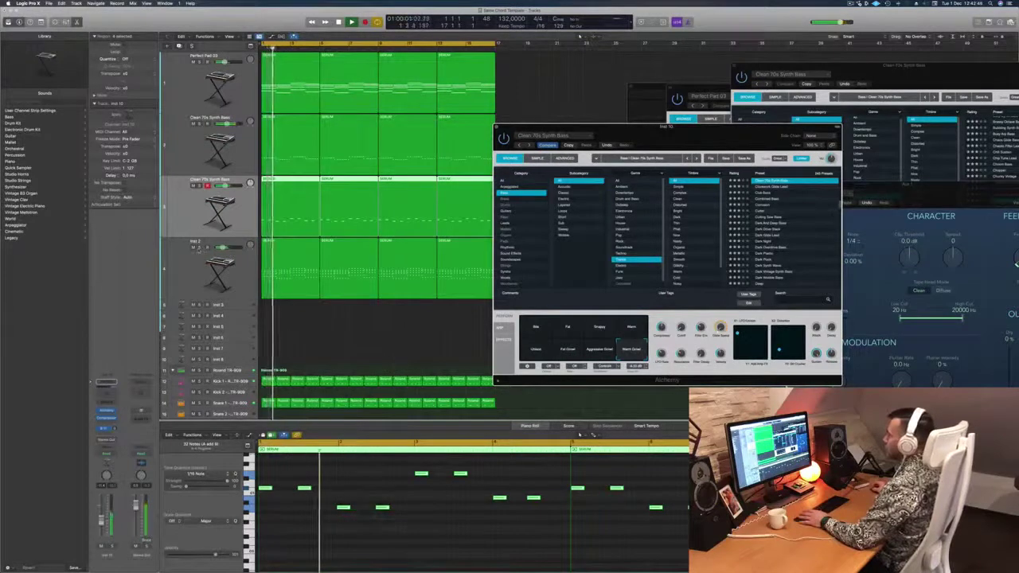
Compare the layers by briefly soloing Inst 2 and the two Clean 70s Synth Bass tracks together, then clear the solos.
click(198, 248)
click(197, 249)
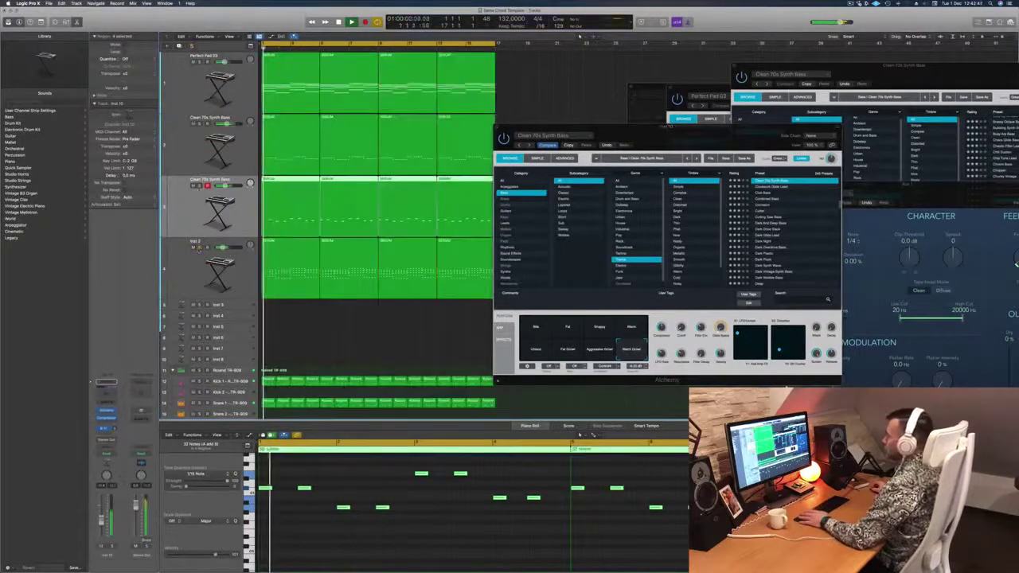
click(199, 186)
click(199, 124)
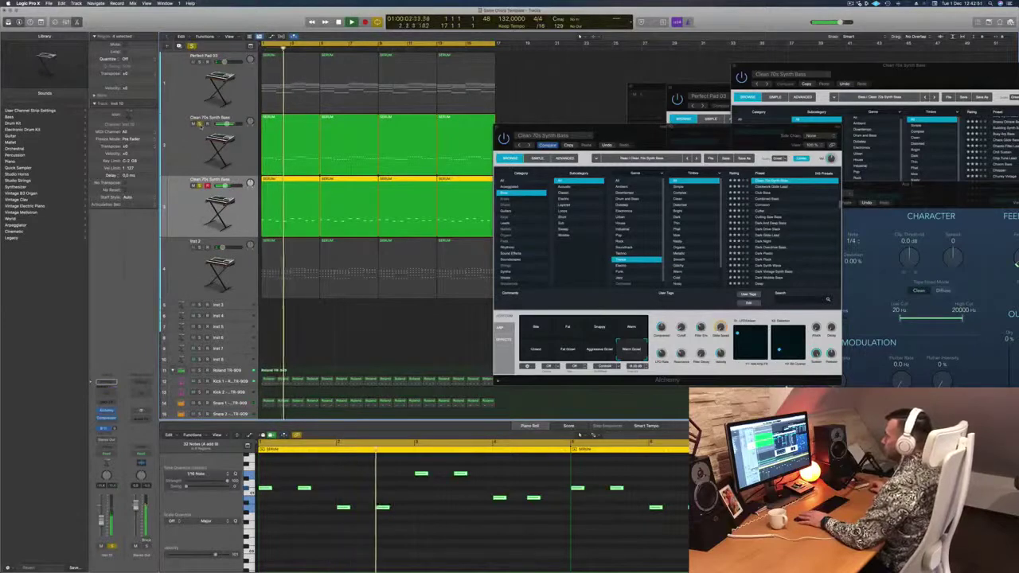
click(199, 124)
click(199, 186)
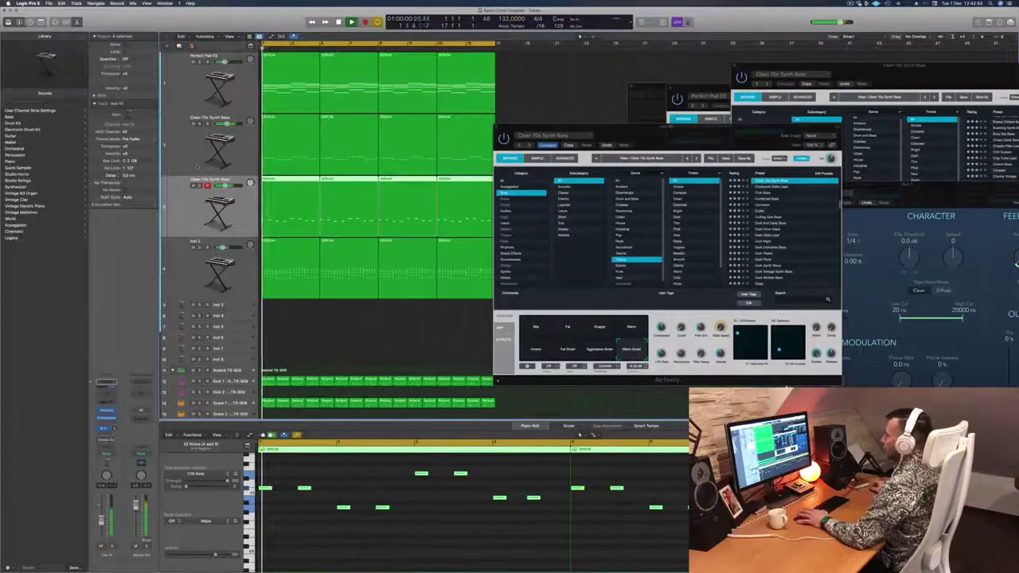
Add a Channel EQ to the first Clean 70s Synth Bass track with a 53 Hz low cut at 12 dB/Oct, then close it.
click(198, 164)
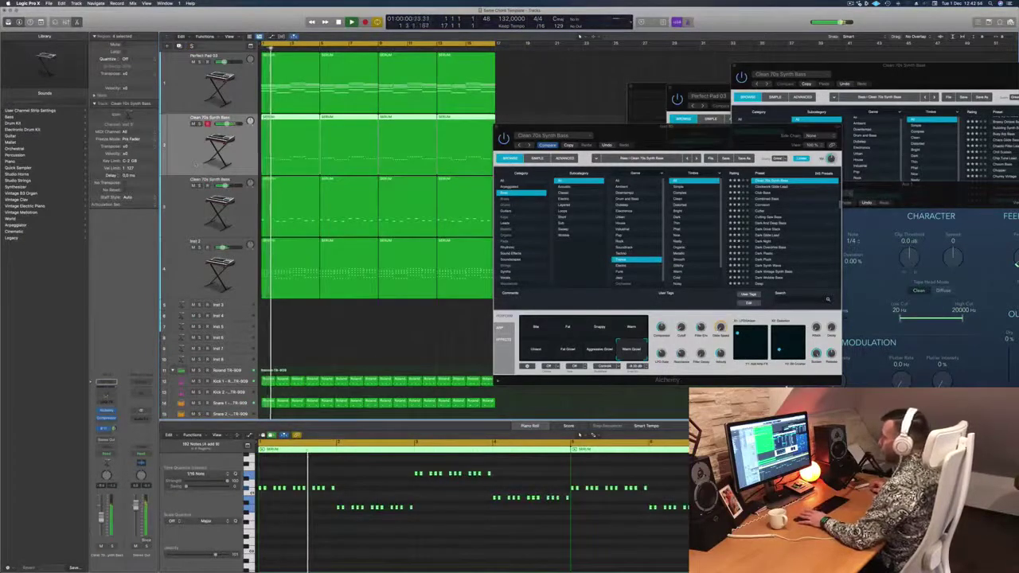
click(106, 383)
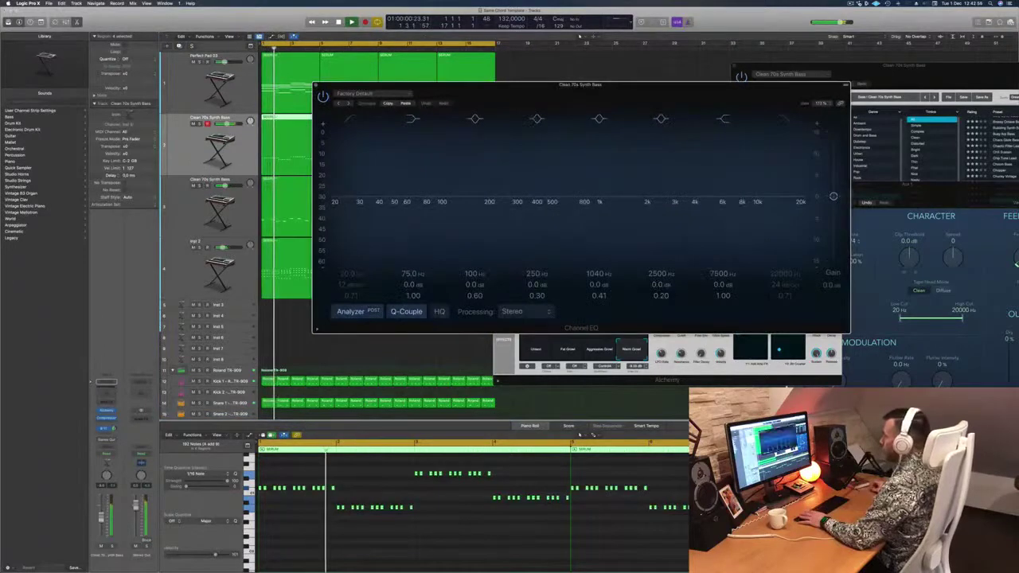
click(348, 118)
mouse_move(403, 176)
mouse_down()
mouse_move(438, 177)
mouse_move(420, 179)
mouse_up()
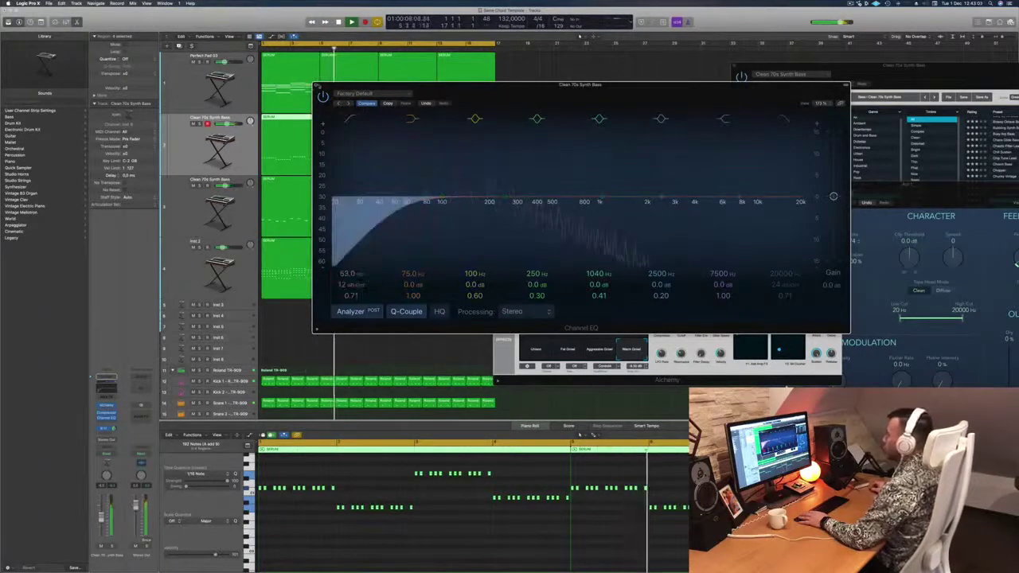
click(317, 85)
key(Return)
Add a Channel EQ to the Inst 2 track with a low cut and a wide +1.2 dB boost at 186 Hz.
click(220, 272)
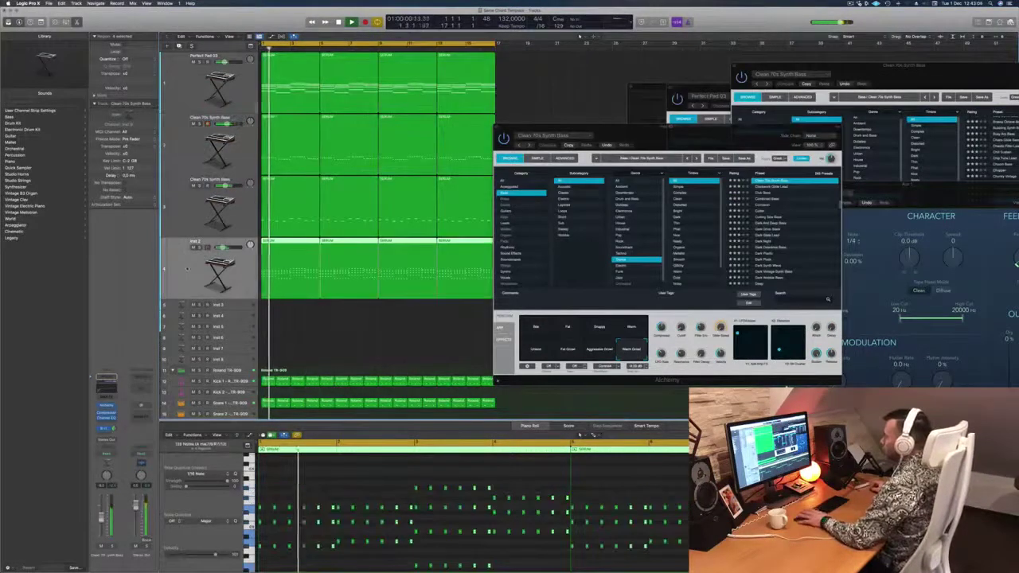
click(107, 418)
key(Return)
click(351, 119)
drag(355, 173, 448, 173)
drag(427, 209, 475, 208)
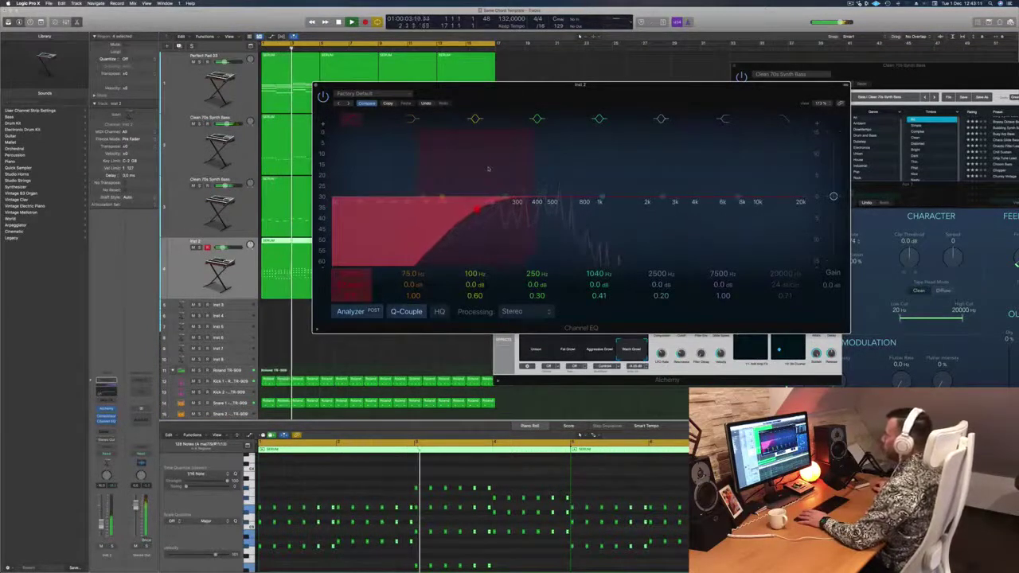
drag(504, 196, 481, 192)
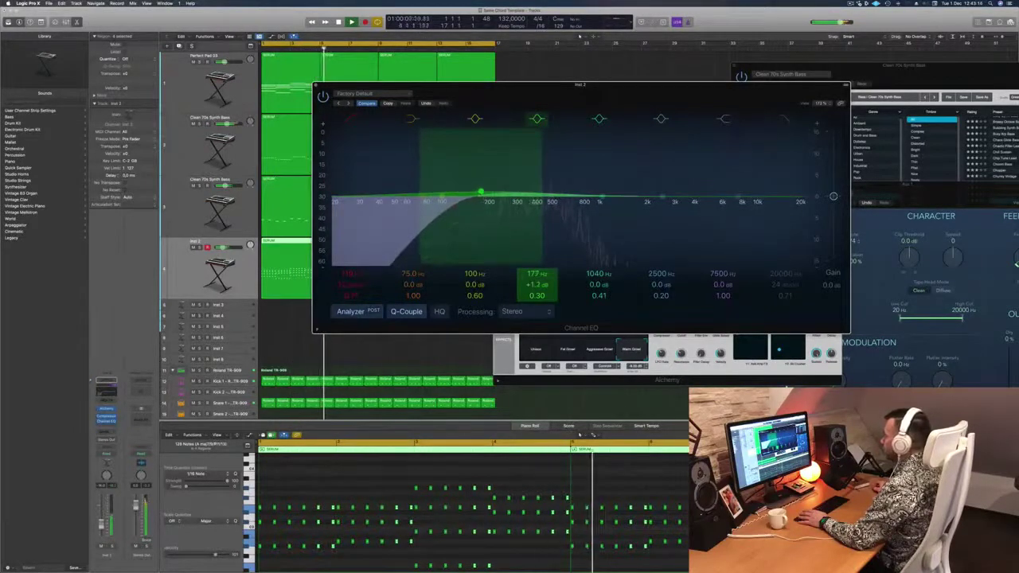
drag(481, 192, 484, 191)
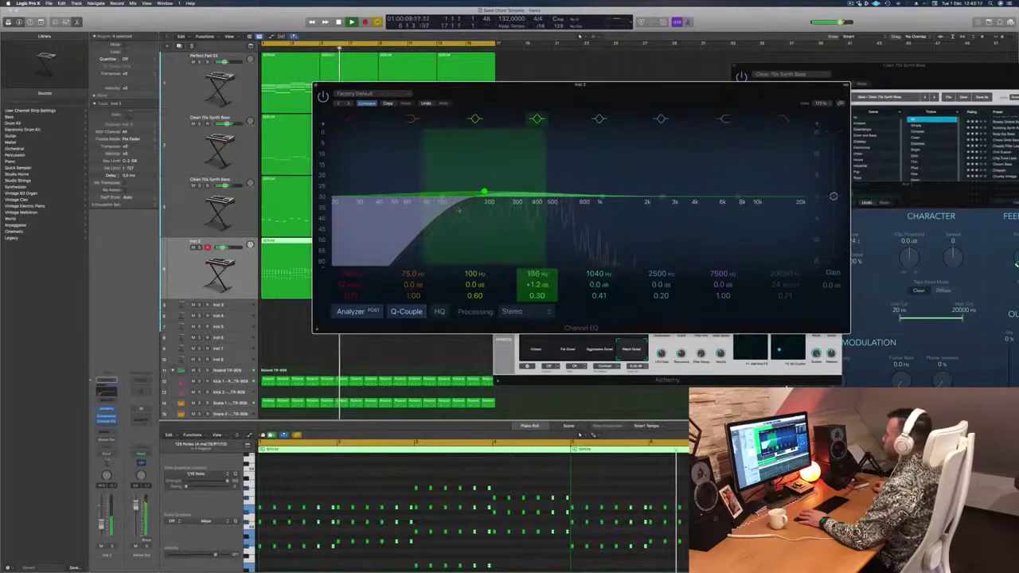
Close the Channel EQ and rename the Inst 2 track to Stabs while replaying the loop from the start.
click(315, 85)
key(Return)
click(200, 247)
key(ctrl+s)
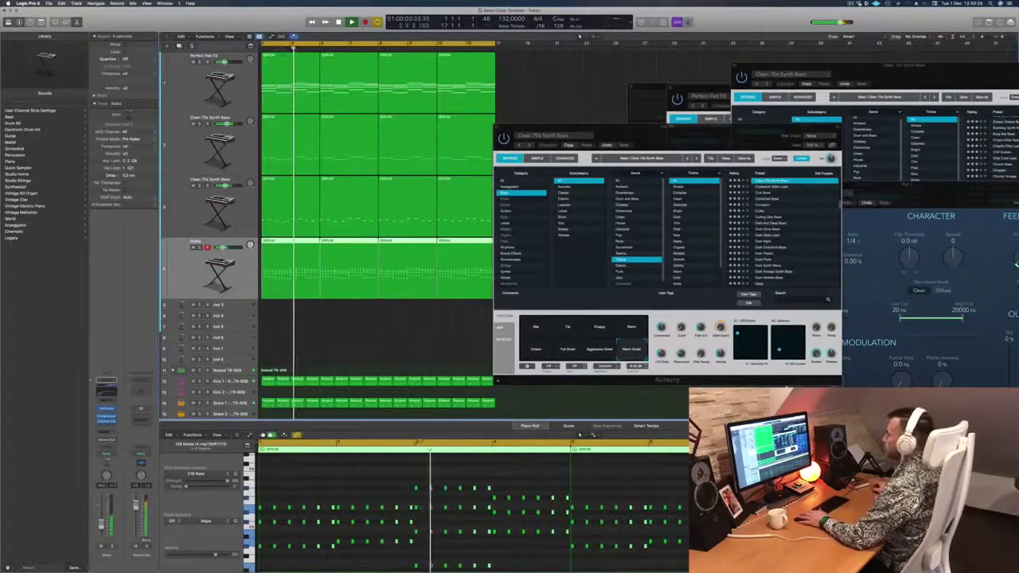
Solo the second Clean 70s Synth Bass track briefly, then clear the solo and play the full mix.
click(186, 199)
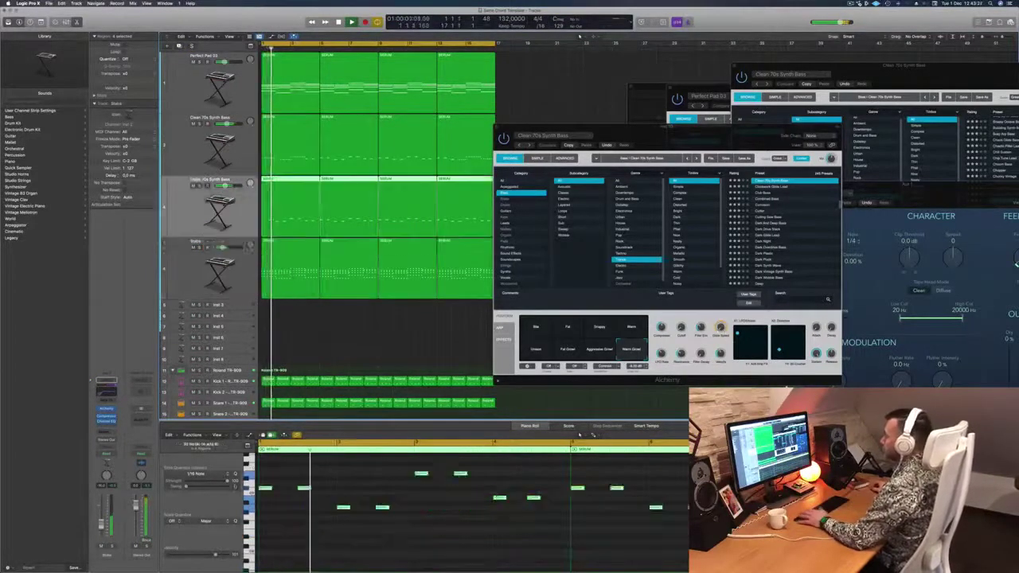
click(200, 186)
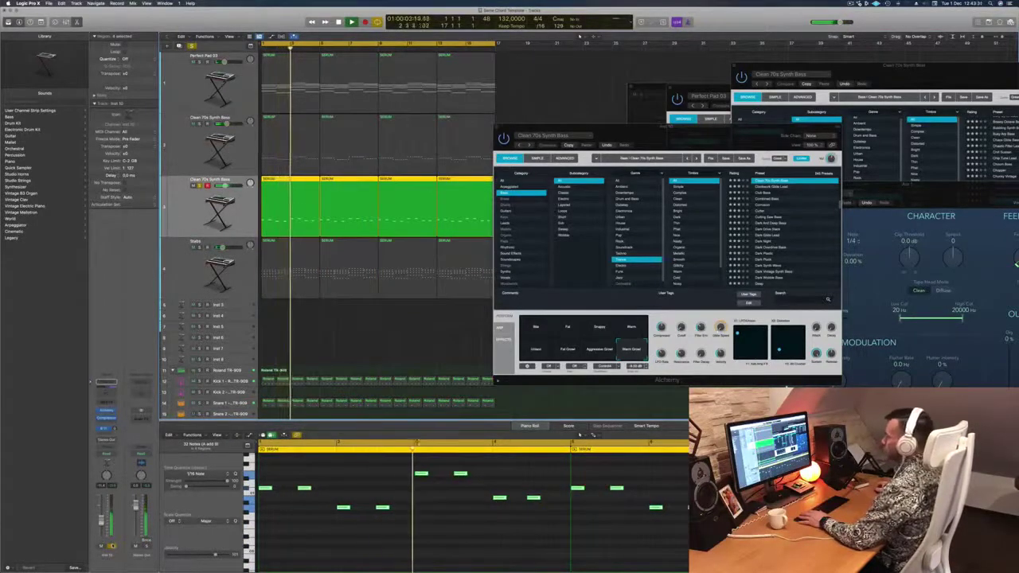
key(super+a)
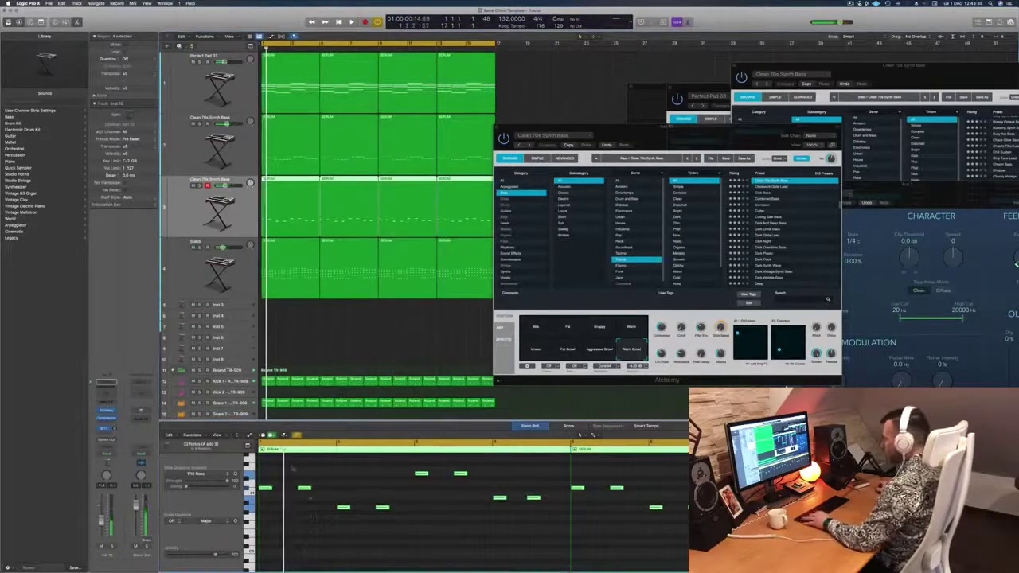
drag(273, 487, 277, 498)
key(space)
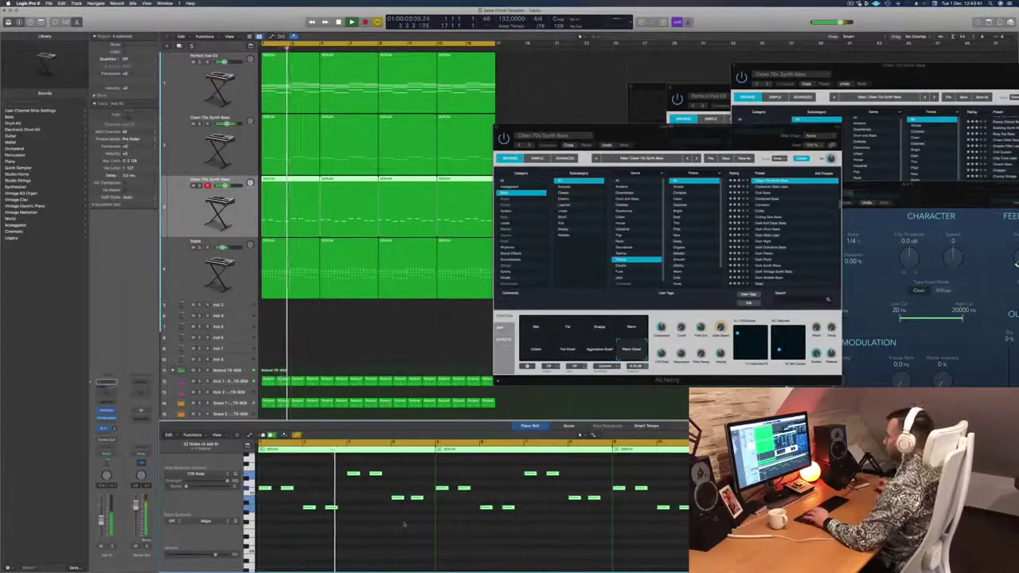
Adjust the filter envelope amount in the second Clean 70s Synth Bass track's Alchemy, replay from the start and close its window.
drag(667, 127, 649, 126)
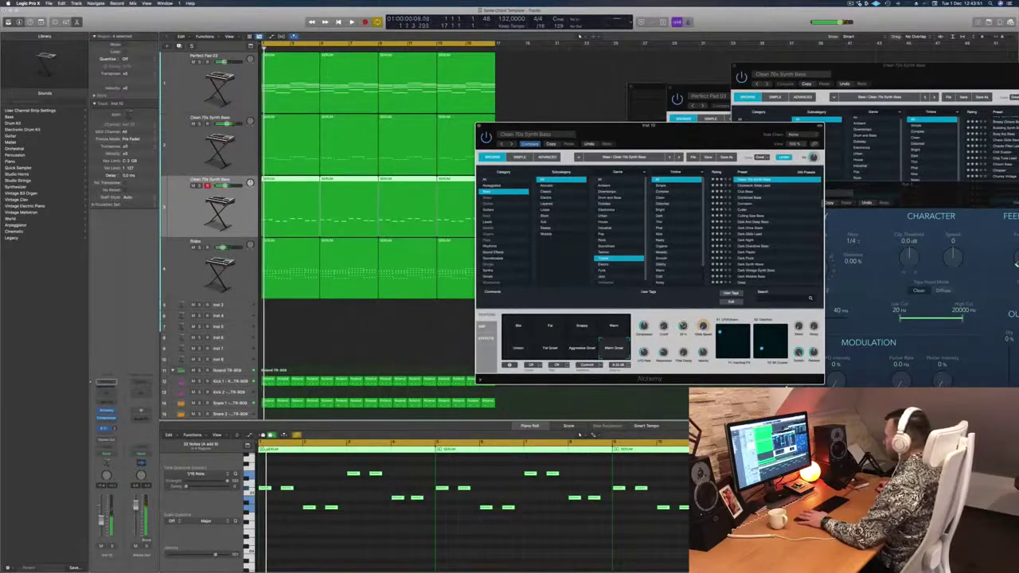
key(space)
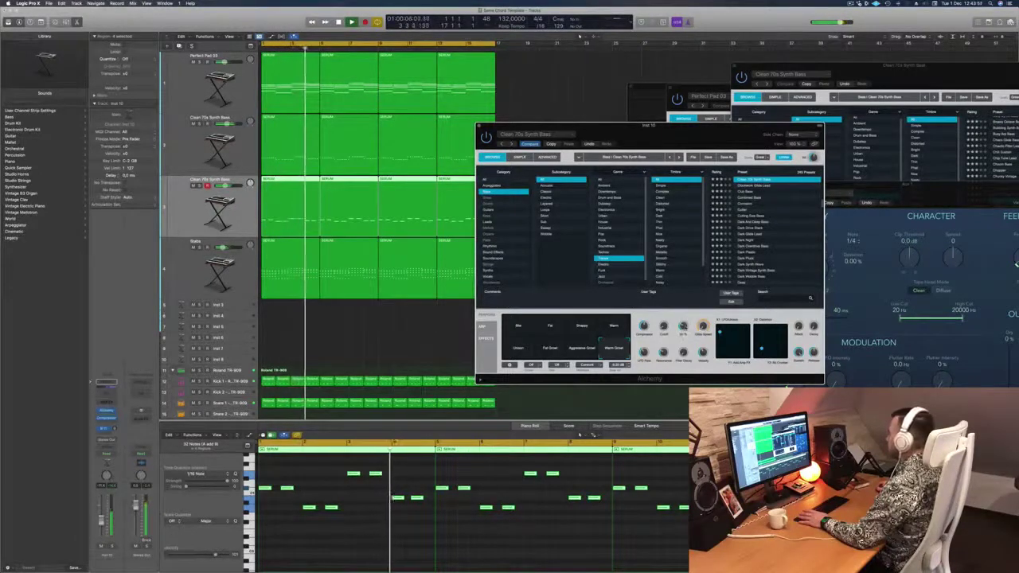
key(Return)
drag(689, 125, 710, 120)
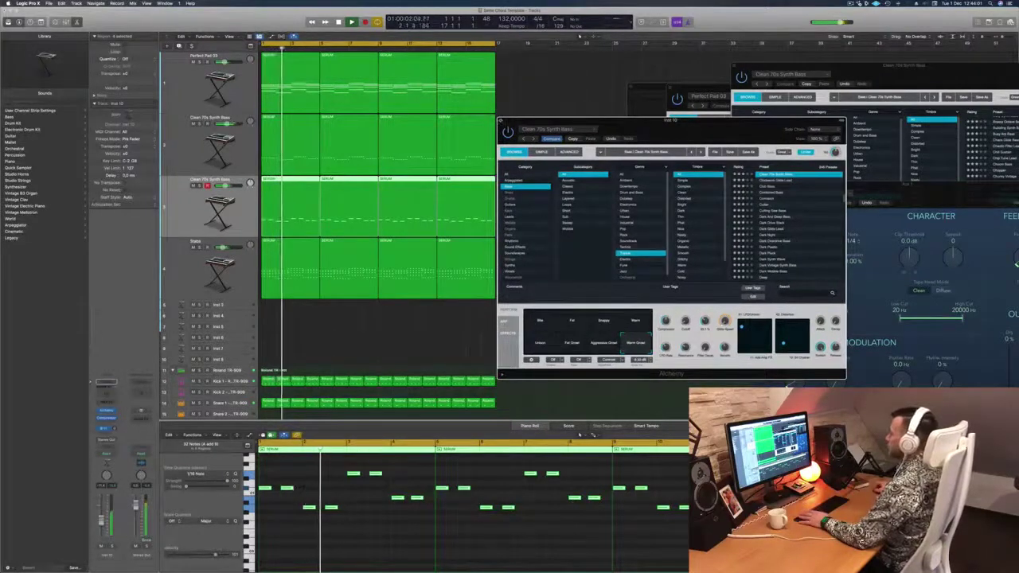
click(502, 121)
key(Down)
key(Return)
key(Up)
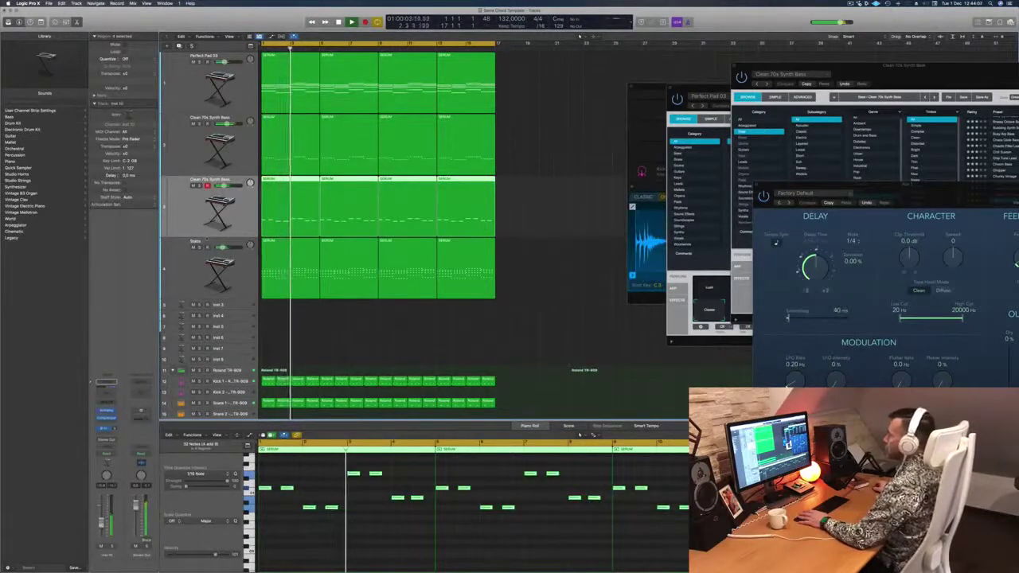
Select the first Clean 70s Synth Bass track, close its Alchemy window and move the Perfect Pad 03 window into view.
click(181, 145)
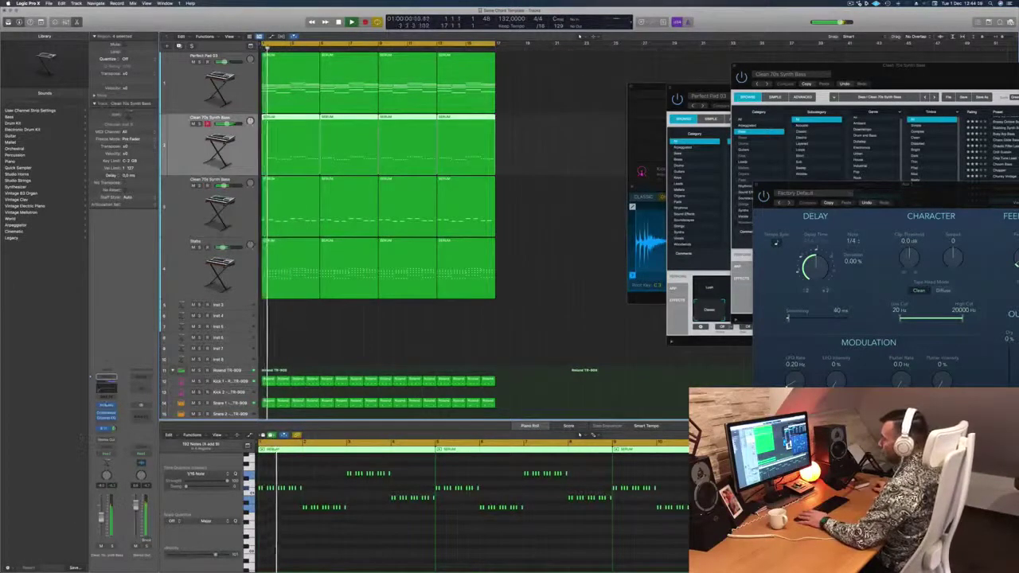
click(106, 406)
key(space)
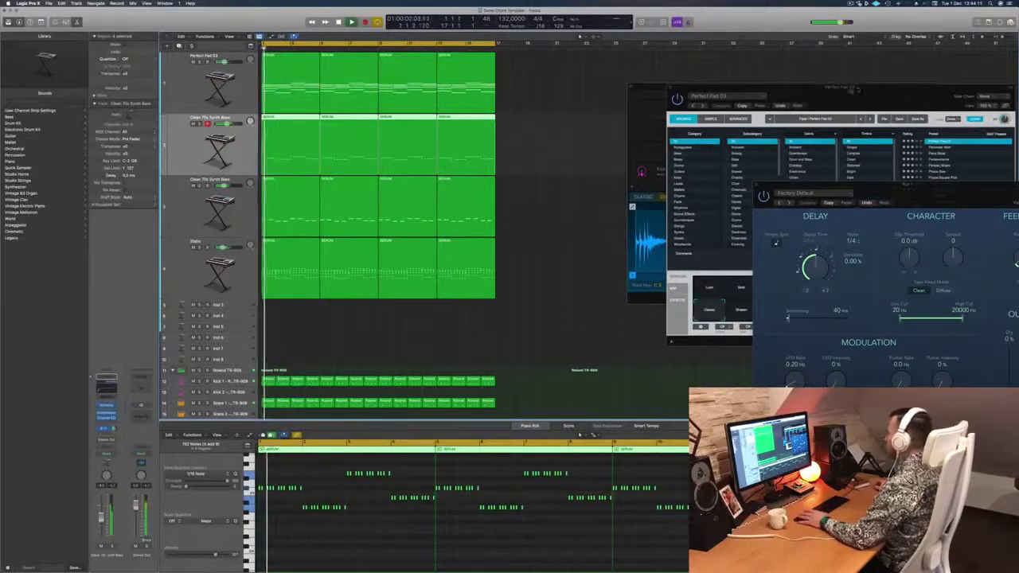
drag(848, 90, 665, 103)
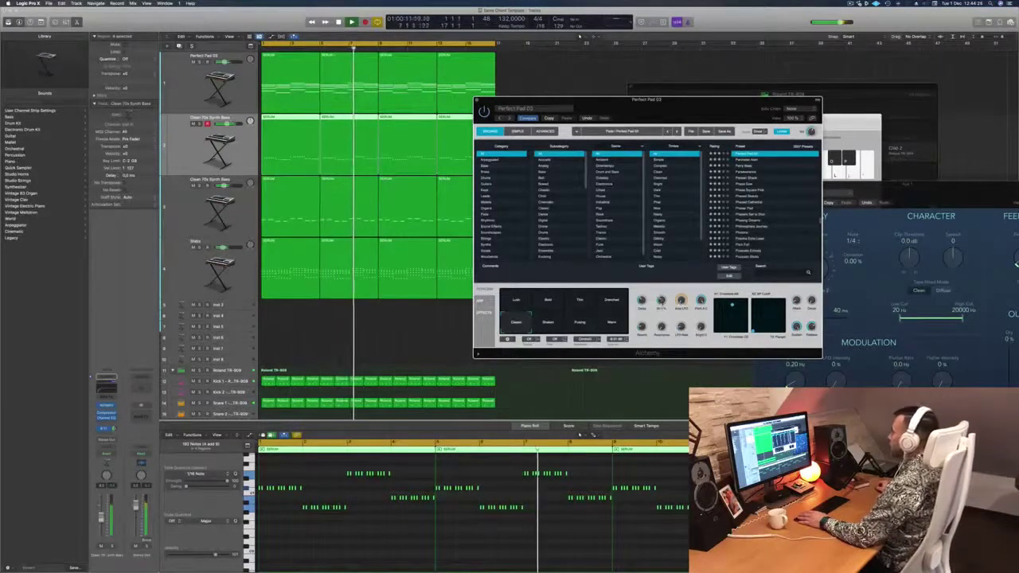
drag(626, 117, 501, 127)
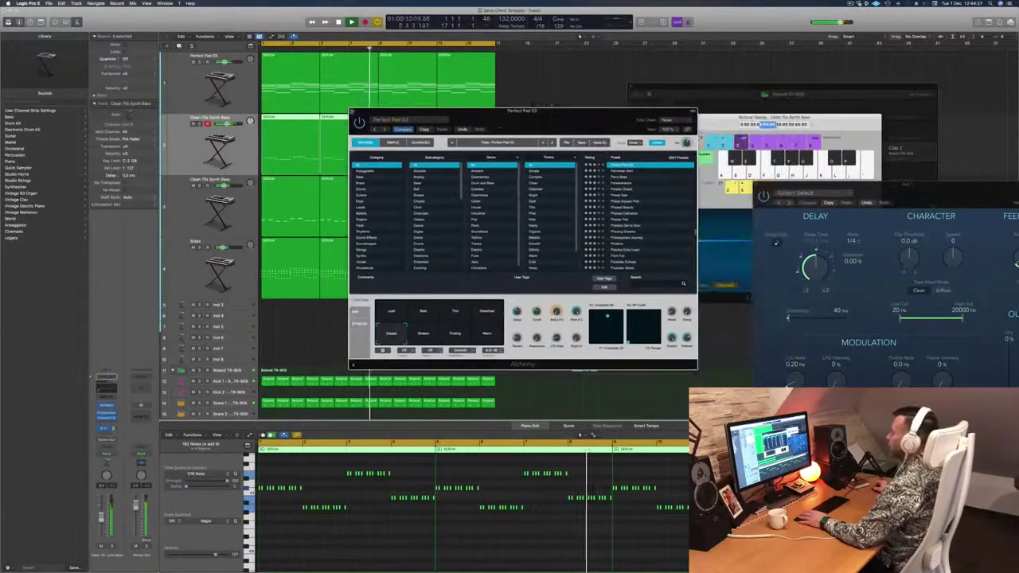
Duplicate the Perfect Pad 03 track and copy its chord regions onto the new track.
click(209, 78)
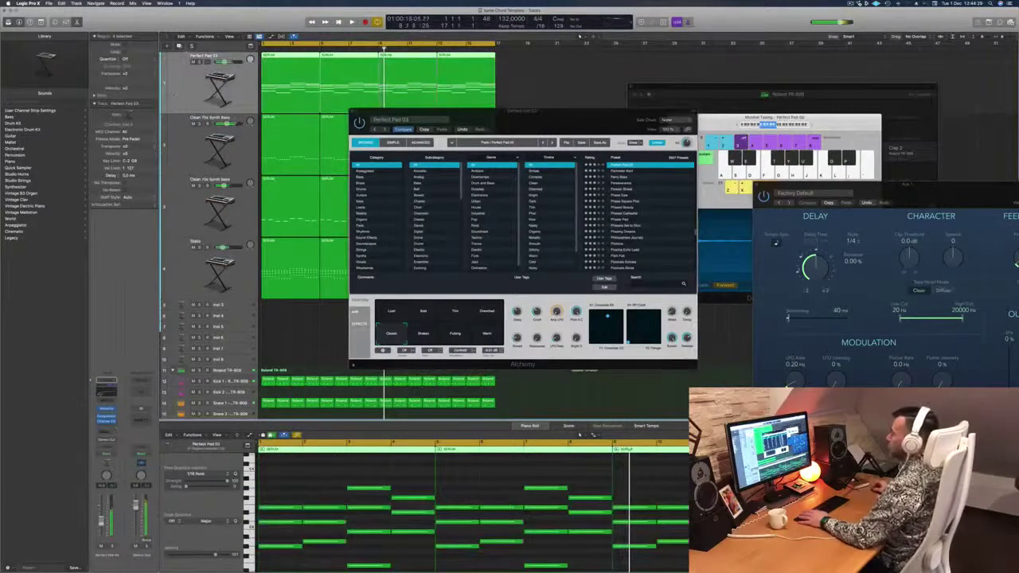
key(super+d)
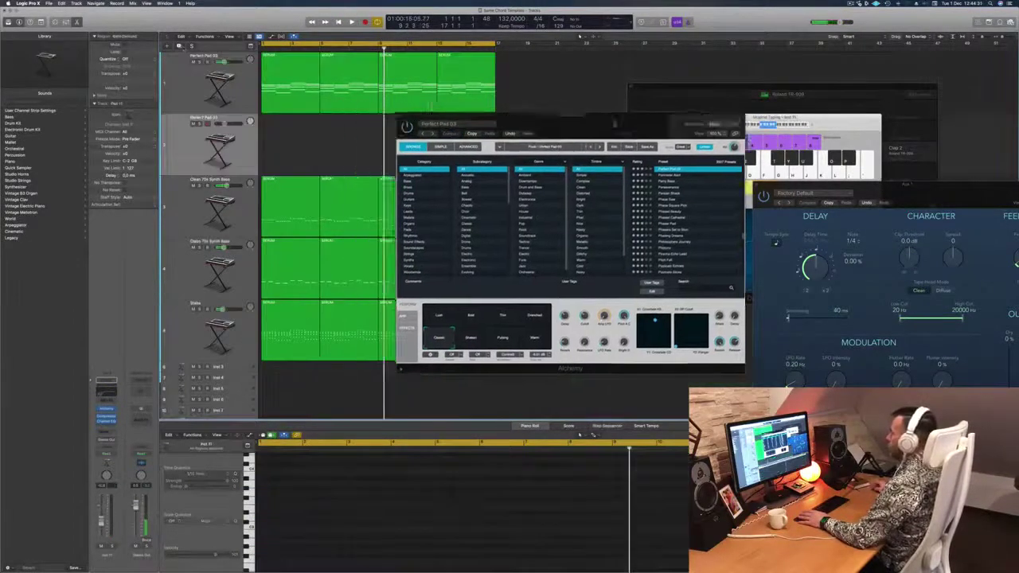
drag(562, 111, 262, 177)
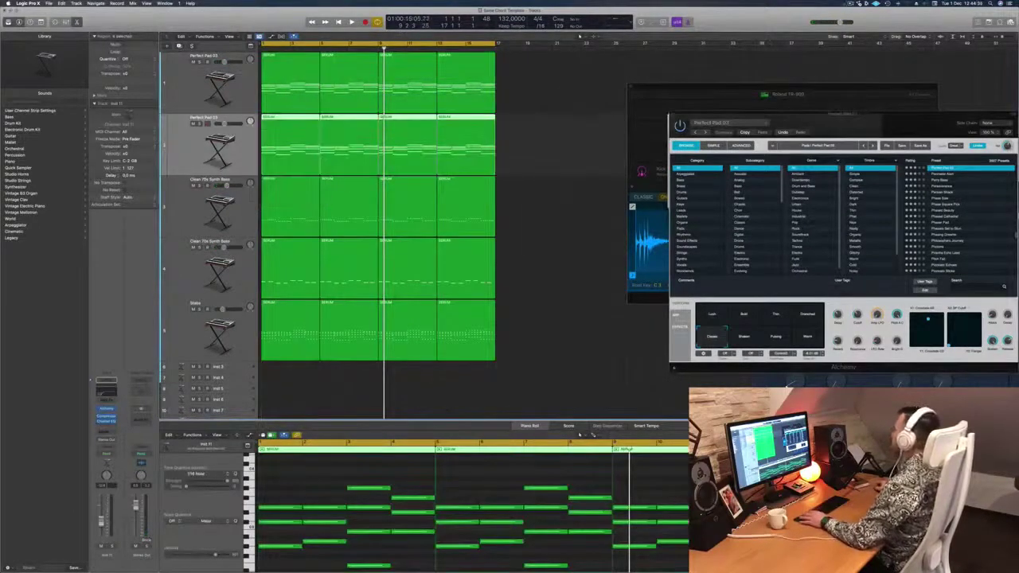
click(849, 3)
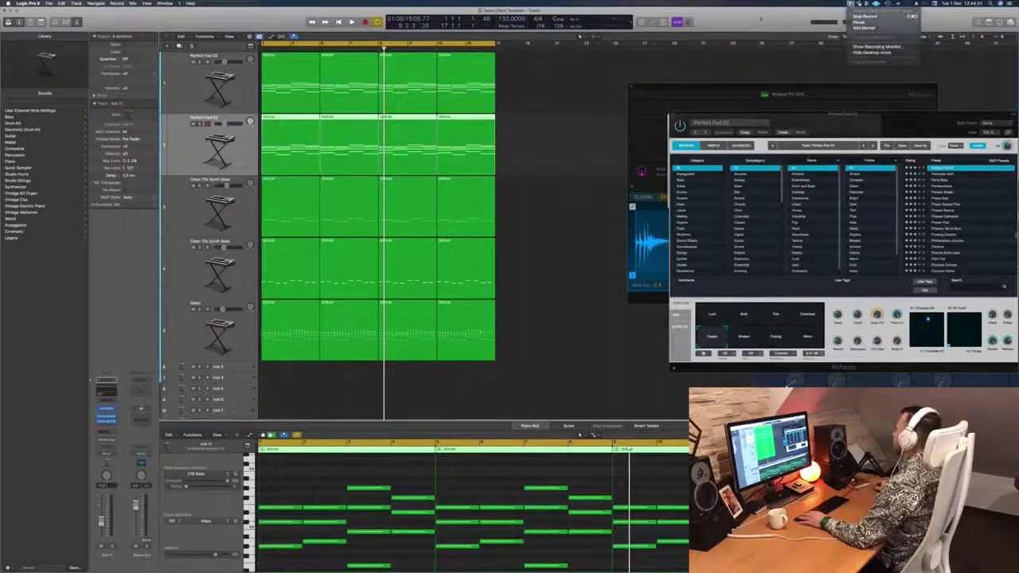
click(761, 18)
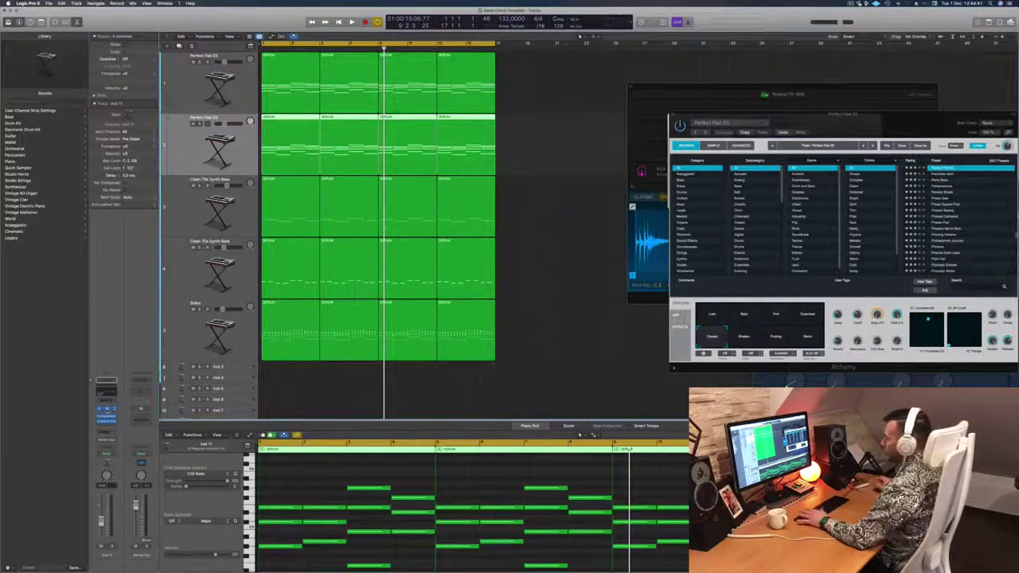
In the duplicated track's Alchemy, filter presets to Arpeggiated and Trance, load 1970s Modular Synth Bass and play it from the start.
click(107, 410)
drag(537, 89, 650, 175)
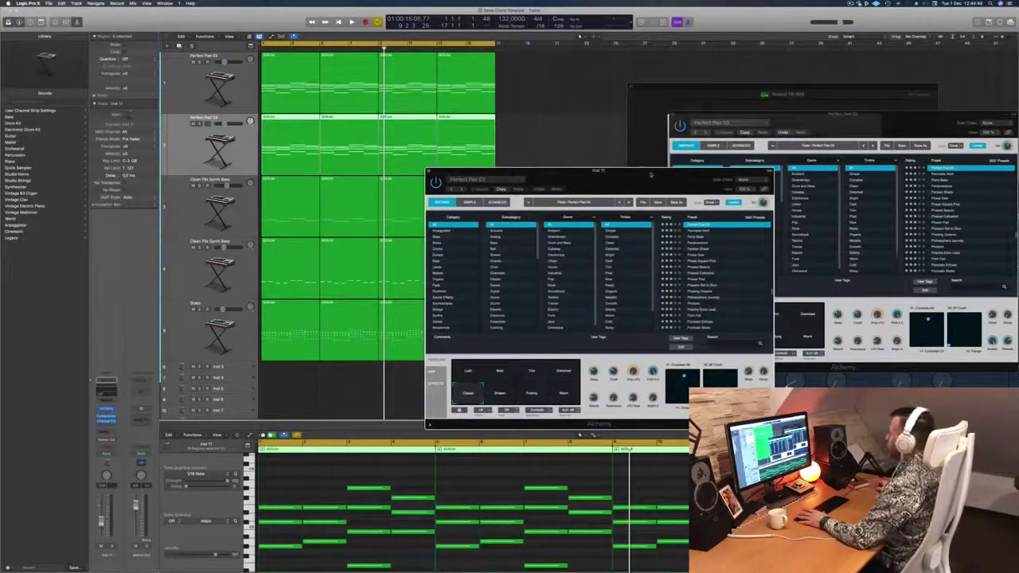
drag(650, 174, 660, 74)
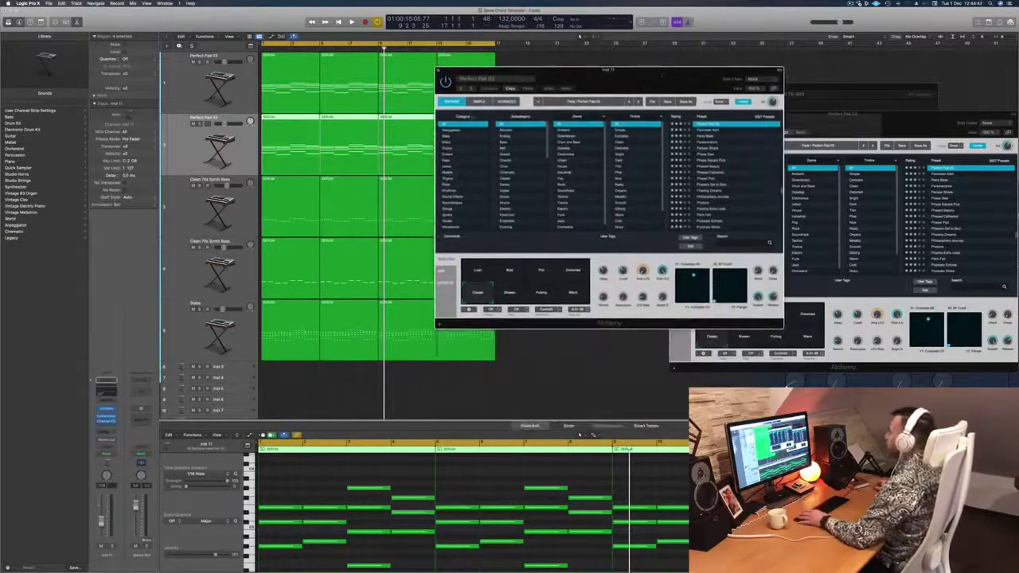
click(450, 130)
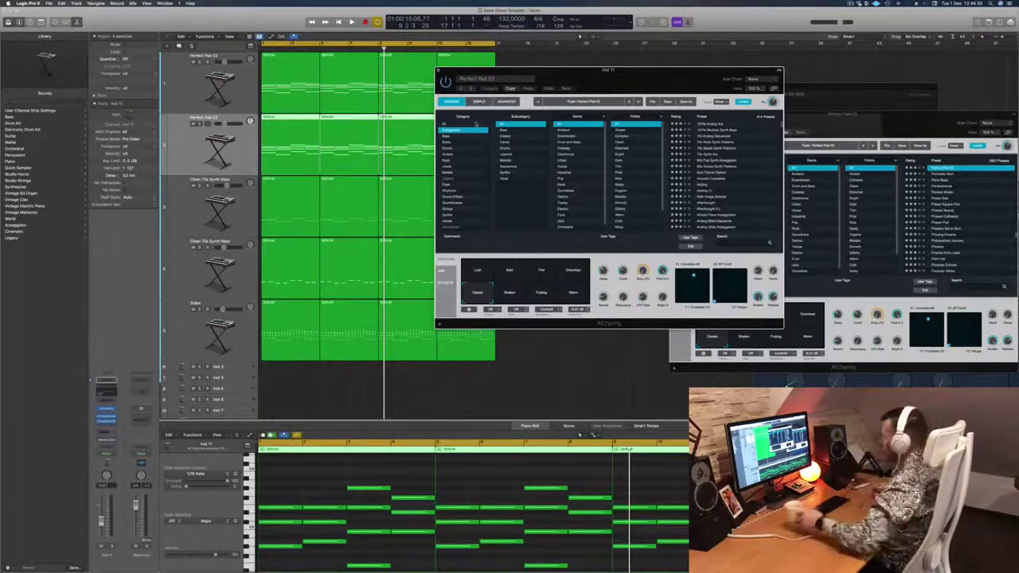
drag(645, 83, 674, 90)
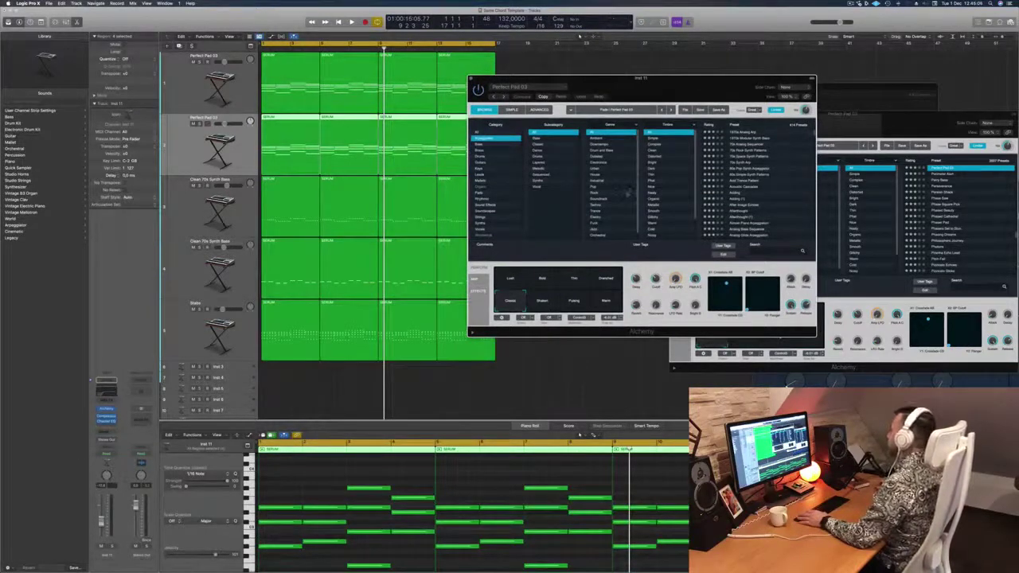
drag(702, 86, 685, 70)
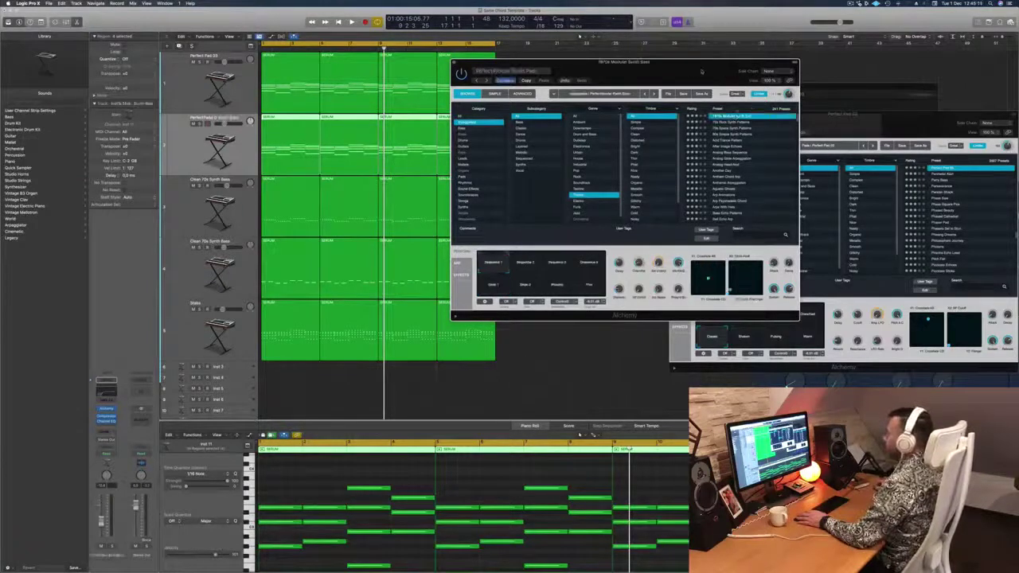
key(Return)
key(space)
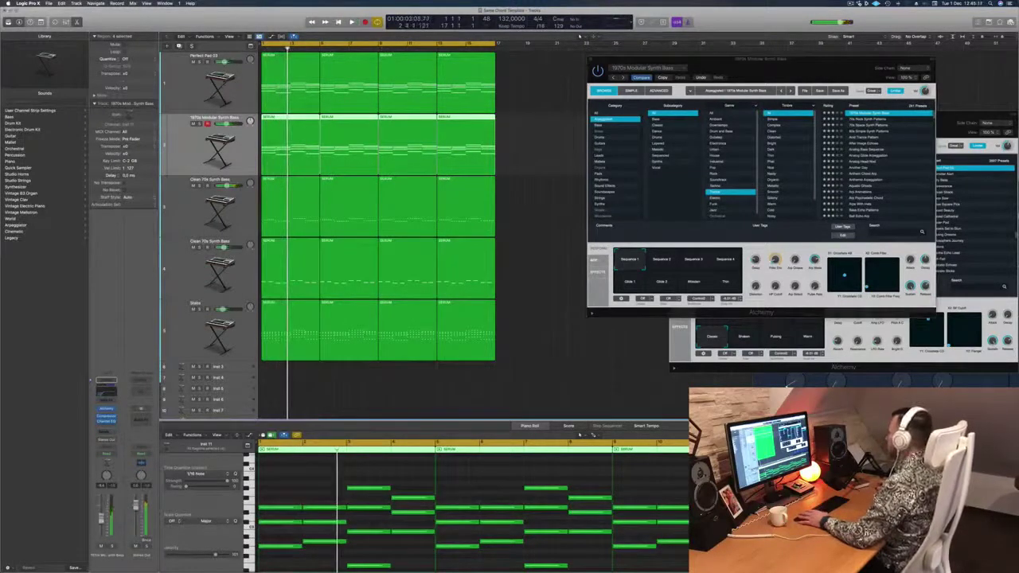
Load the 70s Rock Synth Patterns preset on the duplicated track and audition it from the start.
click(874, 120)
drag(856, 58, 744, 40)
key(Return)
key(space)
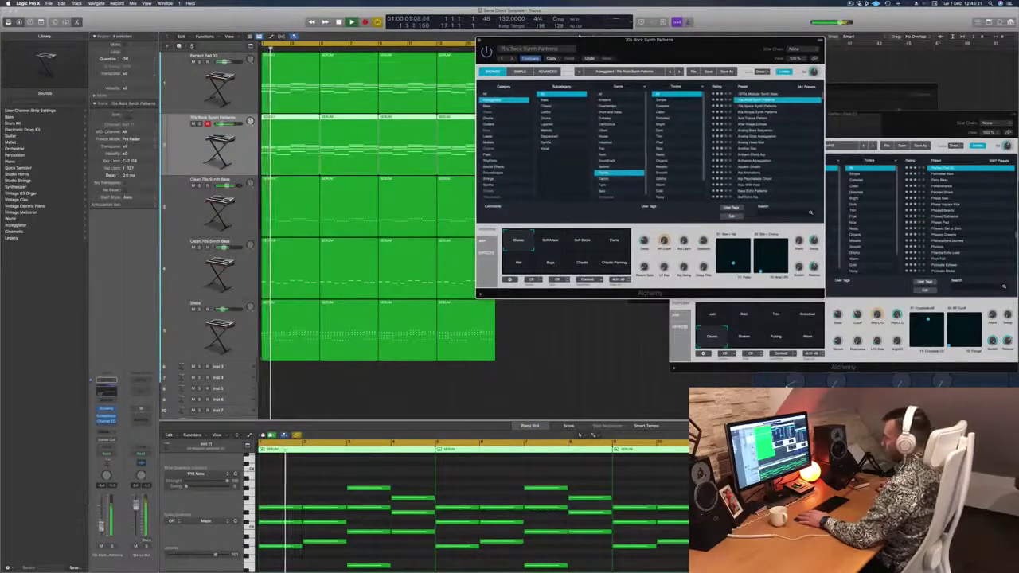
key(Return)
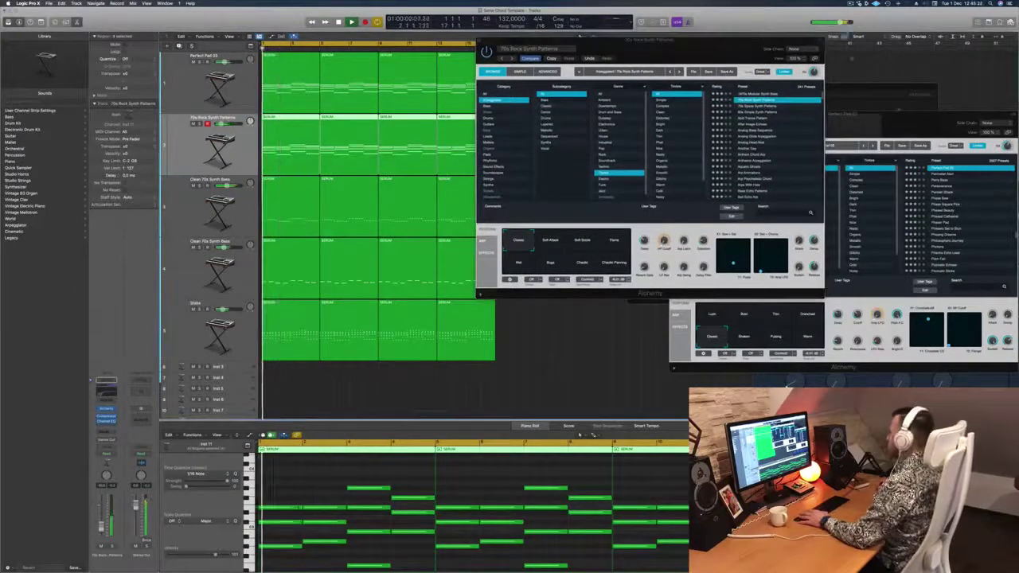
Audition the 70s Space Synth Patterns, 80s Simple Synth Patterns, Acid Trance Pattern and After Image Echoes presets.
key(Down)
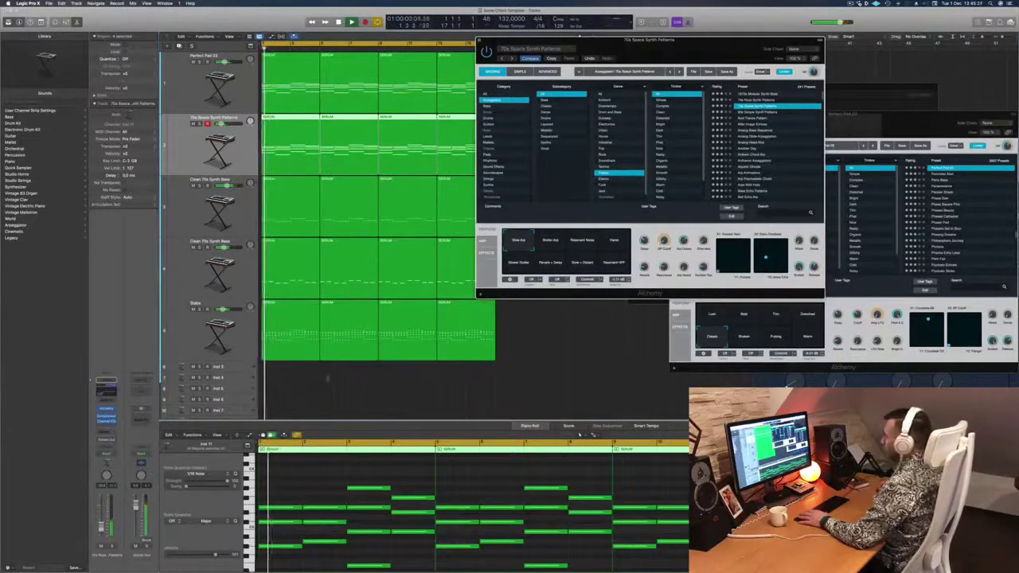
key(Down)
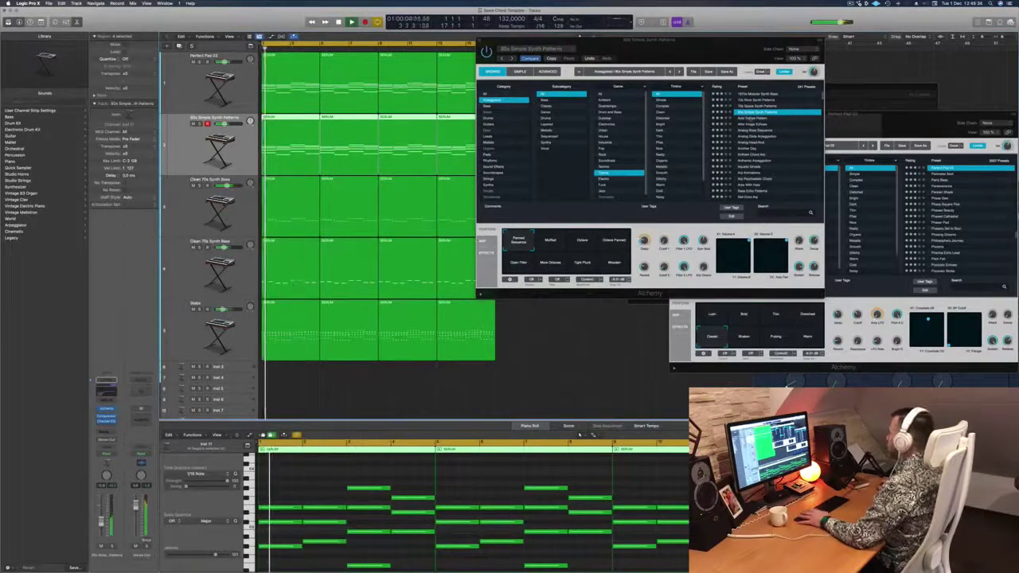
key(Down)
key(Down)
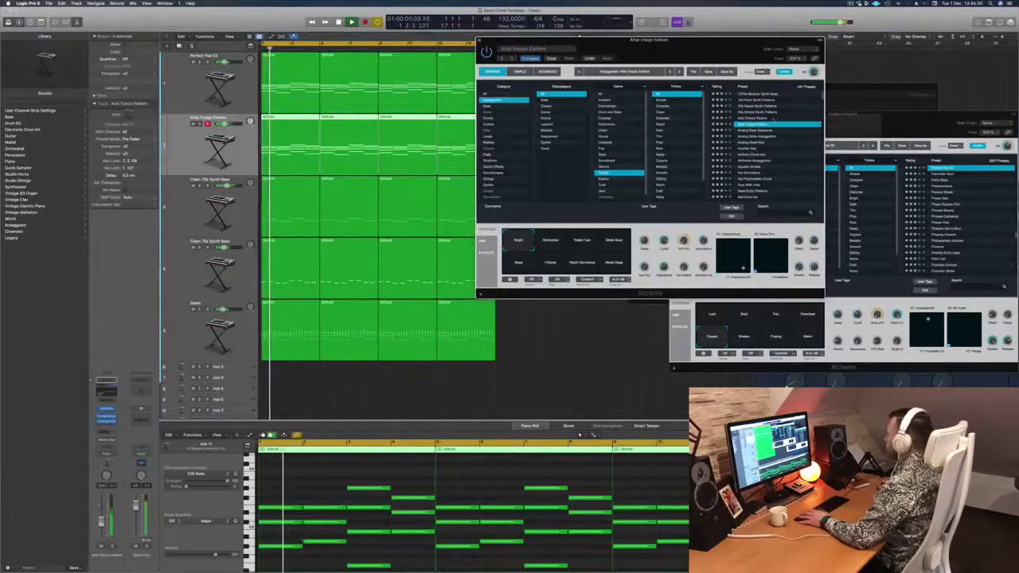
drag(706, 58, 742, 68)
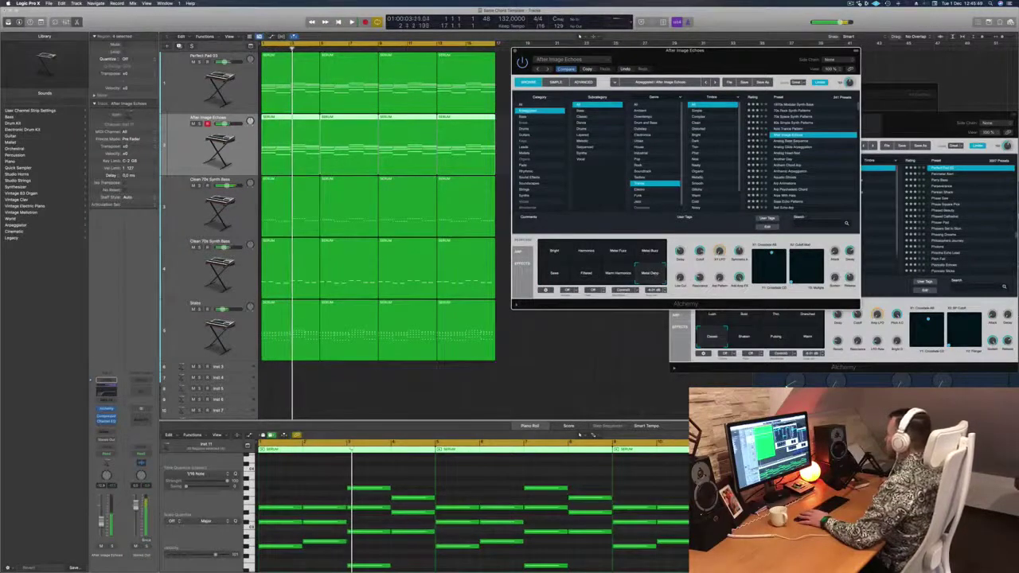
Audition Analog Bass Sequence and Analog Glide Arpeggiation, then load the Analog Head-Nod preset on the duplicated track.
click(794, 141)
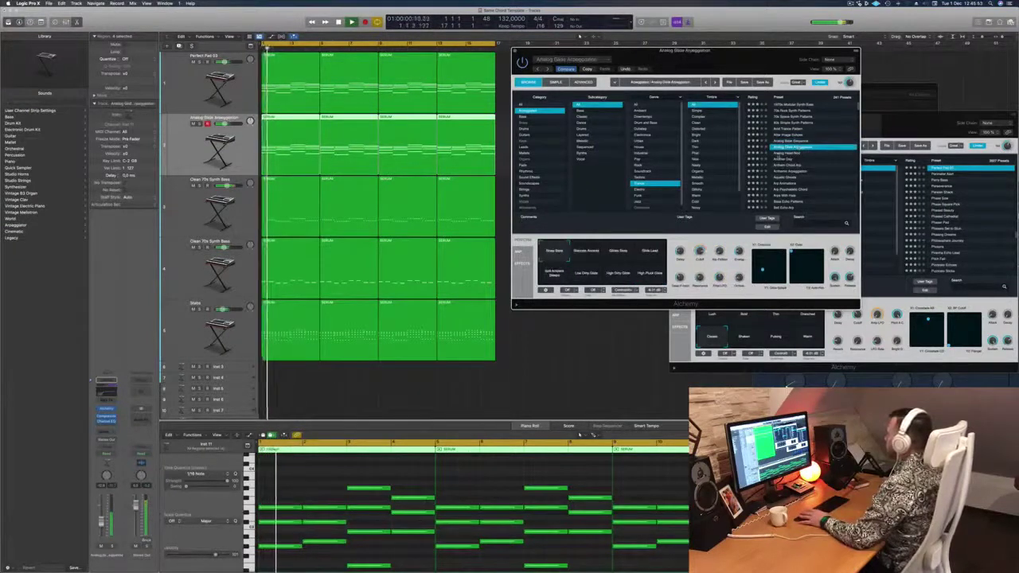
click(777, 153)
click(778, 159)
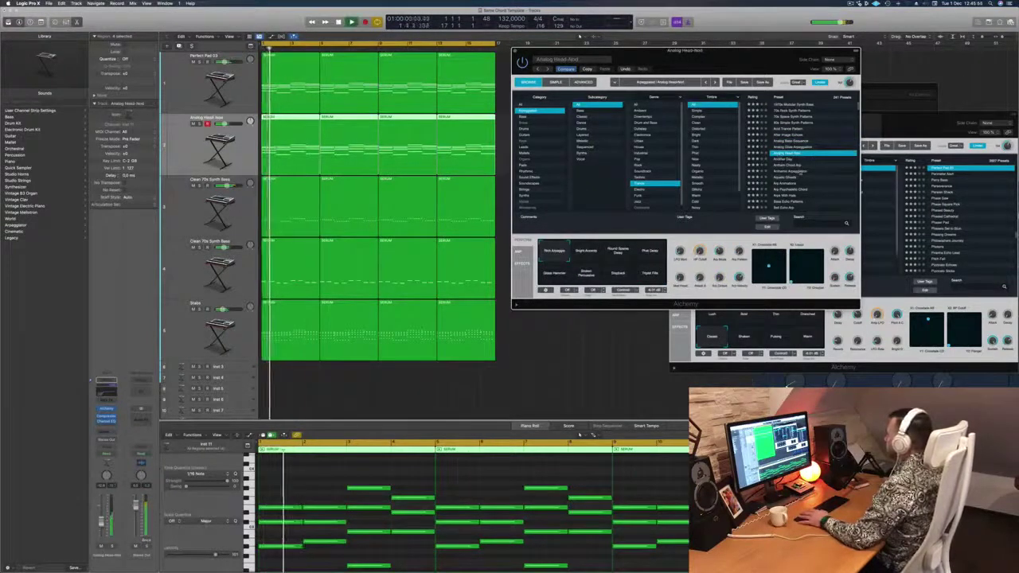
Raise the Analog Head-Nod track's volume slightly and switch its Alchemy performance snapshot to Bright Accents.
mouse_move(750, 70)
mouse_down()
mouse_move(771, 58)
mouse_move(754, 70)
mouse_up()
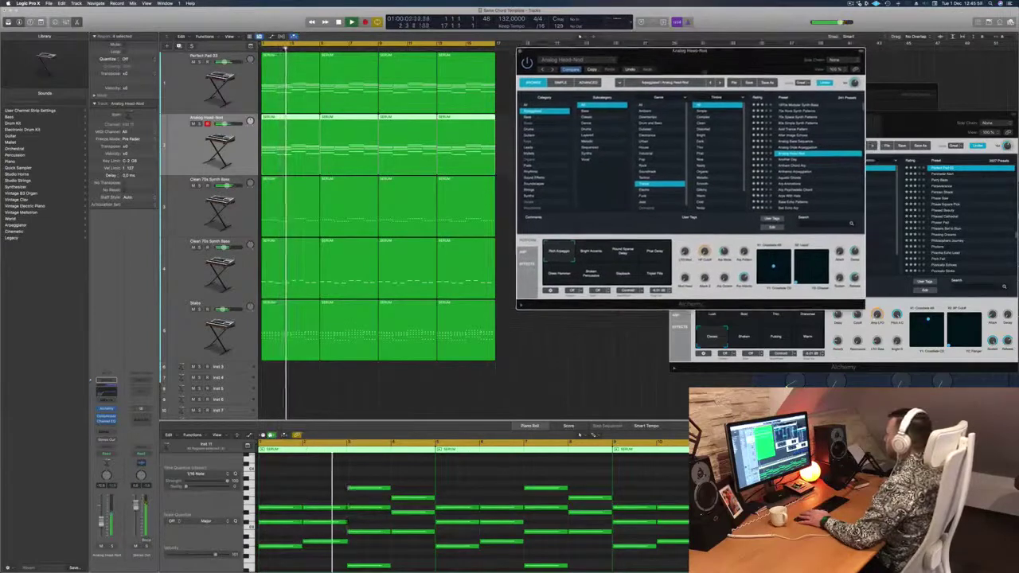
drag(101, 522, 101, 520)
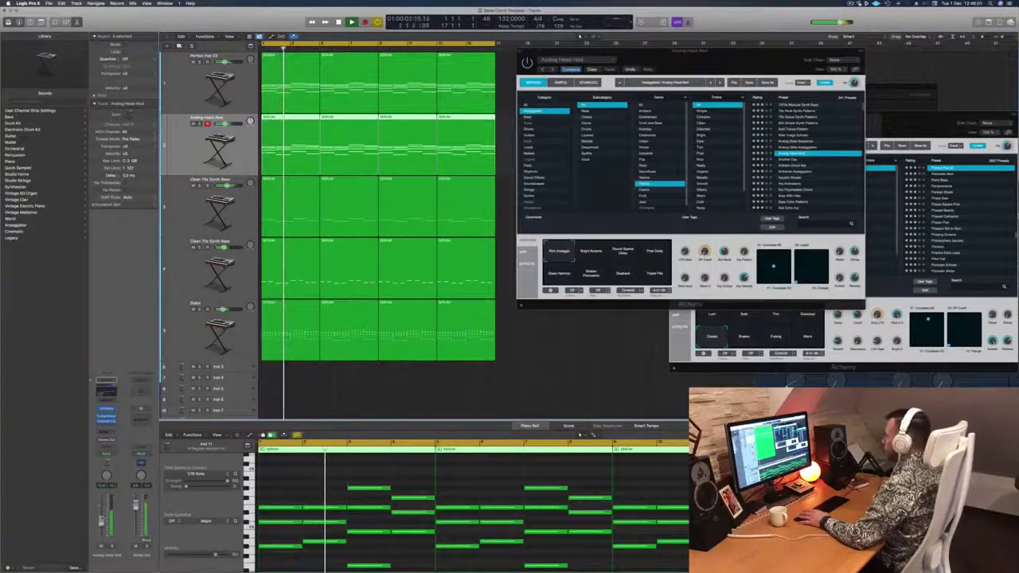
click(590, 257)
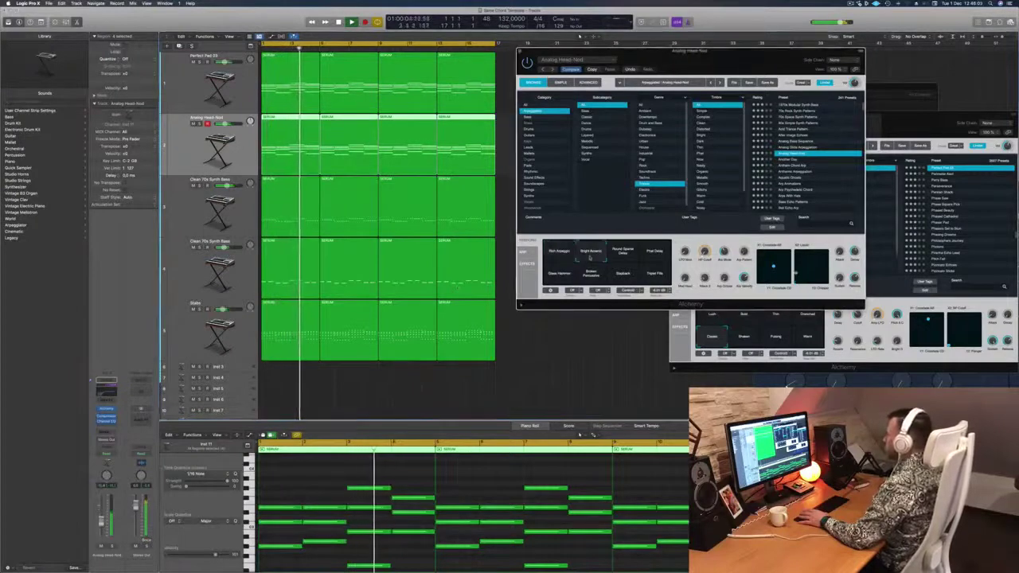
Audition the remaining Analog Head-Nod performance snapshots, from Round Sparse Delay through Triplet Fills.
click(623, 253)
click(654, 250)
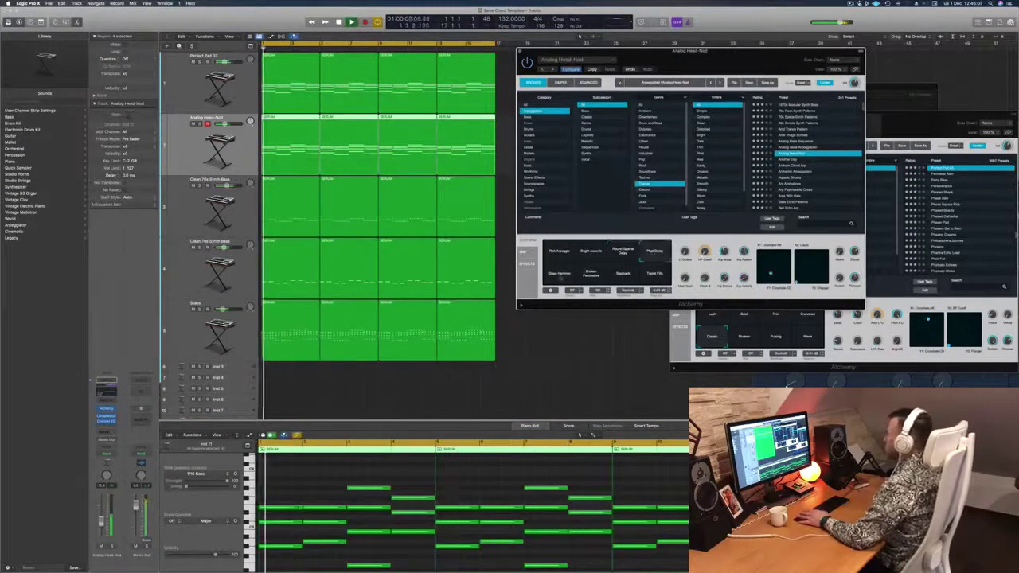
click(559, 275)
click(588, 276)
click(622, 275)
click(655, 275)
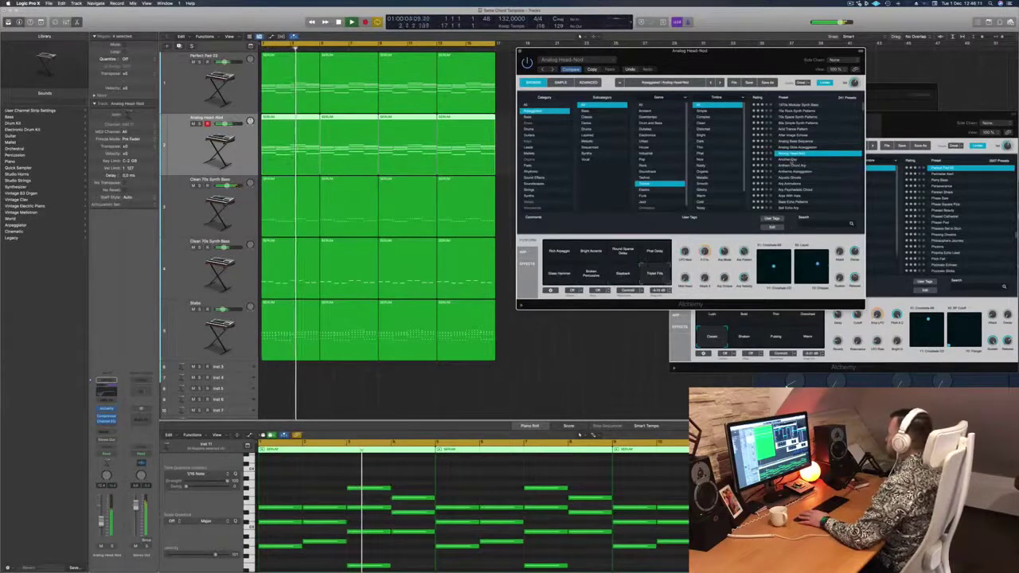
Audition the Another Day preset, load Anthem Chord Arp on the duplicated track and play the loop.
key(Down)
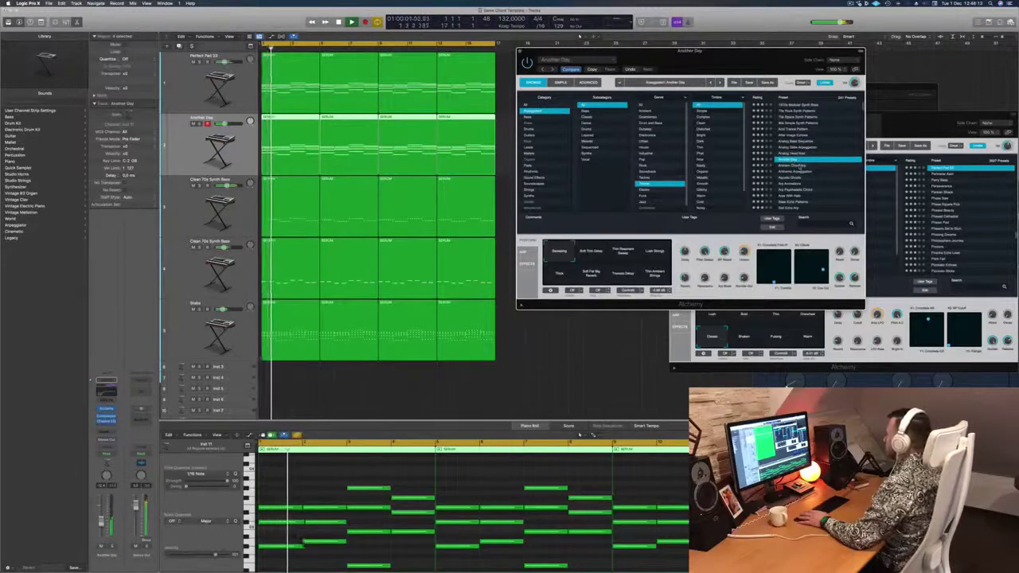
key(Down)
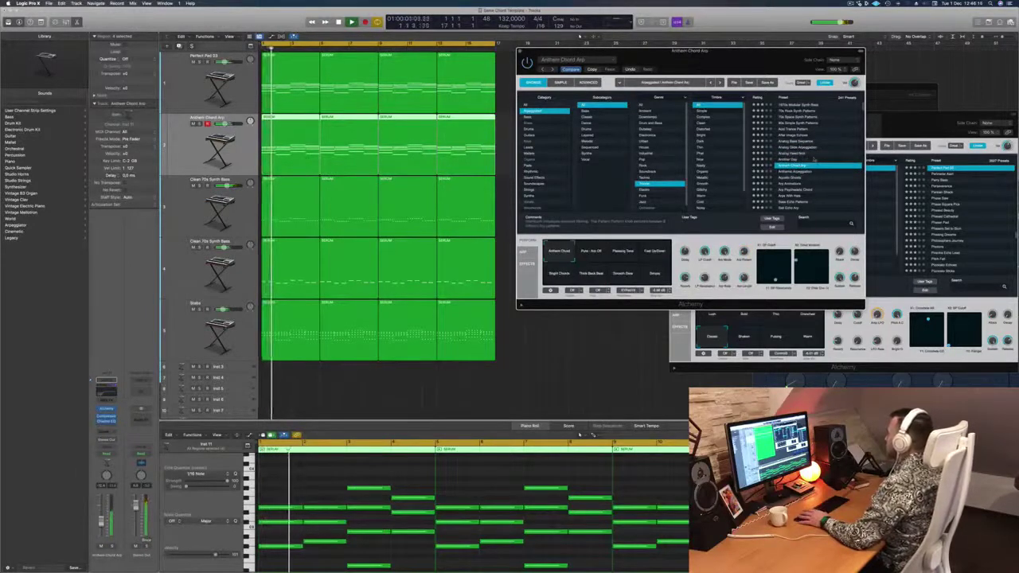
drag(699, 55, 718, 50)
key(space)
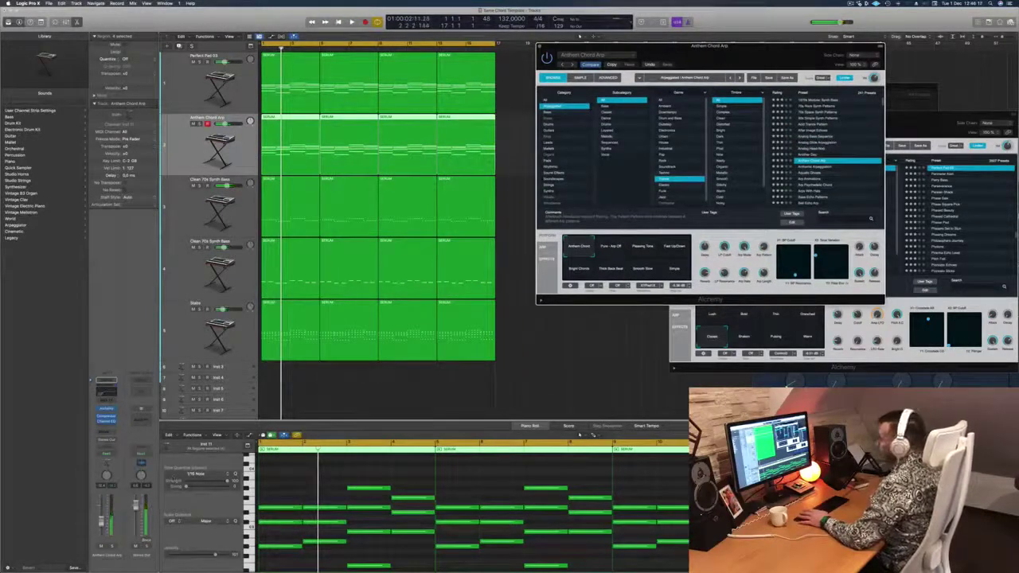
key(space)
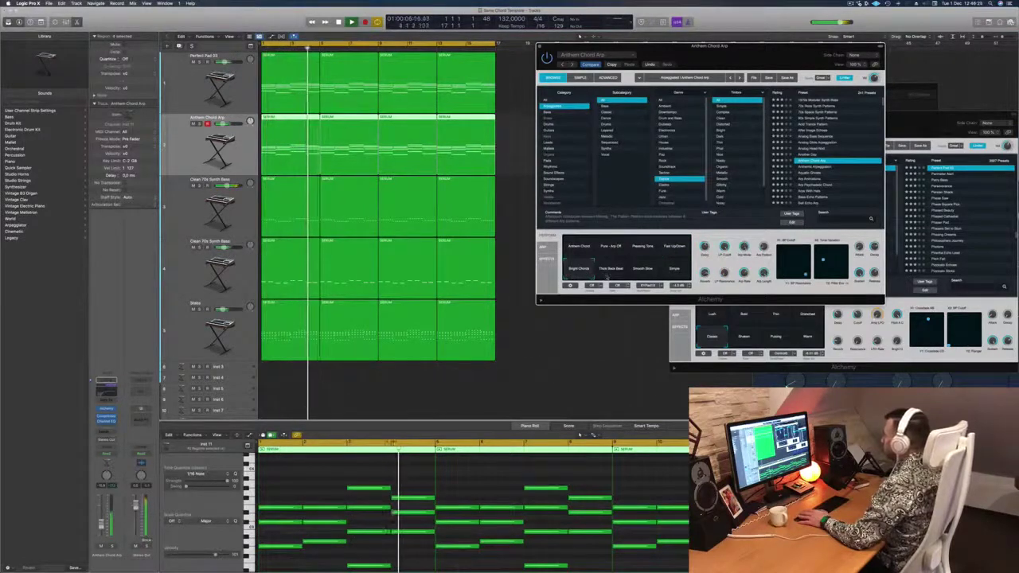
Compare the Anthem Chord Arp performance snapshots from the loop start and settle on Bright Chords.
drag(787, 57, 714, 61)
key(Return)
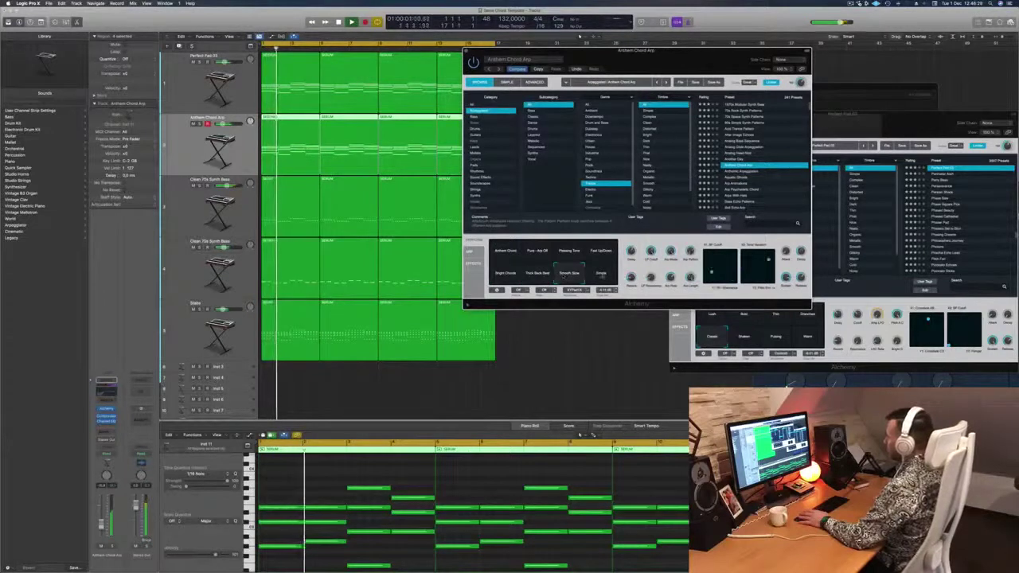
drag(667, 53, 636, 64)
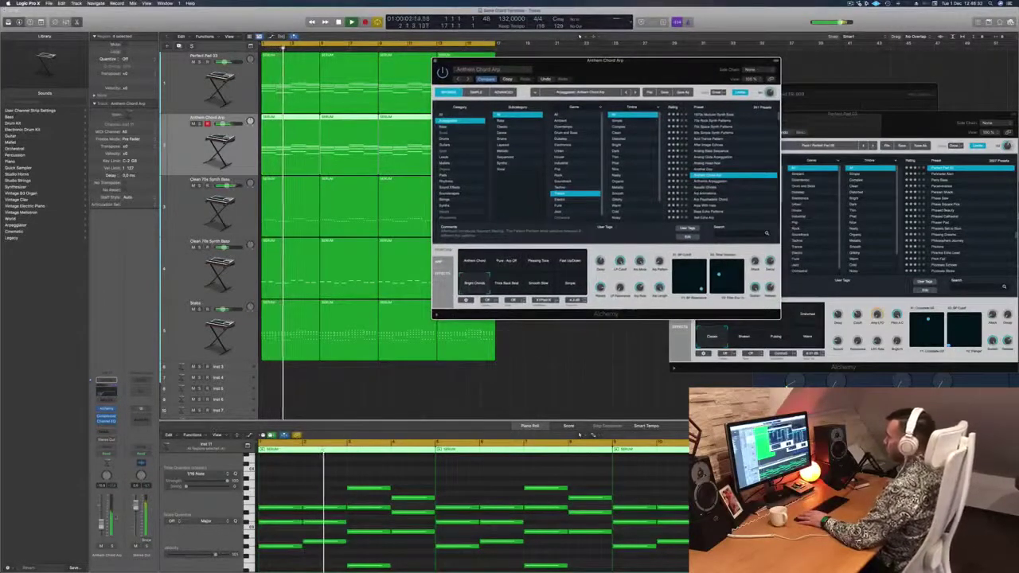
key(space)
key(space)
key(space)
key(space)
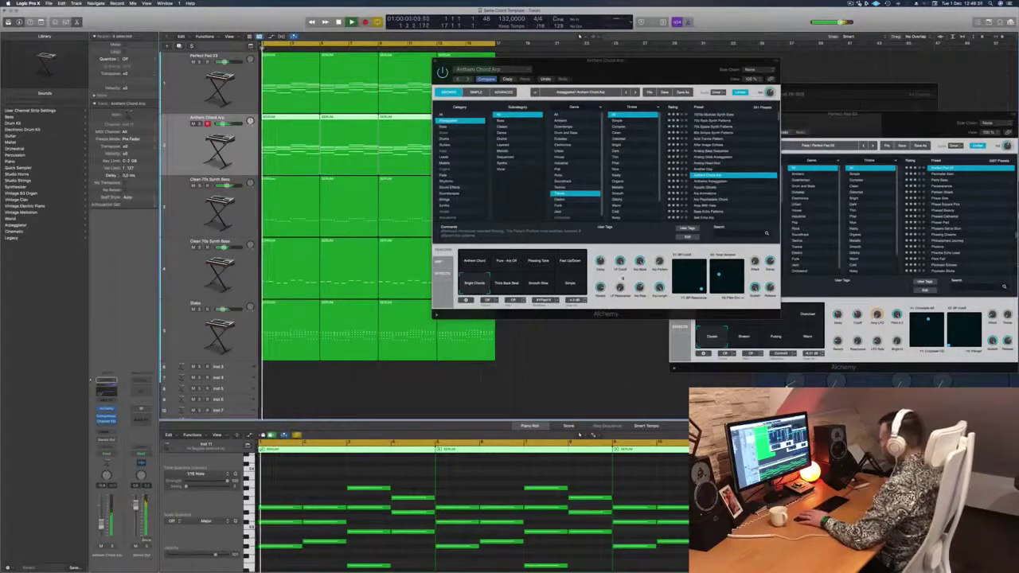
Adjust the Arp Pattern and LP Cutoff of the Anthem Chord Arp sound while replaying the loop from the start.
click(659, 264)
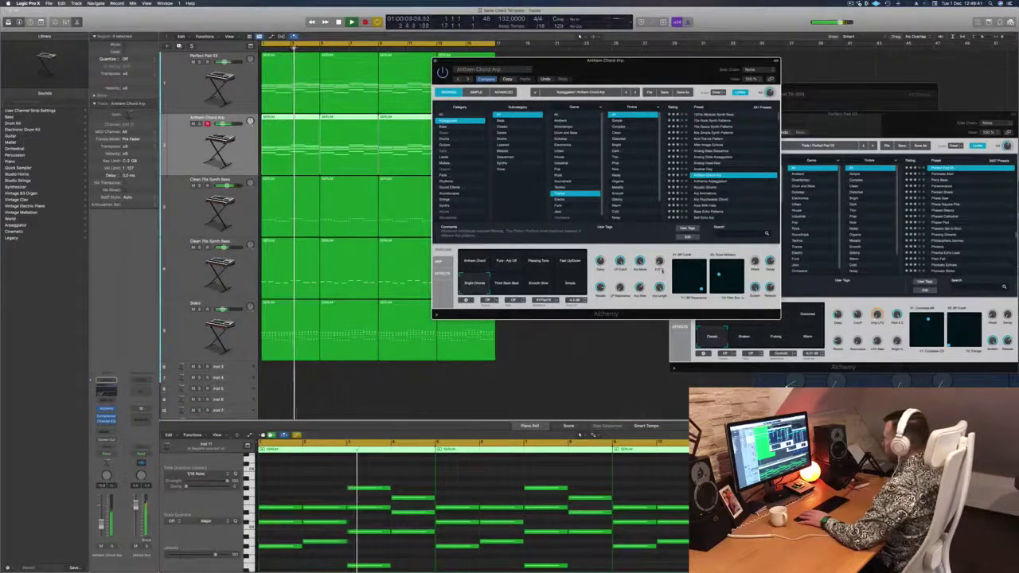
drag(631, 68, 626, 116)
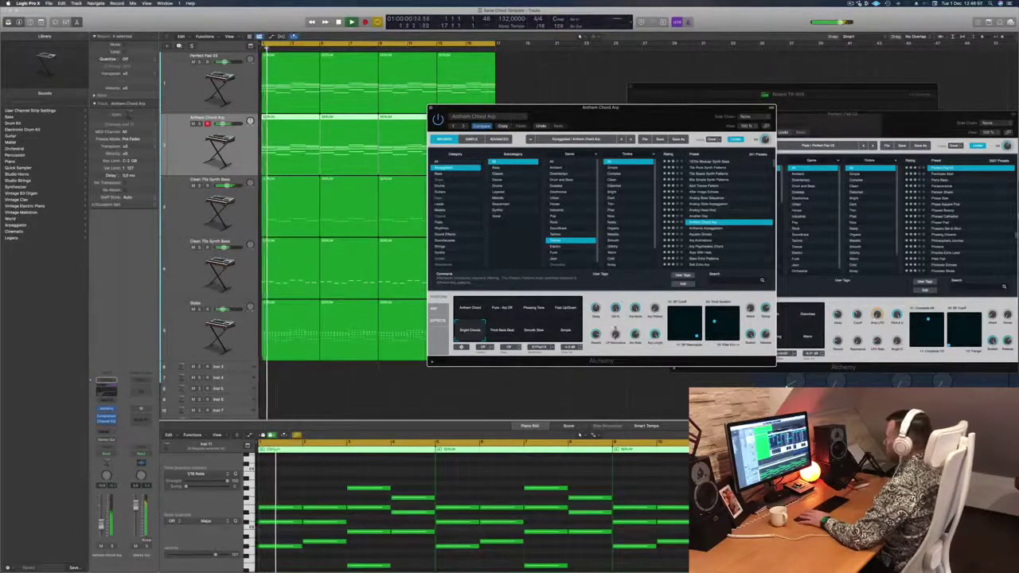
key(Return)
drag(617, 322, 635, 312)
key(Return)
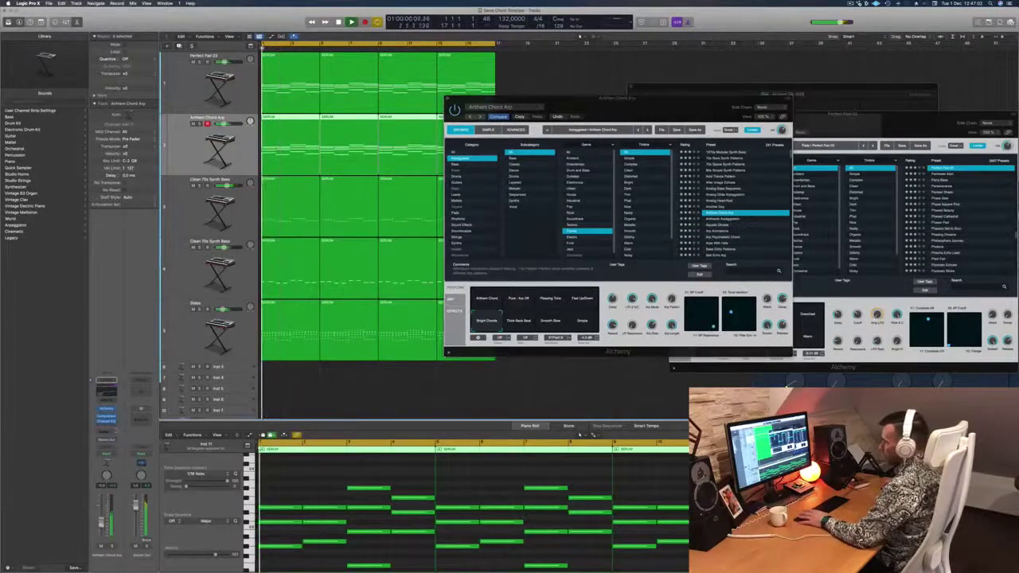
Send the Anthem Chord Arp channel to an unused bus with its own new aux instead of Bus 11.
click(106, 431)
mouse_move(109, 440)
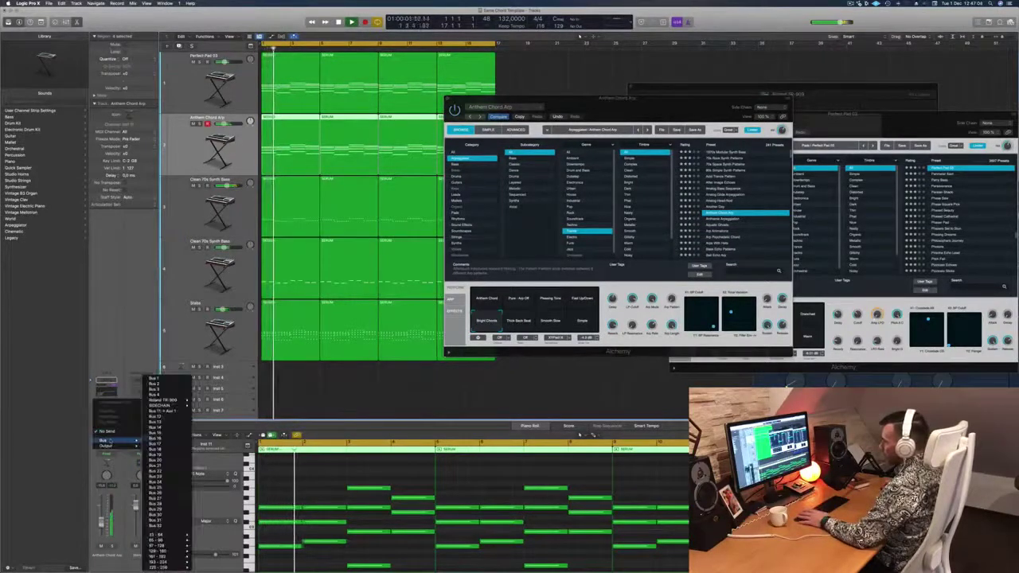
click(164, 412)
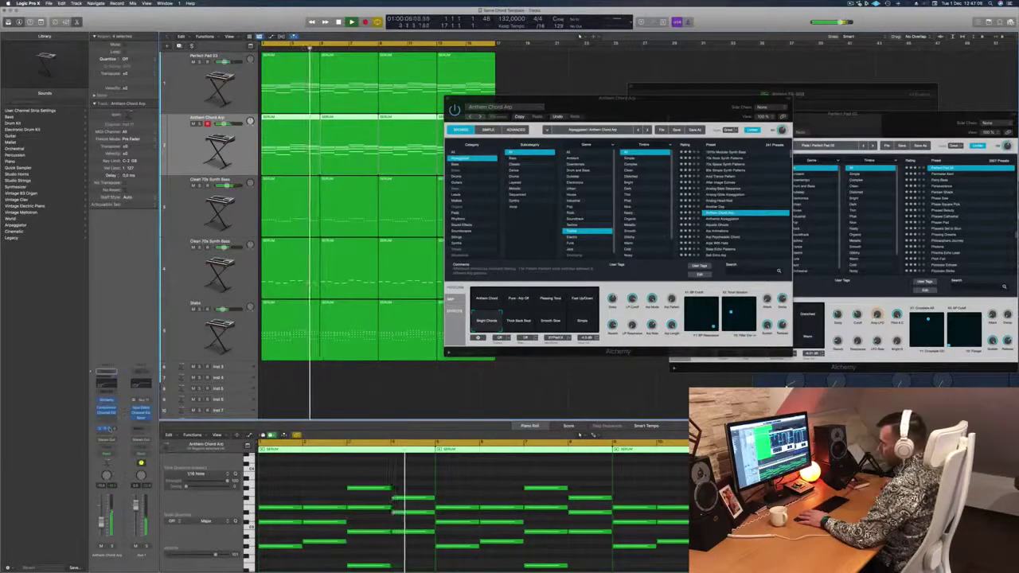
click(108, 430)
click(107, 431)
click(104, 429)
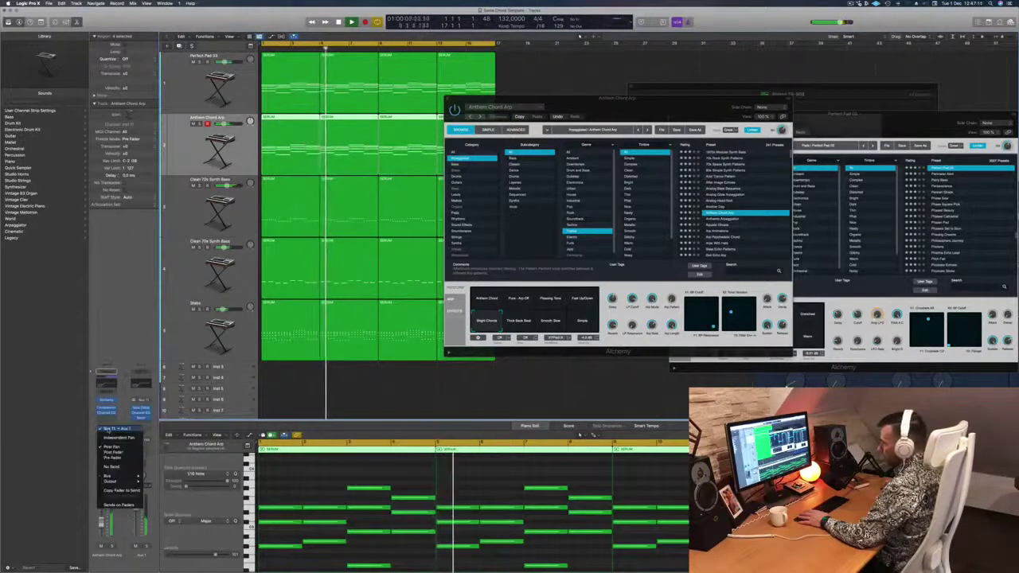
mouse_move(112, 476)
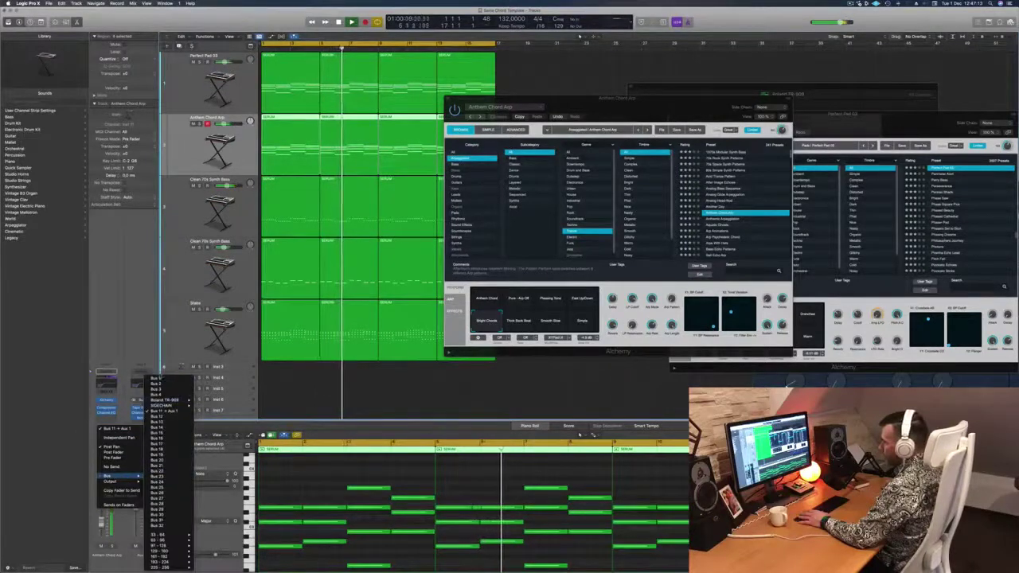
click(159, 422)
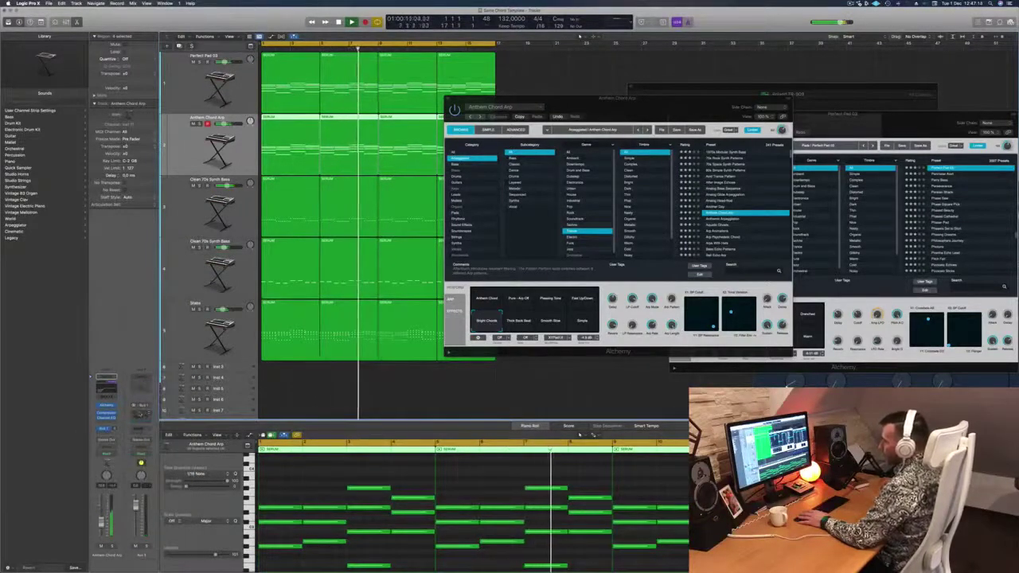
Insert a stereo SilverVerb on the new aux and load the saved preset with size 162 and 96% wet.
click(140, 412)
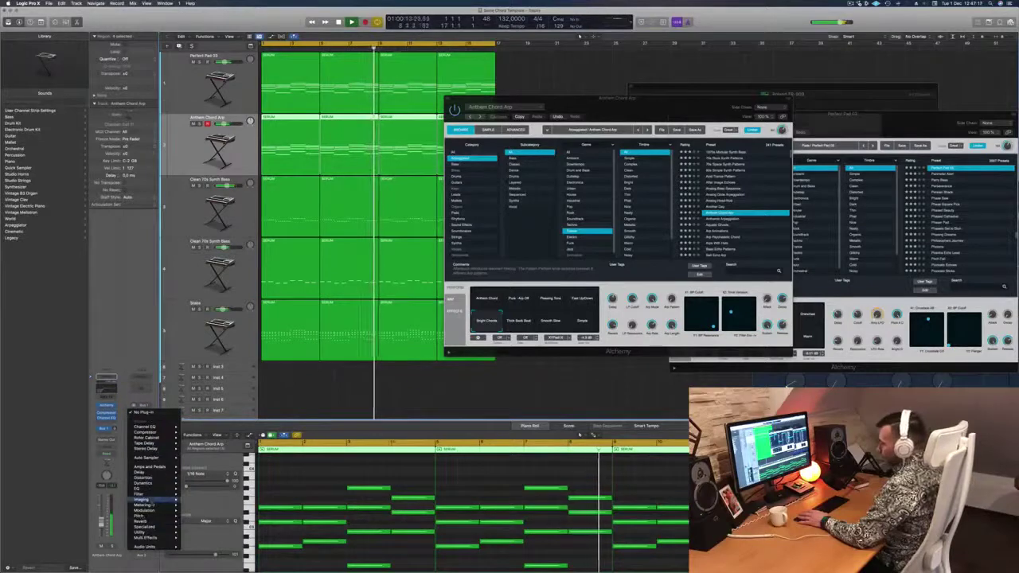
mouse_move(147, 522)
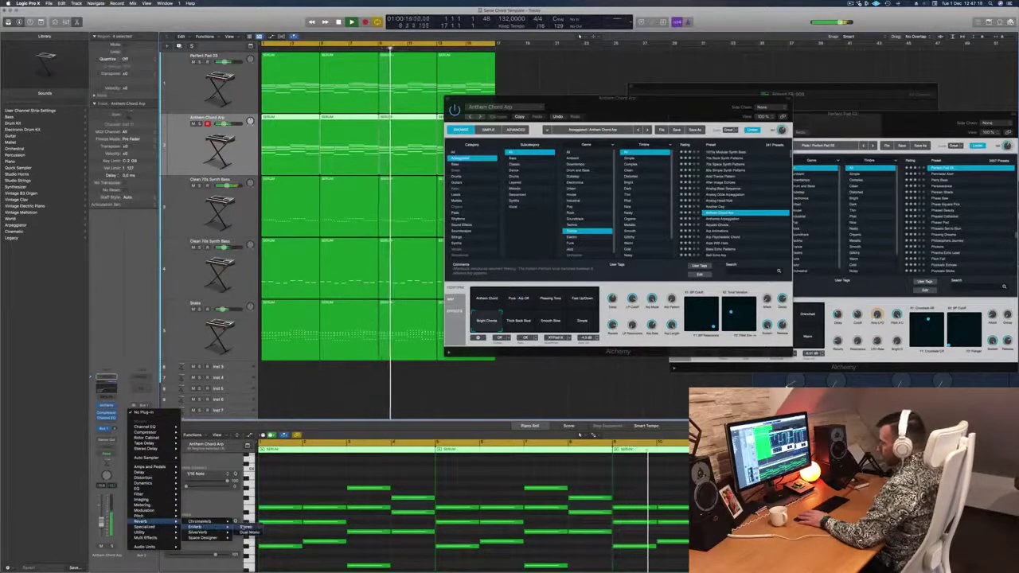
click(245, 526)
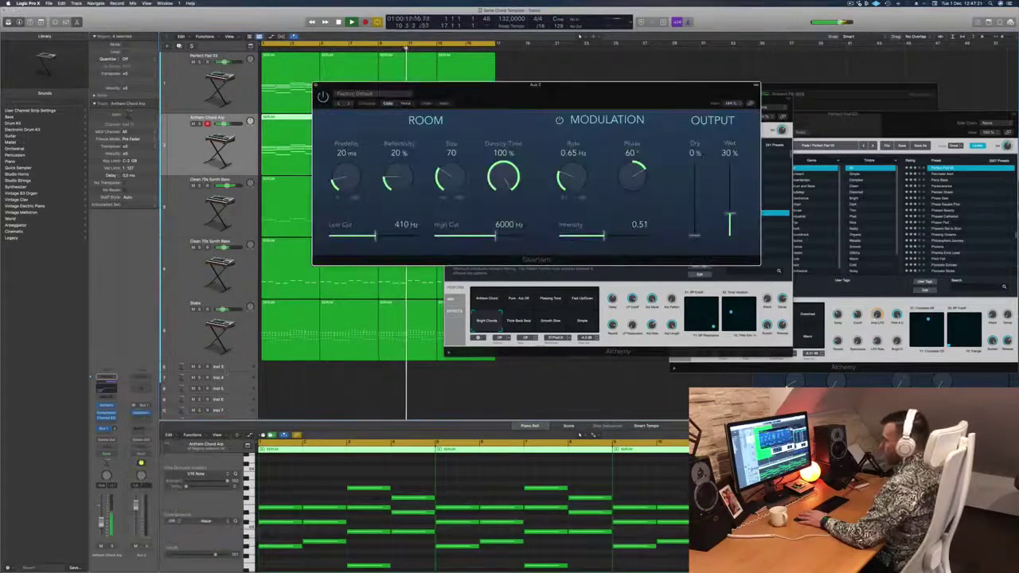
click(363, 93)
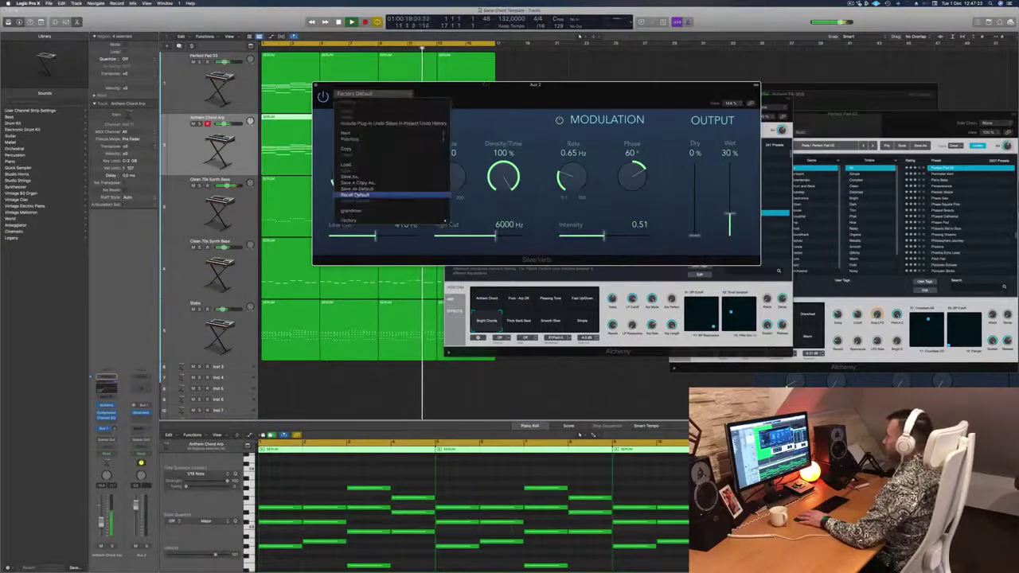
click(350, 211)
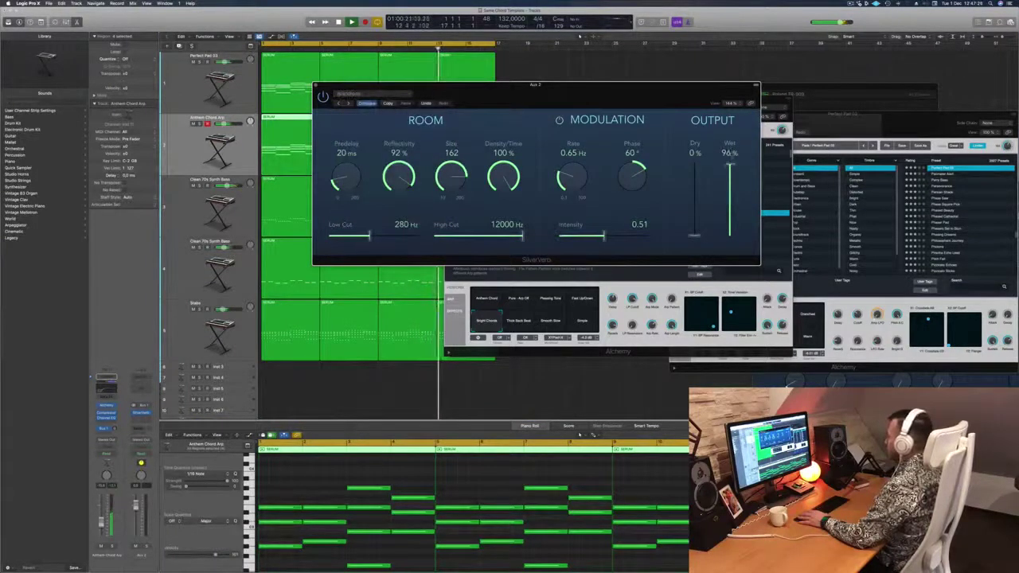
click(316, 86)
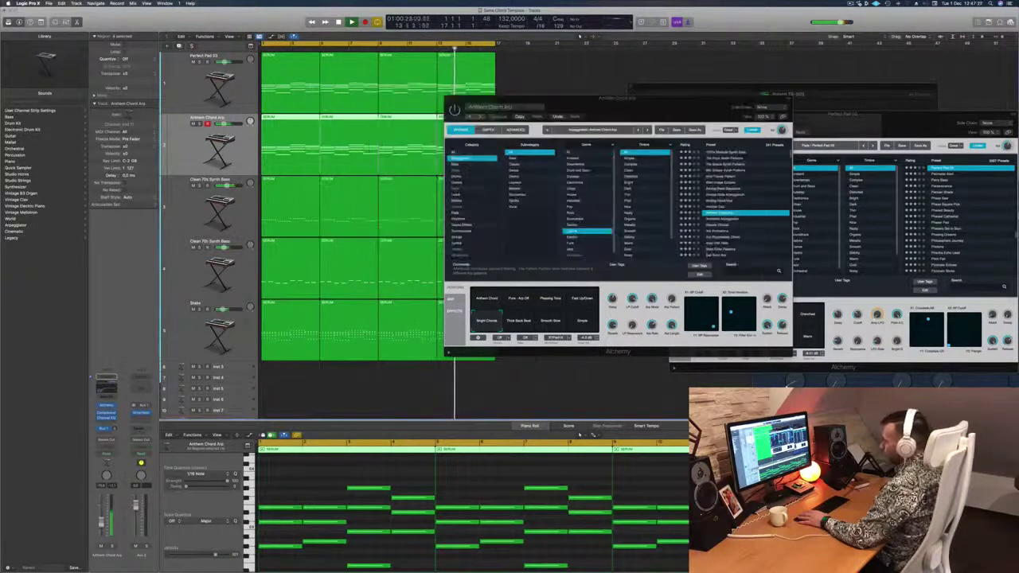
Open the Compressor after SilverVerb on the reverb aux and watch its metering while the loop plays.
click(369, 379)
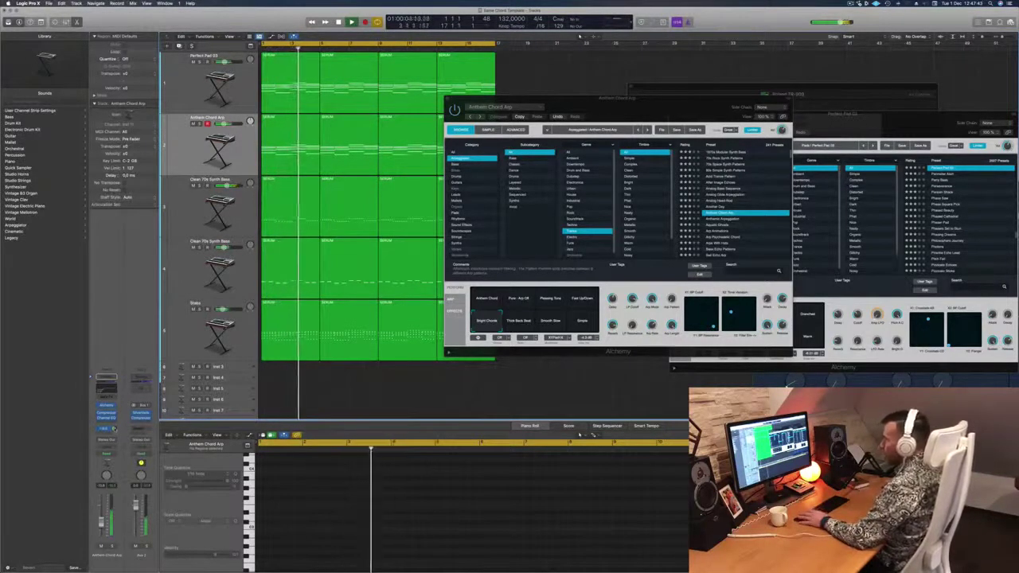
click(141, 419)
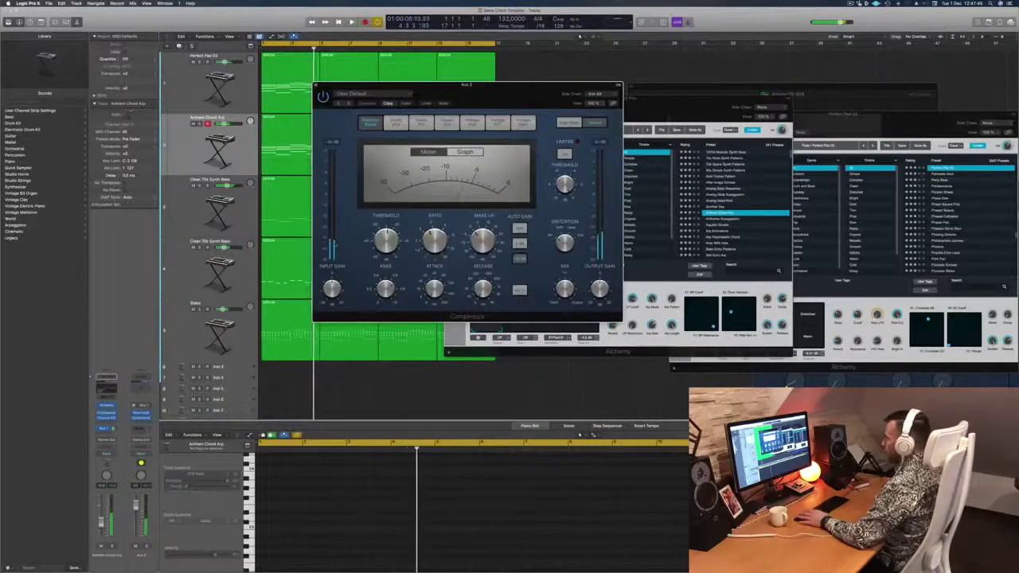
drag(505, 100, 546, 121)
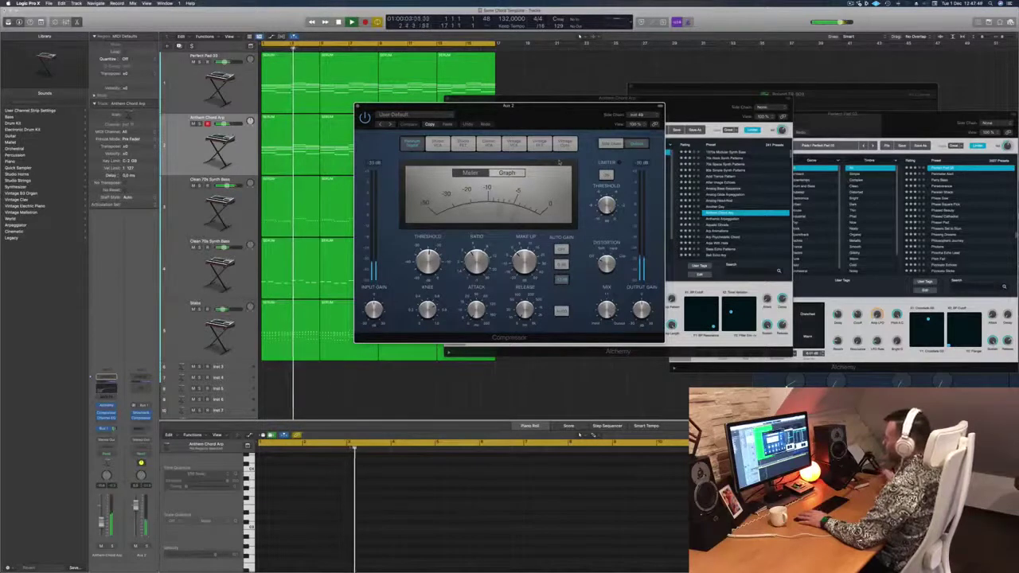
mouse_move(554, 110)
mouse_down()
mouse_move(540, 115)
mouse_move(547, 121)
mouse_up()
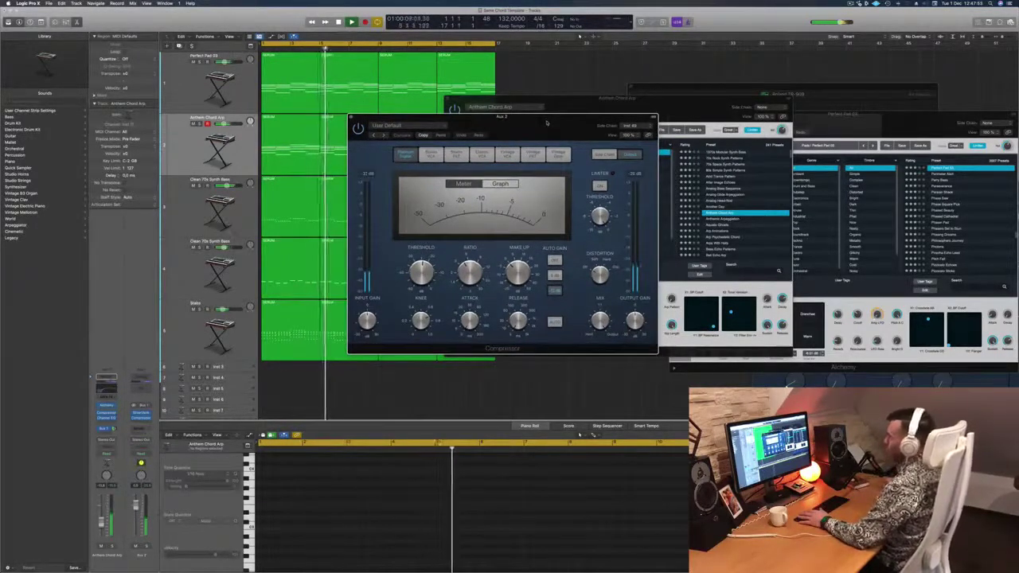
Add a Channel EQ to the reverb aux with a low cut at 216 Hz and 12 dB/Oct.
key(Return)
click(135, 387)
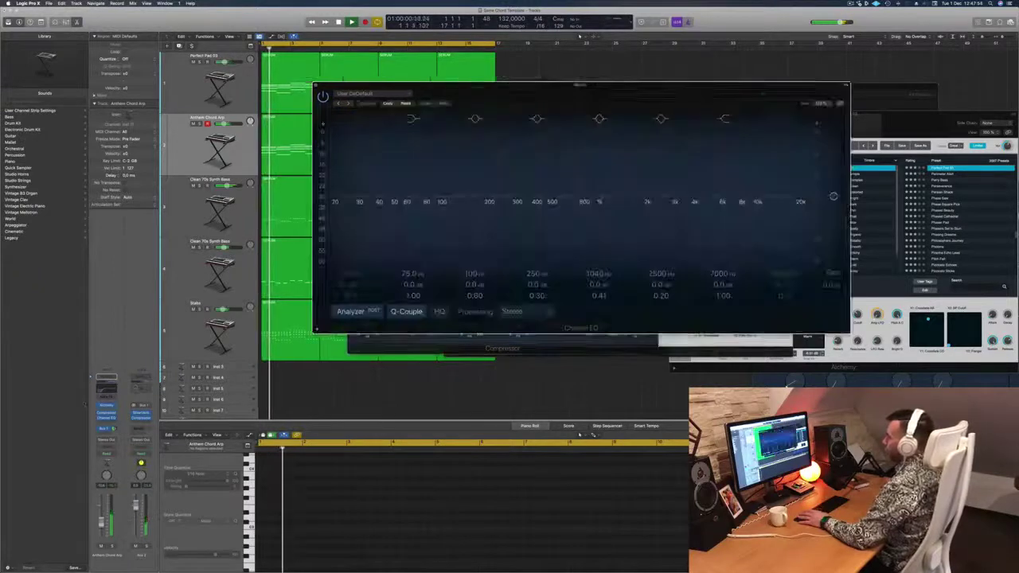
click(349, 118)
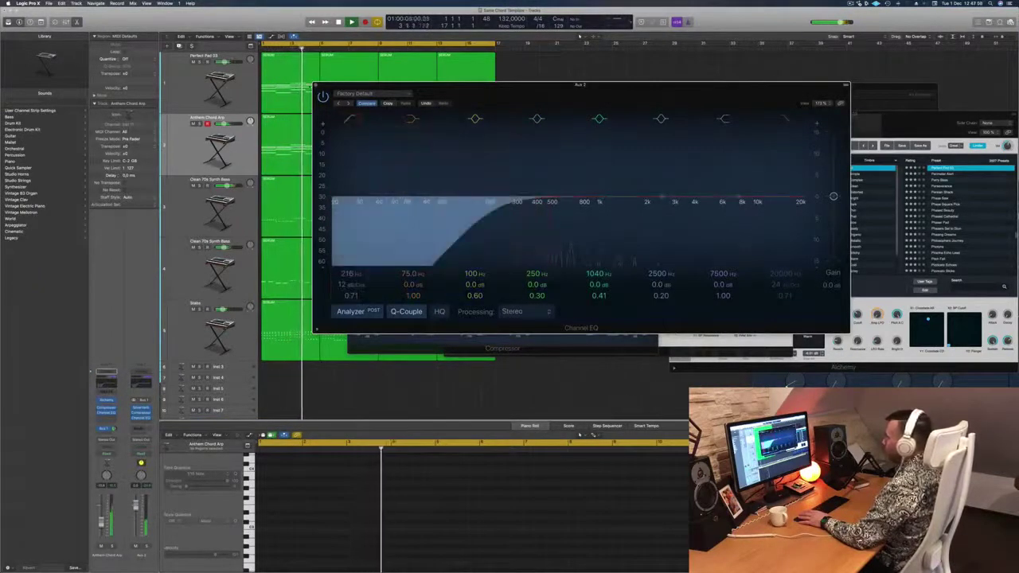
key(super+w)
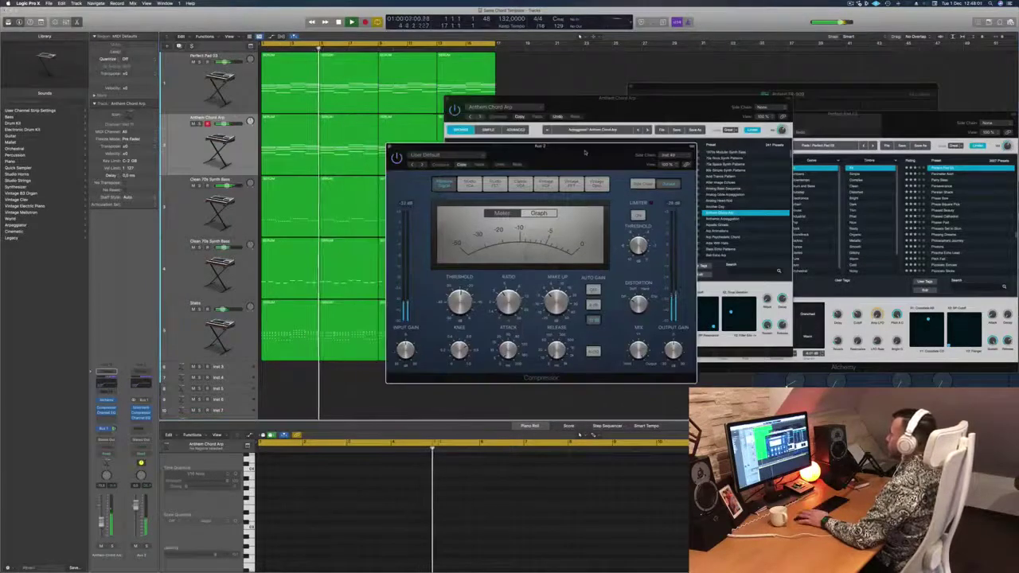
Check the aux Compressor during playback, arrange it and the Alchemy window side by side, and close the Compressor.
drag(558, 132, 492, 204)
key(space)
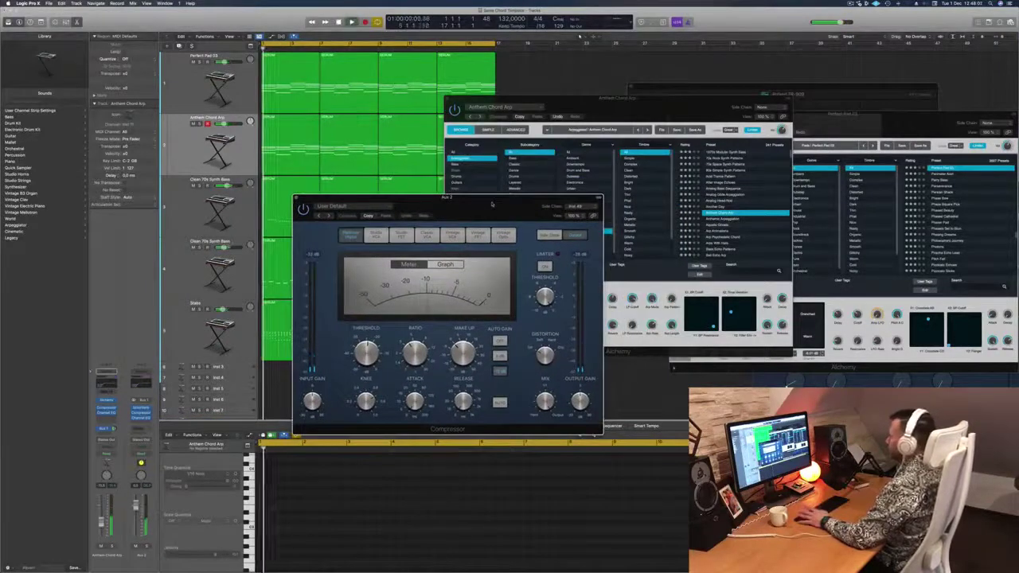
drag(634, 104, 724, 102)
click(503, 209)
drag(503, 209, 767, 213)
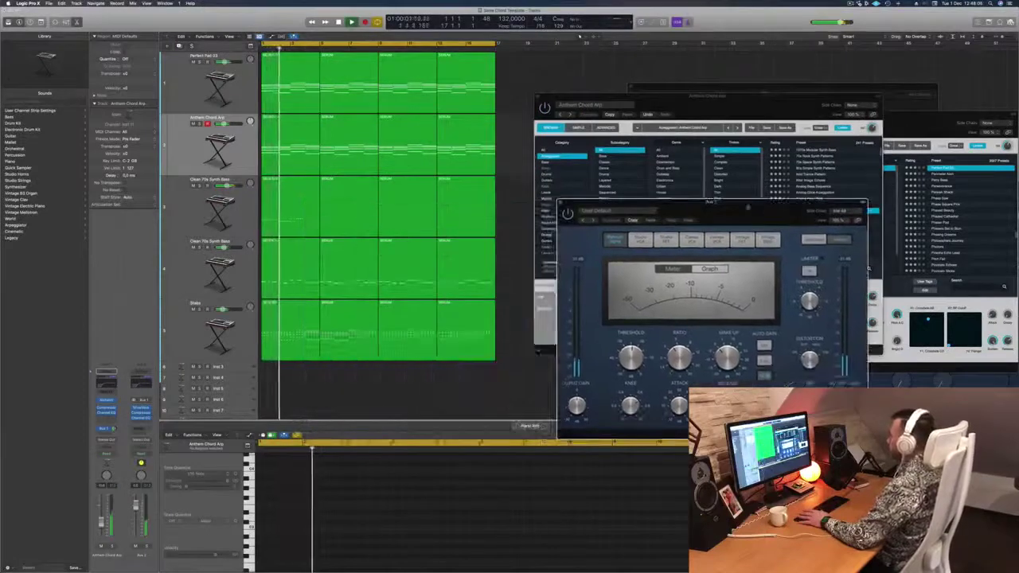
key(super+w)
Replay the loop from the start and listen to the Anthem Chord Arp layer with its Alchemy controls in view.
drag(645, 96, 610, 100)
key(Return)
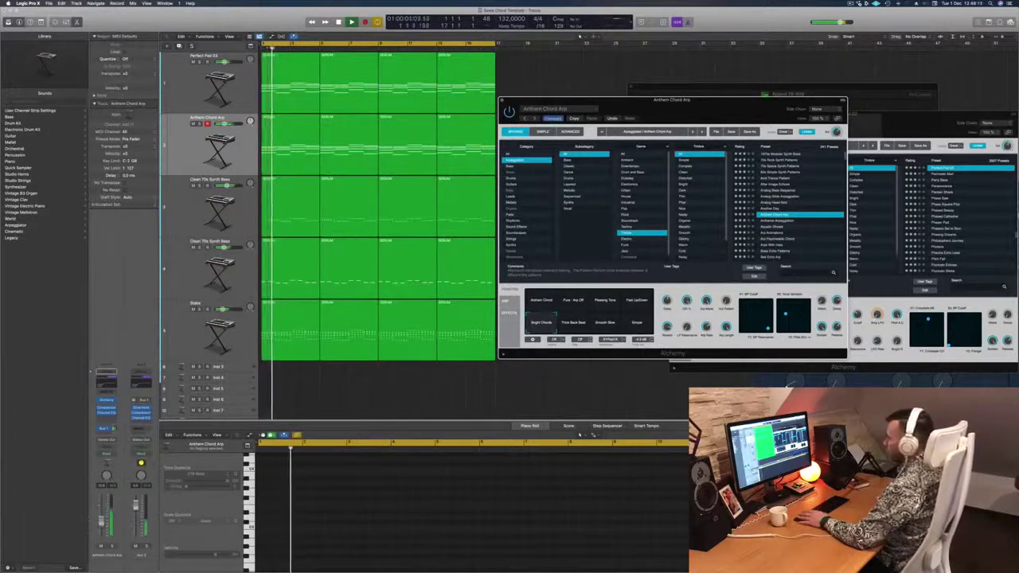
click(549, 388)
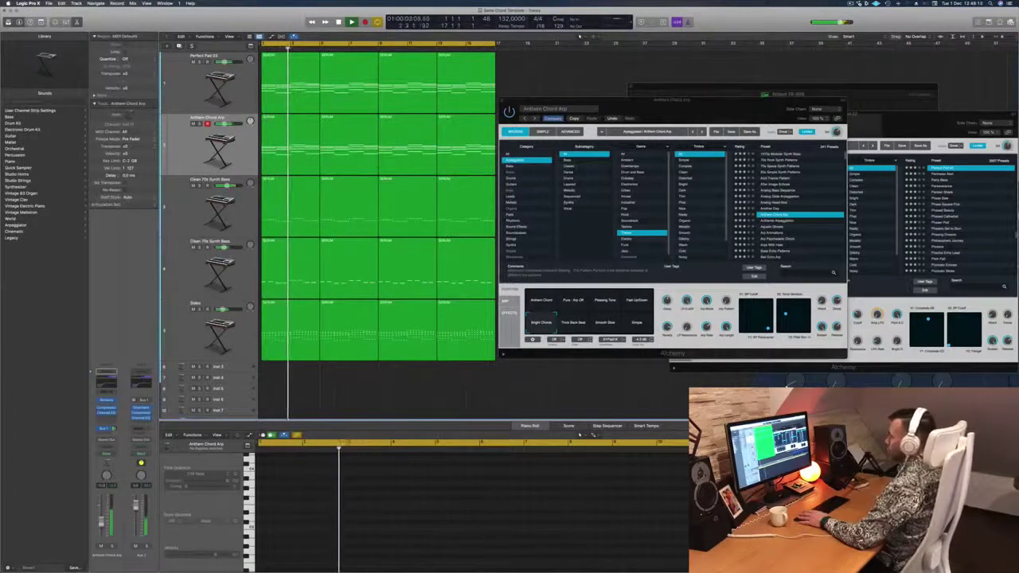
drag(704, 100, 668, 122)
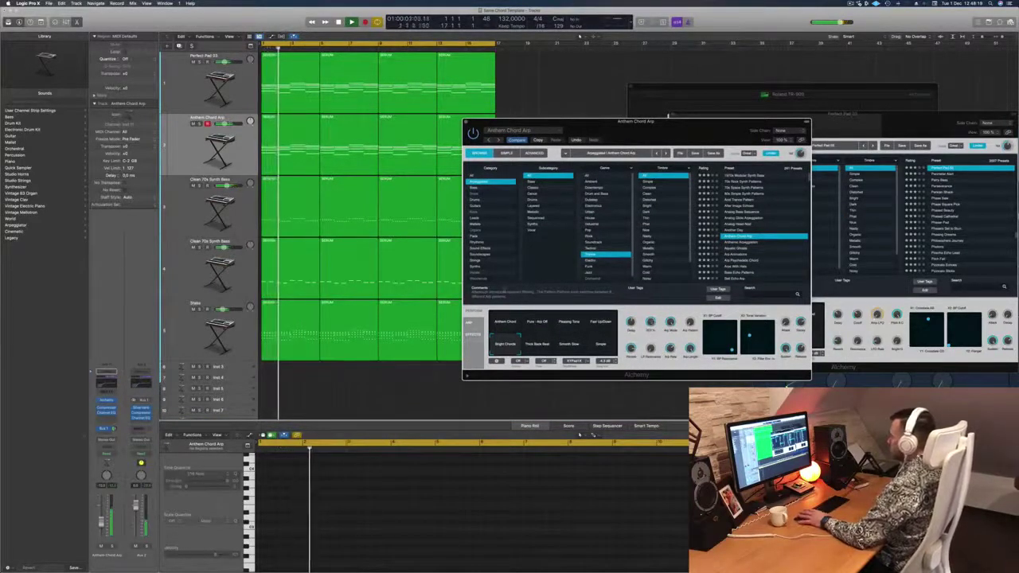
Duplicate the Anthem Chord Arp track with its channel settings as an empty track directly below it and keep the loop playing.
click(374, 392)
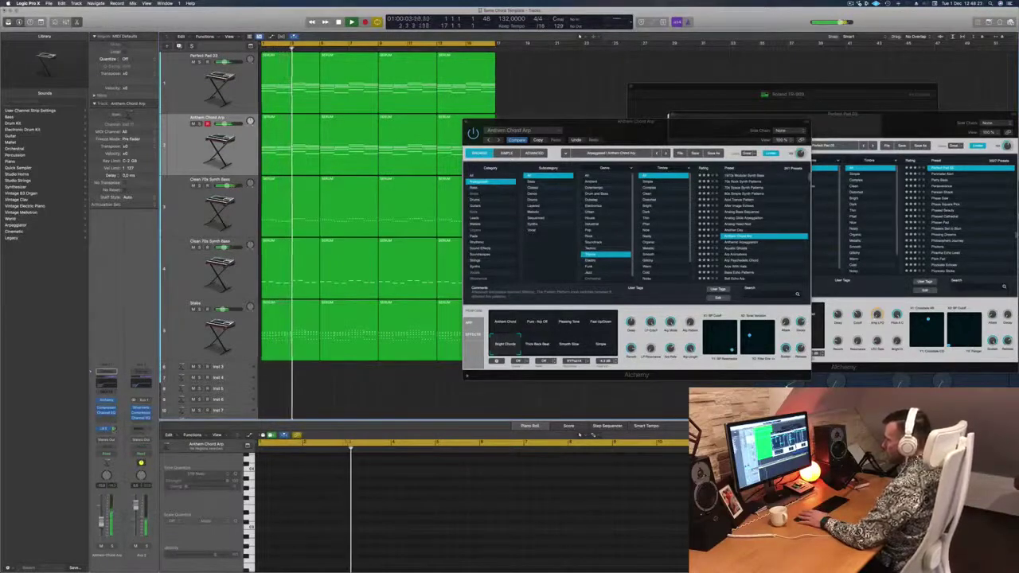
drag(668, 120, 750, 99)
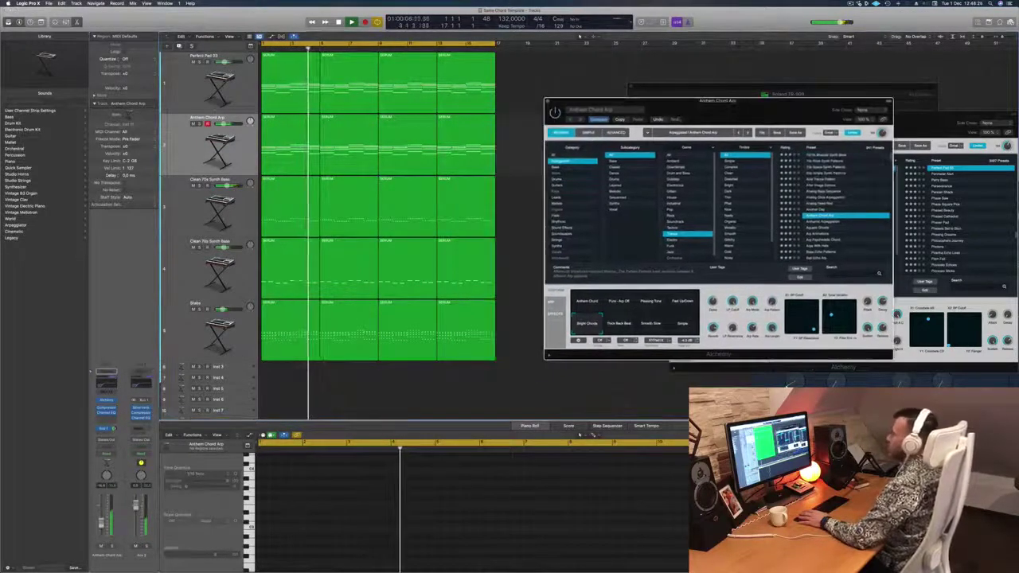
click(185, 155)
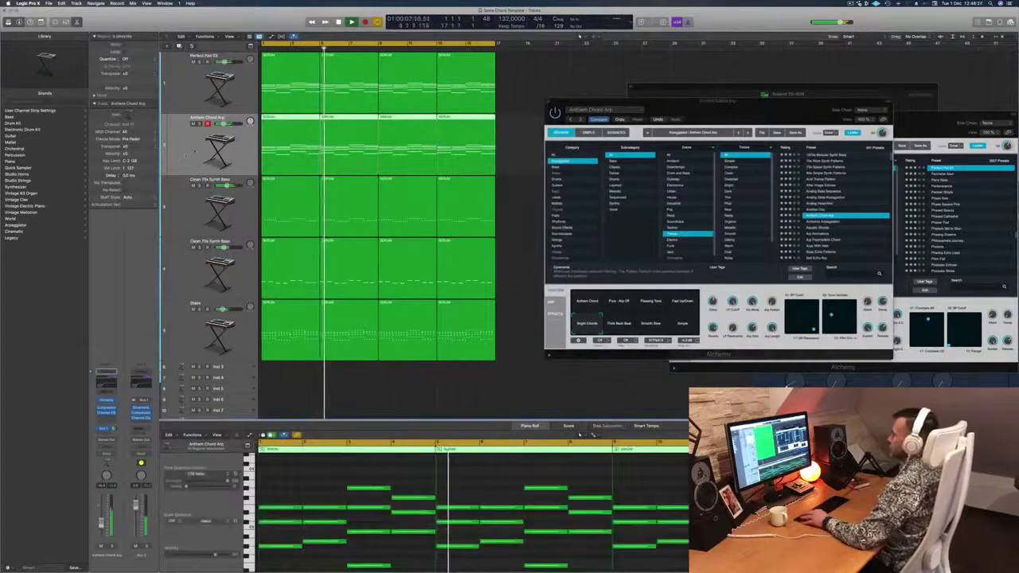
scroll(191, 145, down, 1)
key(Return)
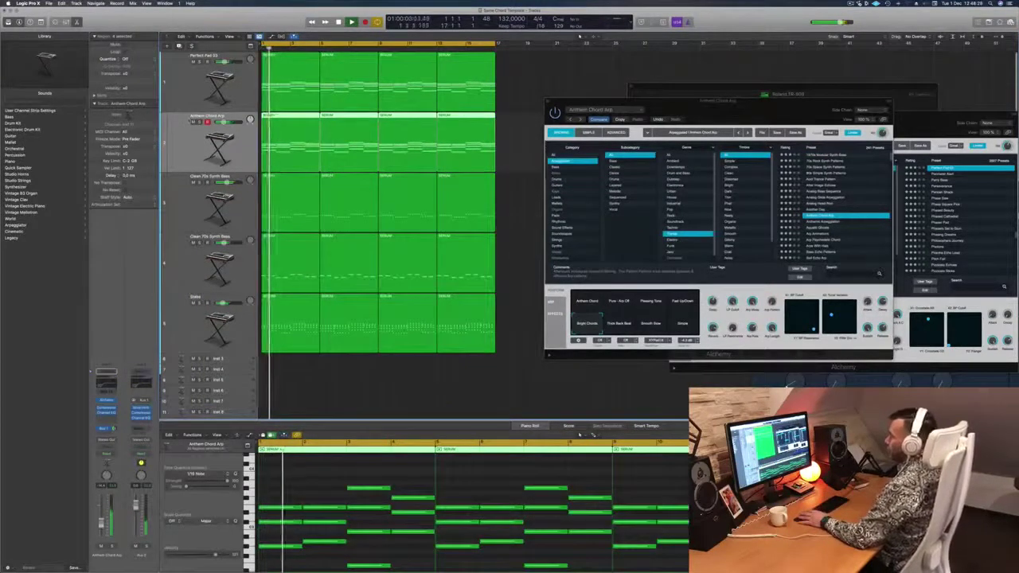
key(super+d)
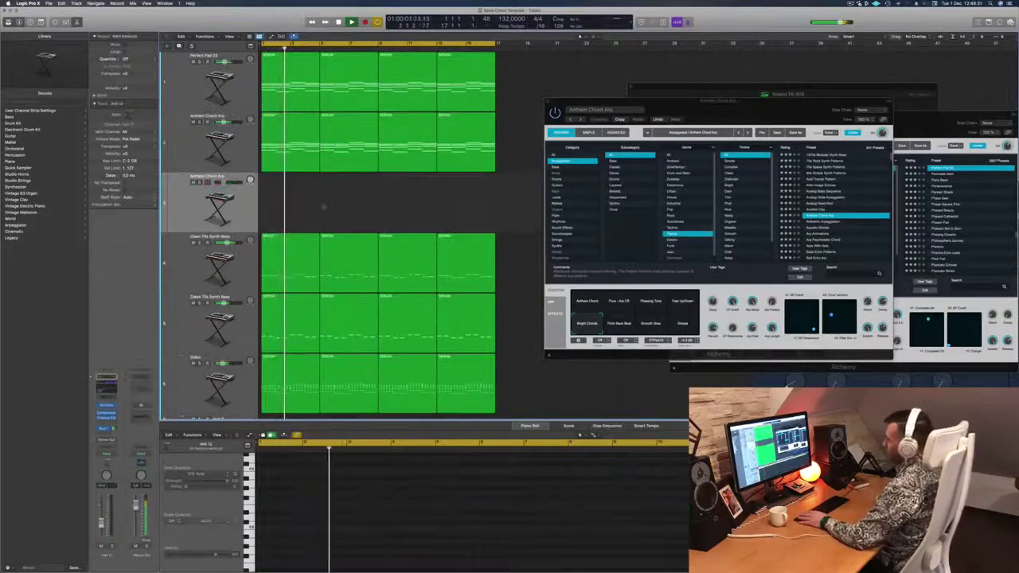
key(space)
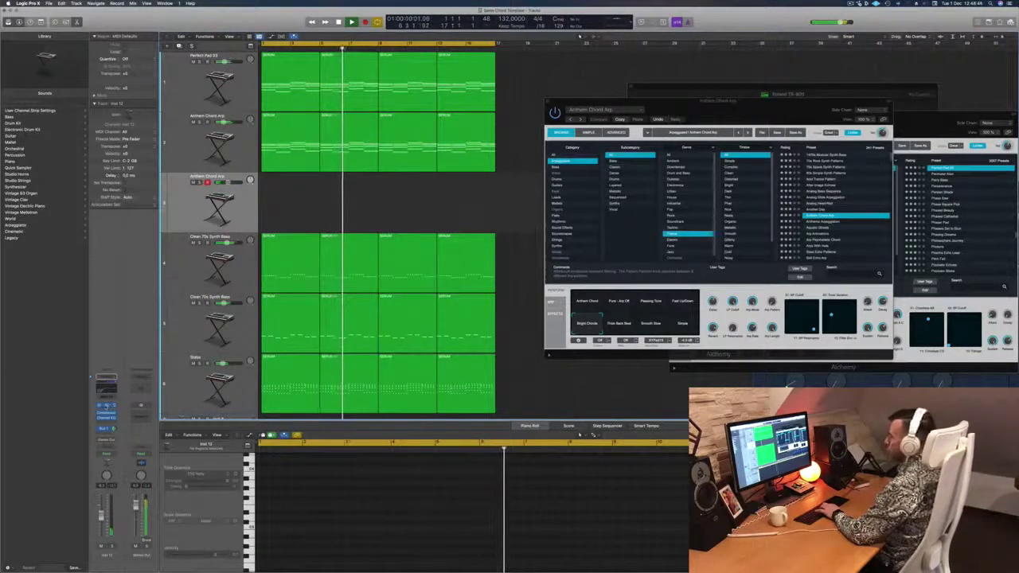
Open the new track's Alchemy instrument, filter its presets to the Leads category and load Brain Drain.
click(106, 407)
drag(547, 96, 714, 139)
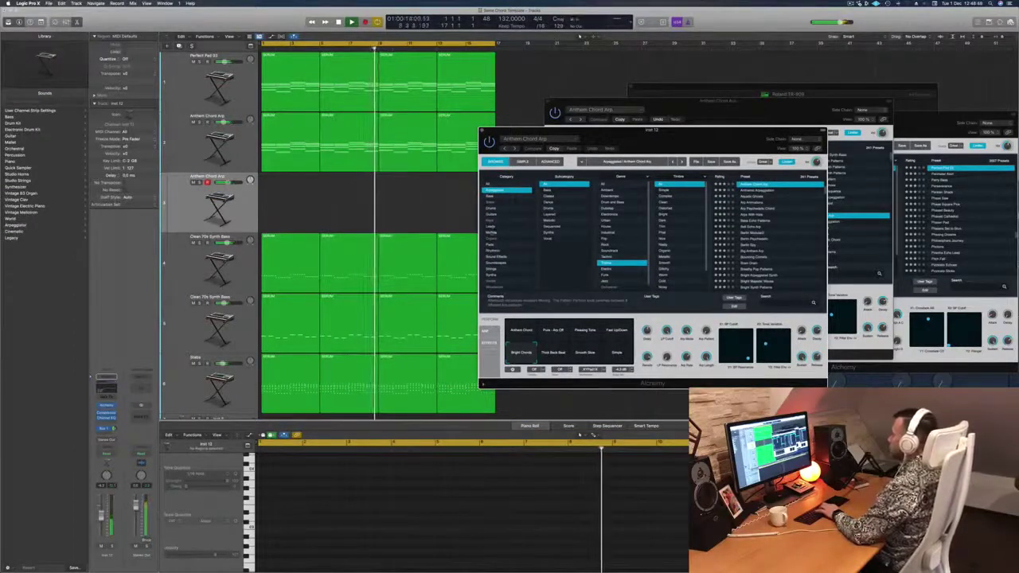
click(491, 227)
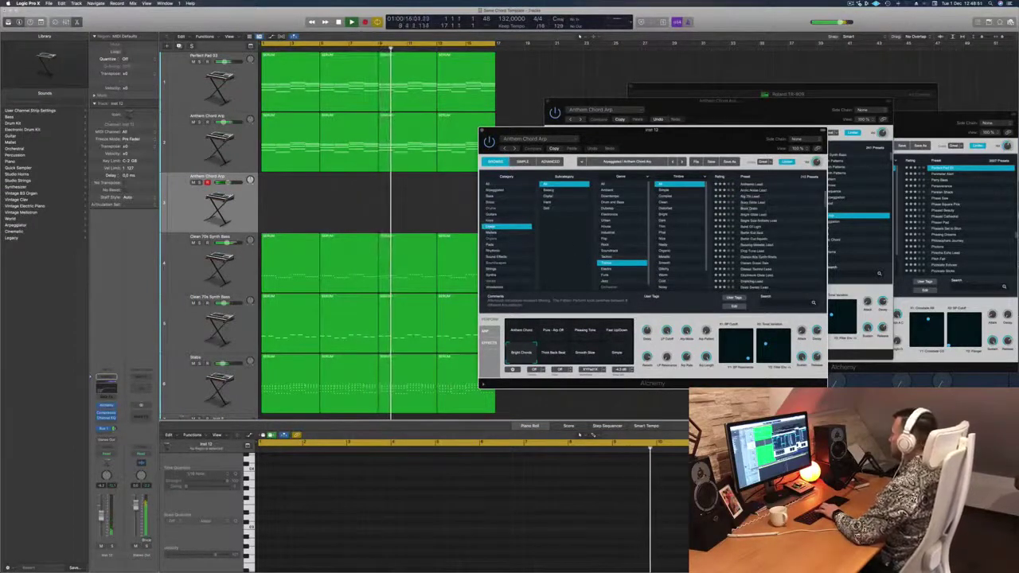
click(743, 208)
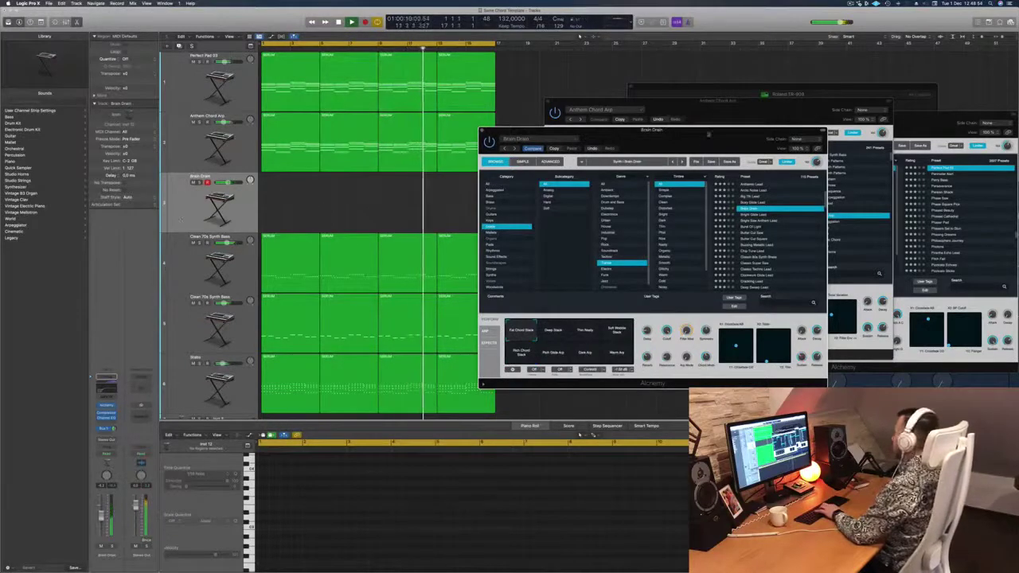
Close the Anthem Chord Arp and Perfect Pad Alchemy windows, leaving the Brain Drain instance open.
drag(708, 131, 649, 172)
drag(740, 102, 664, 95)
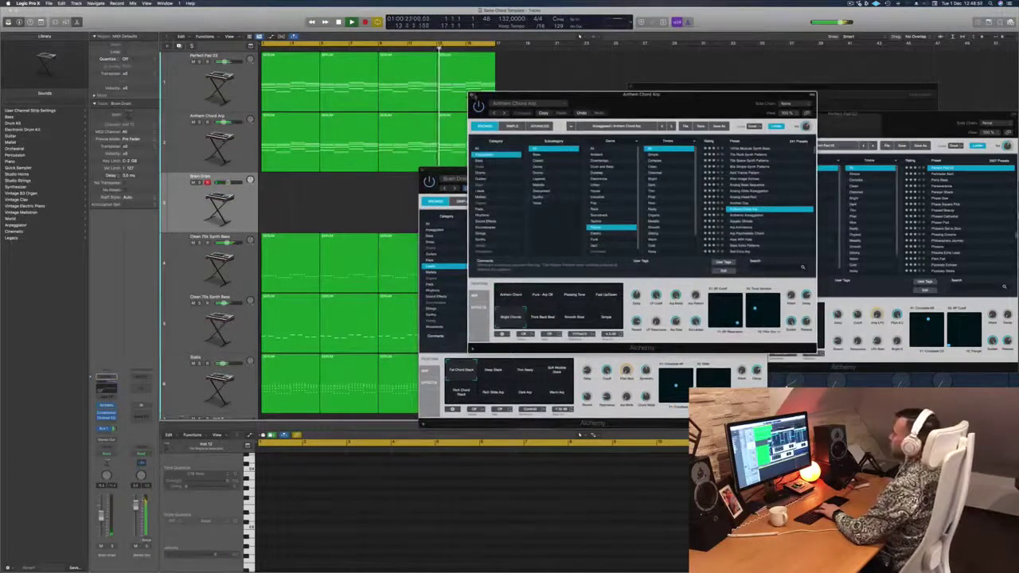
click(471, 96)
drag(828, 116, 826, 116)
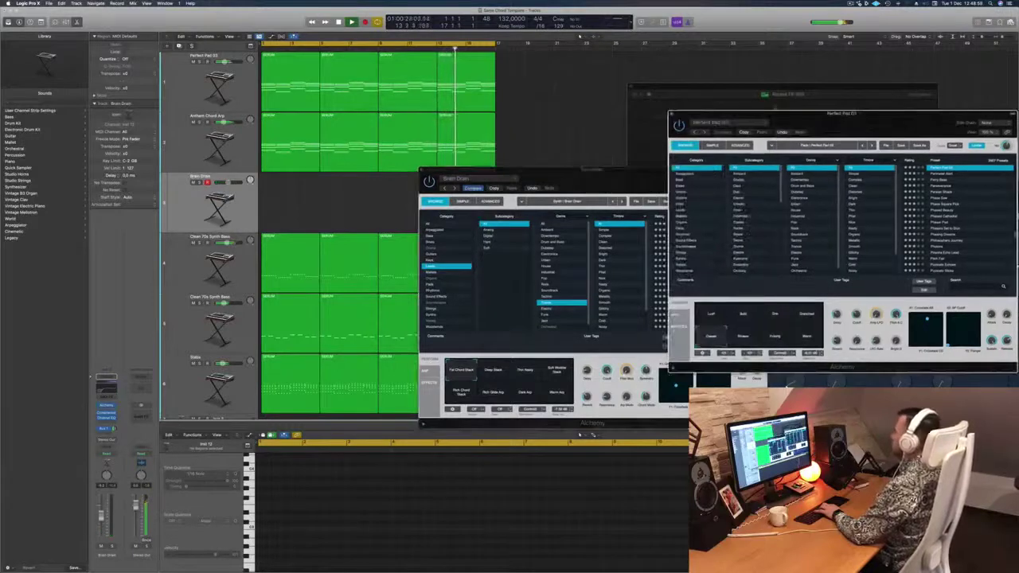
click(671, 115)
Close Drum Machine Designer and arrange the Brain Drain Alchemy window beside Musical Typing, with the new track armed for playing.
drag(689, 86, 480, 11)
click(848, 118)
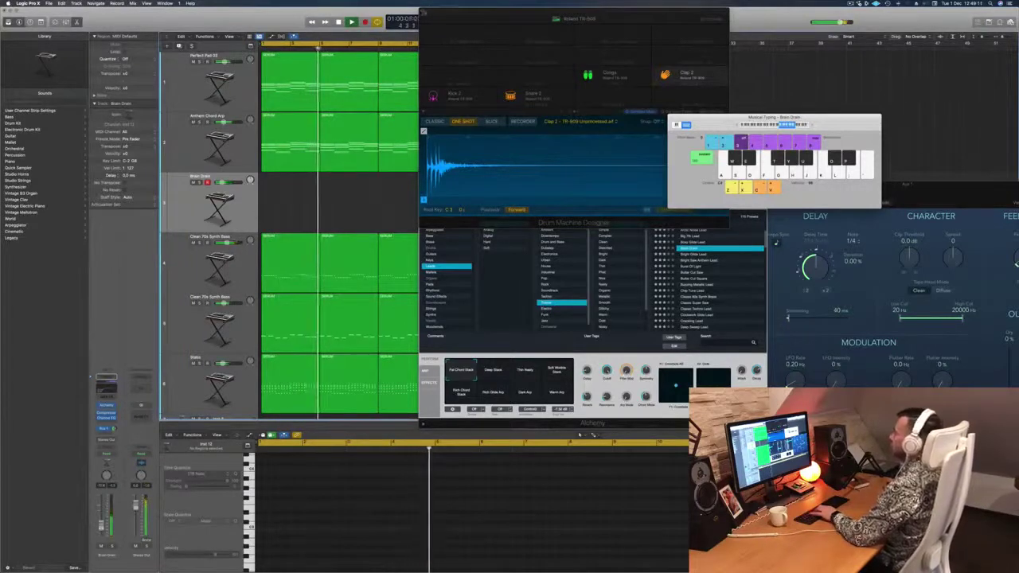
click(569, 174)
key(super+w)
drag(568, 170, 557, 145)
click(241, 137)
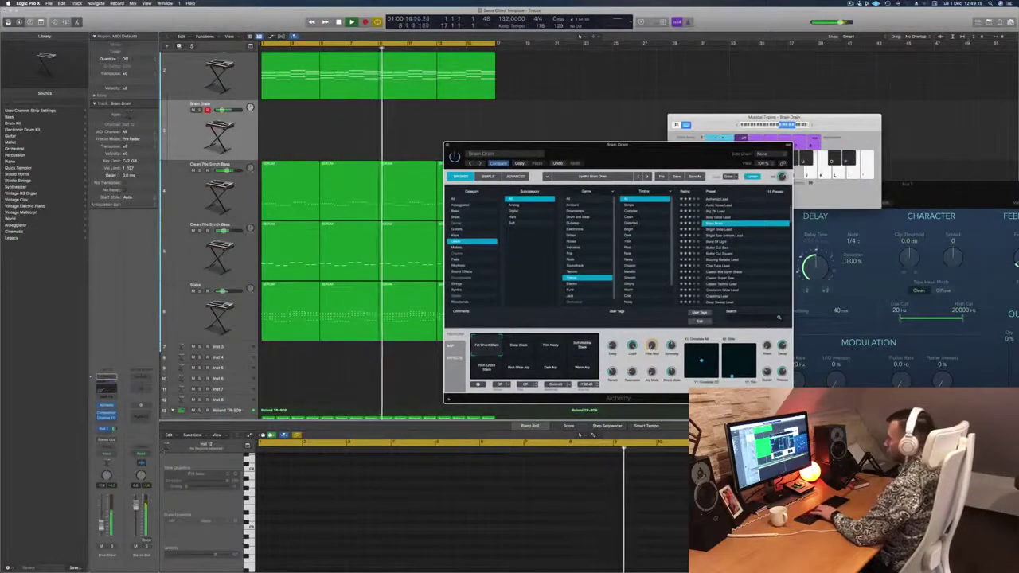
Audition Brain Drain's Deep Stack snapshot and the lead presets from Bright Glide Lead down to Buzzing Metallic Lead.
click(522, 345)
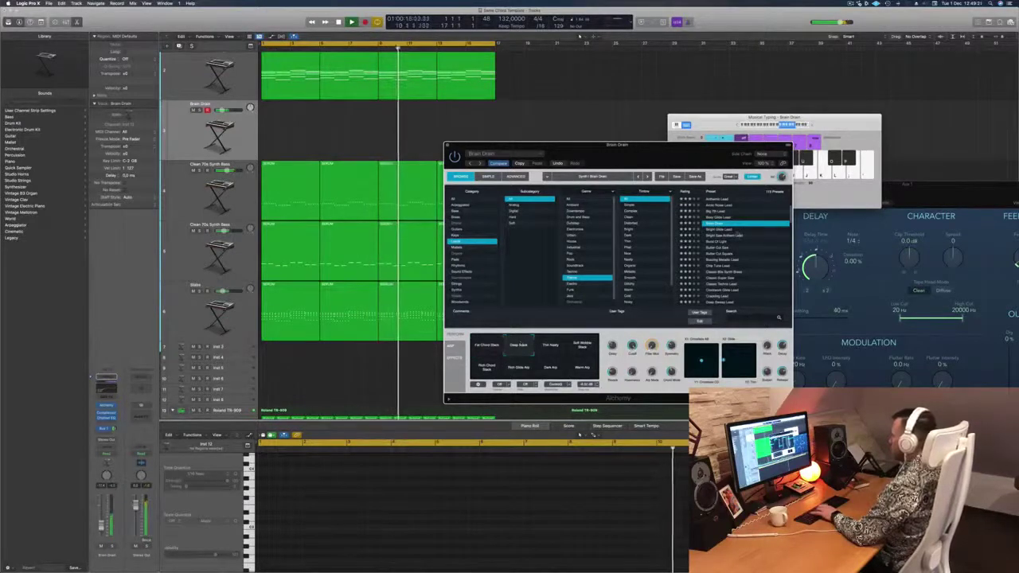
click(713, 229)
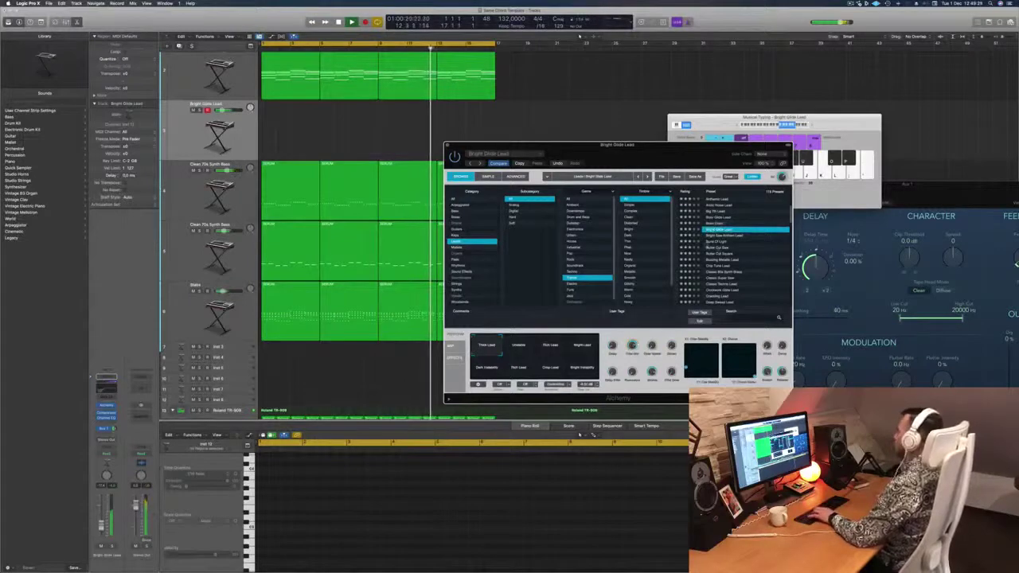
click(718, 248)
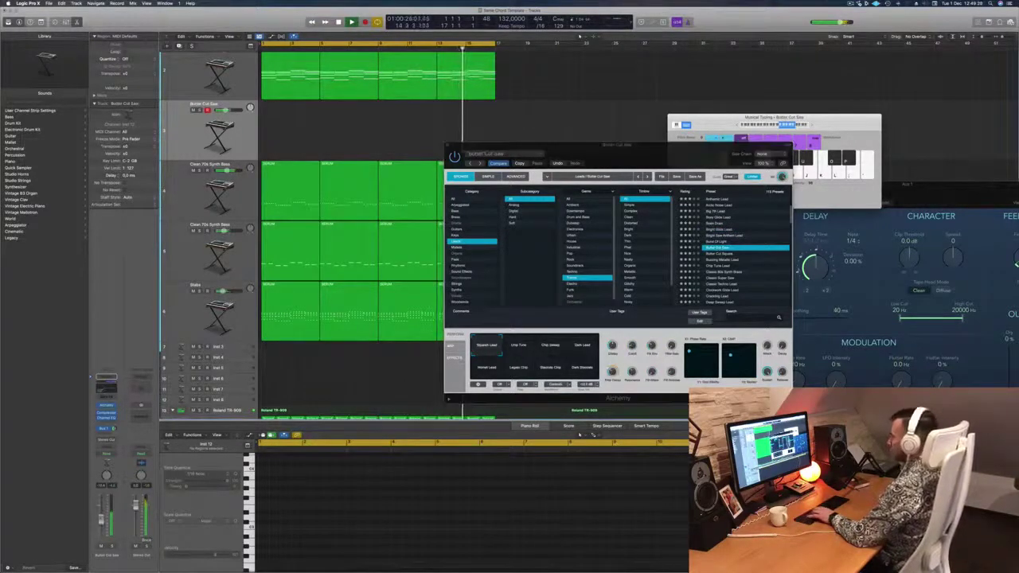
click(710, 254)
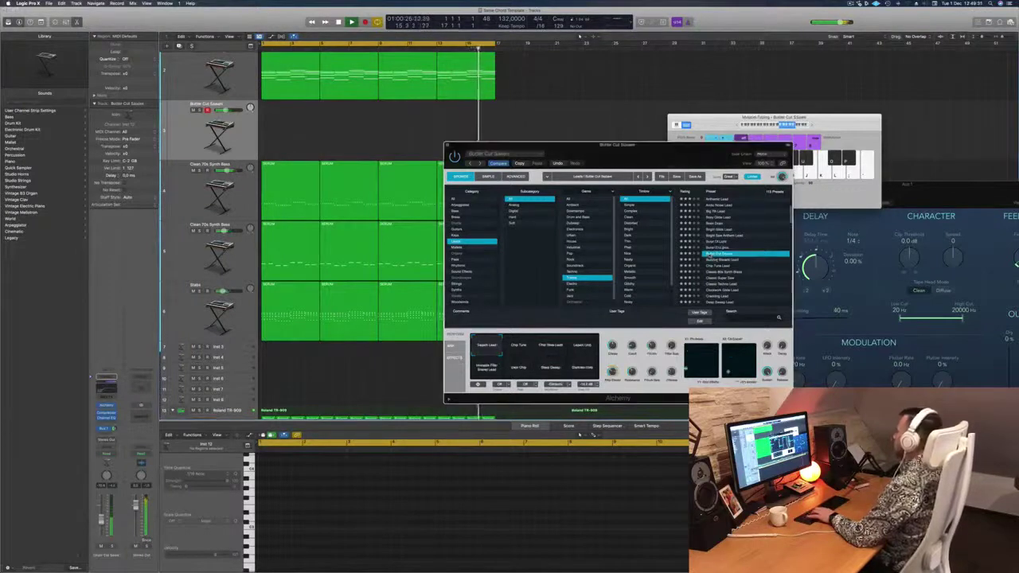
click(721, 259)
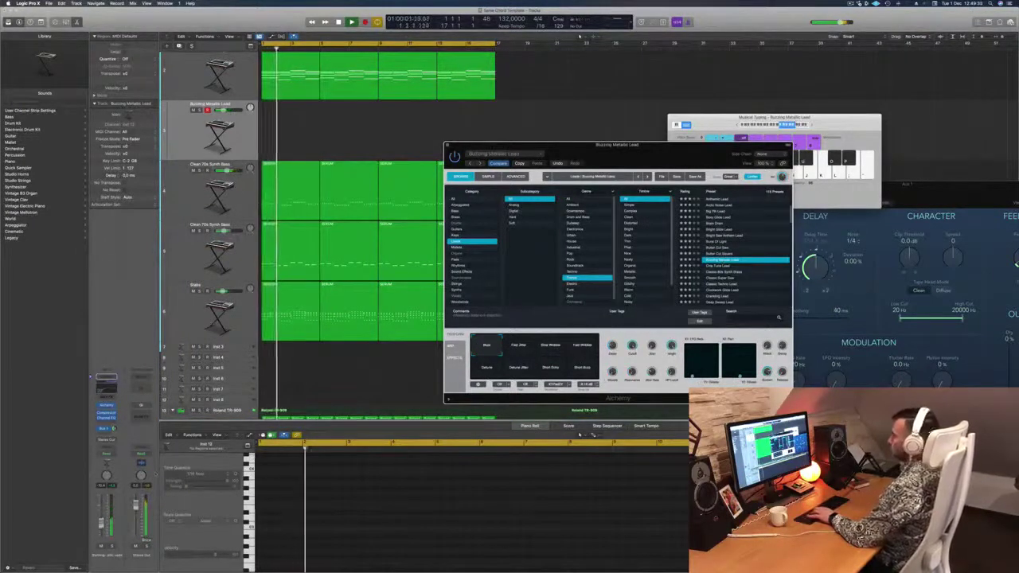
Try the Clockwork Glide Lead and Crackling Lead presets, playing notes with Musical Typing moved clear of the Alchemy window.
drag(654, 152, 633, 114)
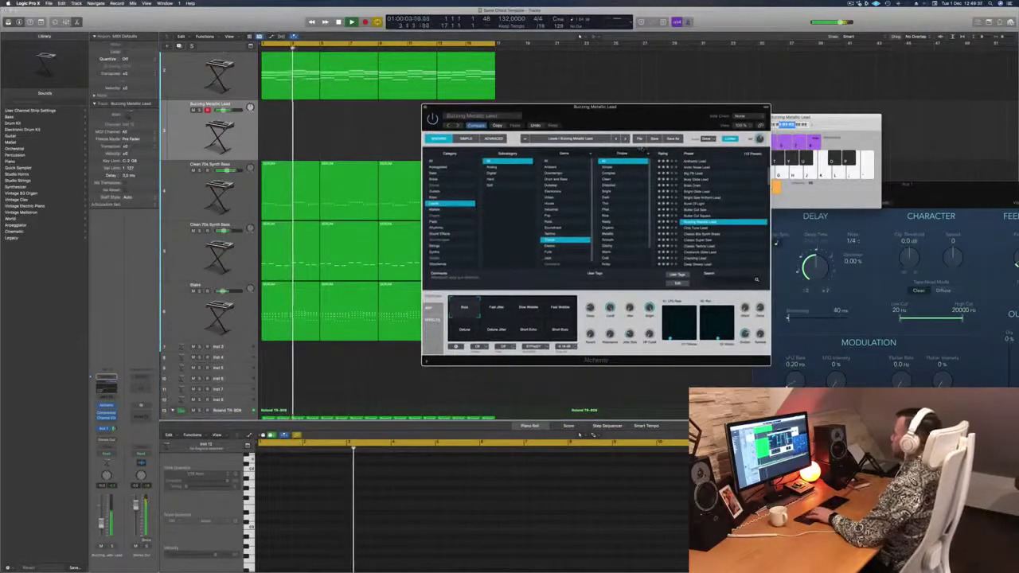
scroll(712, 231, down, 2)
click(694, 234)
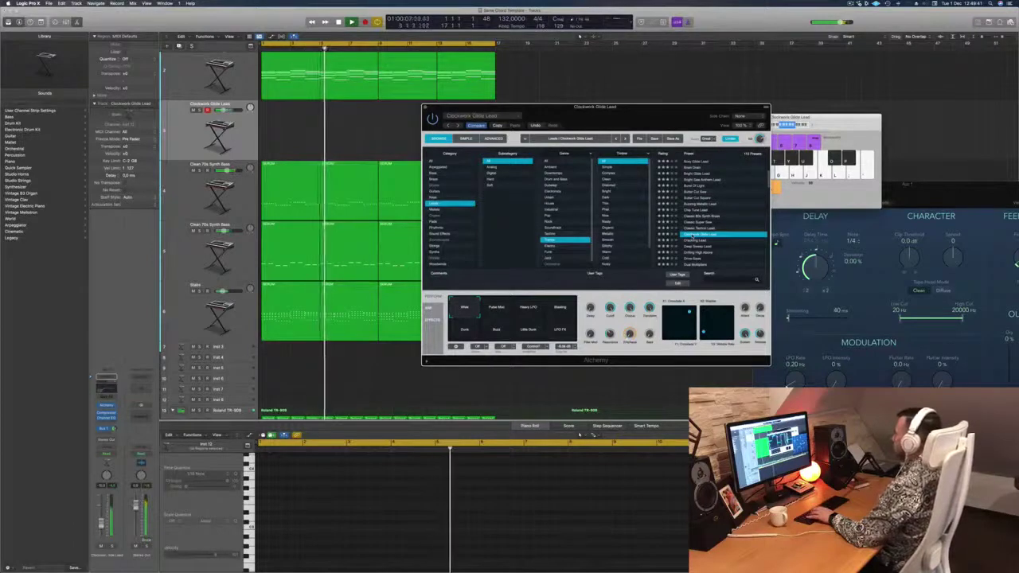
click(696, 241)
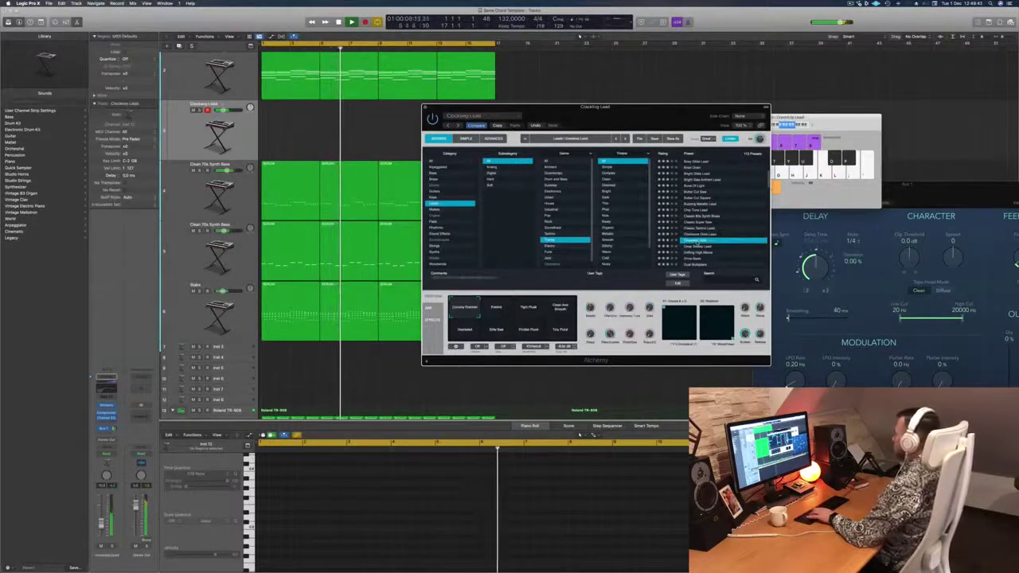
click(800, 118)
key(d)
key(f)
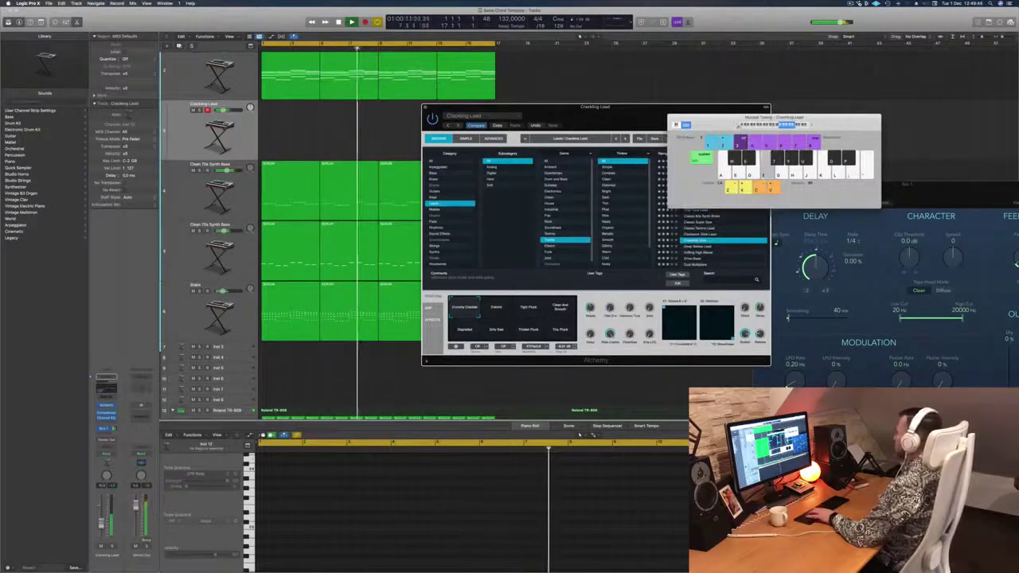
drag(739, 125, 745, 112)
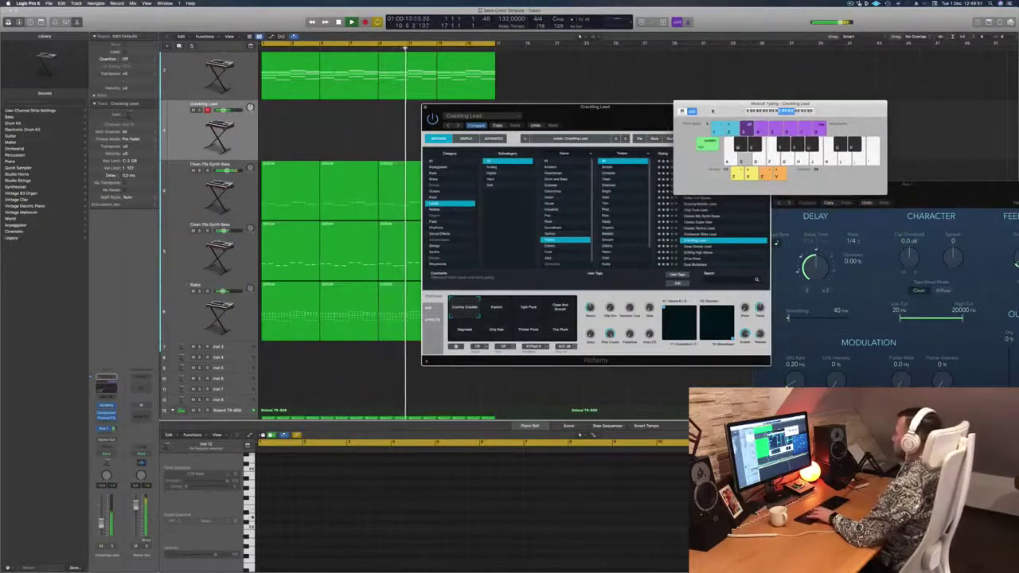
drag(715, 109, 734, 82)
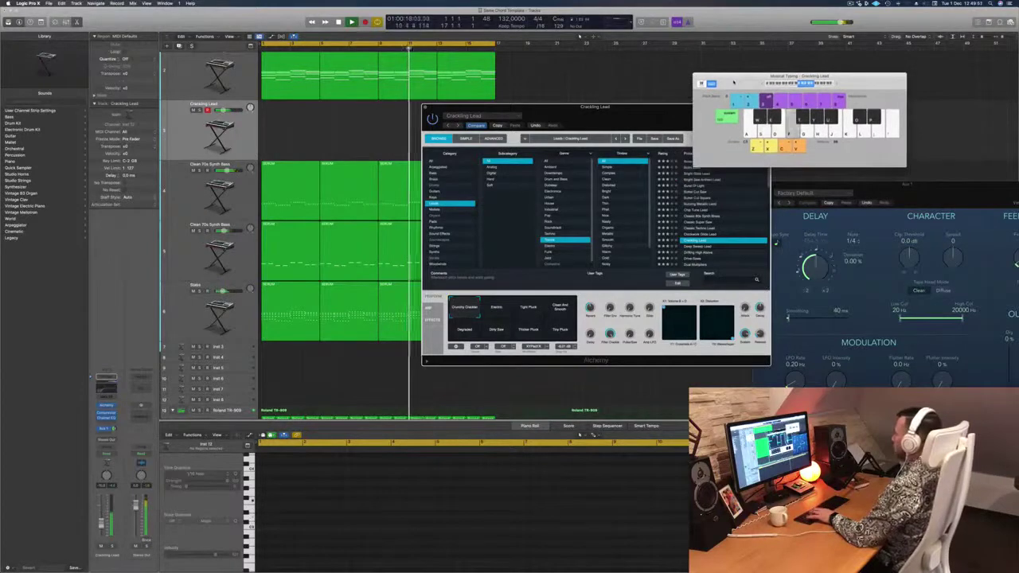
Audition Crackling Lead's Tight Pluck, Clean And Smooth, Dirty Saw, Thicker Pluck and Tiny Pluck snapshots over the loop.
click(499, 309)
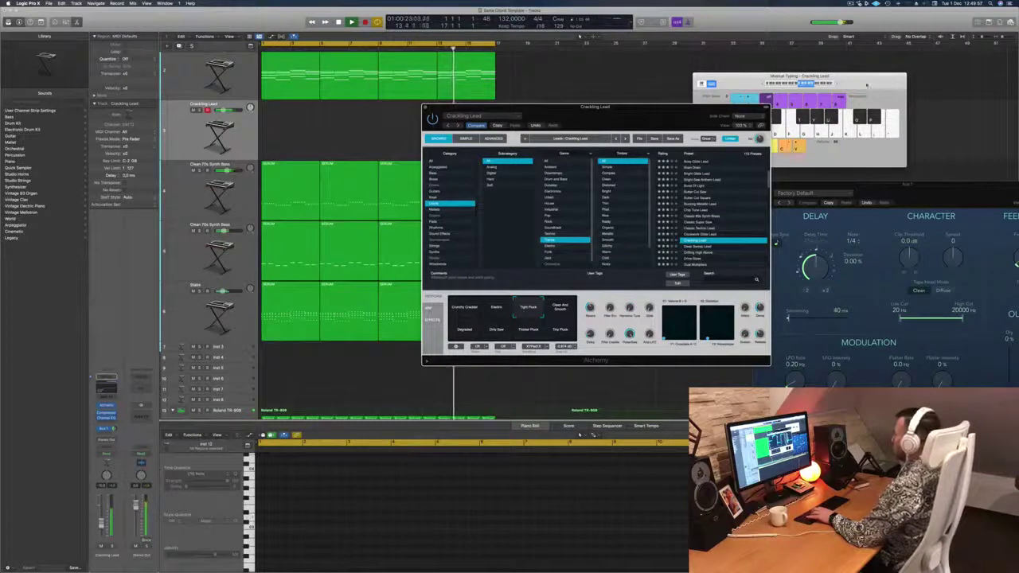
drag(866, 85, 852, 87)
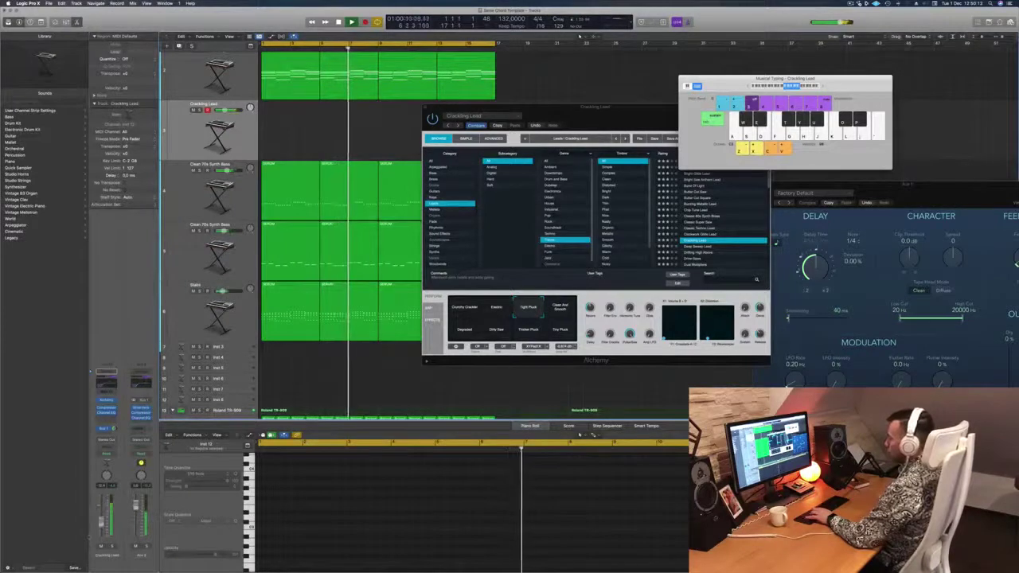
click(559, 312)
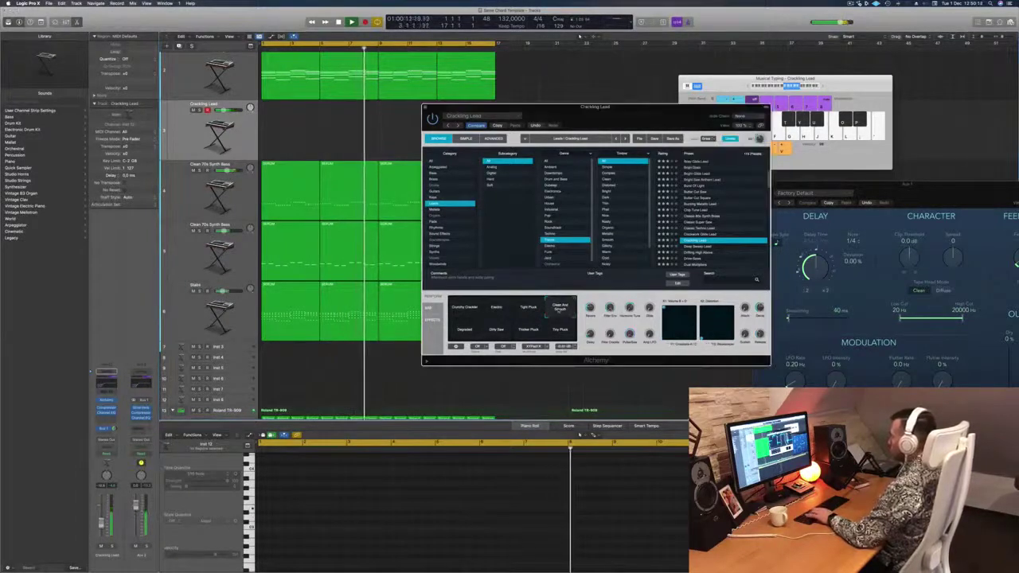
click(493, 333)
click(523, 332)
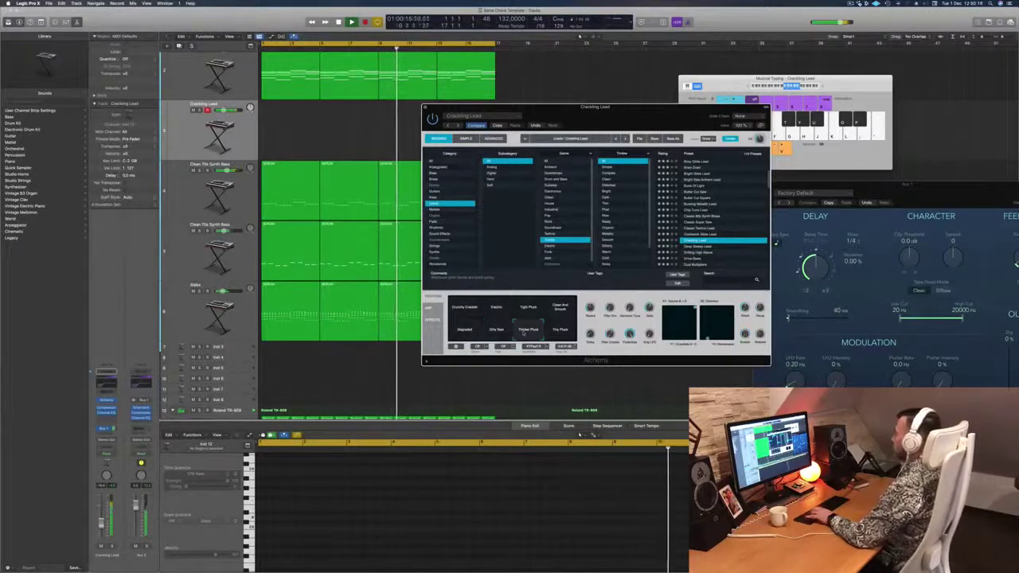
click(567, 331)
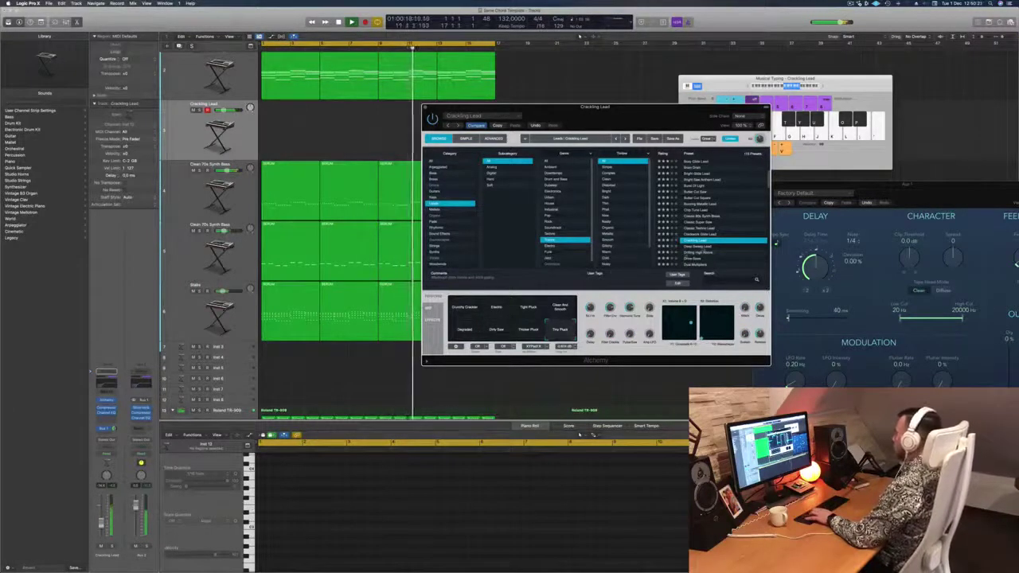
Try the Deep Sweep Lead and Drifting High Above presets, including the latter's Flanger Noise snapshot.
click(705, 247)
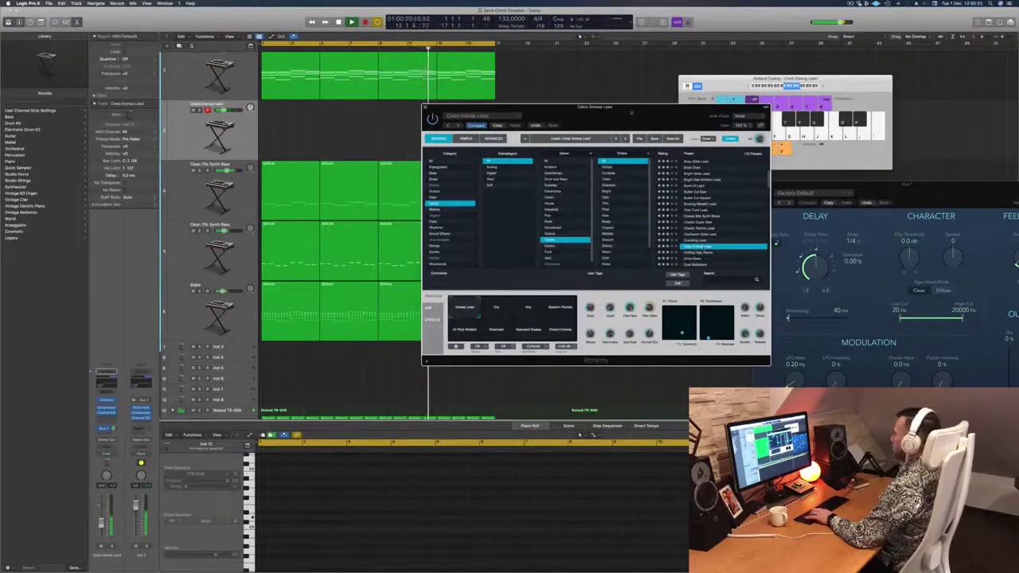
drag(628, 105, 609, 81)
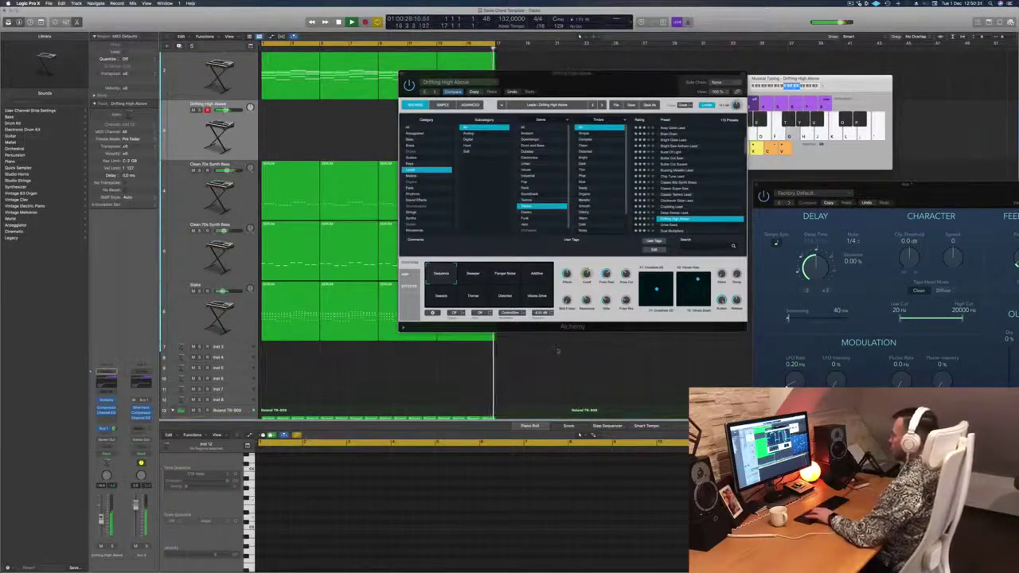
click(697, 218)
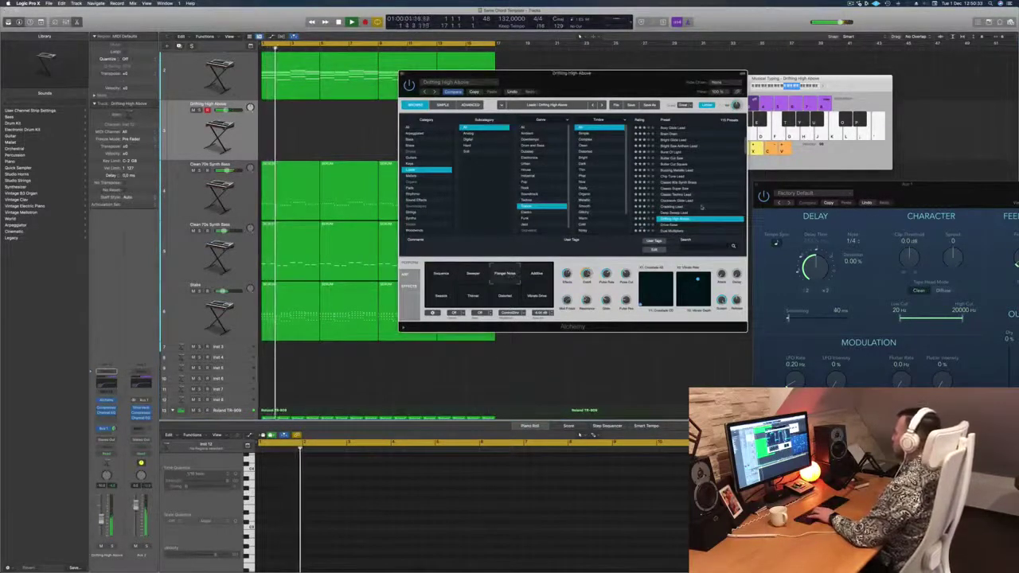
Load the Drive-Saws lead preset and audition its snapshots, including Gated and Rich Pad.
scroll(697, 211, down, 1)
key(Down)
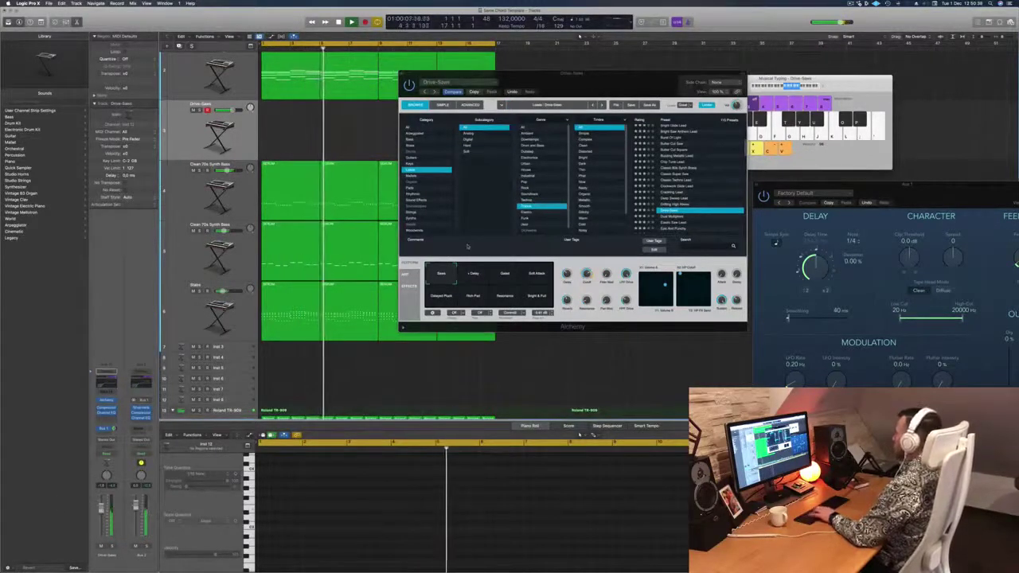
click(504, 275)
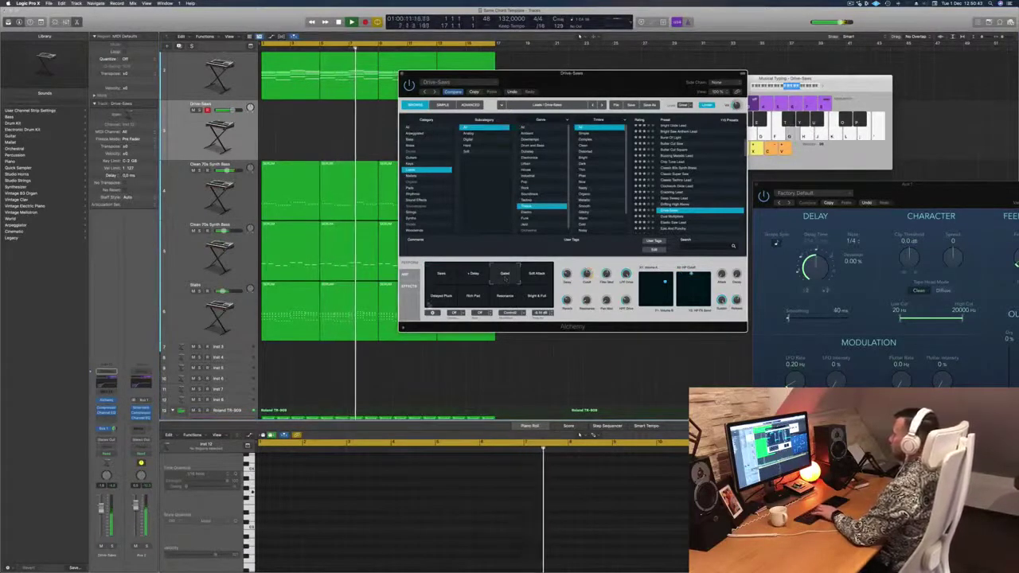
click(441, 299)
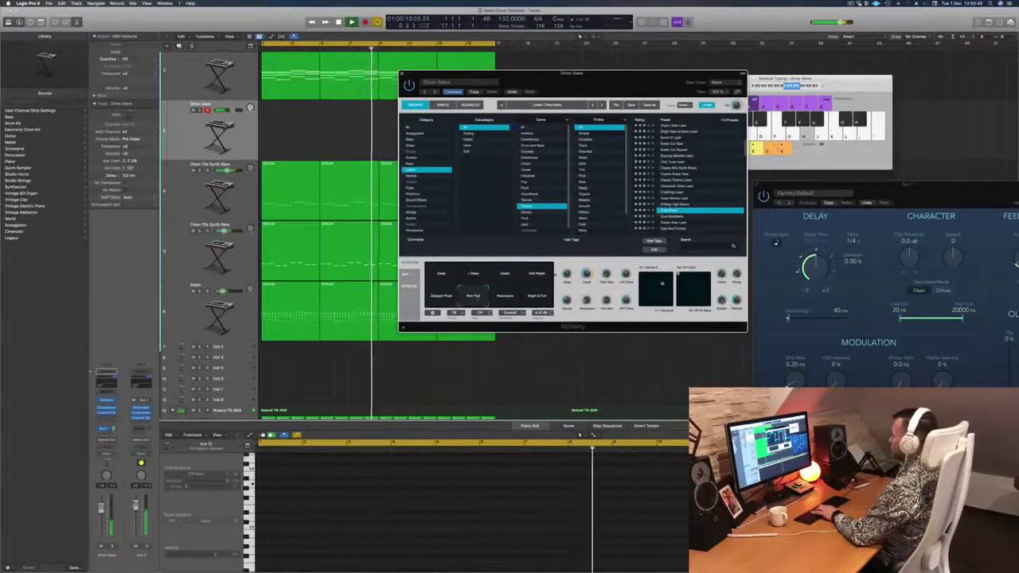
Audition the Dual Multiplex and Elastic Saw Lead presets over the loop, lowering the lead track's volume slightly.
scroll(686, 185, down, 2)
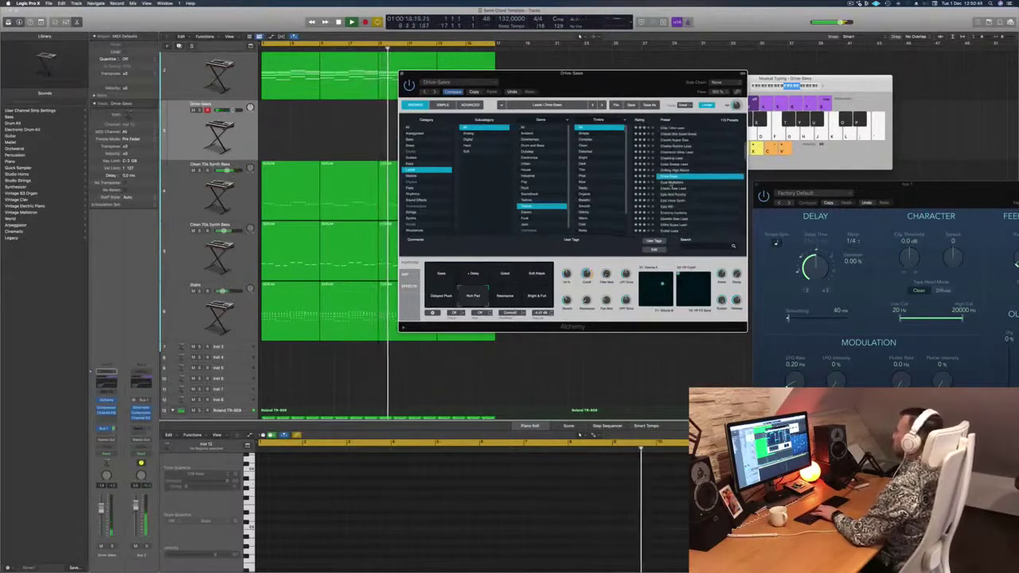
click(673, 183)
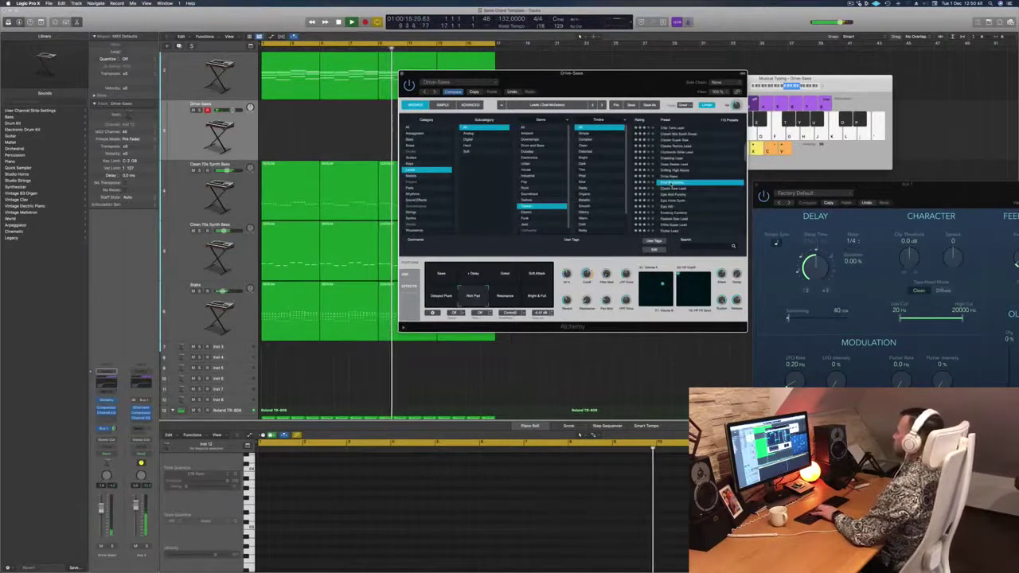
click(673, 189)
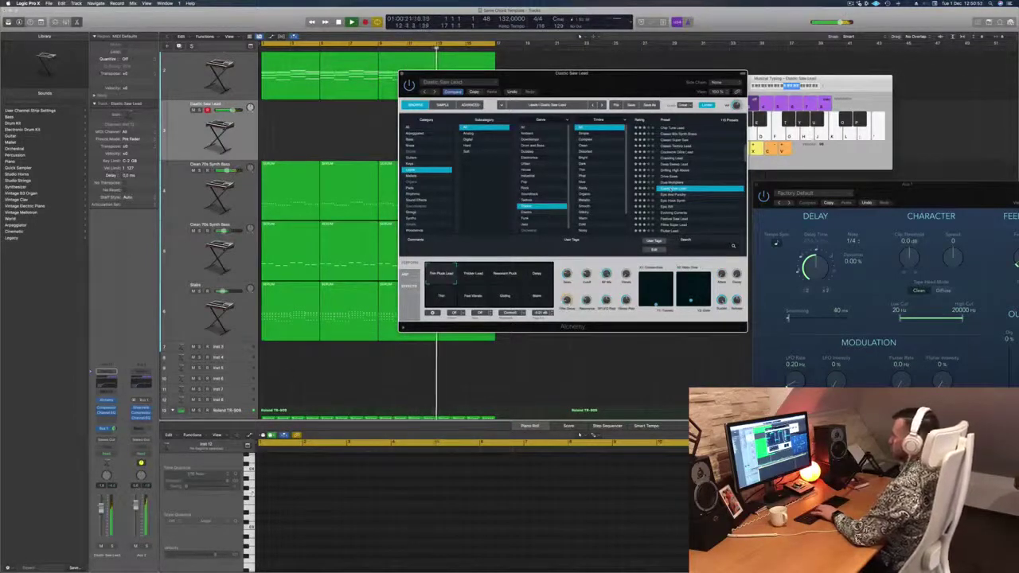
drag(101, 513, 101, 515)
key(g)
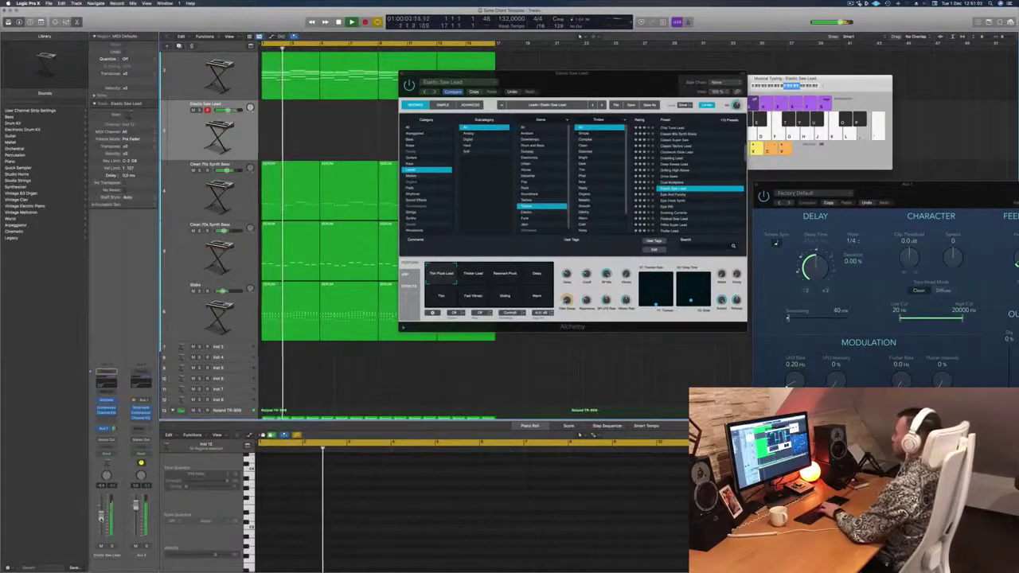
Load the Epic And Punchy preset and audition its Resonant LFO, Bigger and Punchier snapshots.
click(677, 195)
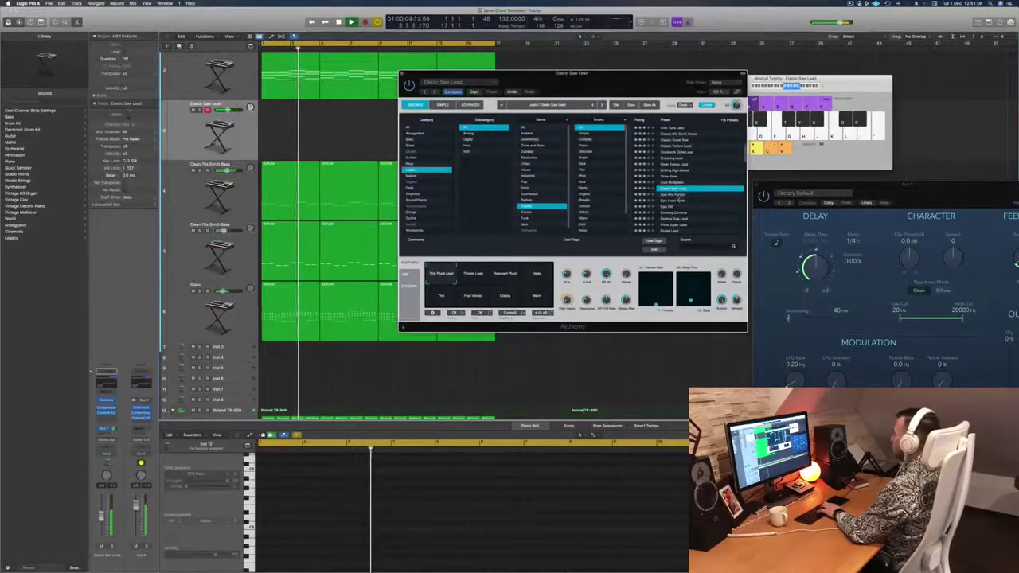
click(472, 277)
click(504, 274)
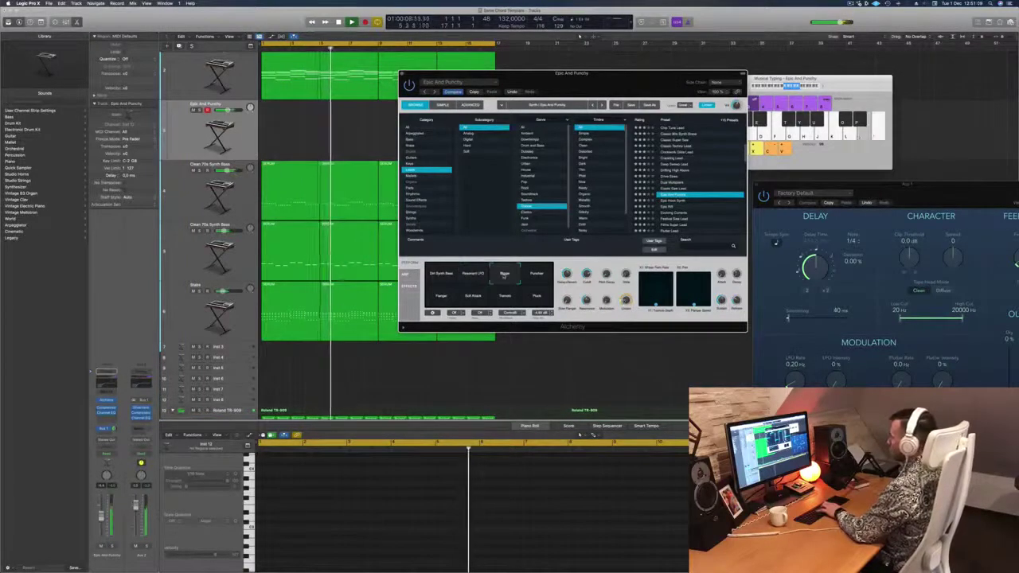
click(538, 277)
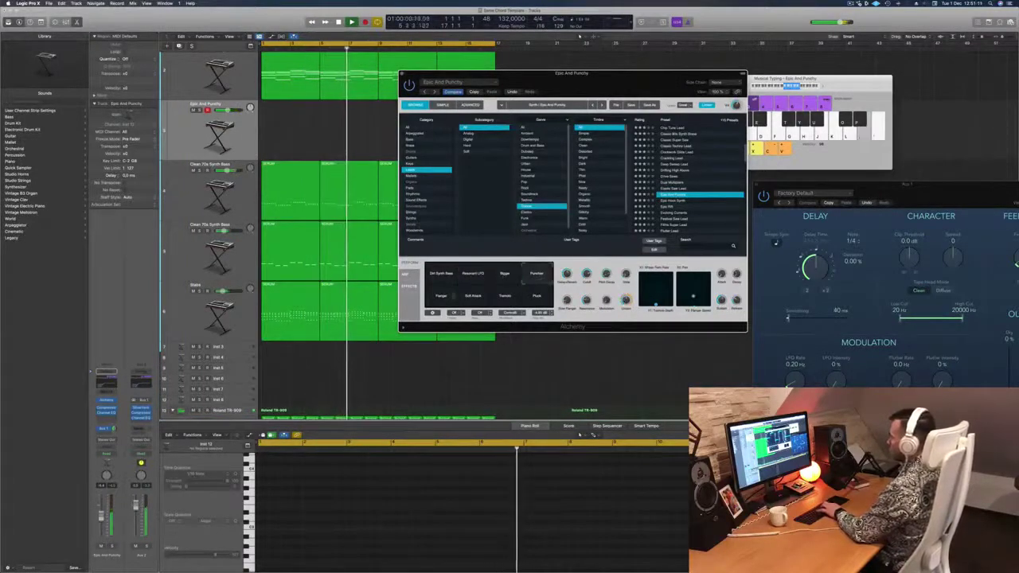
Try the Epic Hook Synth, Epic Riff and Festival Saw Lead presets against the playing loop.
scroll(678, 199, down, 2)
click(674, 187)
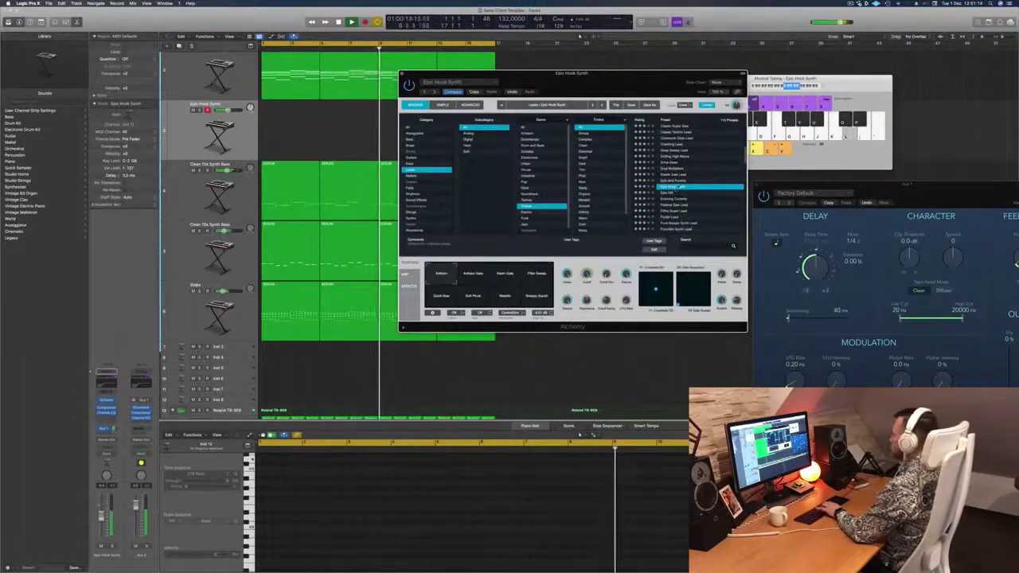
key(Down)
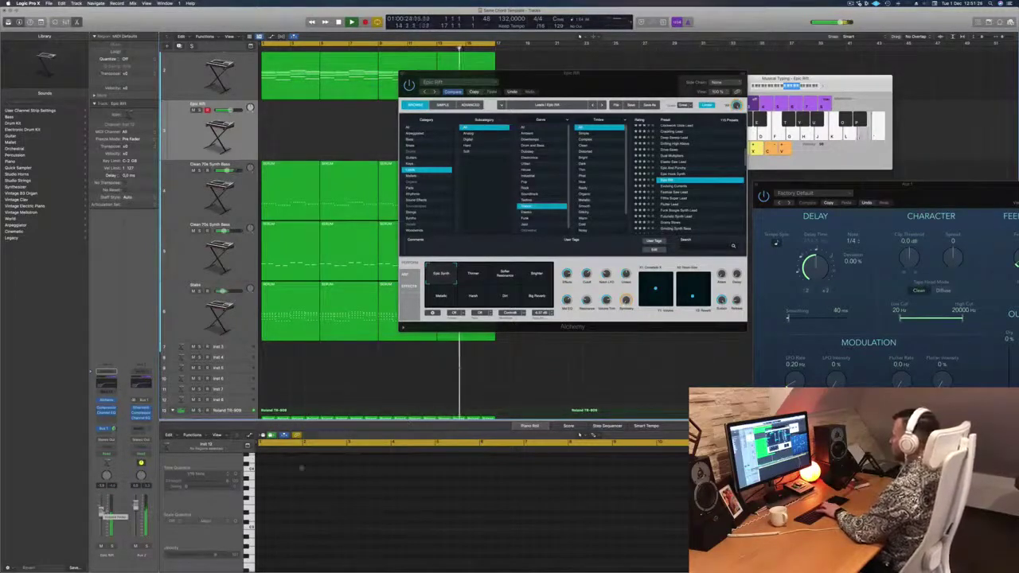
key(Down)
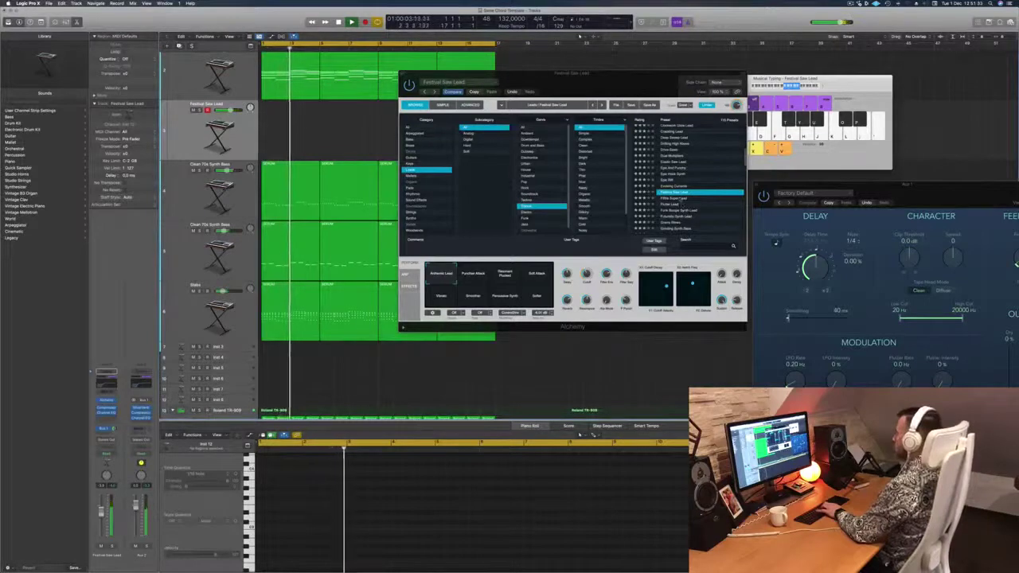
Audition further lead presets, including Filthy Super Lead, Funk Boogie Synth Lead, Futuristic Synth Lead, Groundwater and Huge Echo Lead.
key(Down)
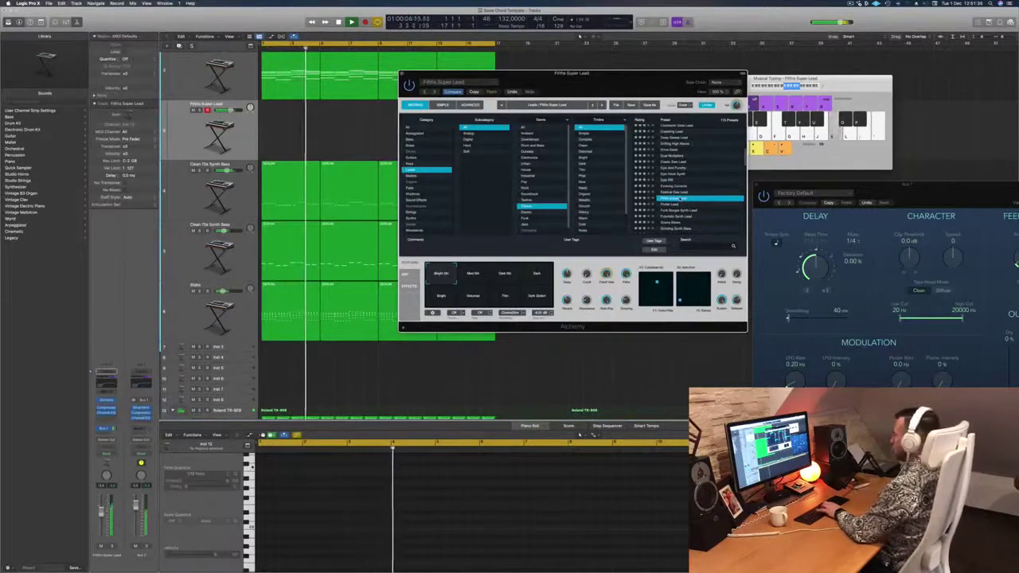
key(Down)
key(Down)
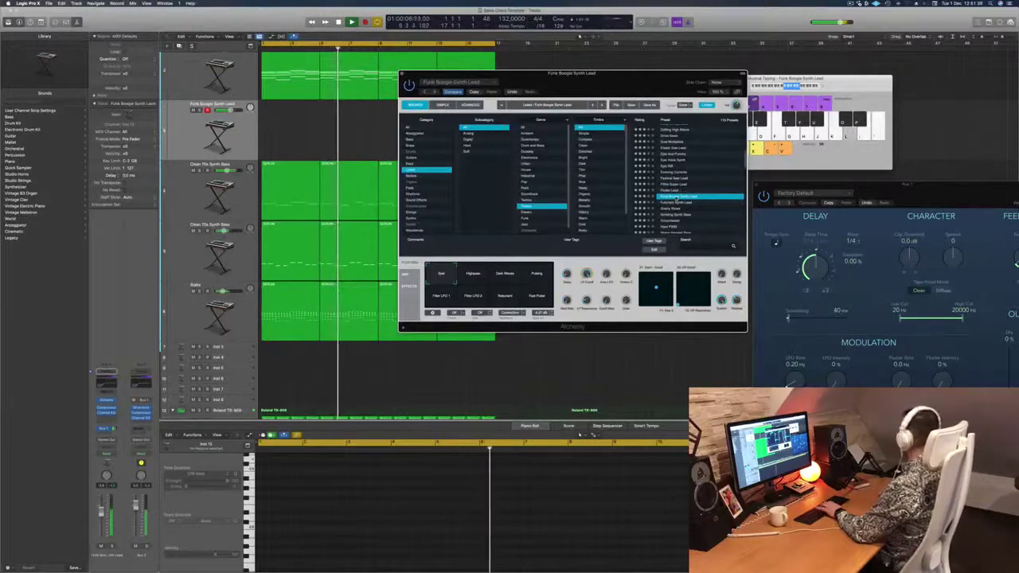
key(Down)
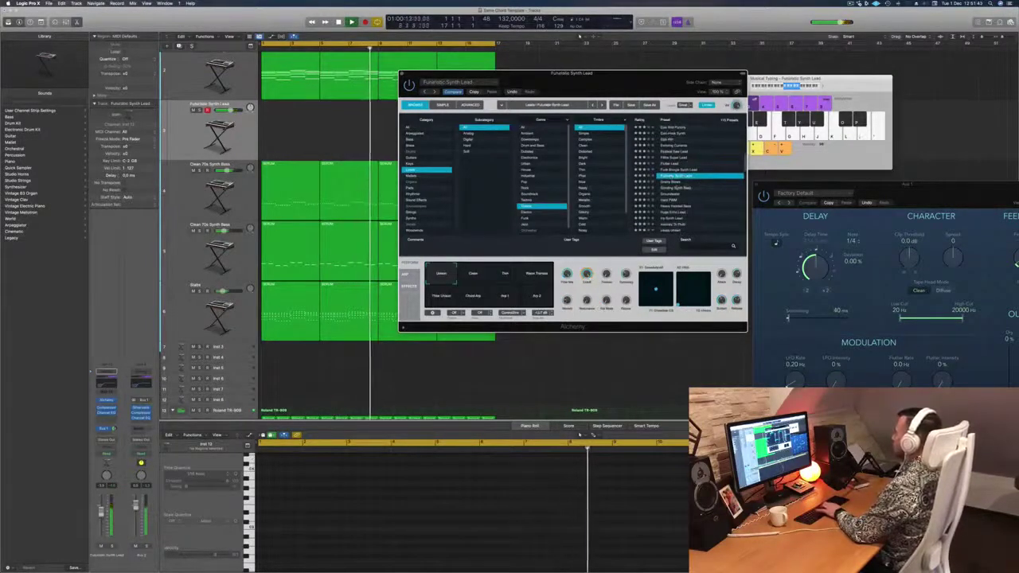
key(Down)
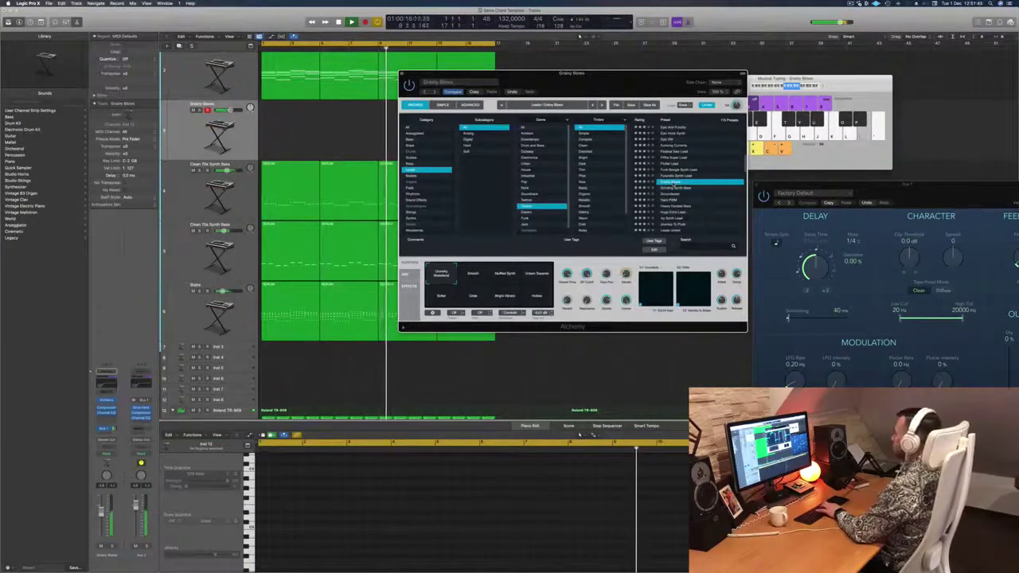
click(673, 180)
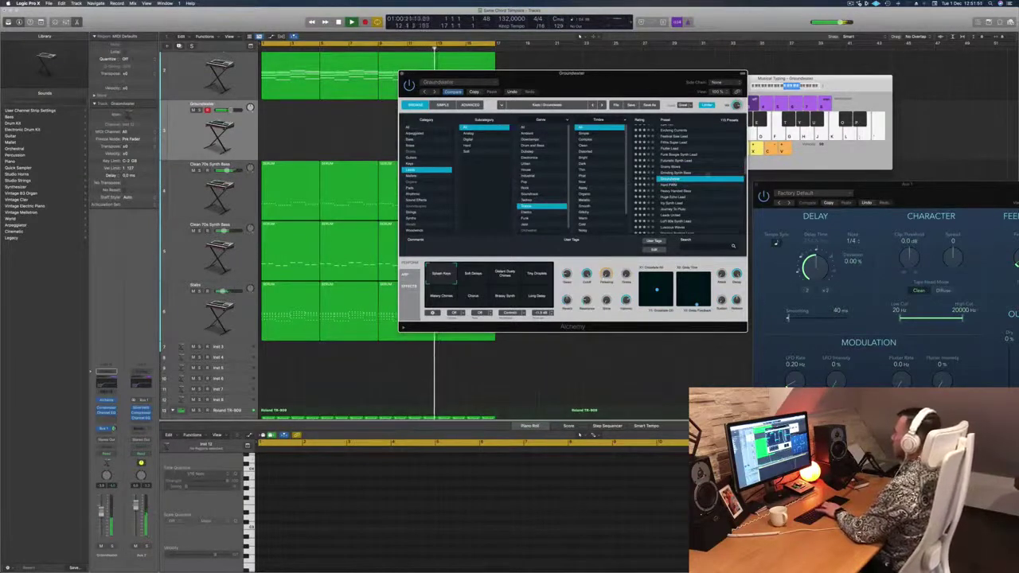
click(676, 183)
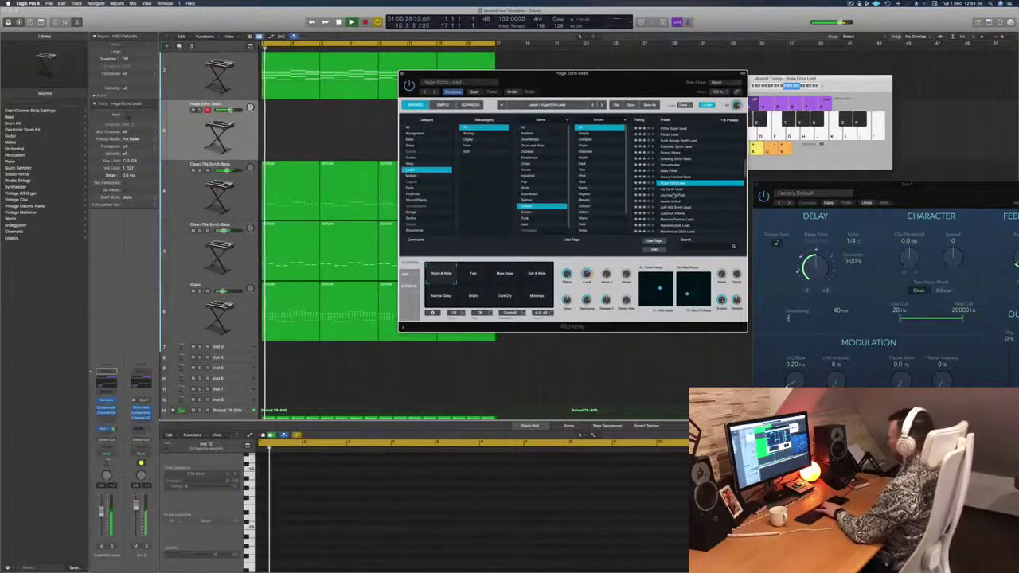
Load the Journey To Pluto preset and record a lead melody over the loop.
click(675, 195)
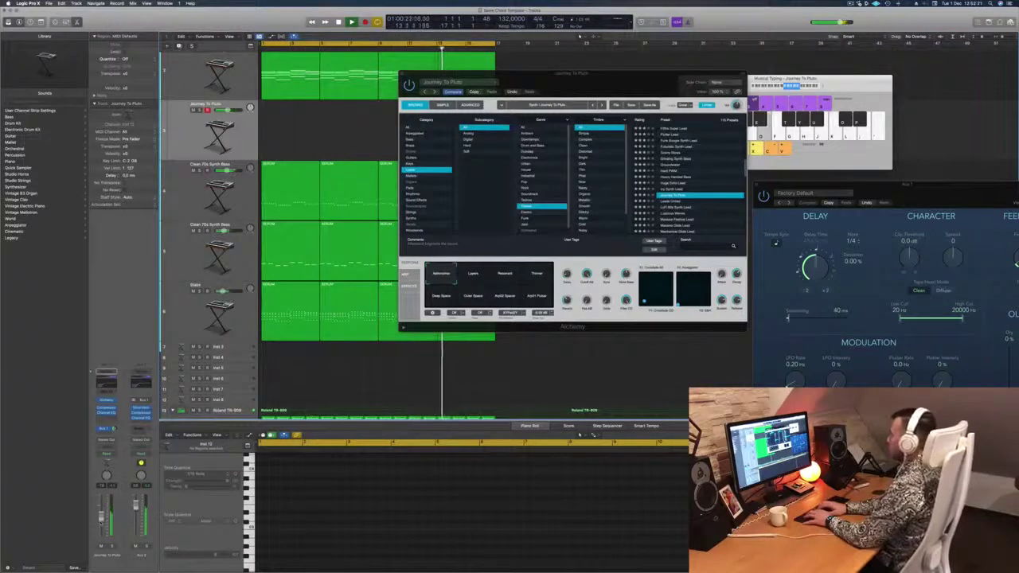
key(r)
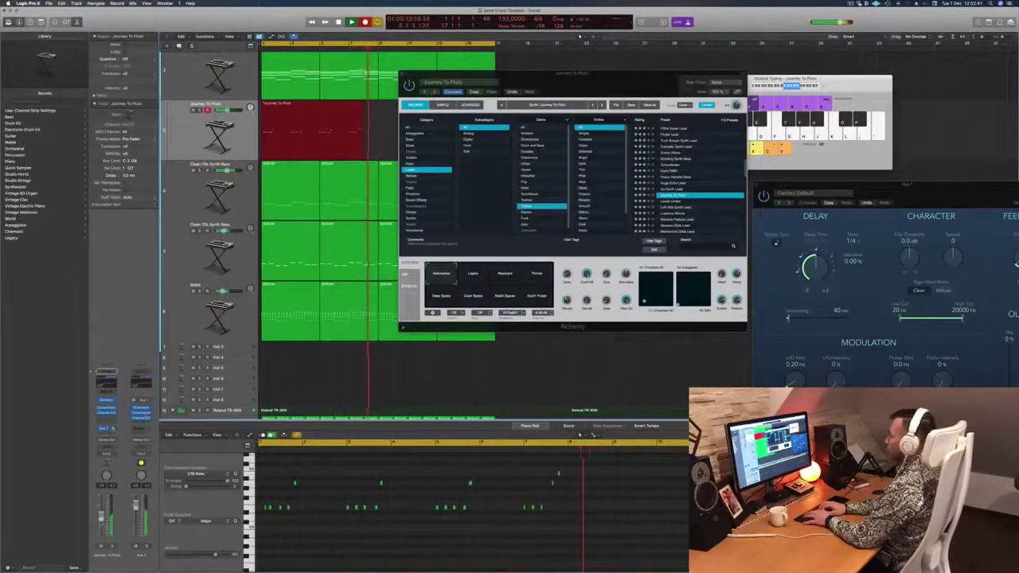
key(space)
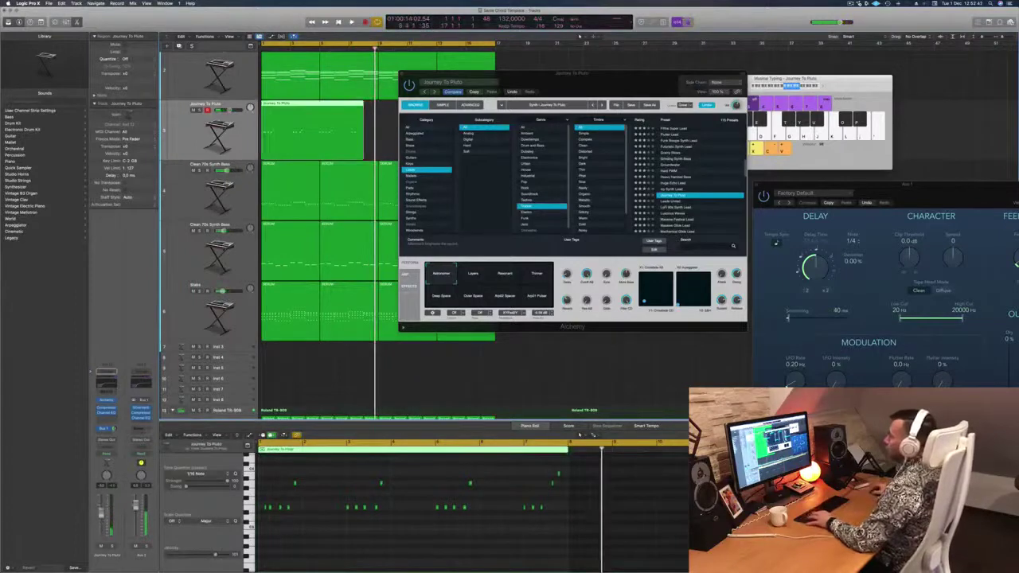
Split the recorded Journey To Pluto region at bar 5, delete the first part and move the remainder to bar 1.
super+double_click(321, 142)
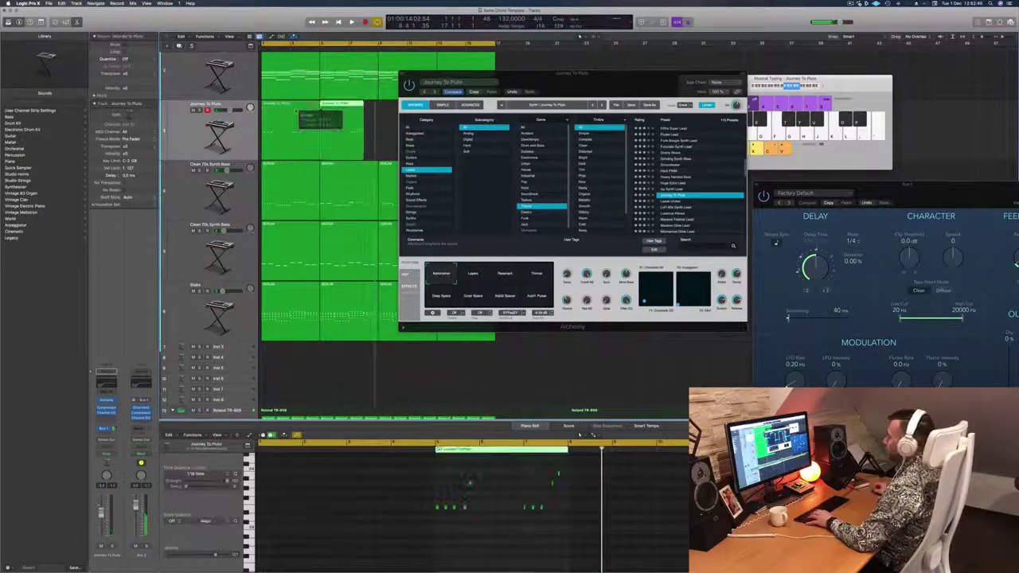
click(298, 109)
key(Delete)
drag(342, 110, 283, 113)
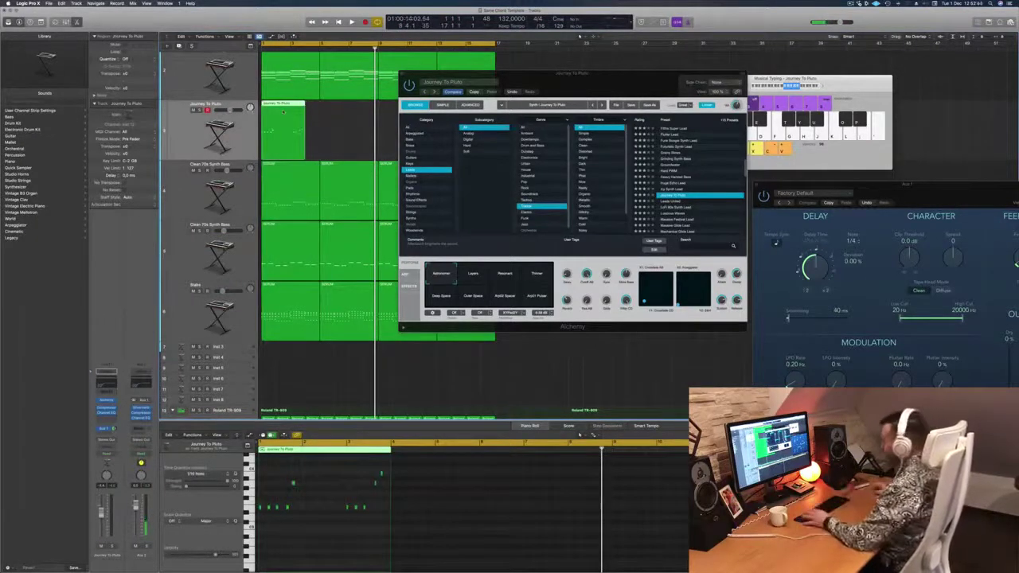
Move the Alchemy window clear of the arrangement and delete the stray Journey To Pluto region near the loop's end.
click(315, 562)
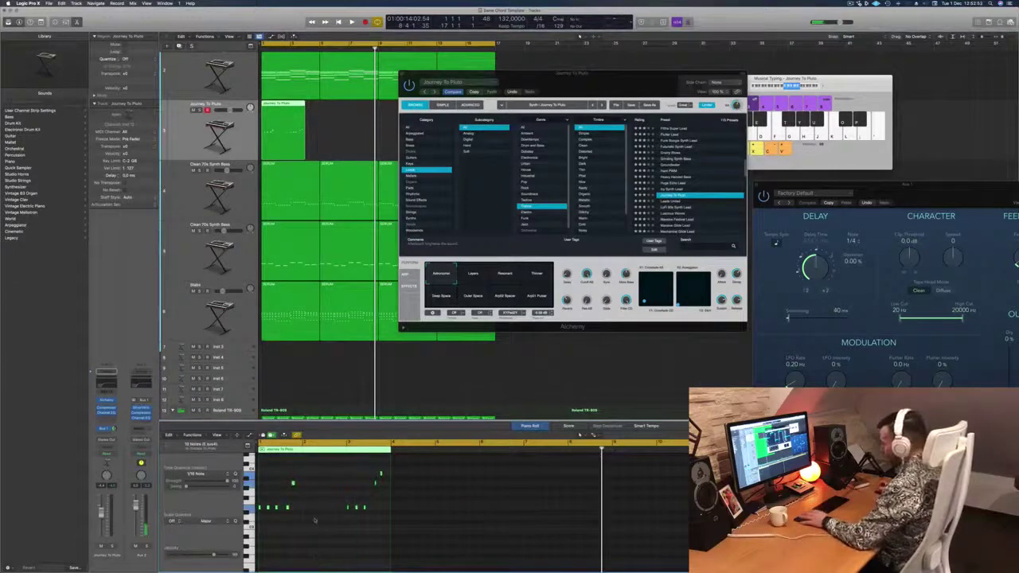
drag(607, 83, 780, 83)
click(454, 131)
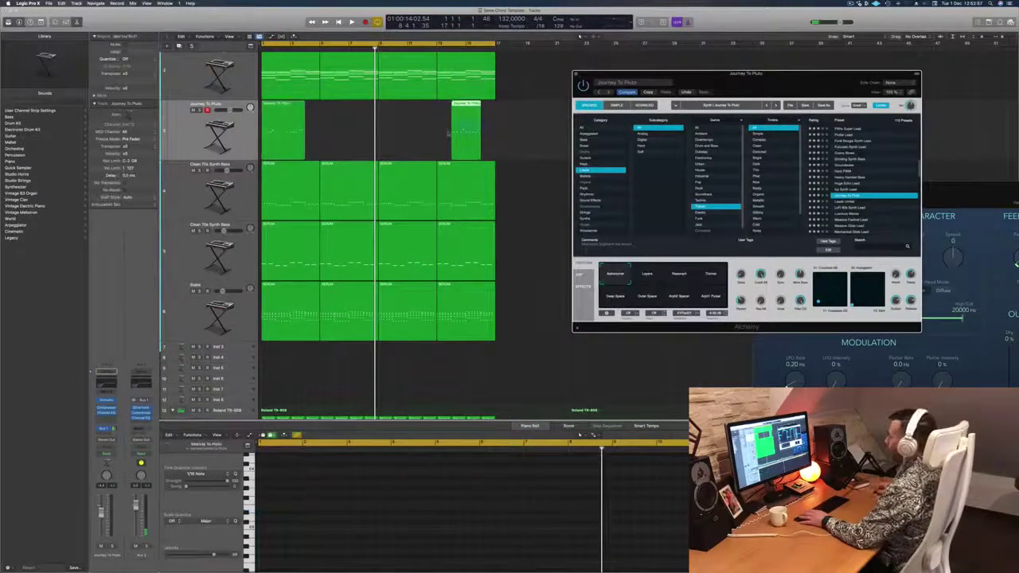
key(Delete)
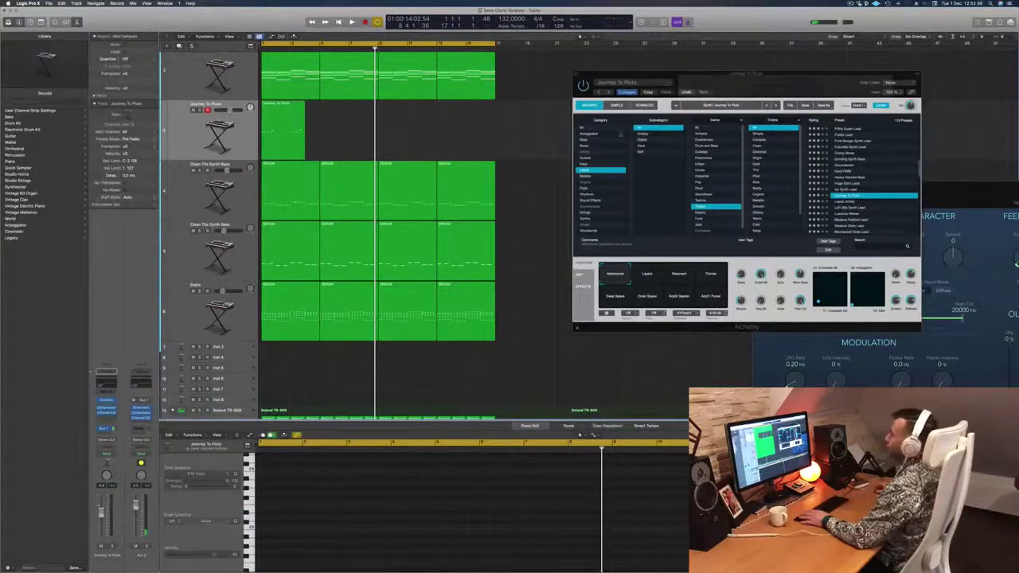
Compare the loop with the Anthem Chord Arp track muted and unmuted while viewing the Journey To Pluto region's notes.
scroll(500, 106, up, 4)
key(space)
click(192, 113)
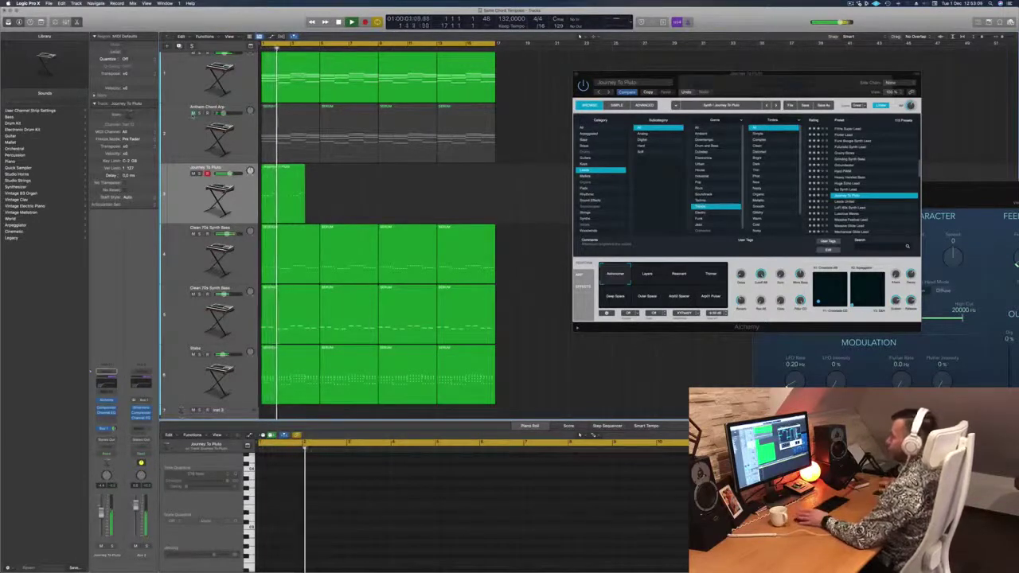
click(278, 176)
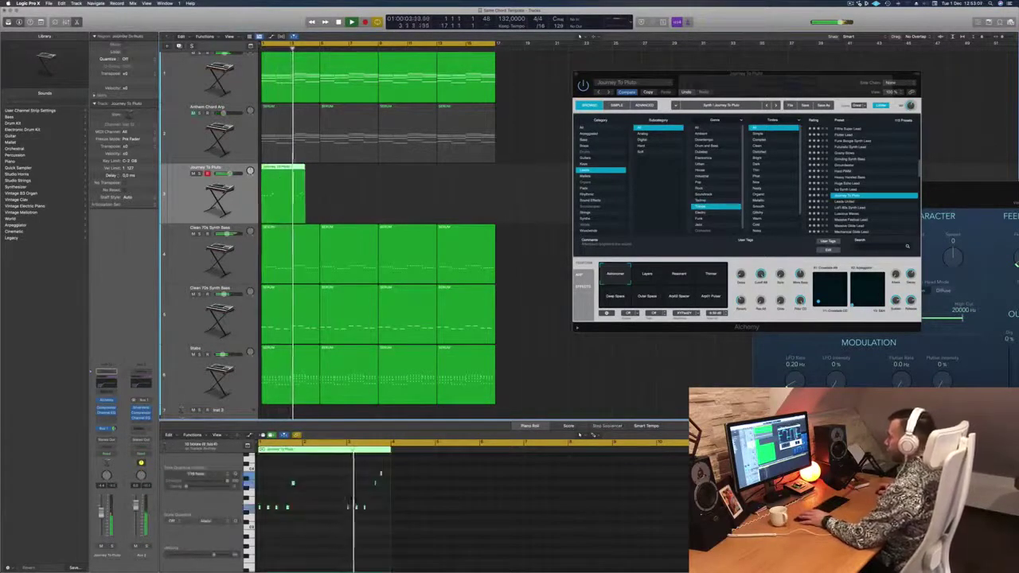
key(super+Right)
key(super+Right)
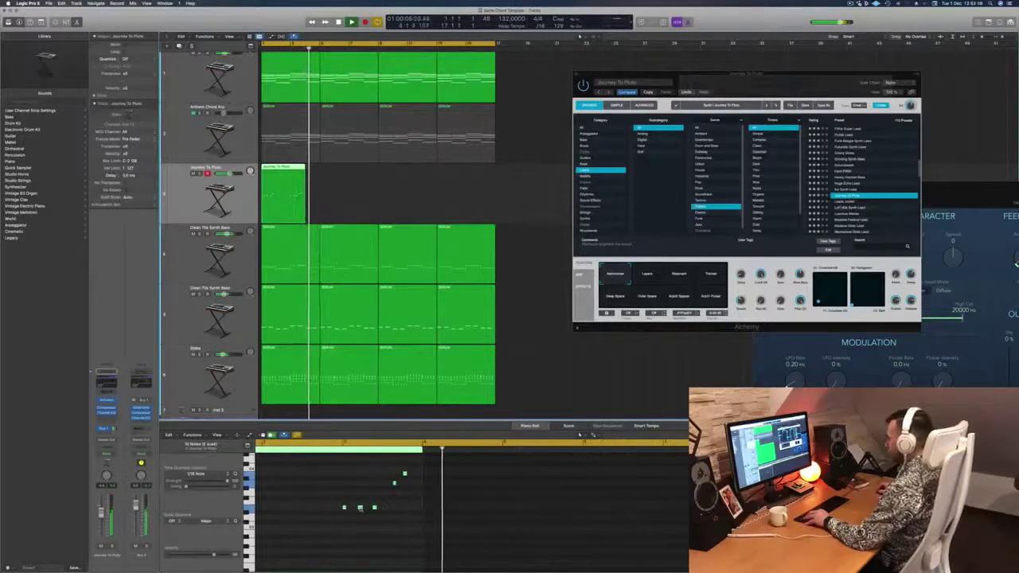
key(space)
click(193, 113)
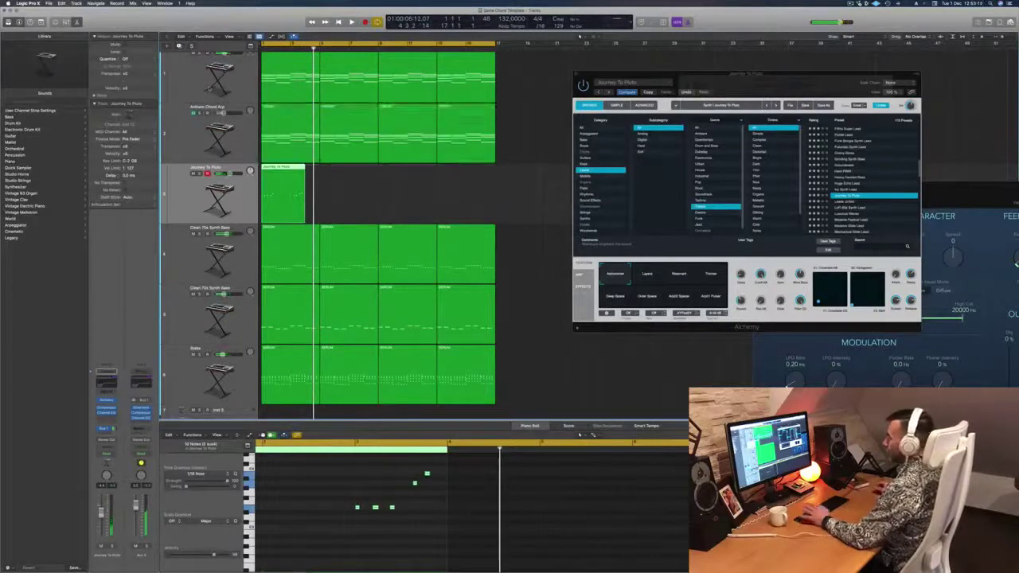
key(space)
key(ctrl+Left)
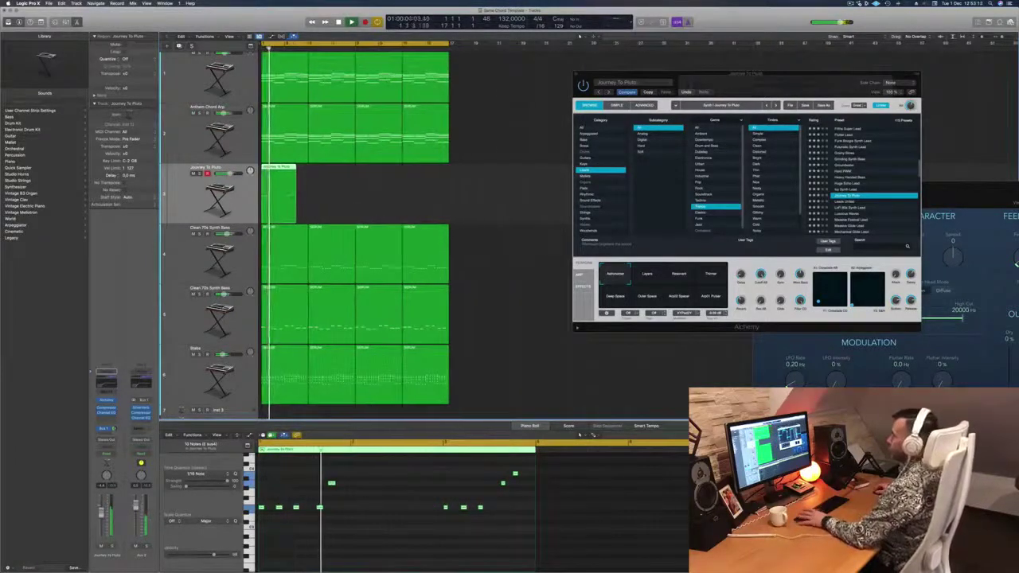
click(189, 137)
key(Down)
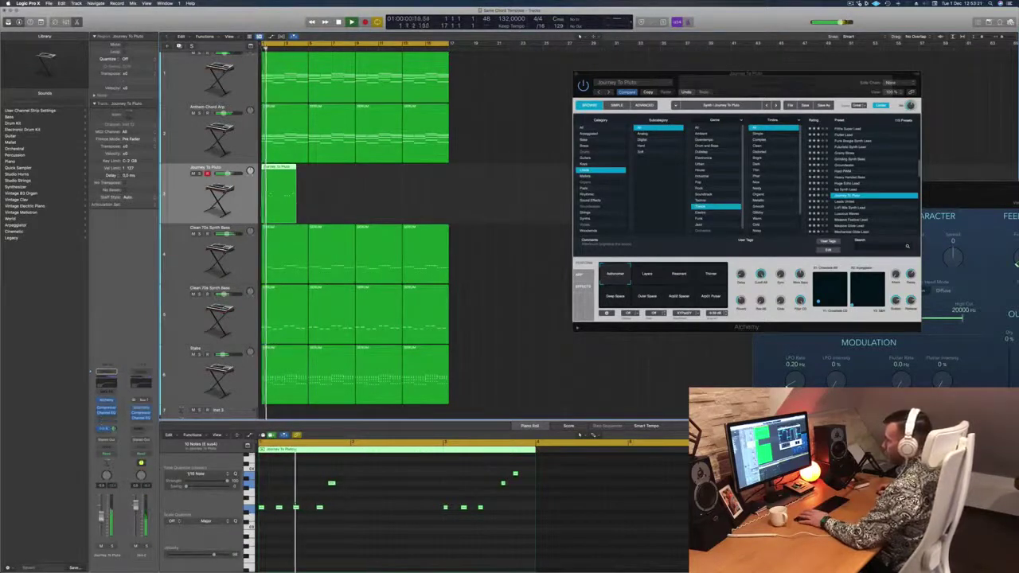
Undo the last edit to the Journey To Pluto region and extend it to four bars.
click(349, 193)
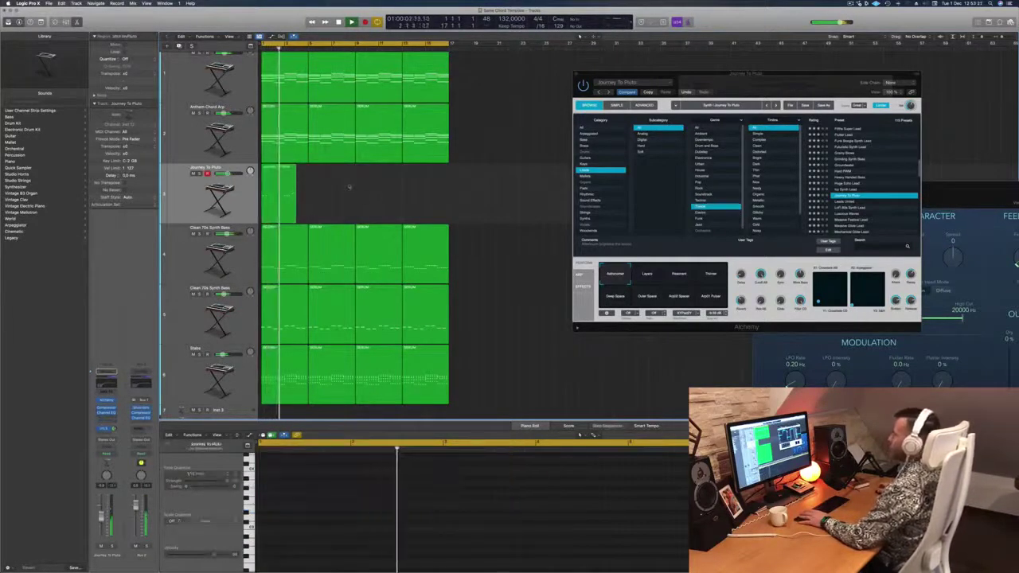
key(super+z)
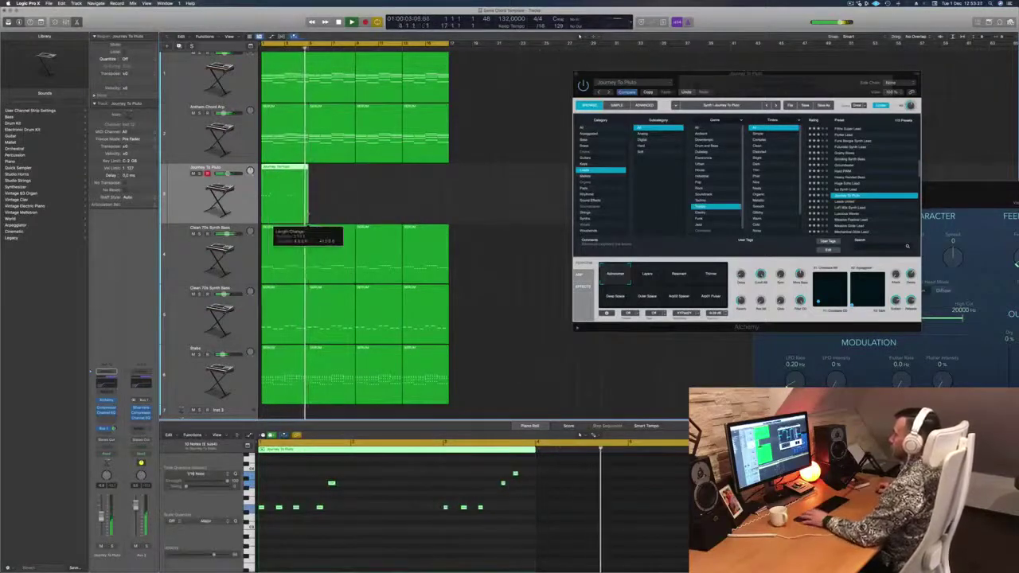
drag(307, 215, 309, 216)
key(Return)
scroll(526, 519, up, 3)
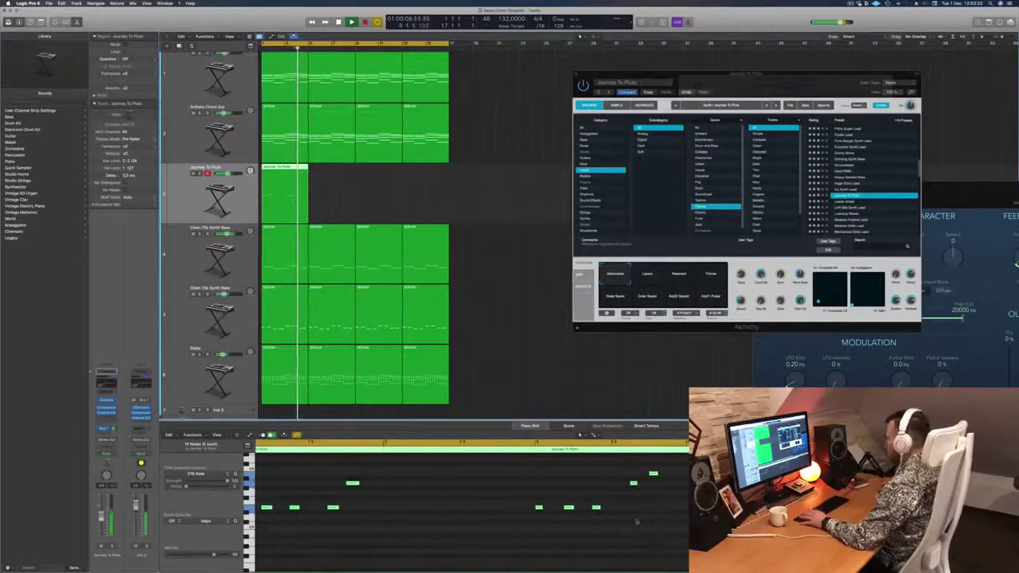
Copy the four-bar Journey To Pluto region to bar 5, directly after the original.
scroll(603, 486, down, 2)
drag(291, 169, 338, 169)
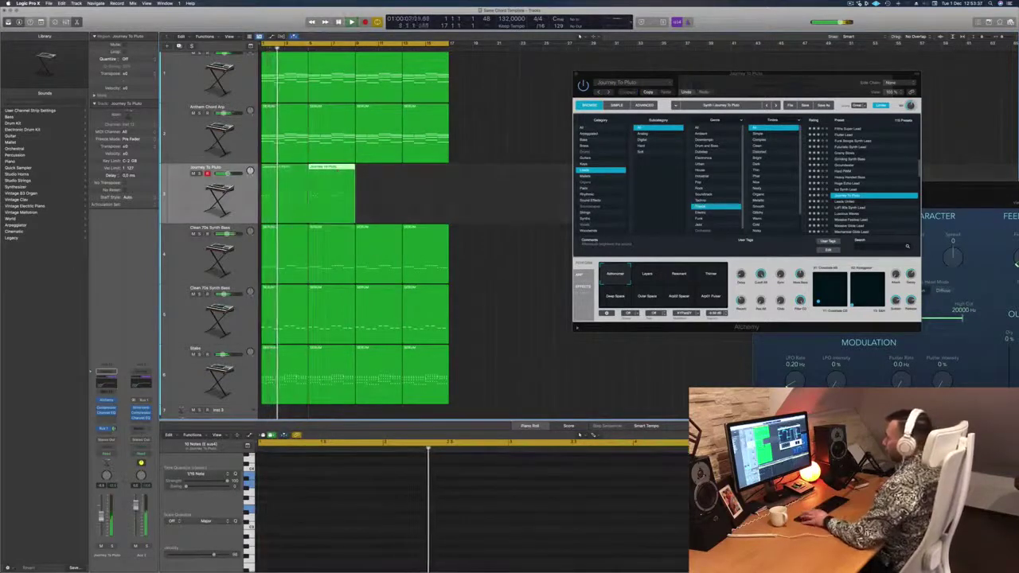
scroll(403, 517, down, 1)
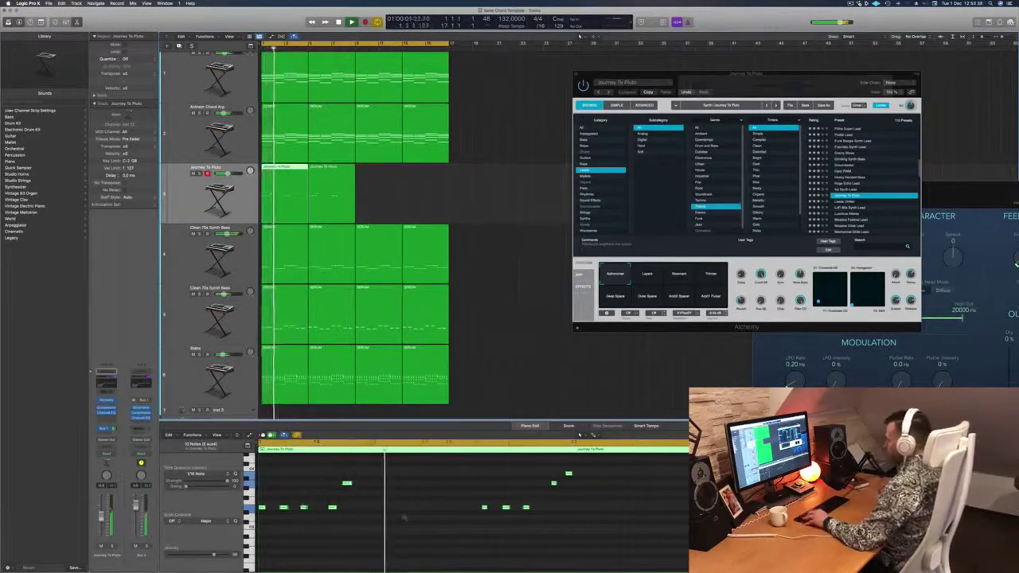
Play back the two adjacent Journey To Pluto regions and join them into one eight-bar region.
scroll(404, 517, down, 1)
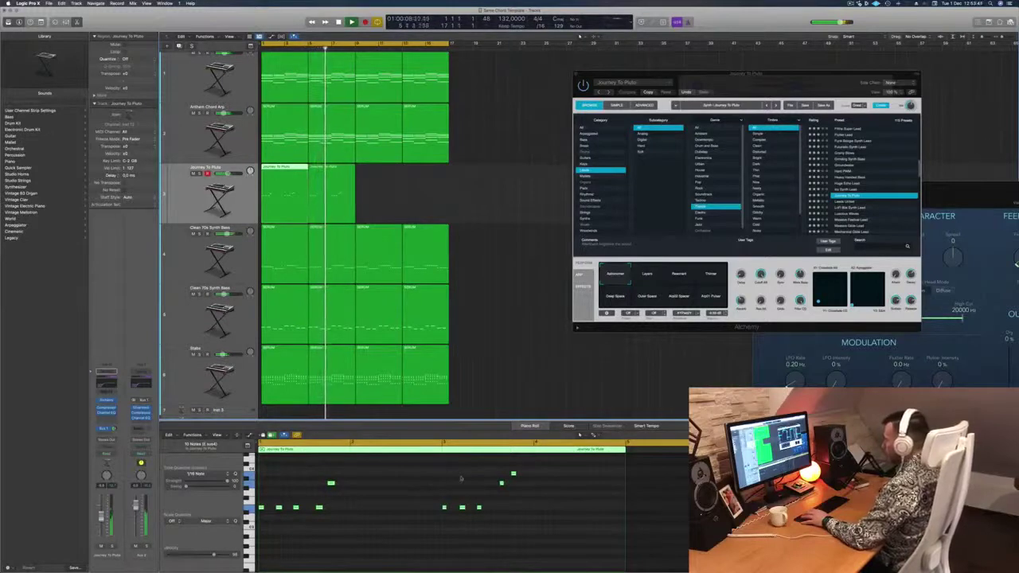
key(space)
click(331, 193)
key(space)
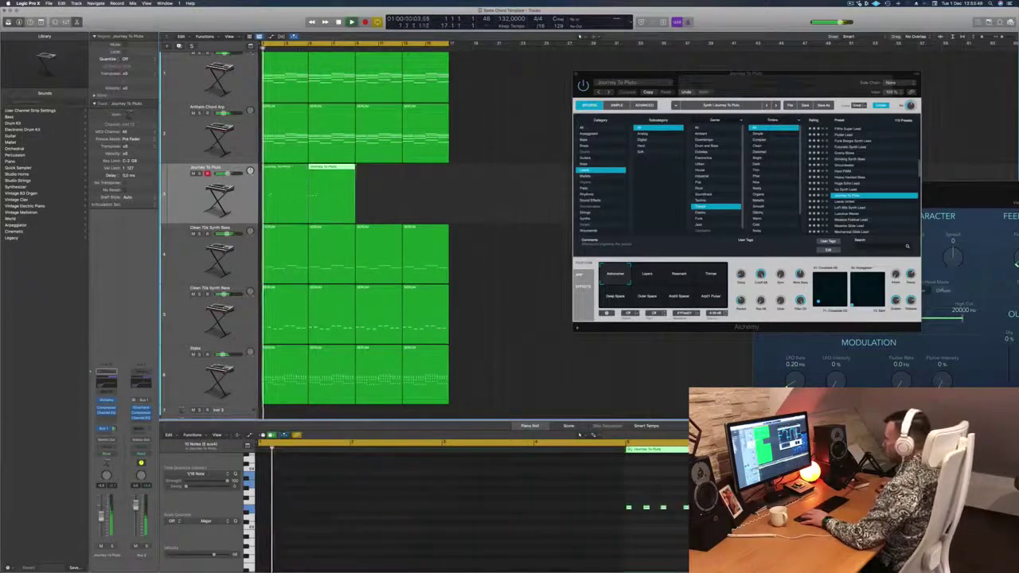
drag(376, 199, 275, 188)
key(space)
key(space)
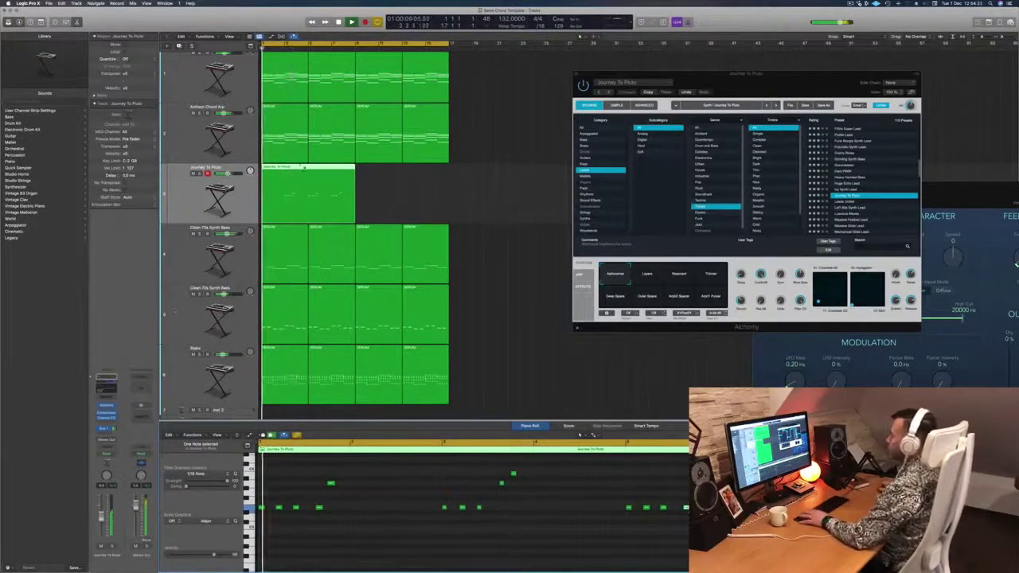
Copy the eight-bar Journey To Pluto region to bar 9 and repeat all tracks' regions once, filling the arrangement up to bar 33.
drag(320, 174, 405, 171)
key(super+a)
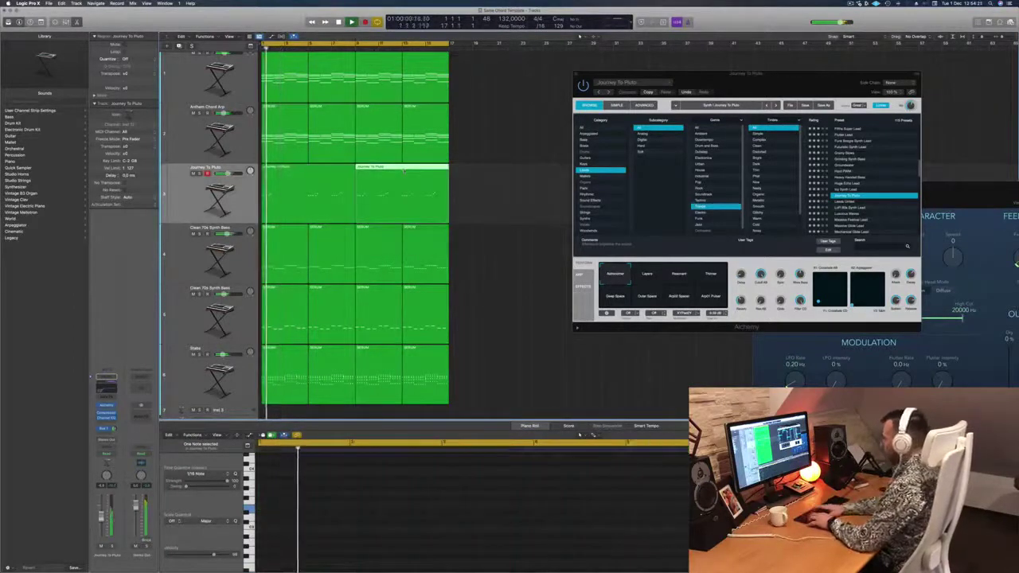
key(super+r)
key(super+Left)
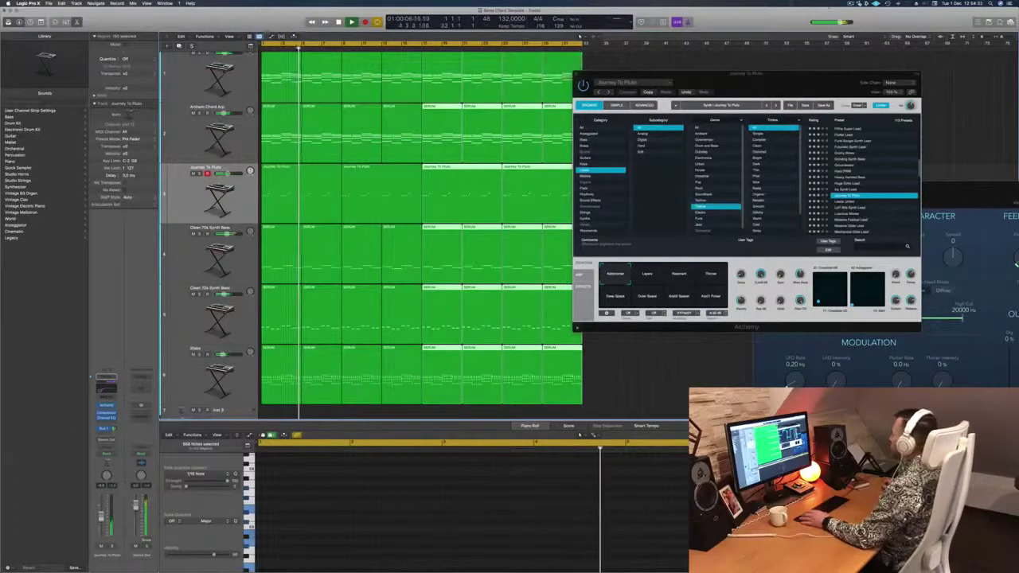
Move the Alchemy window clear of the duplicated regions and deselect all regions.
click(850, 3)
click(738, 22)
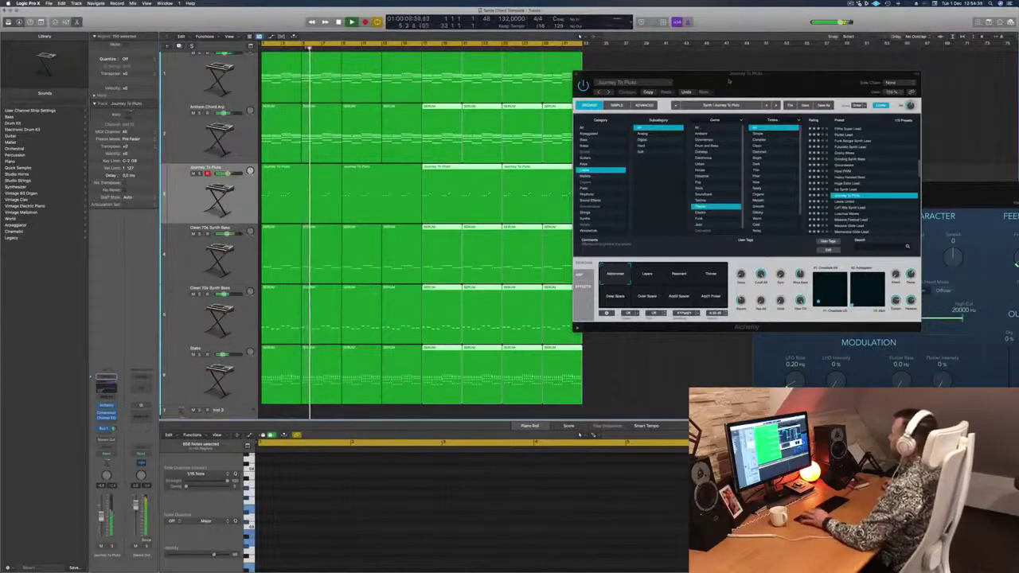
drag(716, 74, 832, 122)
click(627, 151)
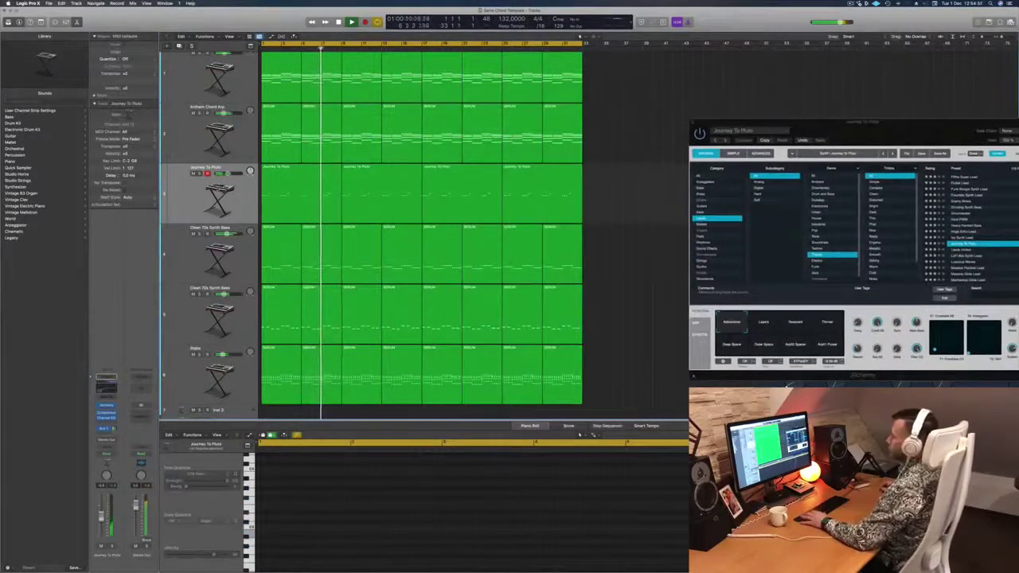
Solo the Journey To Pluto track and set its Channel EQ low cut to 525 Hz at 12 dB/Oct.
click(215, 194)
key(s)
key(s)
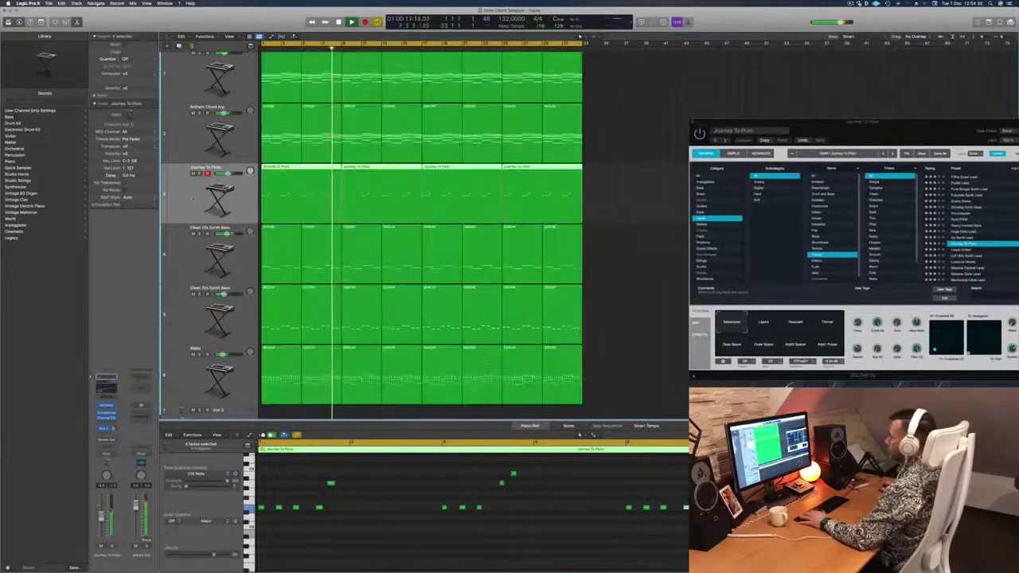
key(Return)
key(s)
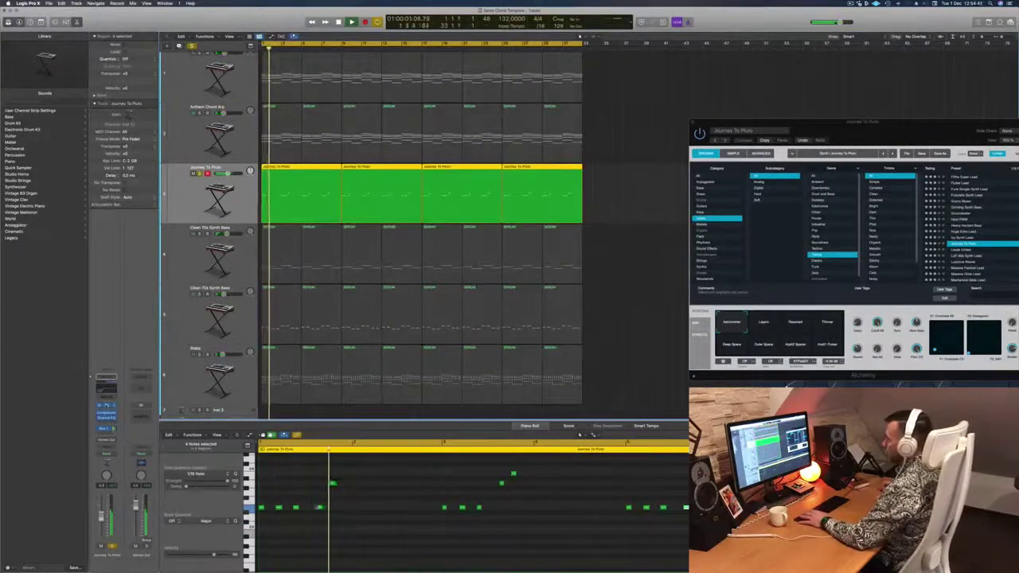
click(107, 406)
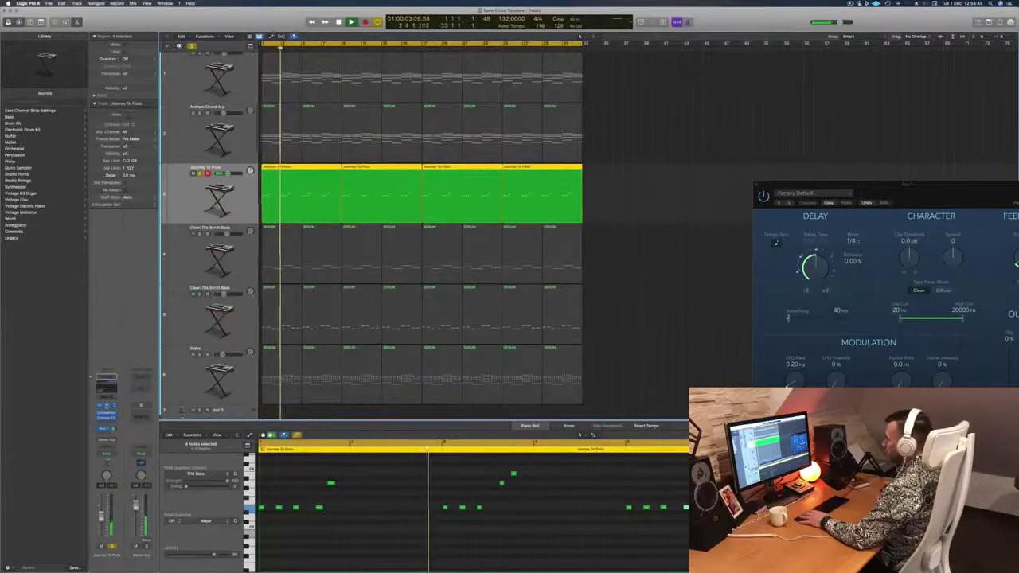
click(112, 390)
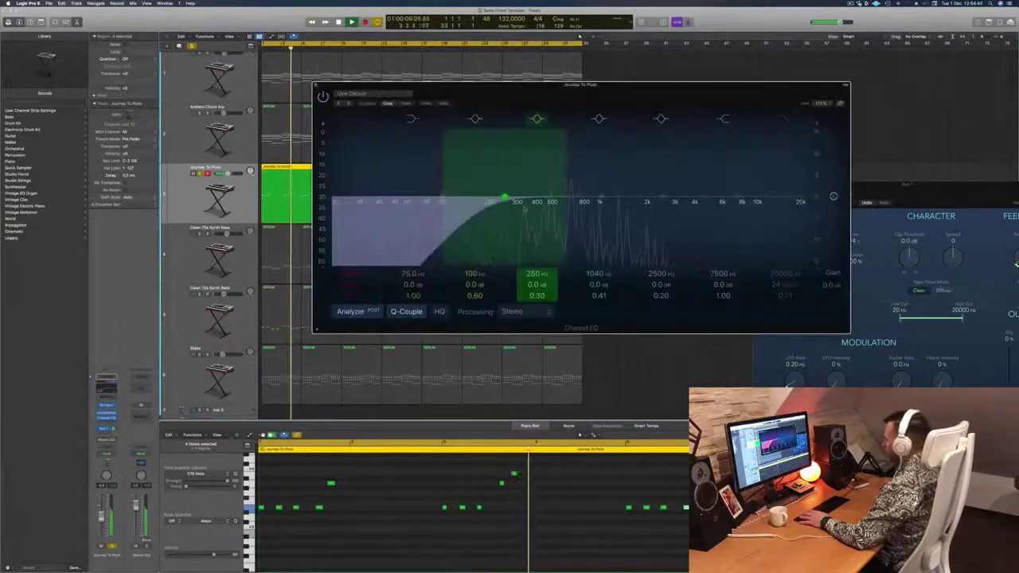
drag(482, 197, 553, 205)
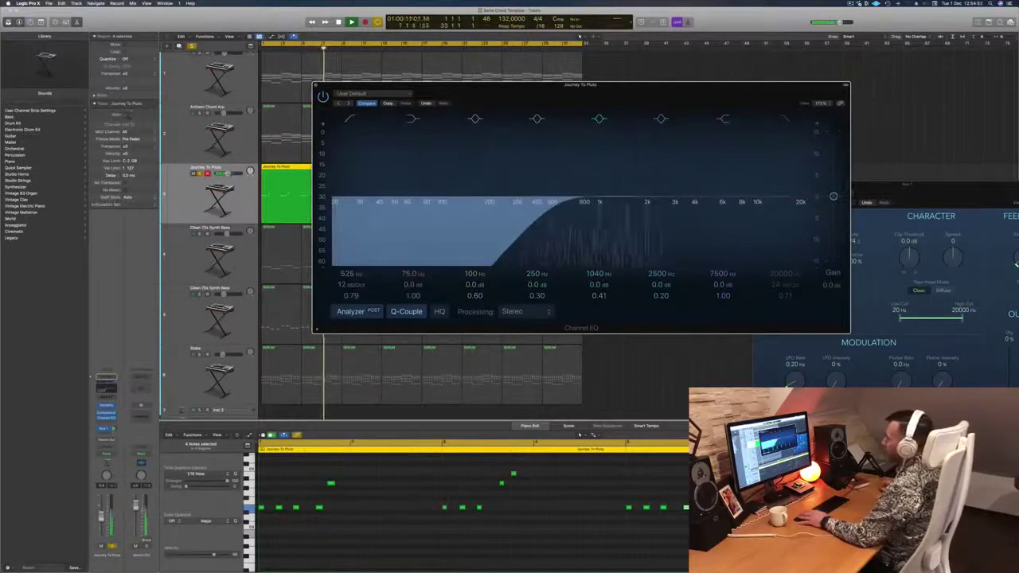
Unsolo the Journey To Pluto track, replay the full loop from the start and close the Channel EQ.
click(200, 173)
key(Return)
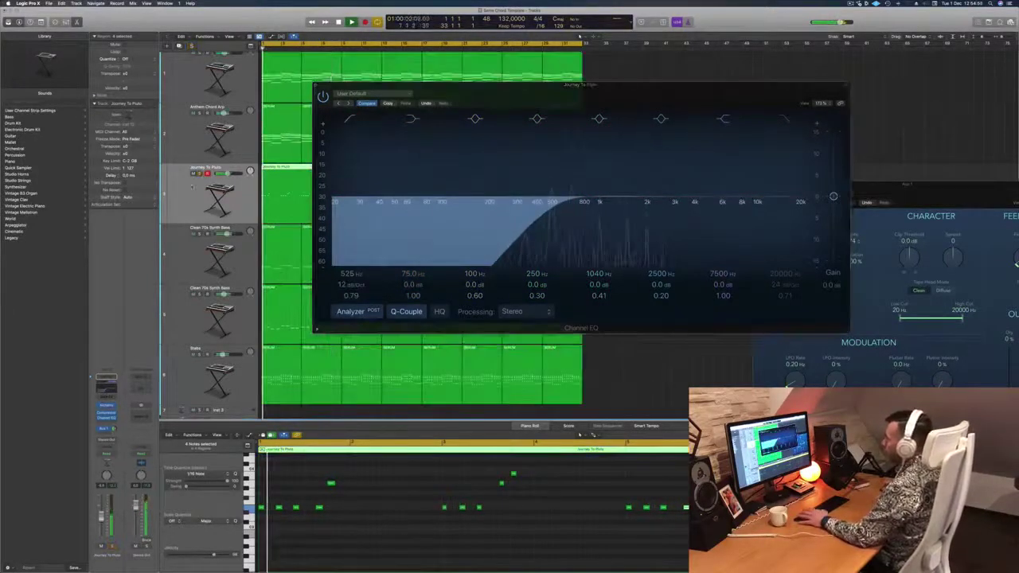
drag(472, 98, 537, 93)
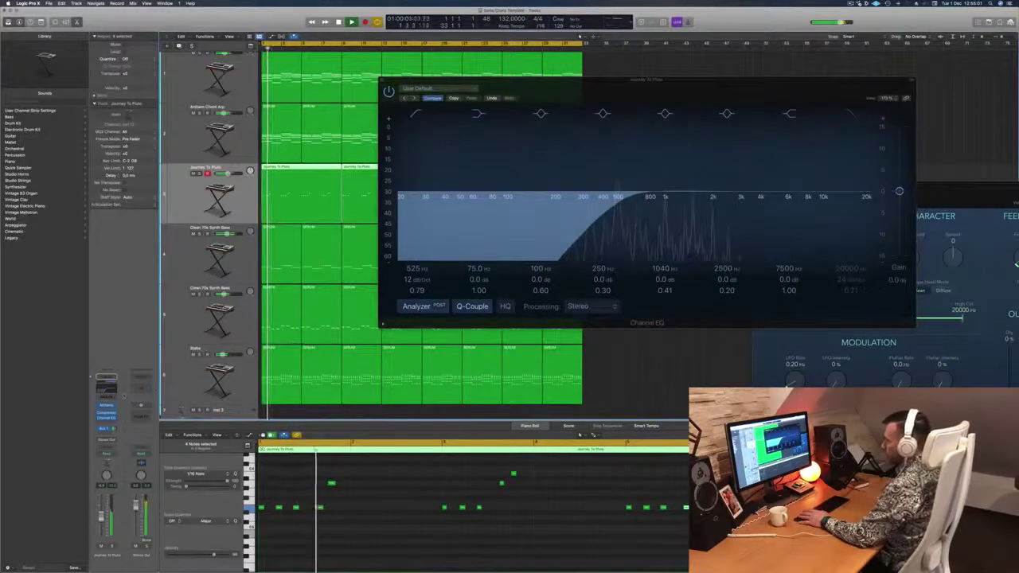
drag(648, 83, 581, 100)
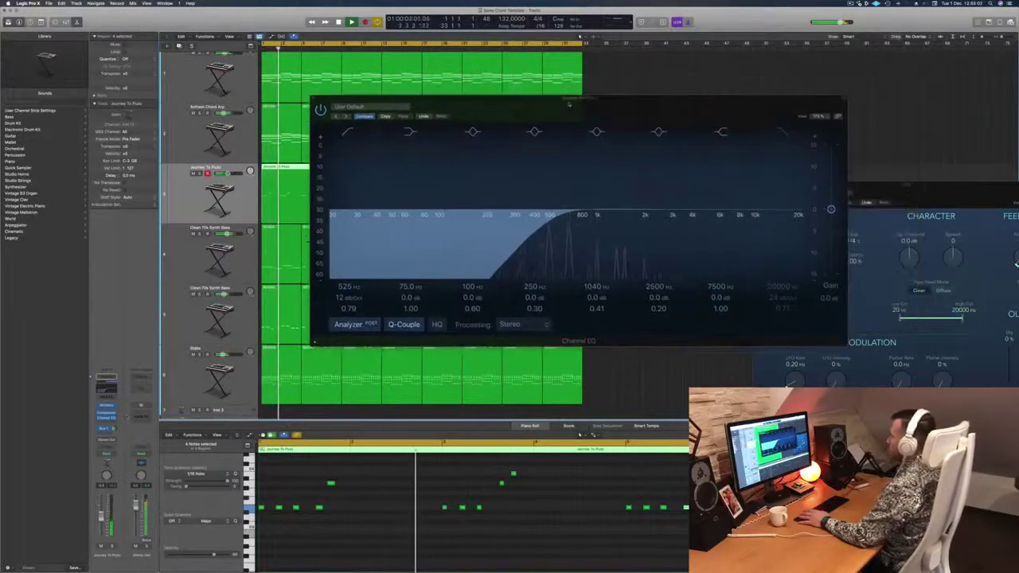
click(315, 97)
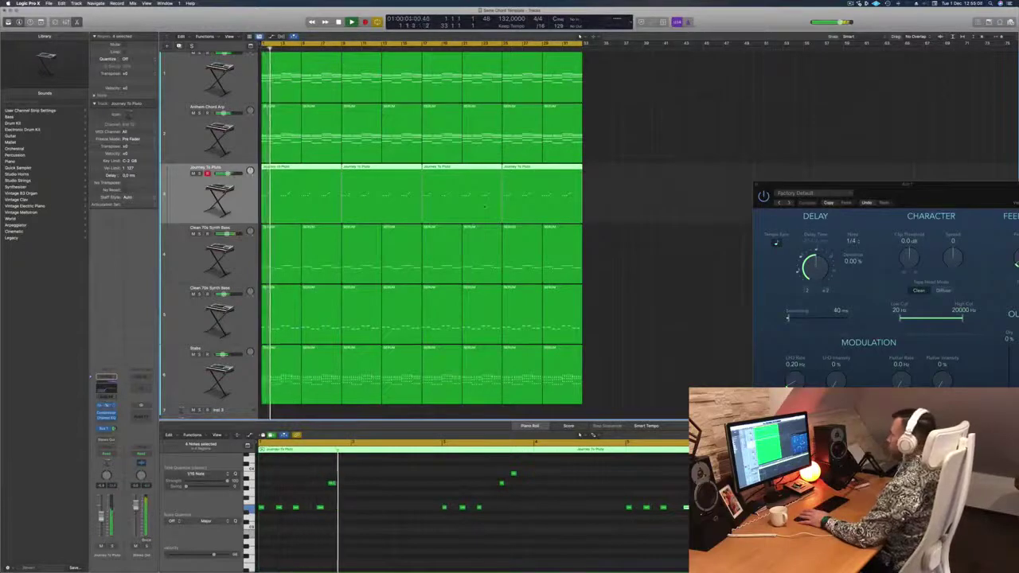
Audition the Journey To Pluto patch's other seven Alchemy performance snapshots against the loop and return to the first one.
click(107, 405)
drag(884, 134, 621, 144)
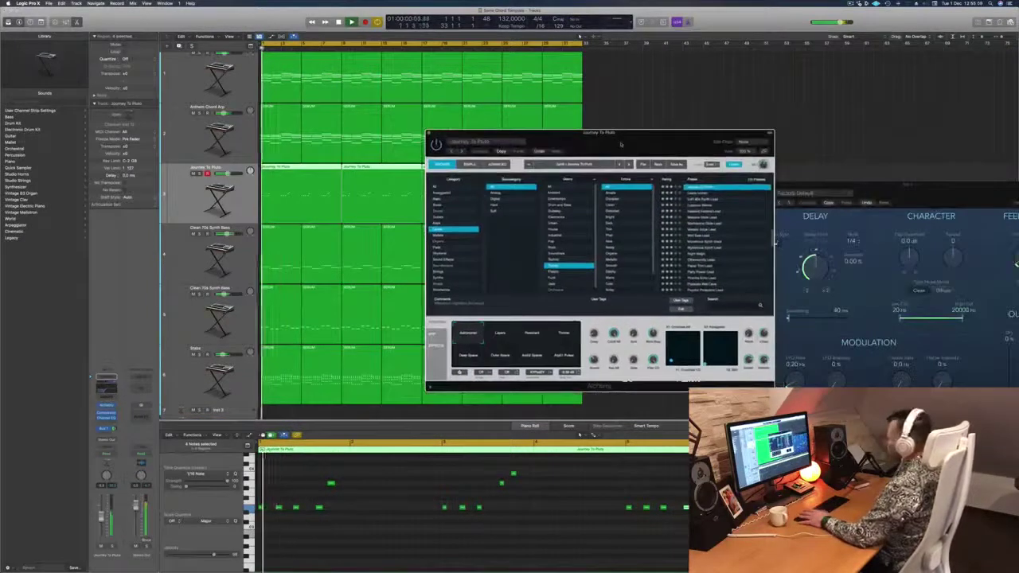
click(500, 333)
click(535, 335)
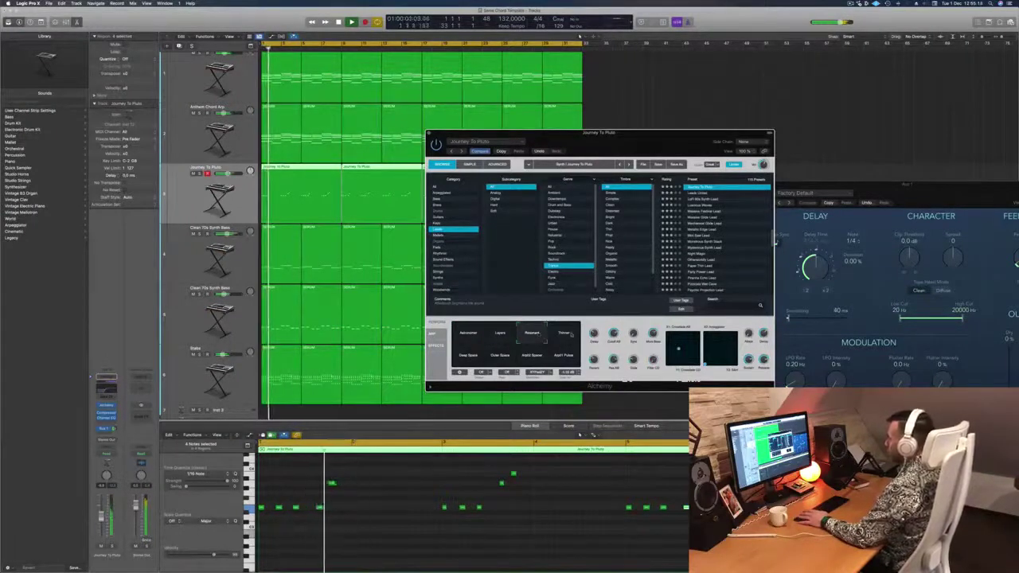
click(569, 335)
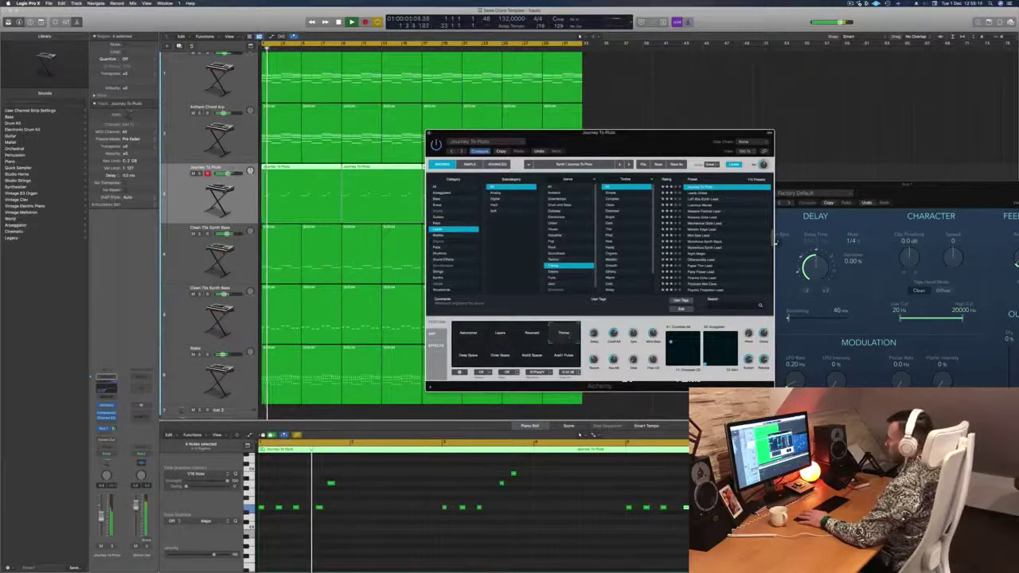
click(466, 358)
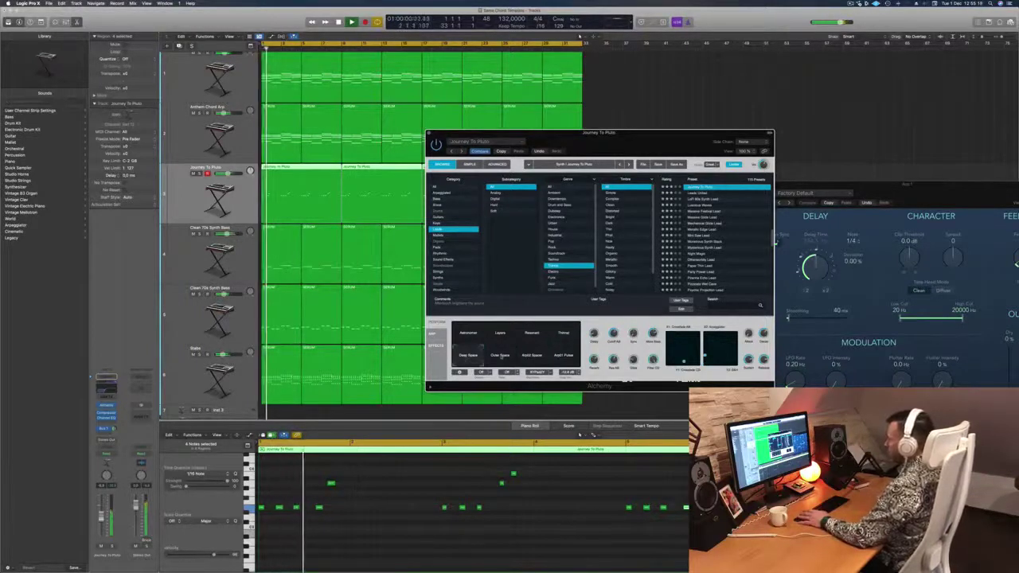
click(500, 356)
click(532, 355)
click(562, 356)
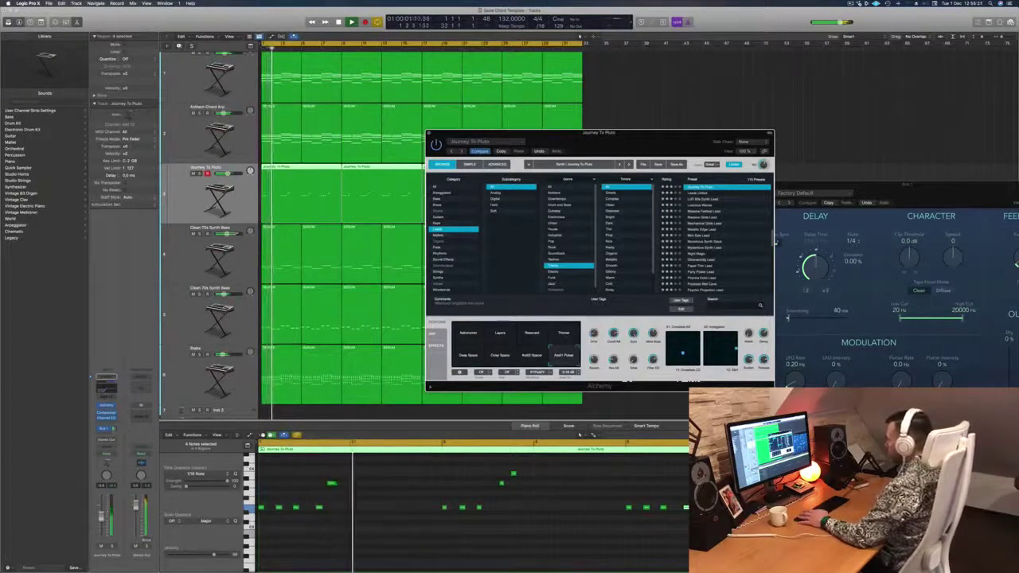
click(465, 341)
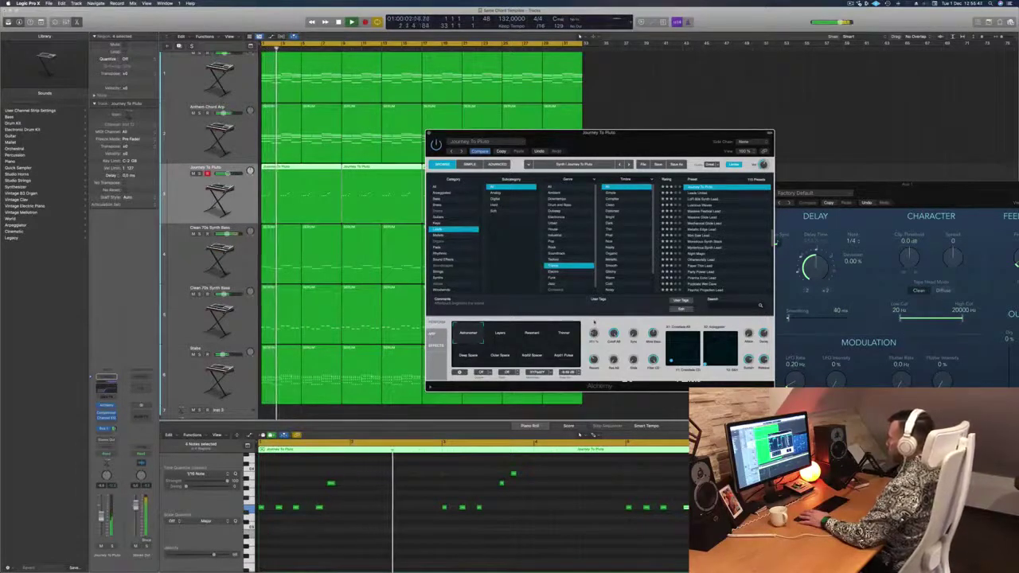
drag(434, 134, 473, 93)
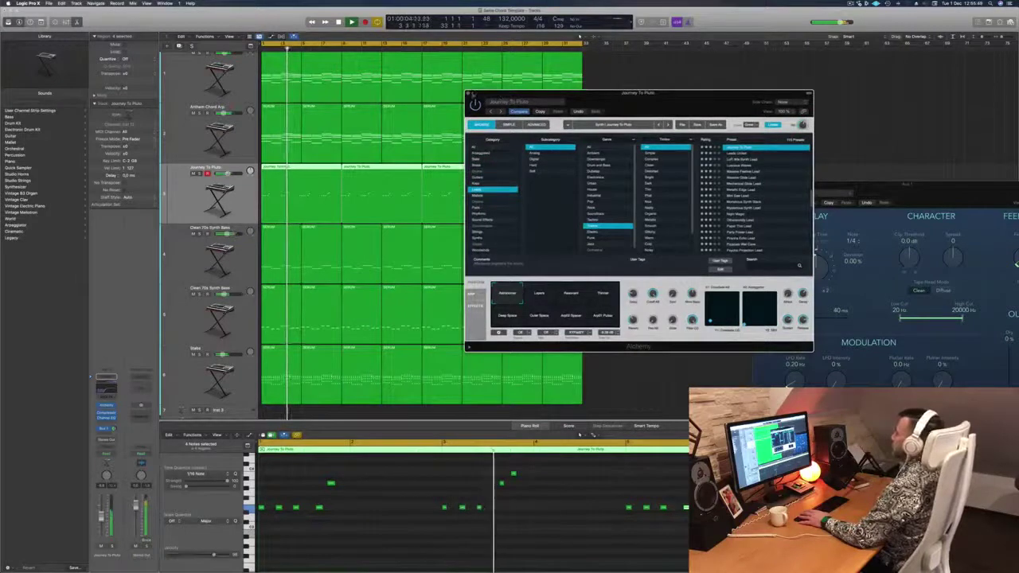
click(468, 94)
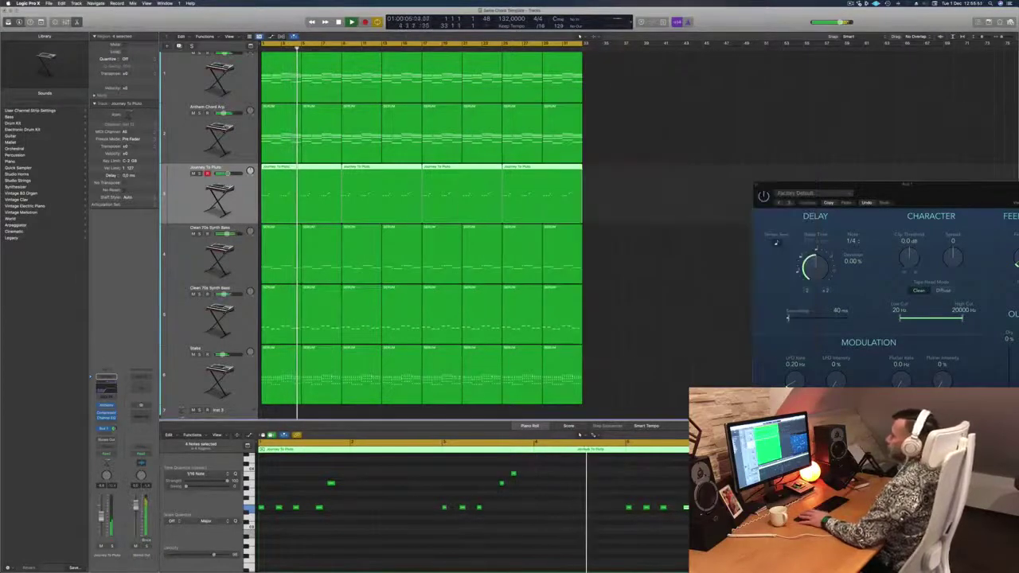
Set the Anthem Chord Arp track to Touch automation and record a brief move of Alchemy's LP Cutoff during playback.
key(Return)
click(219, 137)
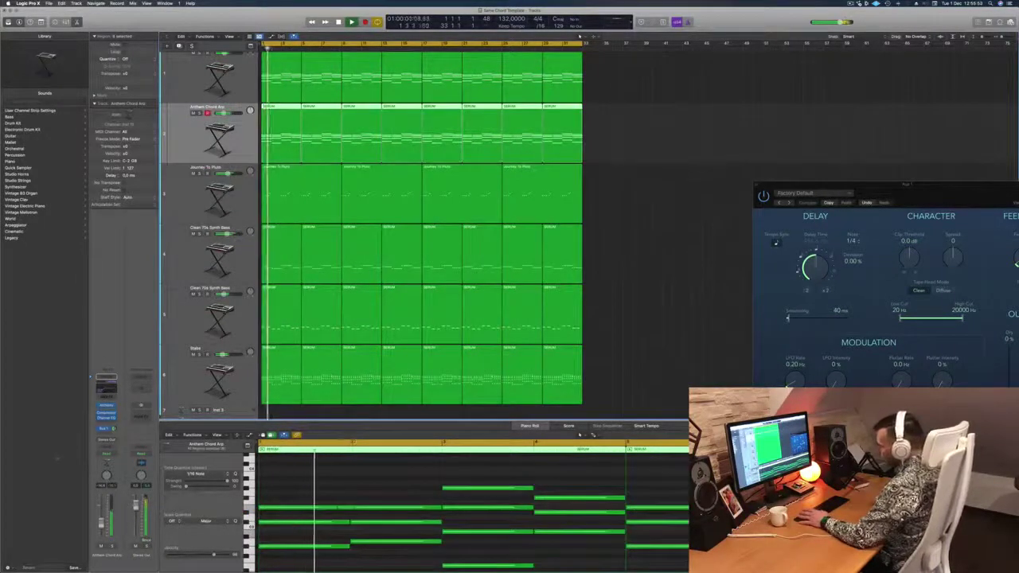
click(106, 406)
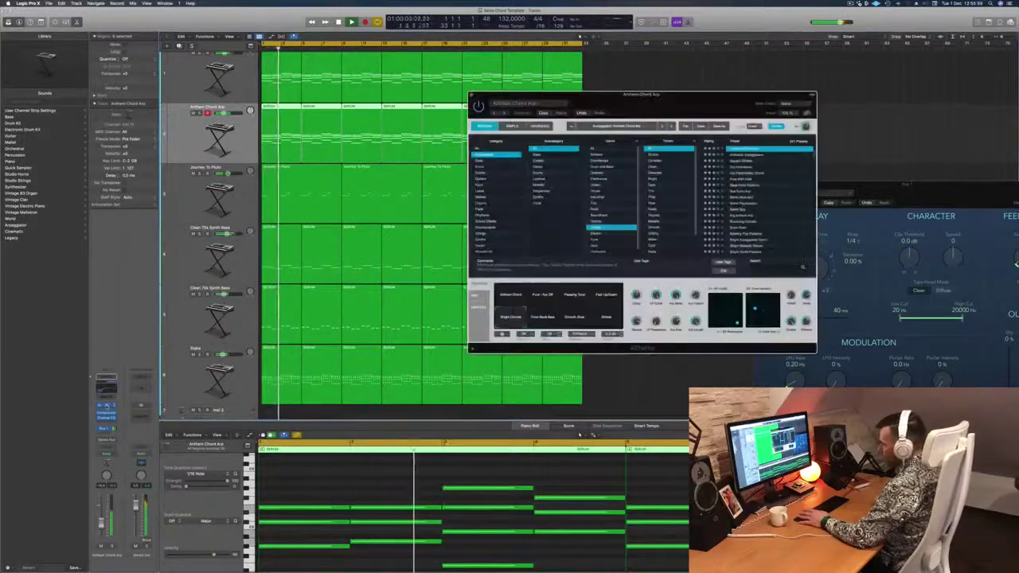
click(106, 453)
click(104, 460)
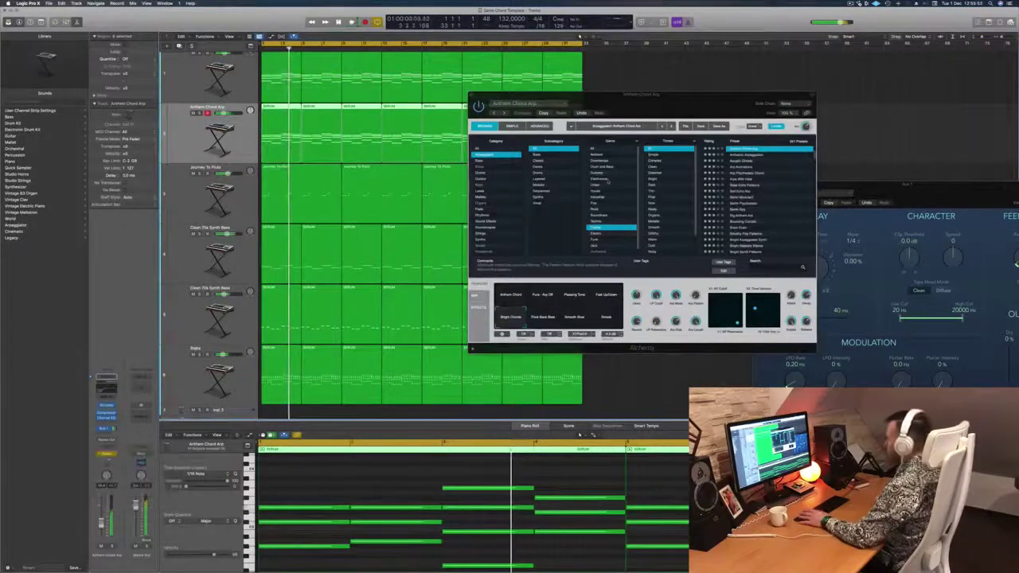
drag(656, 296, 659, 302)
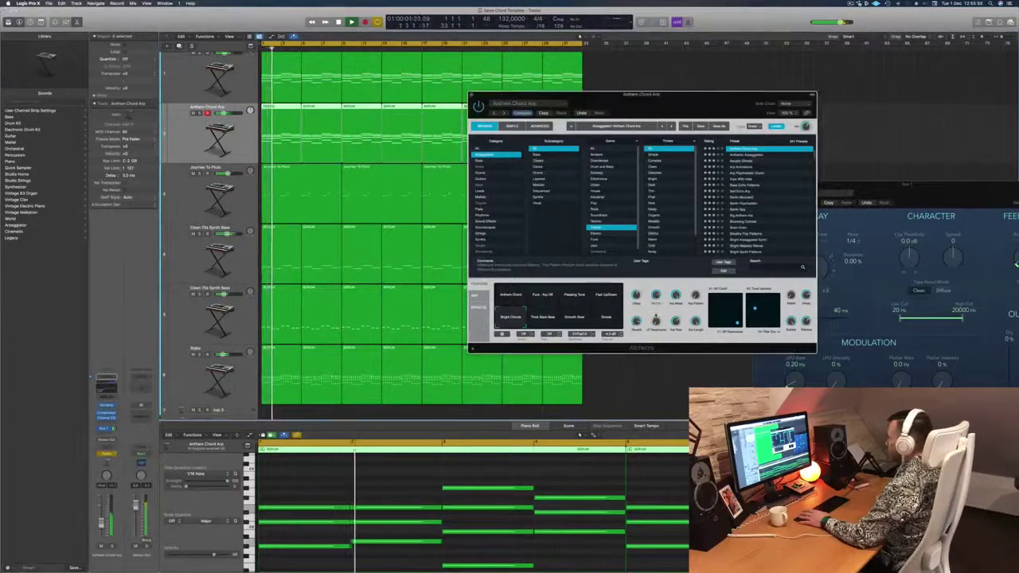
click(470, 95)
key(space)
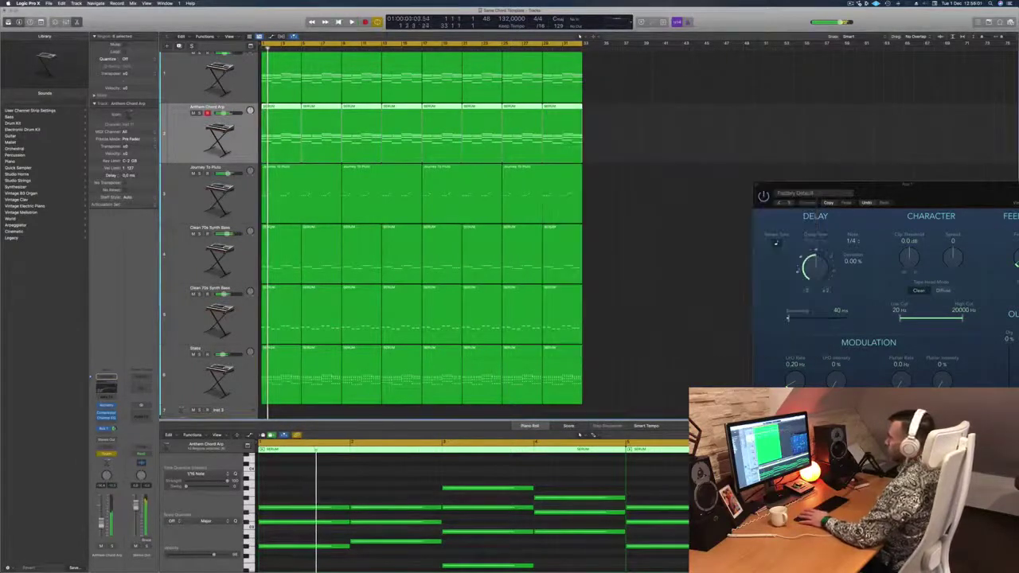
Show the Anthem Chord Arp track's Alchemy LP Cutoff automation and draw a rising ramp from bar 1 to 100% at bar 9.
key(a)
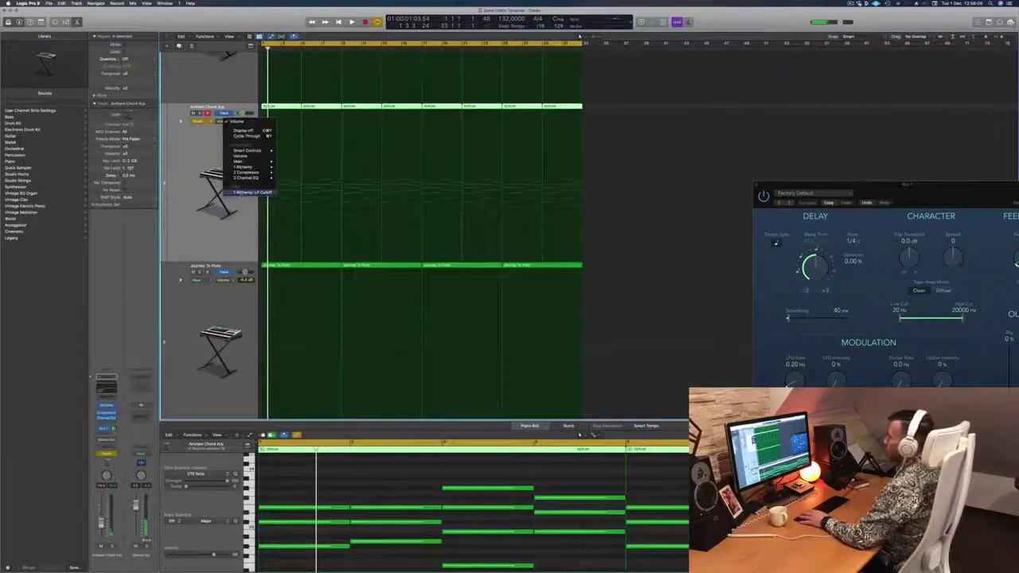
click(255, 192)
click(275, 111)
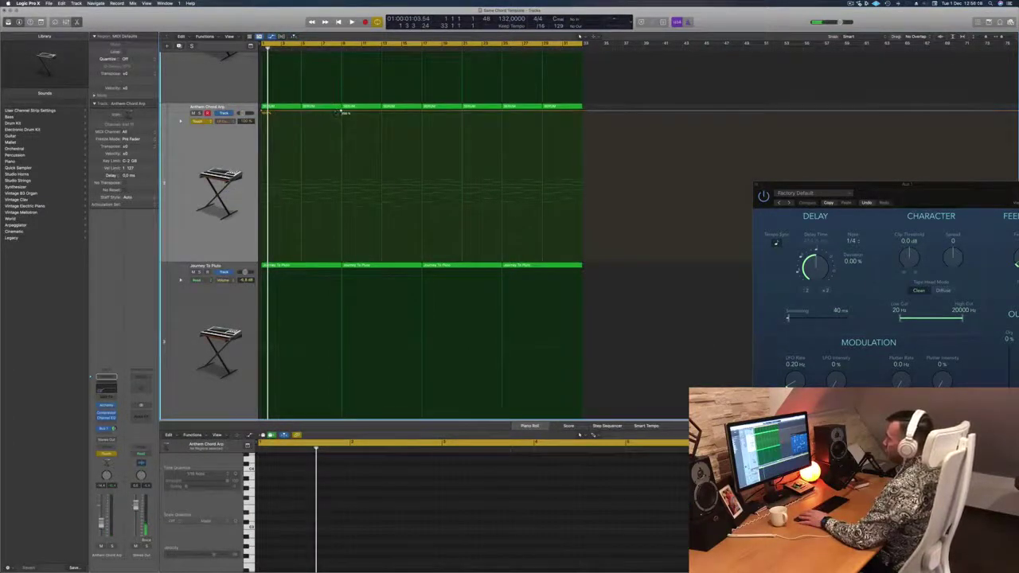
Switch the Anthem Chord Arp track's automation mode to Read and play the loop from the start.
click(197, 121)
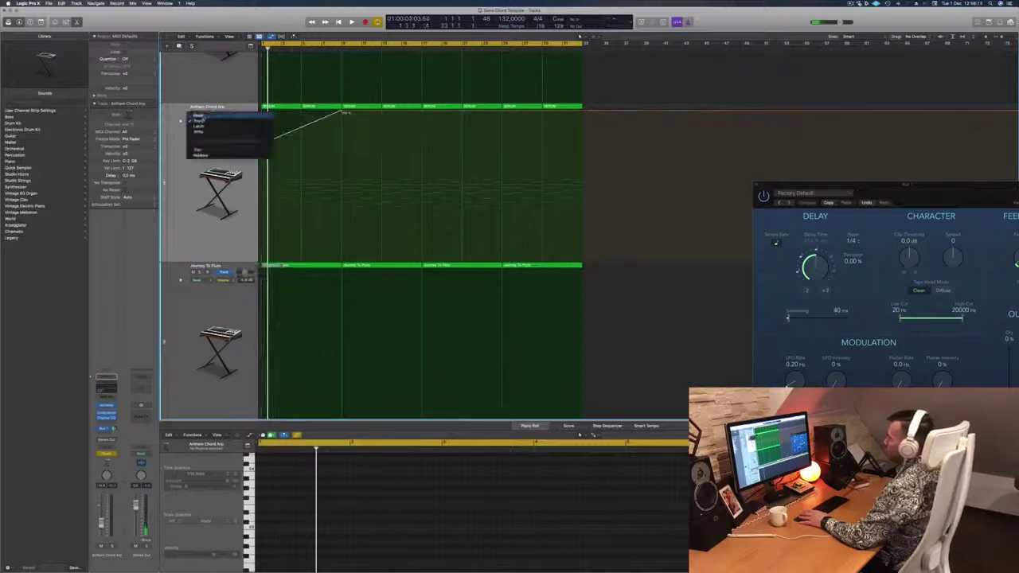
click(202, 116)
key(space)
key(super+Left)
key(Return)
Raise the LP Cutoff ramp's starting point and pull the curve down to a dip at bar 5.
drag(262, 146, 262, 138)
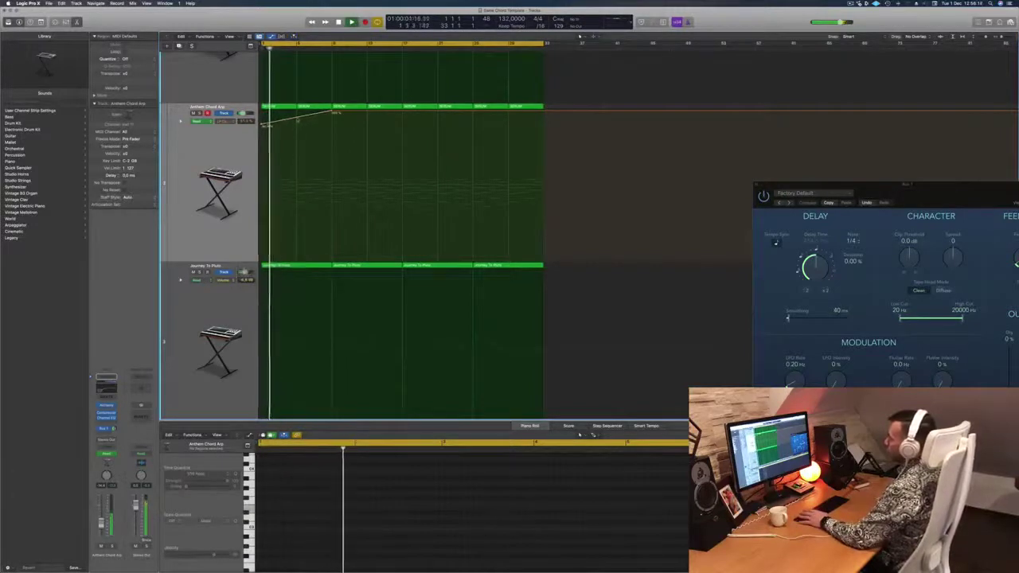
drag(296, 119, 297, 130)
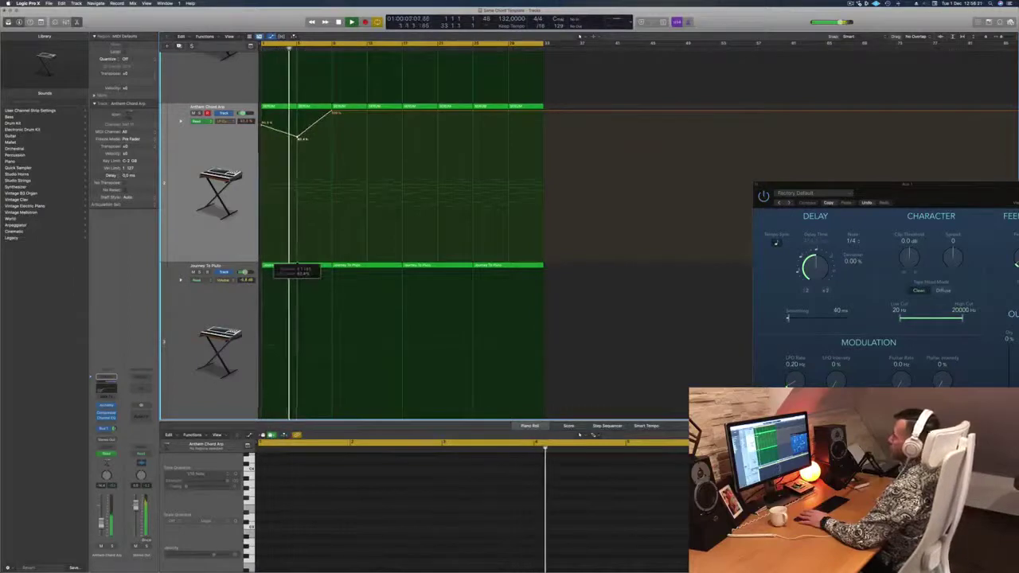
scroll(297, 135, down, 3)
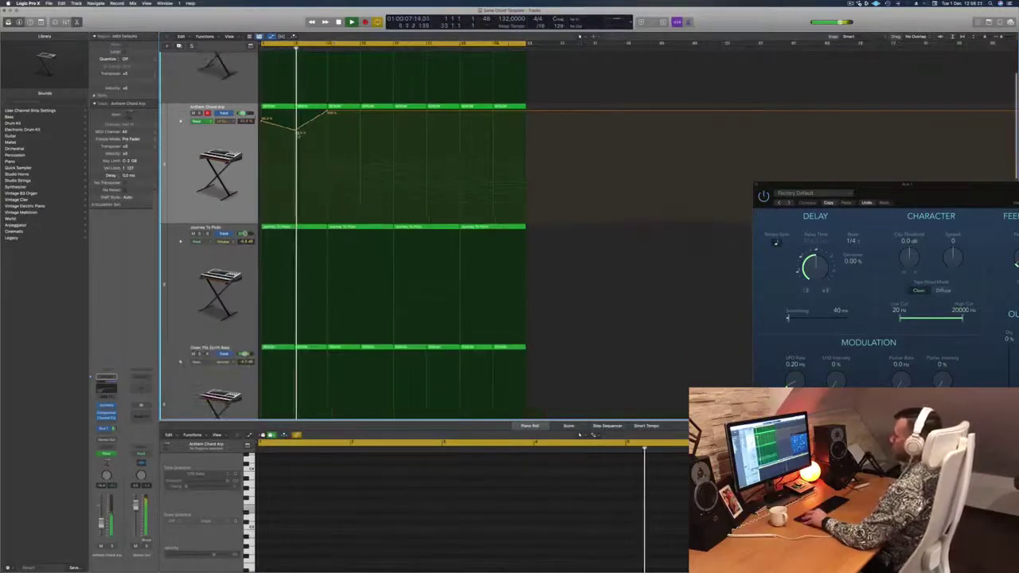
Play the full arrangement from the start and briefly solo the Perfect Pad track to audition it.
scroll(298, 133, down, 10)
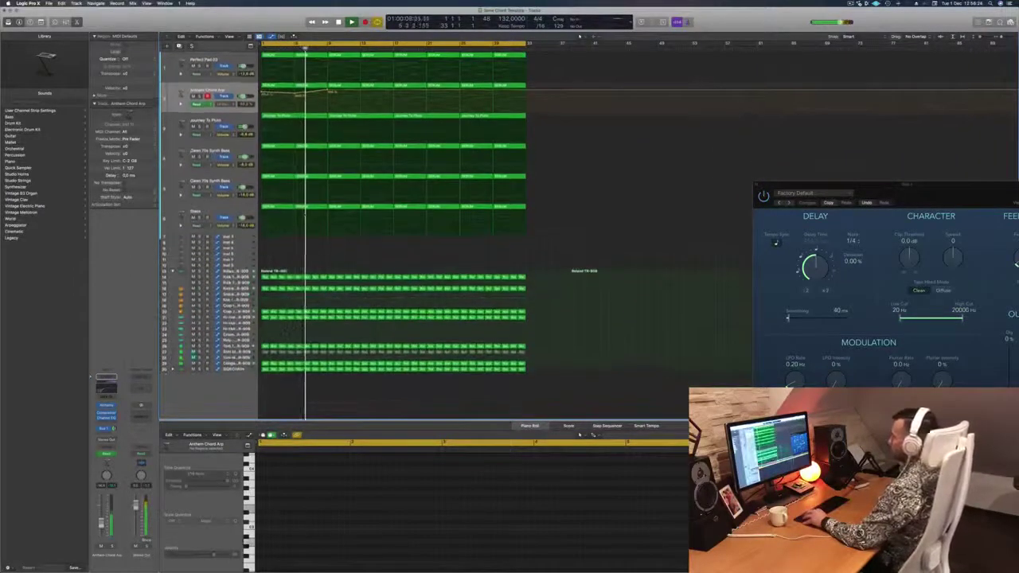
key(Return)
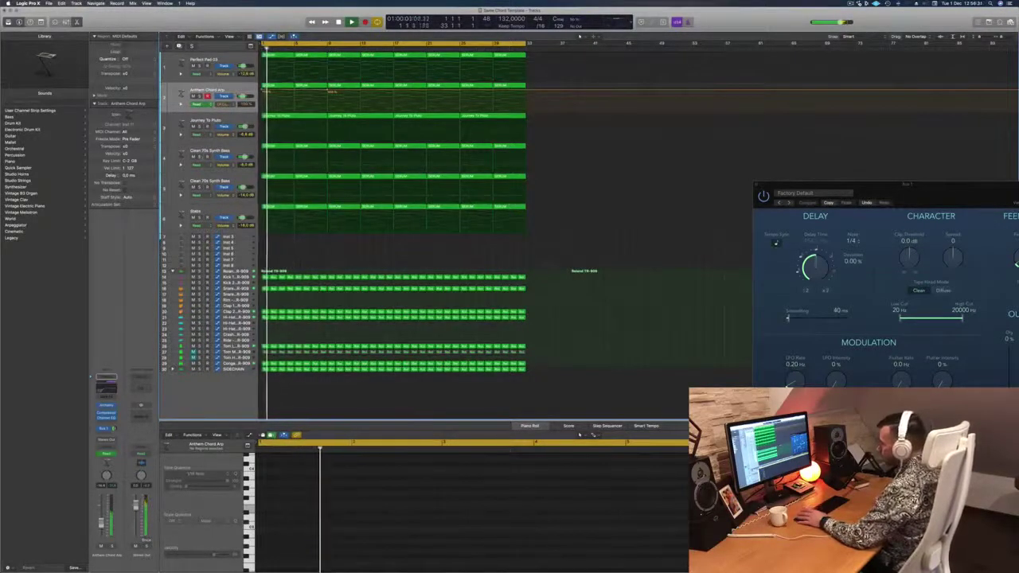
key(space)
key(space)
click(199, 66)
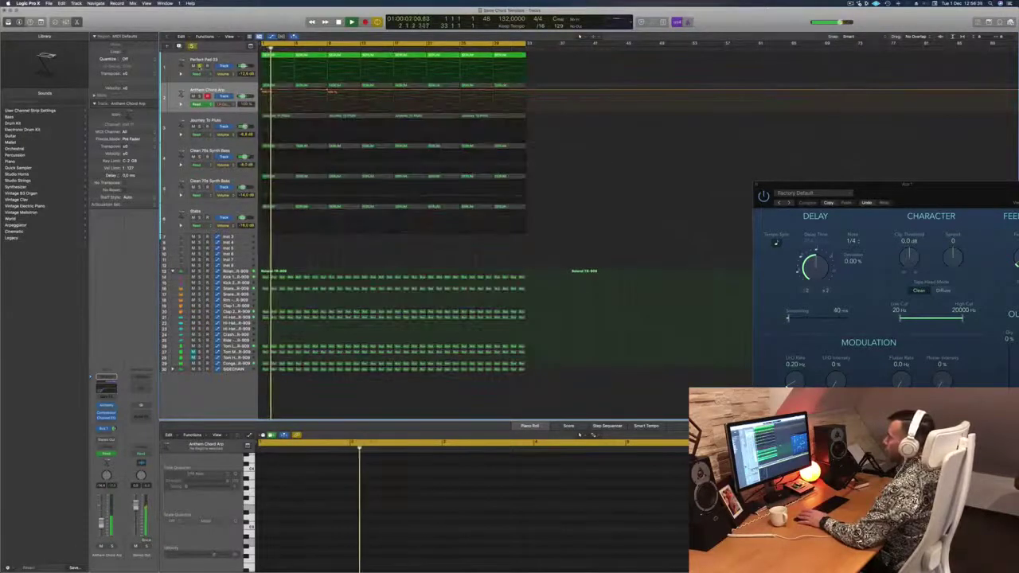
click(198, 66)
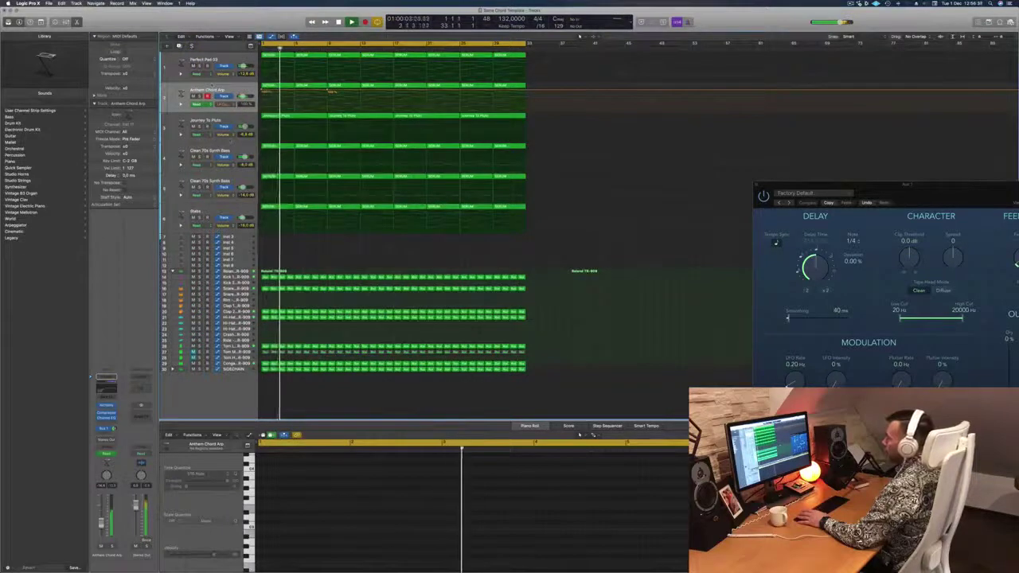
Restart the loop, select the upper Clean 70s Synth Bass track and briefly solo the Stabs track.
key(space)
key(space)
click(212, 152)
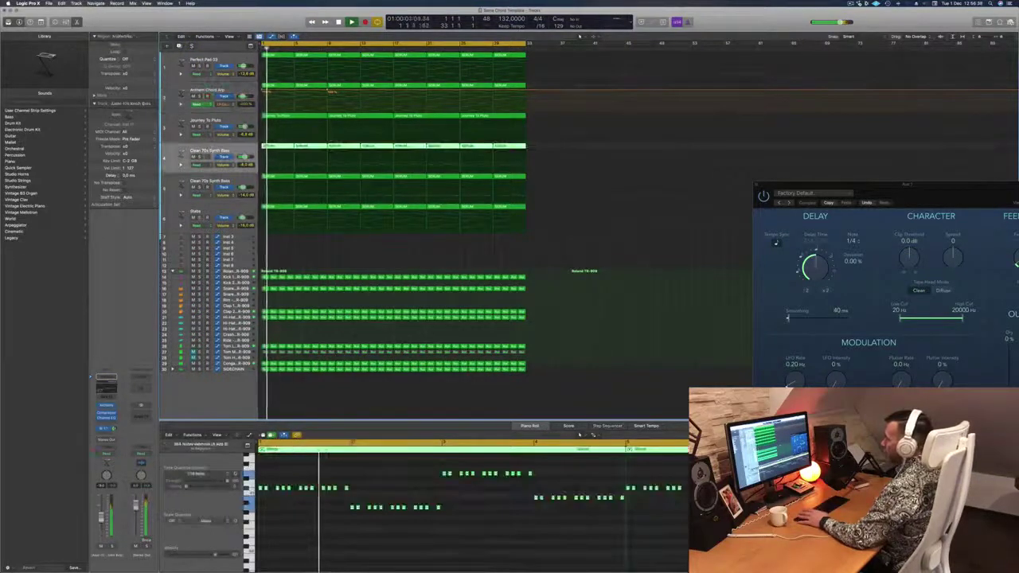
click(199, 217)
click(199, 218)
Select the Stabs track and compare the loop with its part muted and unmuted.
click(222, 210)
key(space)
key(space)
key(m)
key(space)
key(space)
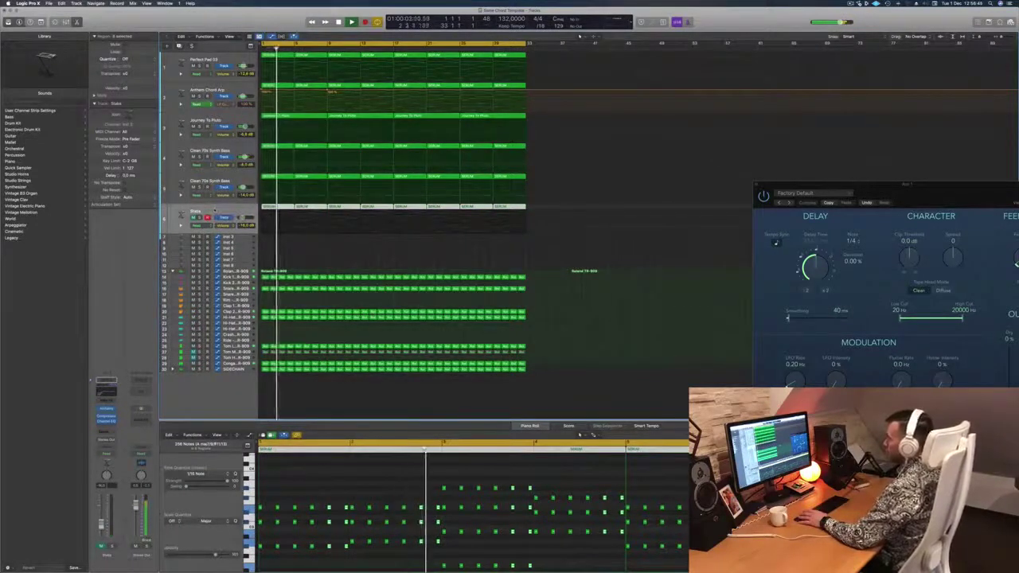
key(ctrl+m)
Listen to the Stabs track soloed, add the Journey To Pluto track to the solo, and clear both solos.
key(ctrl+s)
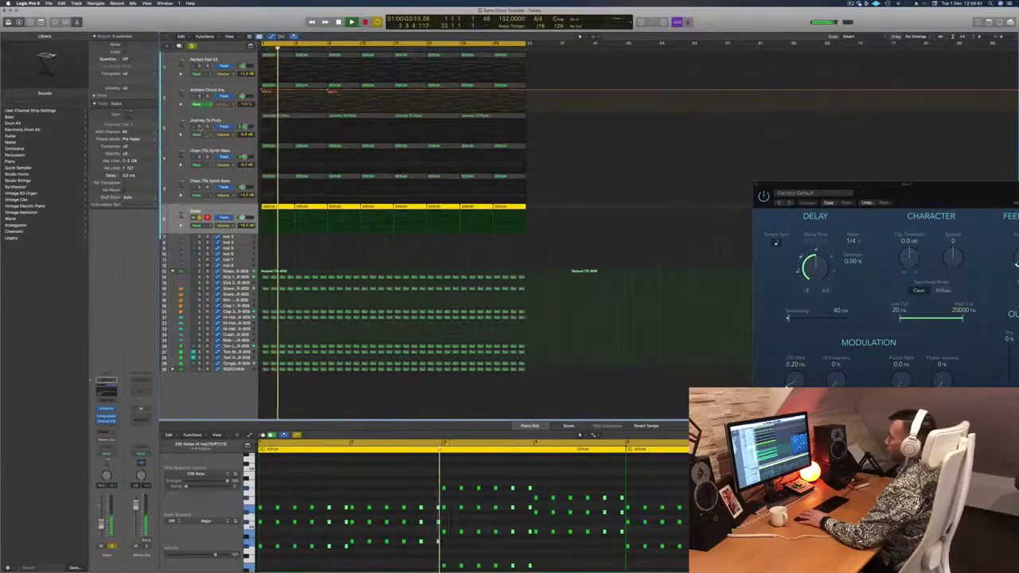
click(199, 126)
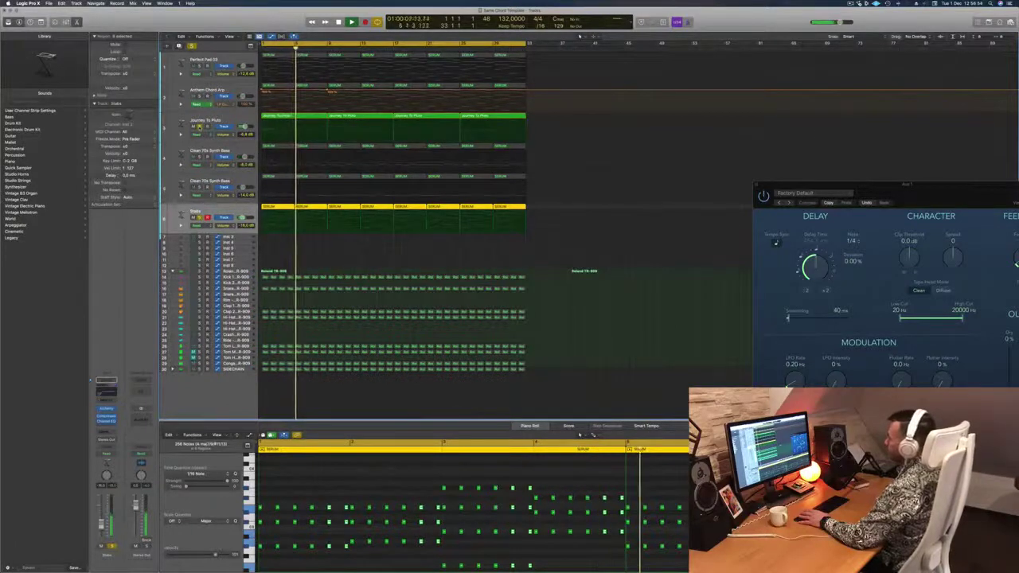
key(ctrl+s)
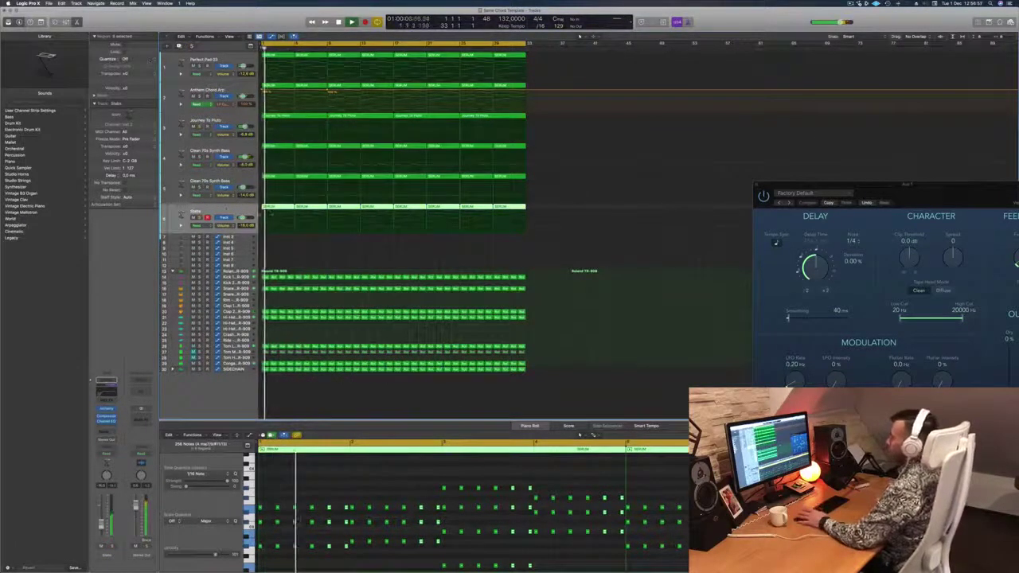